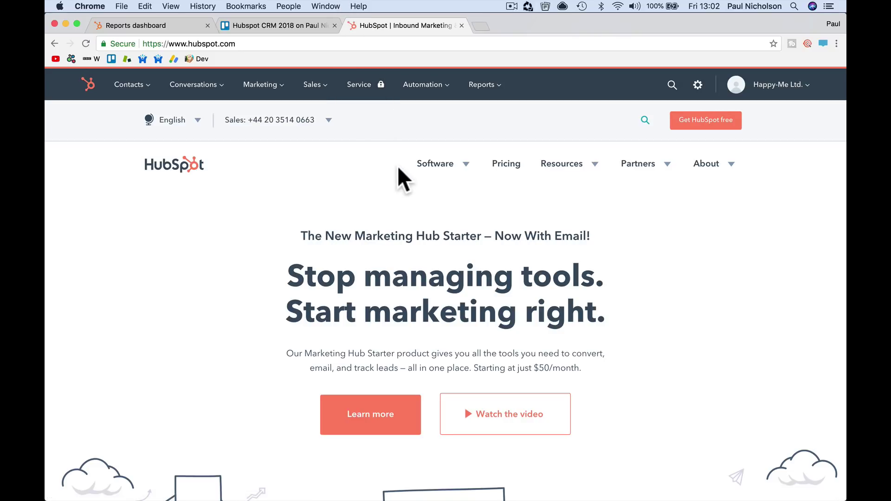
Review the checklist on the Hubspot CRM 2018 card in Trello and return to the HubSpot Sales Dashboard.
{"action": "left_click", "coordinate": [177, 25]}
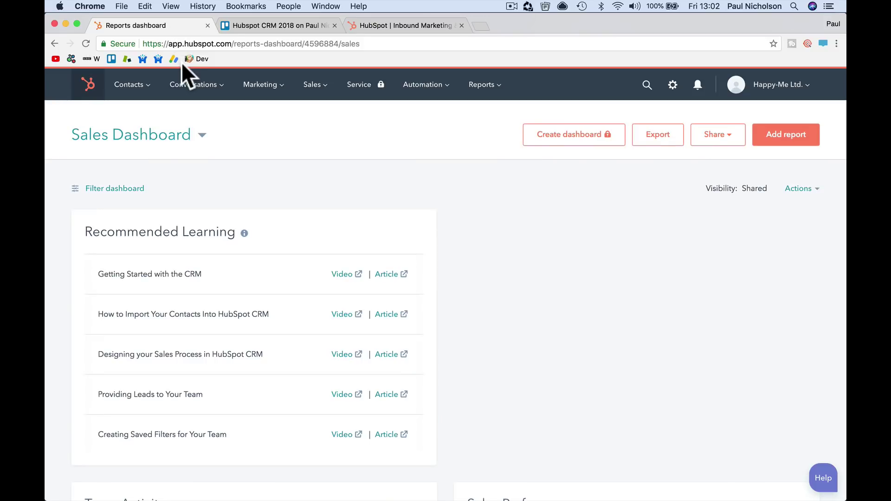
{"action": "left_click", "coordinate": [238, 24]}
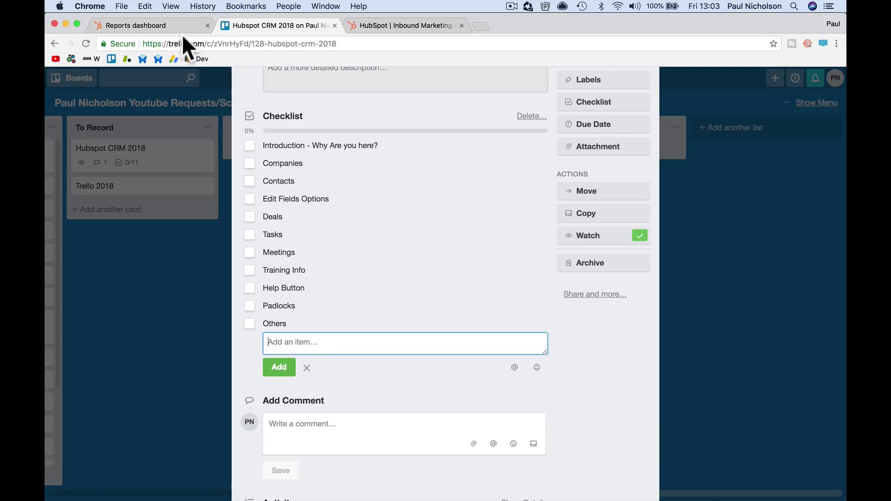
{"action": "left_click", "coordinate": [173, 23]}
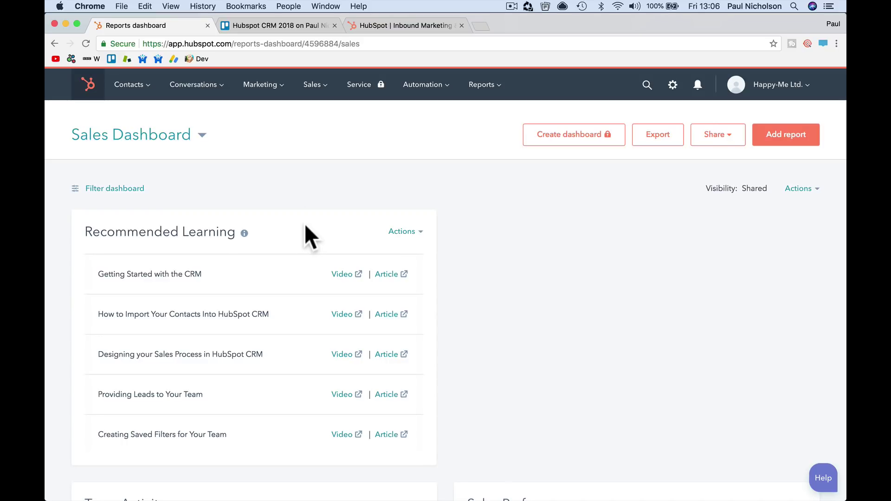
Browse the list of all contacts and open the list of all companies.
{"action": "left_click", "coordinate": [147, 89]}
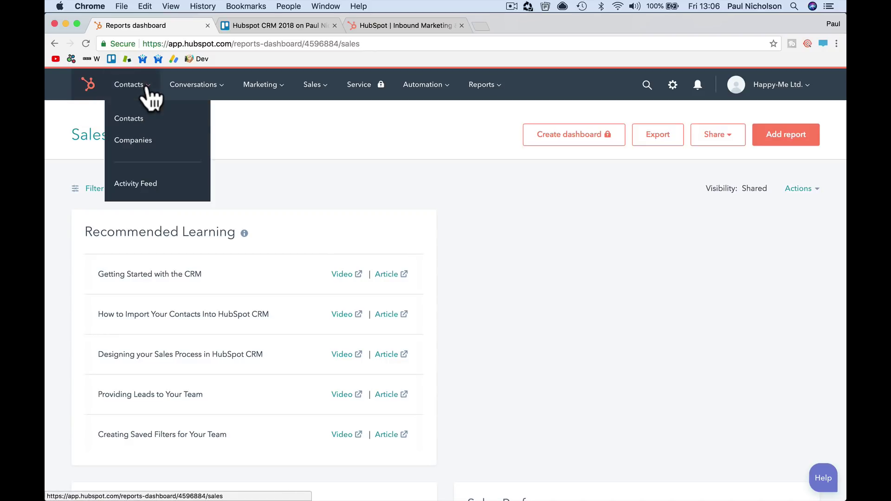
{"action": "left_click", "coordinate": [161, 121]}
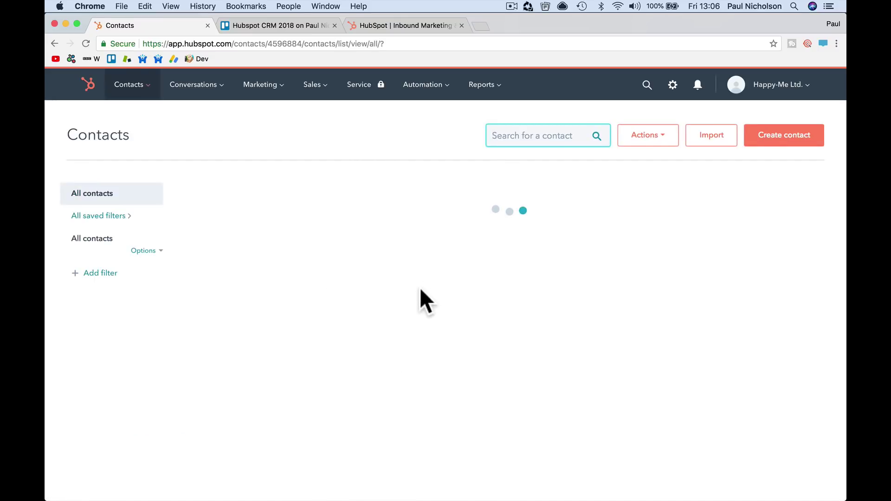
{"action": "scroll", "coordinate": [441, 406], "scroll_direction": "down", "scroll_amount": 15}
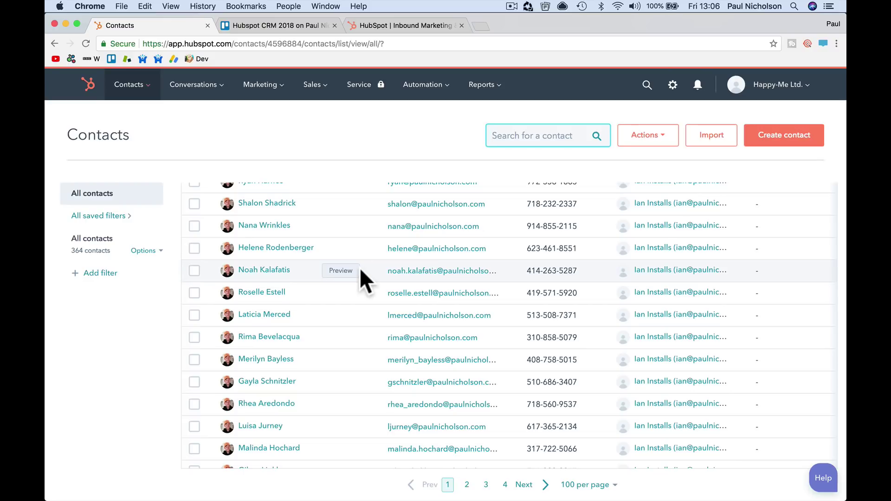
{"action": "left_click", "coordinate": [148, 94]}
{"action": "left_click", "coordinate": [144, 139]}
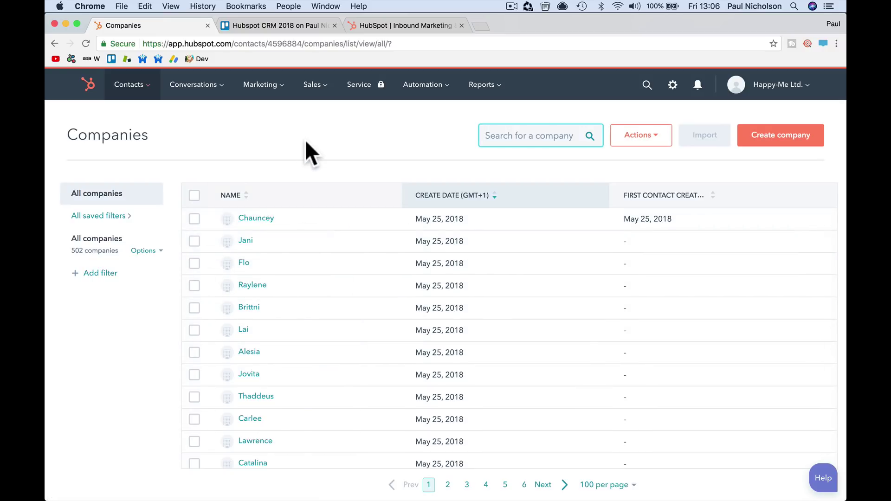
Open the sales deals board and view its pipeline stages up to Contract Sent.
{"action": "left_click", "coordinate": [313, 86]}
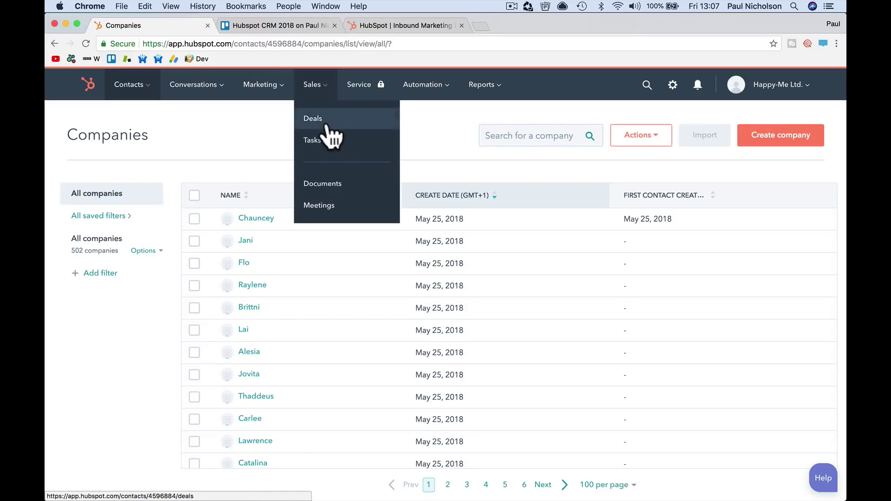
{"action": "left_click", "coordinate": [326, 120]}
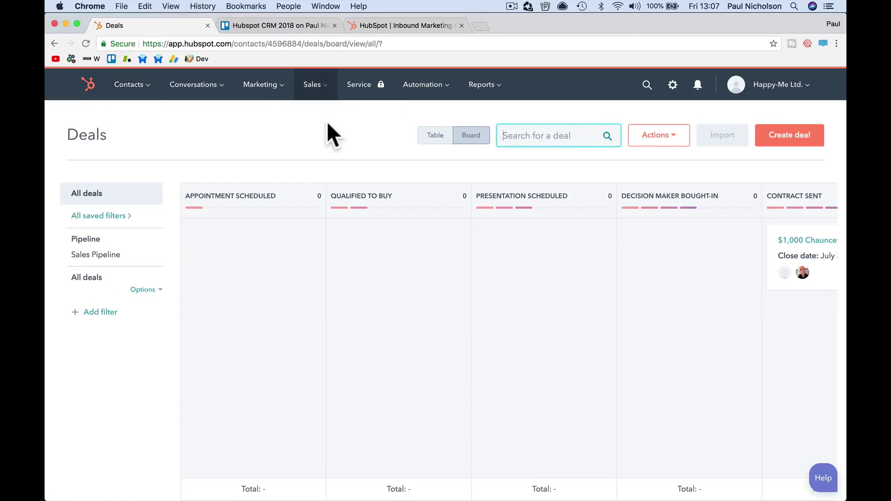
{"action": "scroll", "coordinate": [422, 276], "scroll_direction": "right", "scroll_amount": 5}
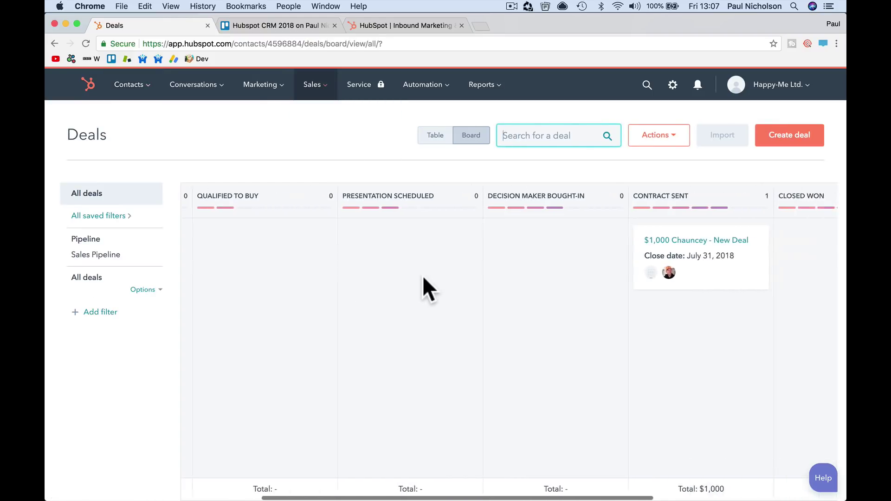
Move the $1,000 deal to the Decision Maker Bought-In stage and back to Contract Sent.
{"action": "left_click_drag", "start_coordinate": [596, 248], "coordinate": [496, 261]}
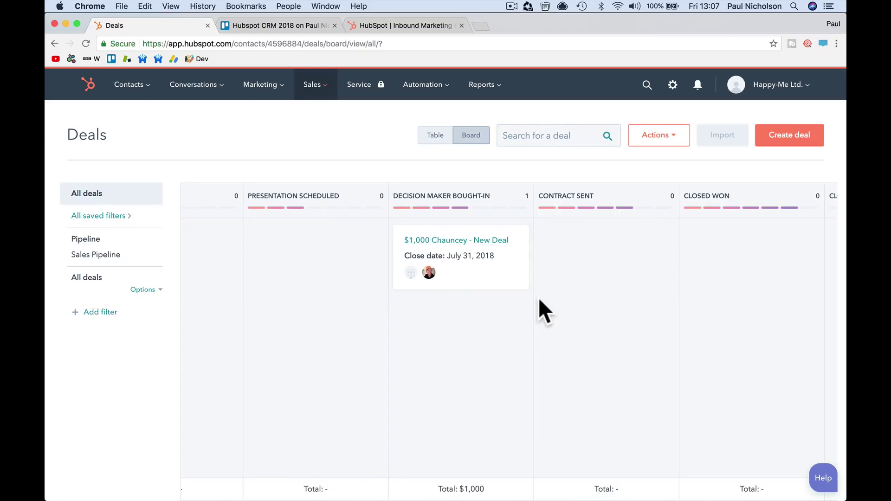
{"action": "scroll", "coordinate": [534, 311], "scroll_direction": "left", "scroll_amount": 1}
{"action": "scroll", "coordinate": [531, 310], "scroll_direction": "left", "scroll_amount": 5}
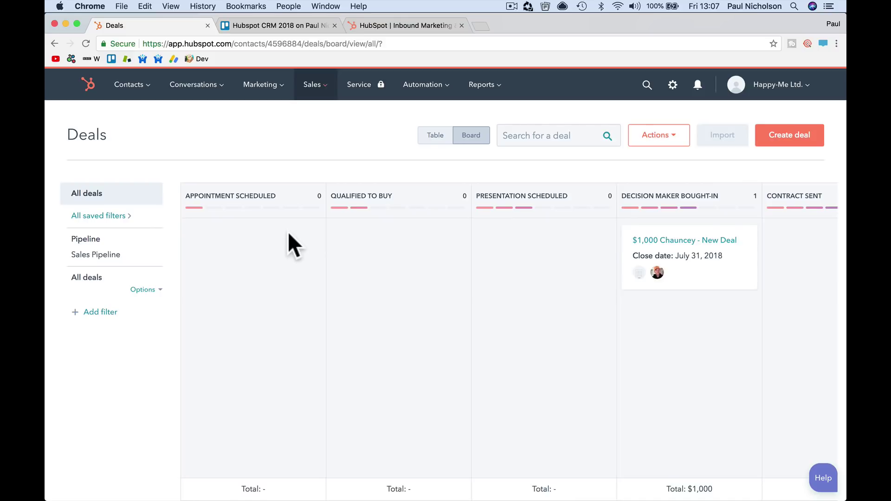
{"action": "scroll", "coordinate": [288, 232], "scroll_direction": "right", "scroll_amount": 5}
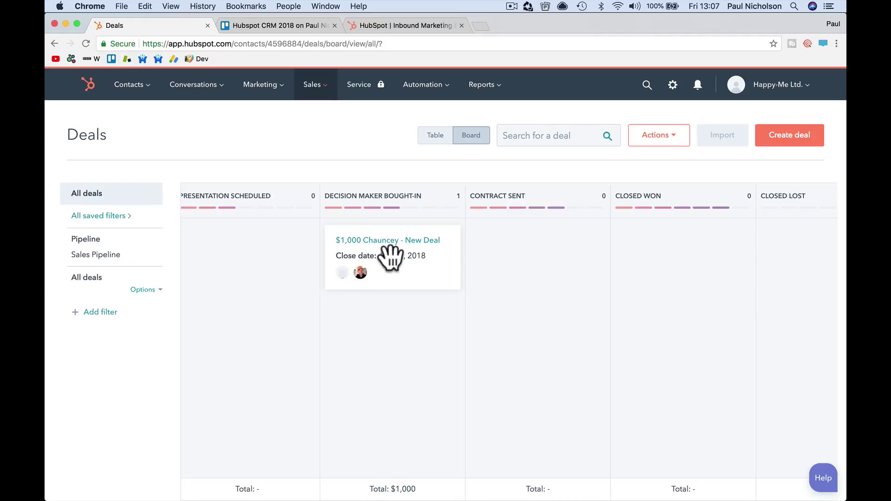
{"action": "left_click_drag", "start_coordinate": [398, 252], "coordinate": [477, 255]}
{"action": "scroll", "coordinate": [419, 280], "scroll_direction": "right", "scroll_amount": 3}
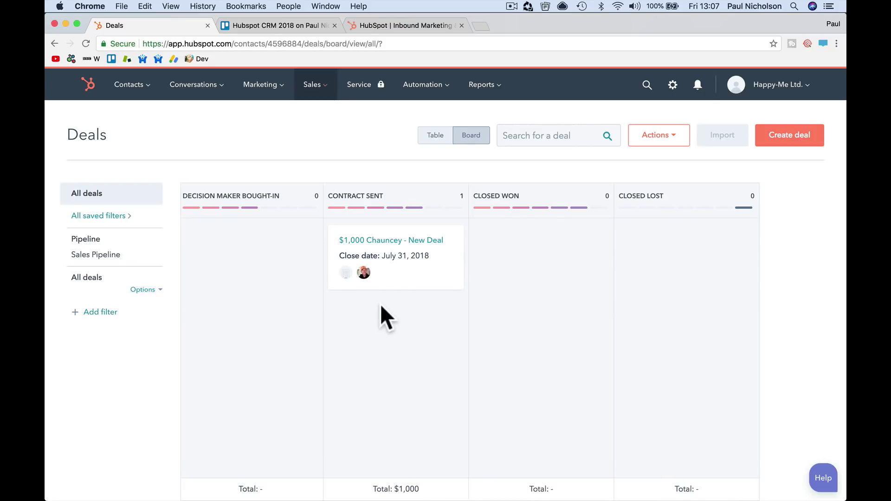
{"action": "scroll", "coordinate": [380, 304], "scroll_direction": "left", "scroll_amount": 6}
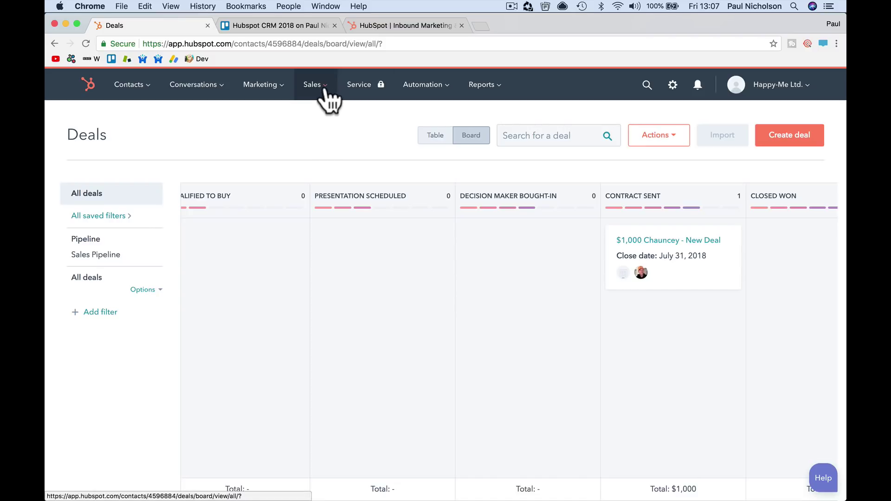
Open the $1,000 deal in Contract Sent and review its activity history and associated company details.
{"action": "mouse_move", "coordinate": [326, 92]}
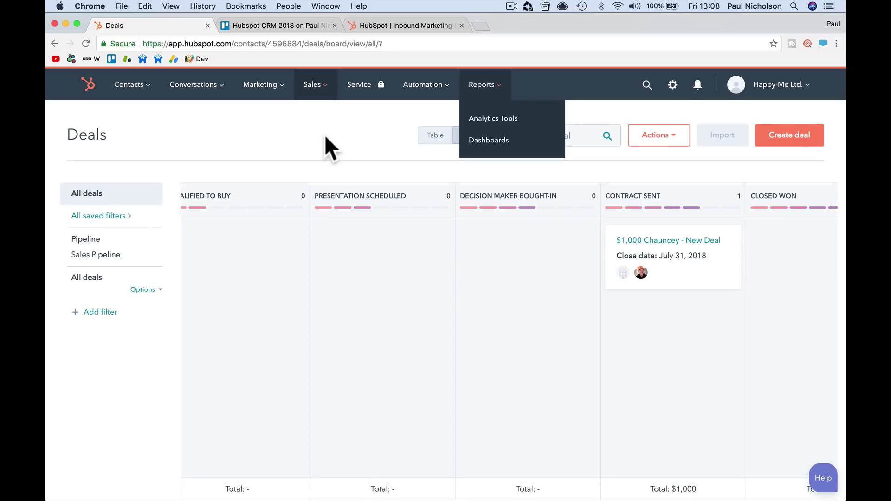
{"action": "left_click", "coordinate": [669, 255]}
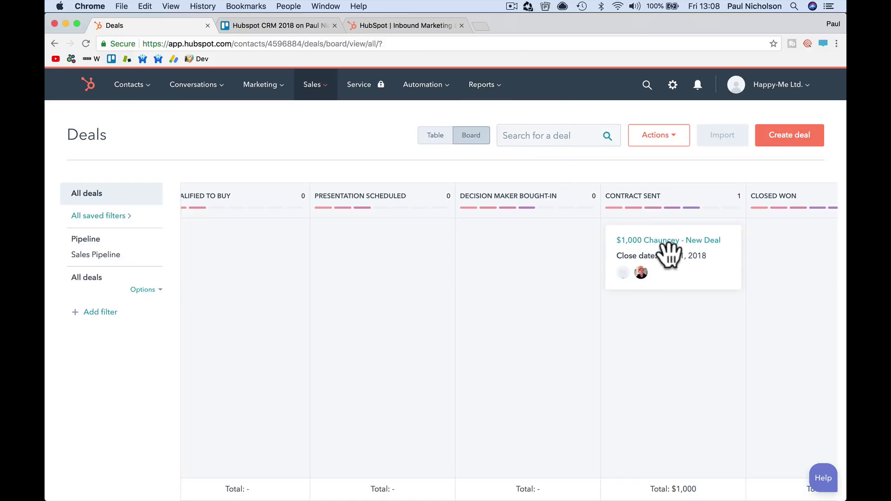
{"action": "left_click", "coordinate": [668, 242]}
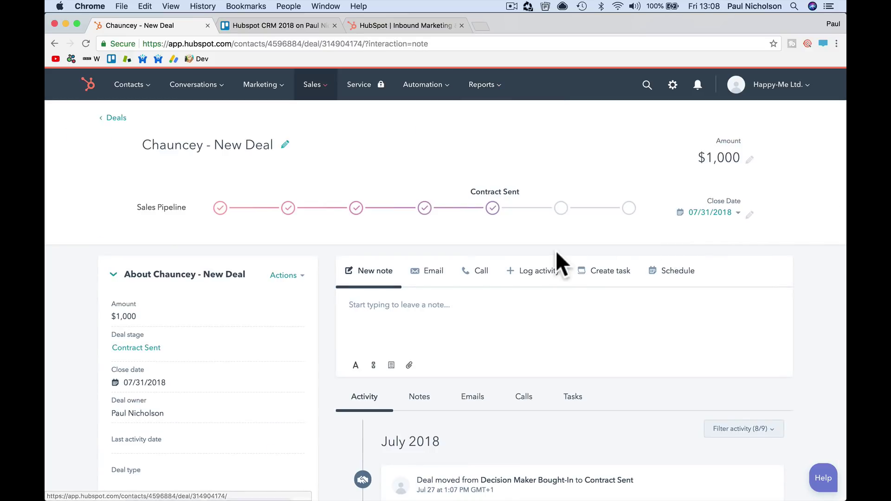
{"action": "scroll", "coordinate": [557, 253], "scroll_direction": "down", "scroll_amount": 15}
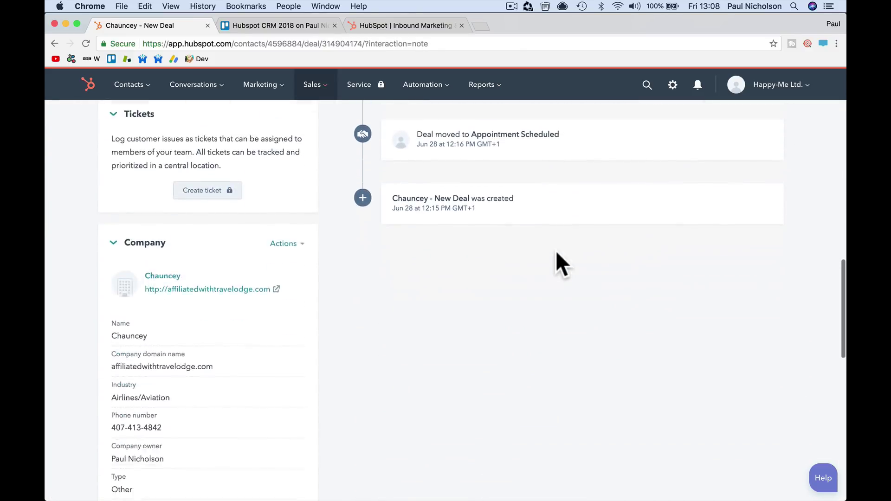
{"action": "scroll", "coordinate": [556, 253], "scroll_direction": "up", "scroll_amount": 15}
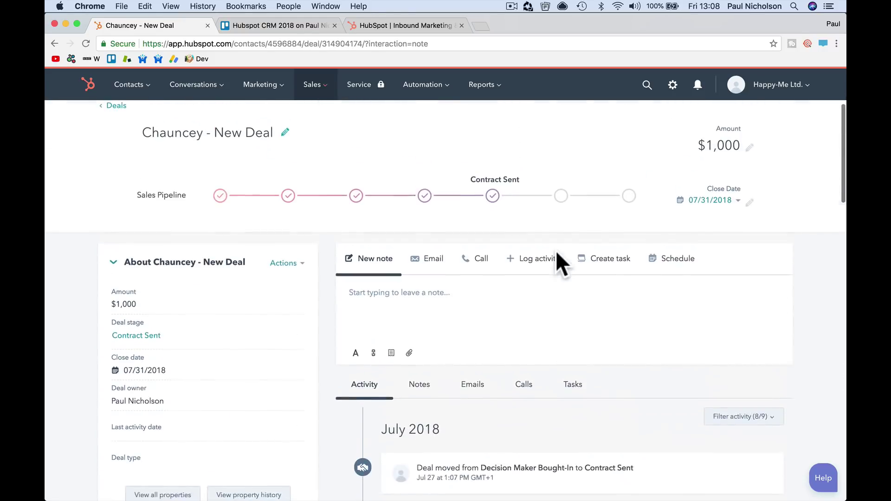
{"action": "scroll", "coordinate": [556, 253], "scroll_direction": "down", "scroll_amount": 4}
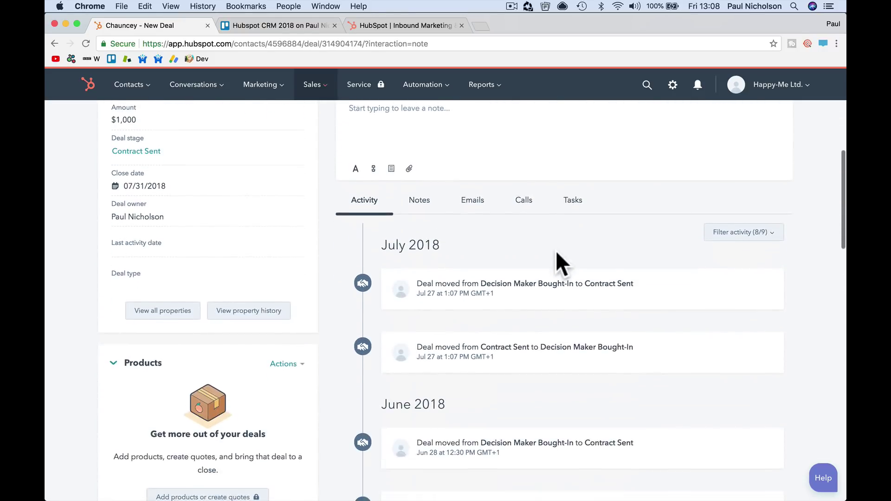
{"action": "scroll", "coordinate": [555, 250], "scroll_direction": "down", "scroll_amount": 1}
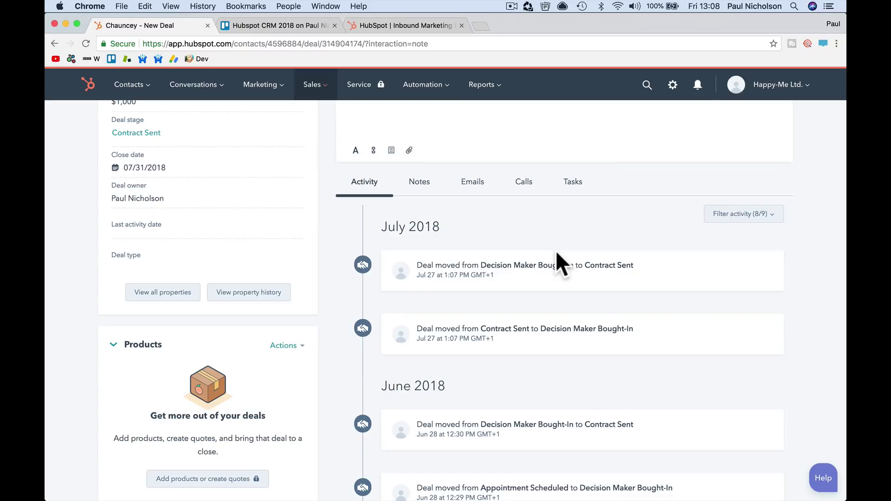
{"action": "scroll", "coordinate": [556, 252], "scroll_direction": "up", "scroll_amount": 5}
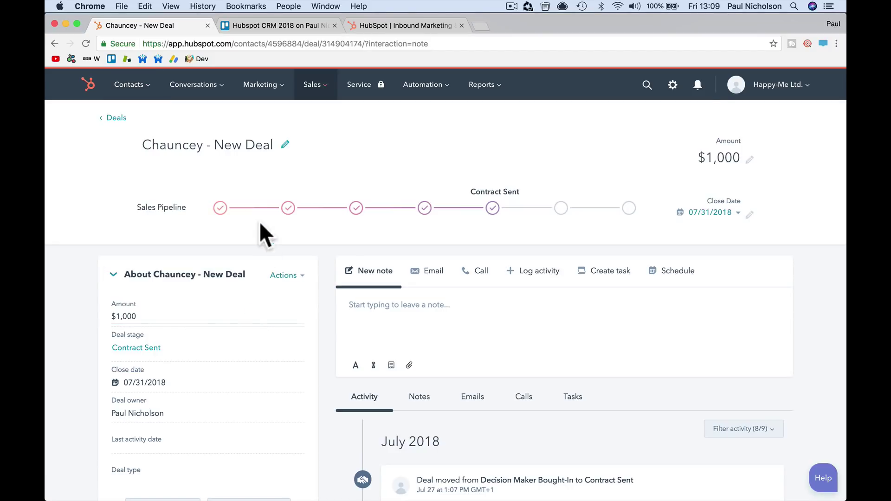
Open the first company record in the companies list, visit its website link, and close the opened page.
{"action": "left_click", "coordinate": [148, 84]}
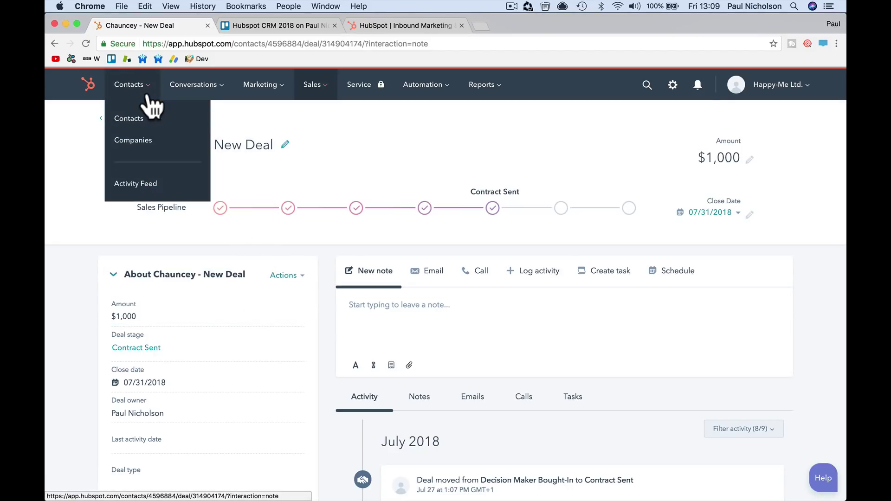
{"action": "left_click", "coordinate": [148, 139]}
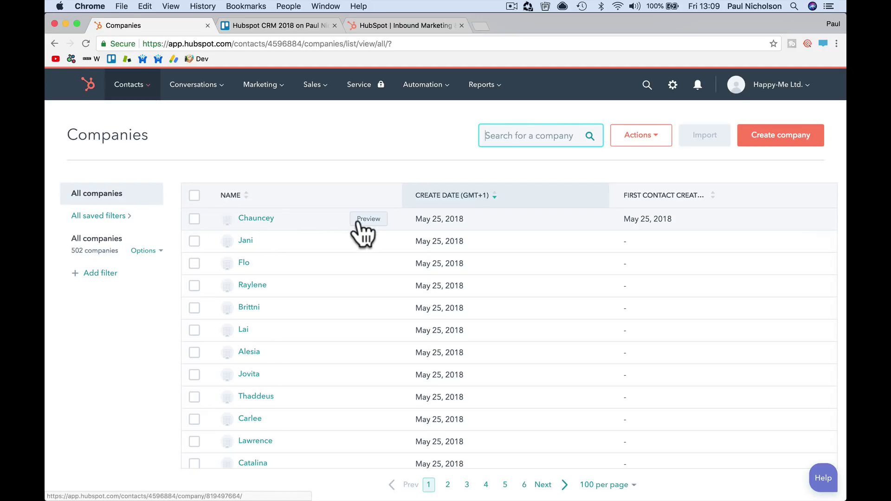
{"action": "left_click", "coordinate": [268, 219]}
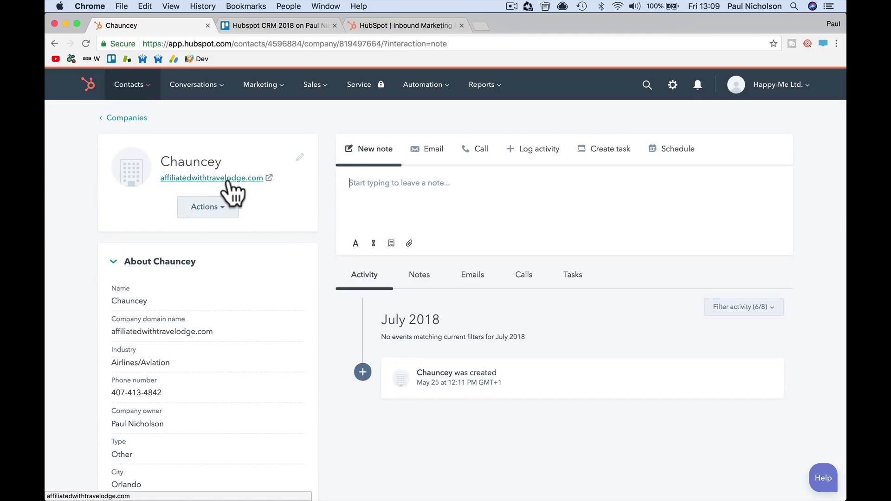
{"action": "left_click", "coordinate": [269, 178]}
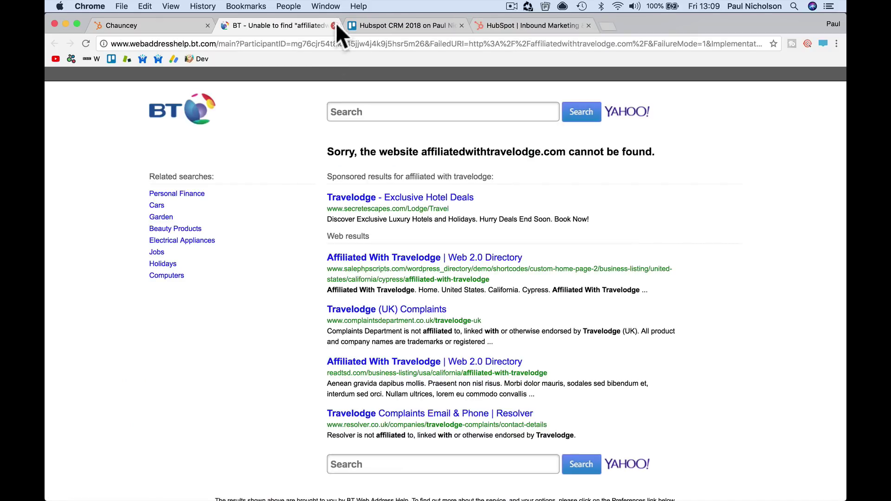
{"action": "left_click", "coordinate": [334, 26]}
Change the company's domain name to the owner's own .com domain, made of their full name without a space, and save.
{"action": "left_click", "coordinate": [300, 158]}
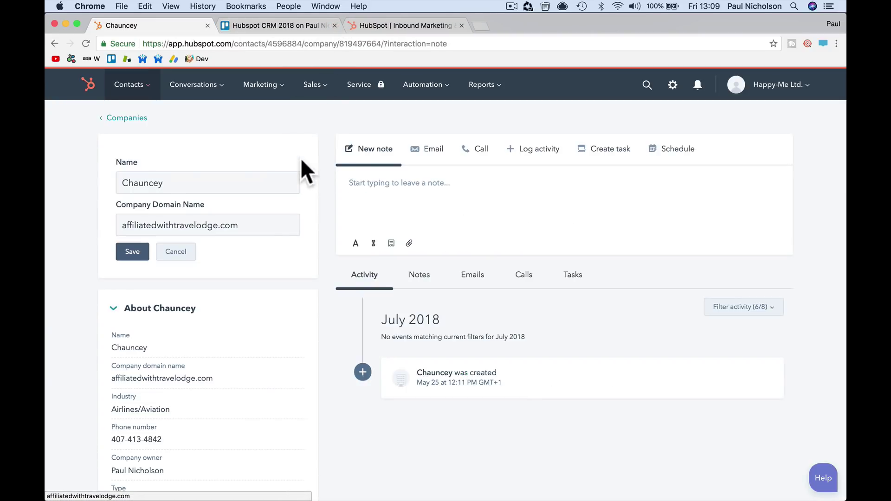
{"action": "double_click", "coordinate": [203, 226]}
{"action": "type", "text": "paulnicholson"}
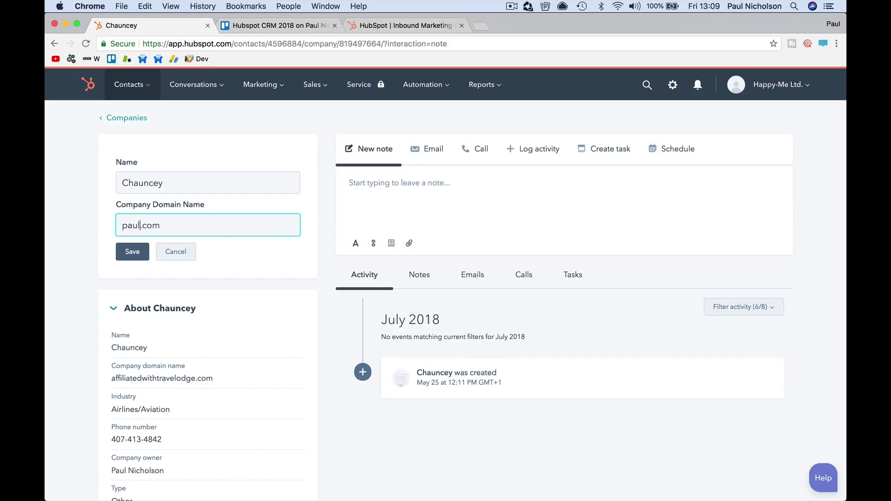
{"action": "left_click", "coordinate": [133, 252]}
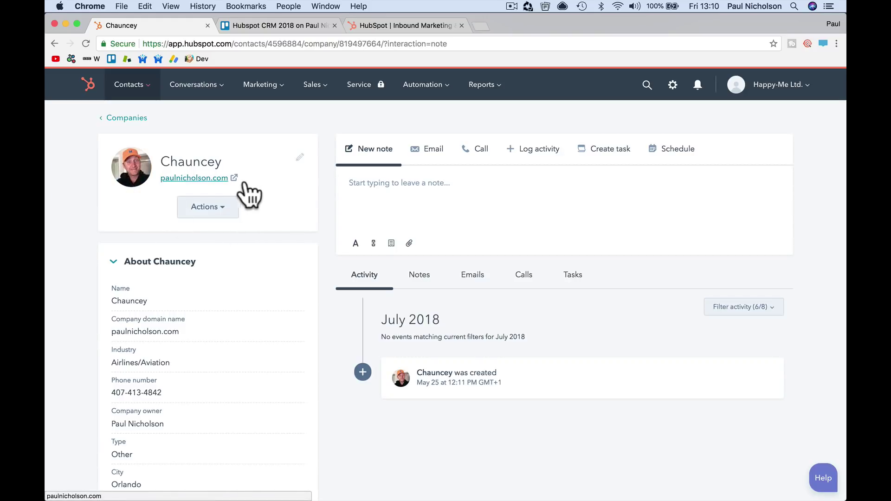
Check the company's updated website link by visiting the site and closing it again, leaving the record details unedited.
{"action": "left_click", "coordinate": [300, 158]}
{"action": "left_click", "coordinate": [178, 251]}
{"action": "left_click", "coordinate": [232, 178]}
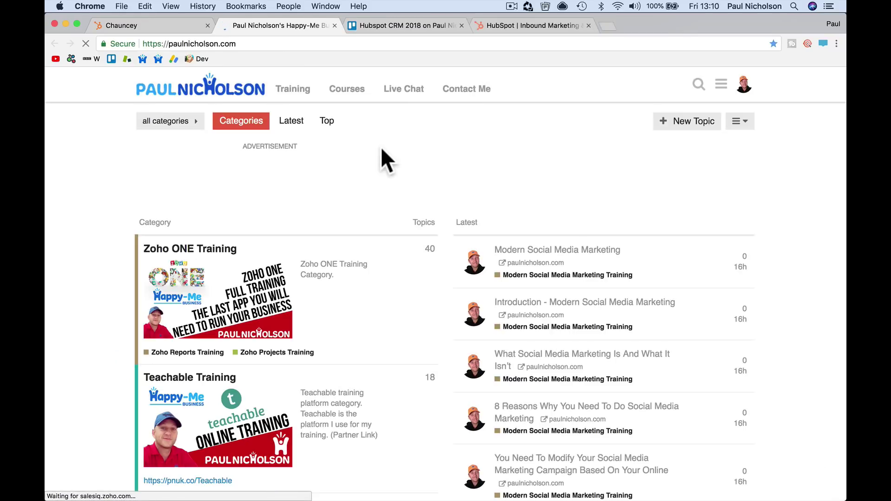
{"action": "left_click", "coordinate": [334, 25]}
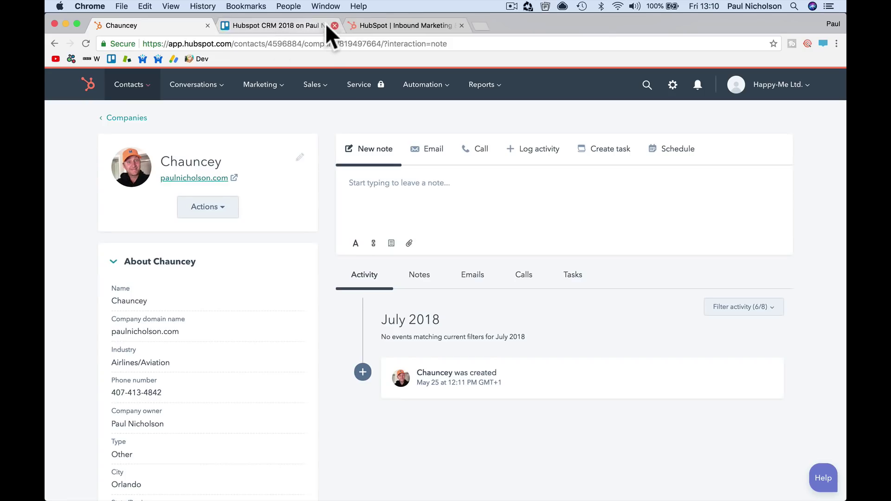
Rename the company to the owner's full name followed by "- Happy-Me Ltd." and save.
{"action": "left_click", "coordinate": [300, 155]}
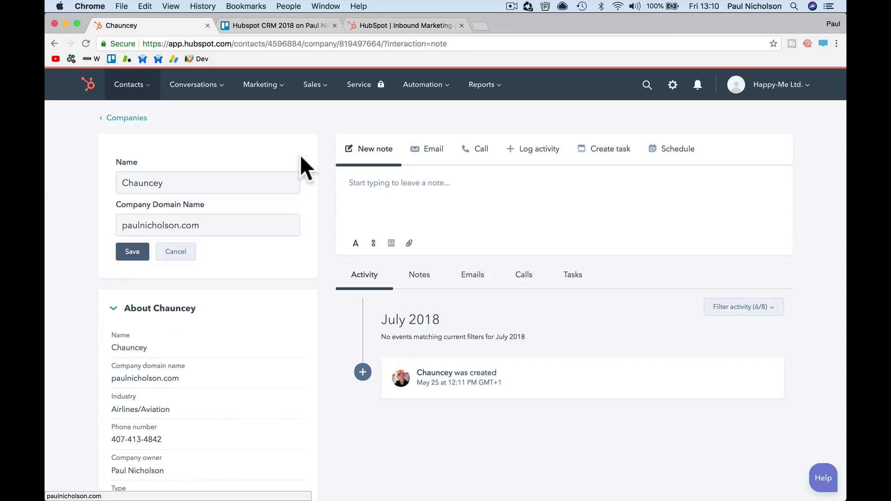
{"action": "double_click", "coordinate": [180, 182]}
{"action": "type", "text": "Paul Nich"}
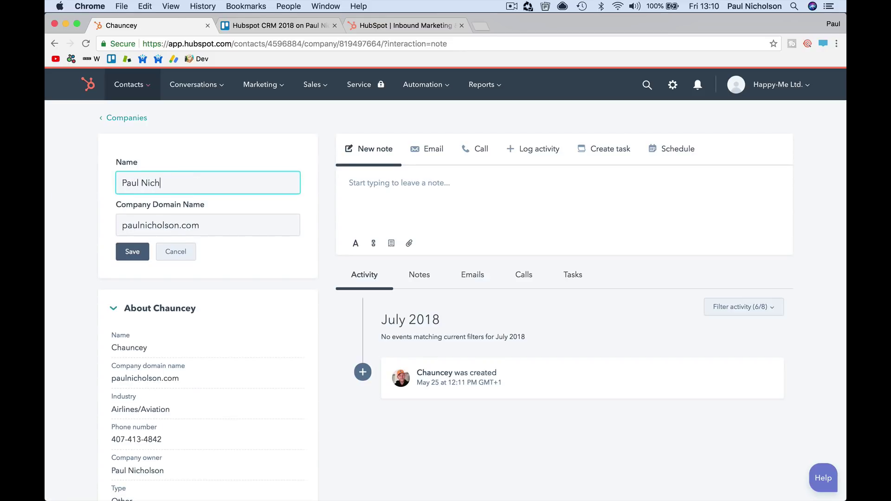
{"action": "type", "text": "olson - Happy-Me Ltd."}
{"action": "left_click", "coordinate": [133, 251]}
Search Google for the company from its record, look over the appointment scheduling result, and return to the company record.
{"action": "left_click", "coordinate": [232, 211]}
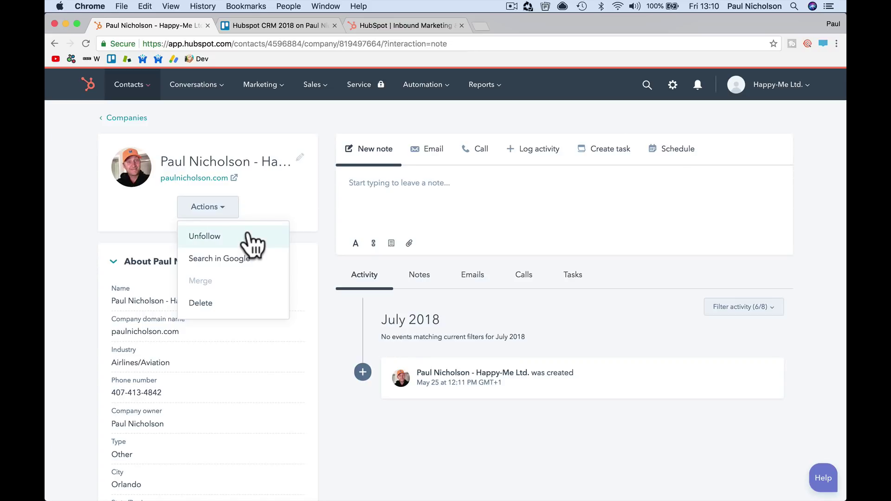
{"action": "left_click", "coordinate": [230, 260]}
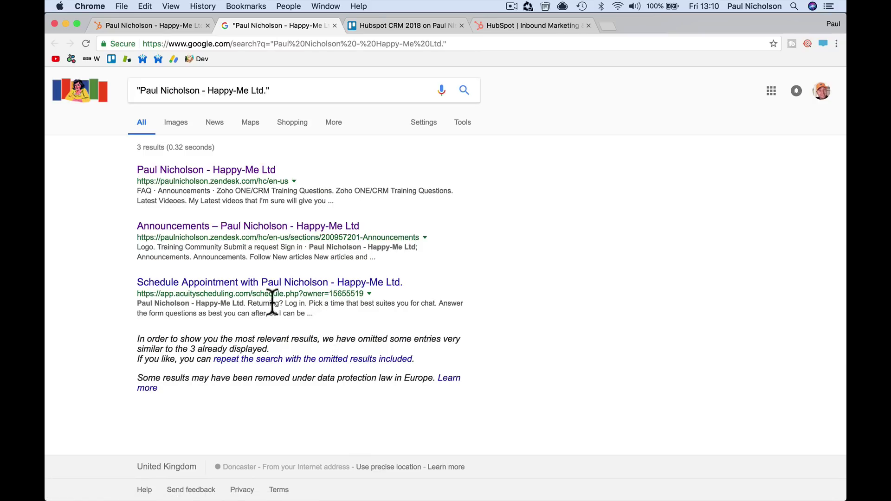
{"action": "left_click", "coordinate": [283, 283]}
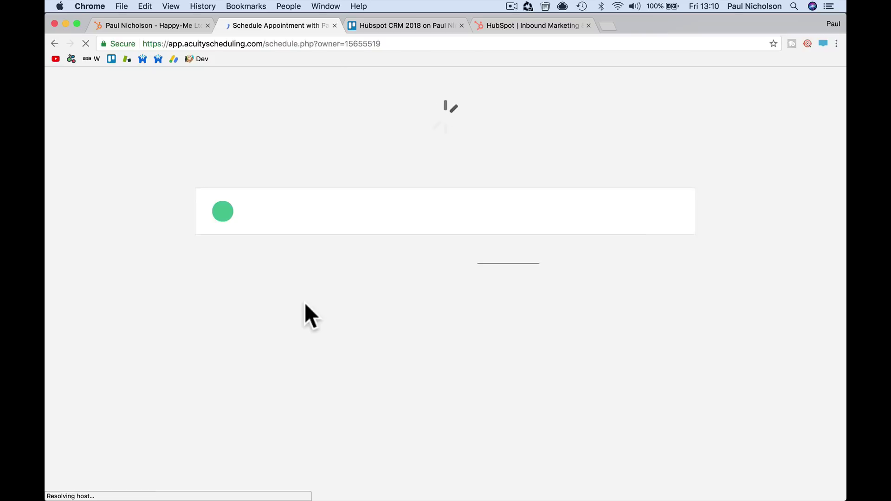
{"action": "scroll", "coordinate": [369, 305], "scroll_direction": "down", "scroll_amount": 10}
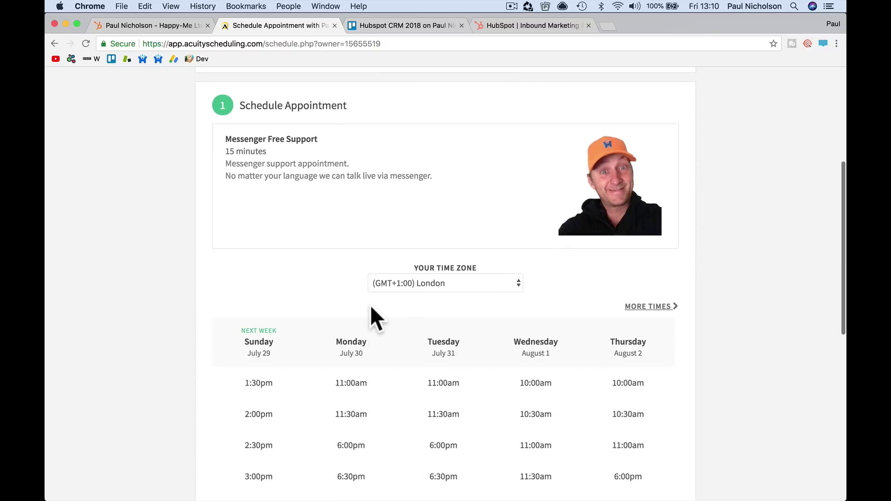
{"action": "scroll", "coordinate": [370, 305], "scroll_direction": "up", "scroll_amount": 10}
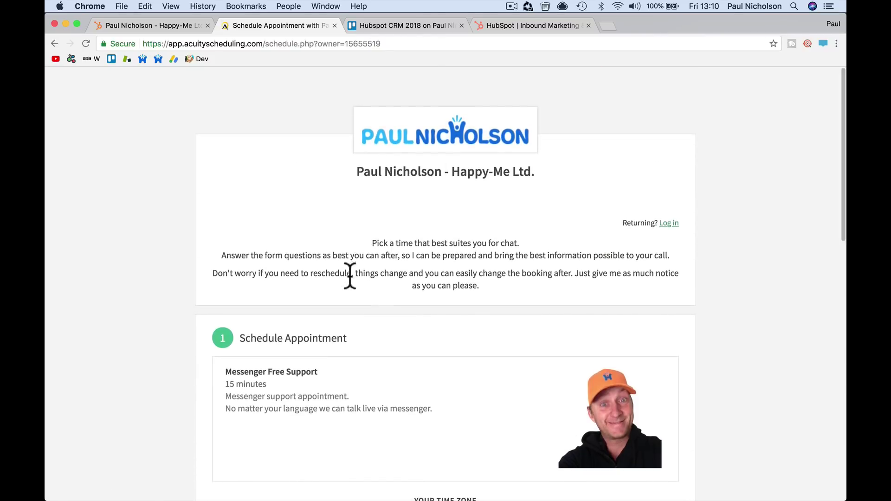
{"action": "left_click", "coordinate": [54, 44]}
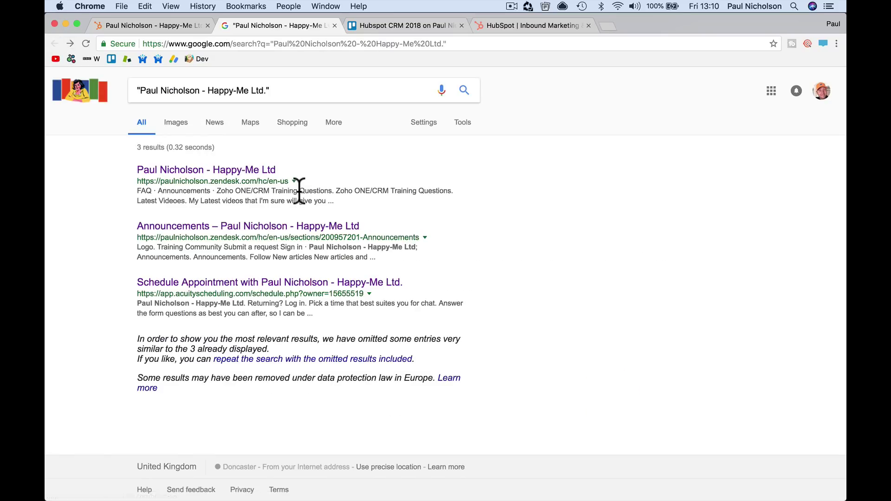
{"action": "left_click", "coordinate": [163, 21]}
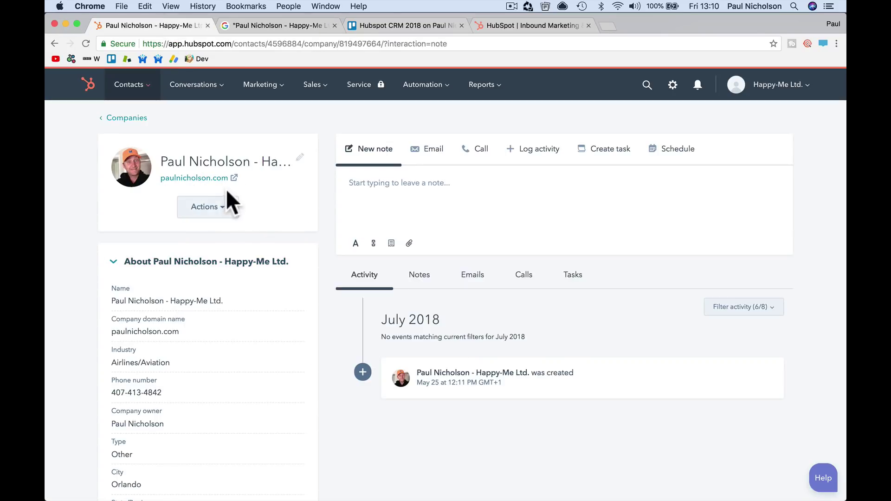
{"action": "left_click", "coordinate": [227, 211]}
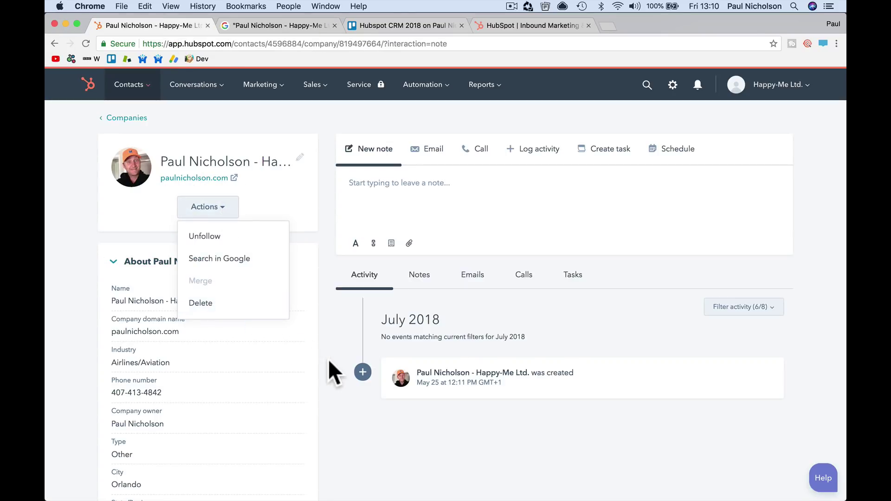
{"action": "left_click", "coordinate": [330, 371]}
Shorten the company's name to "Happy-Me Ltd." in its About details and save the record.
{"action": "scroll", "coordinate": [330, 371], "scroll_direction": "down", "scroll_amount": 3}
{"action": "scroll", "coordinate": [329, 369], "scroll_direction": "down", "scroll_amount": 1}
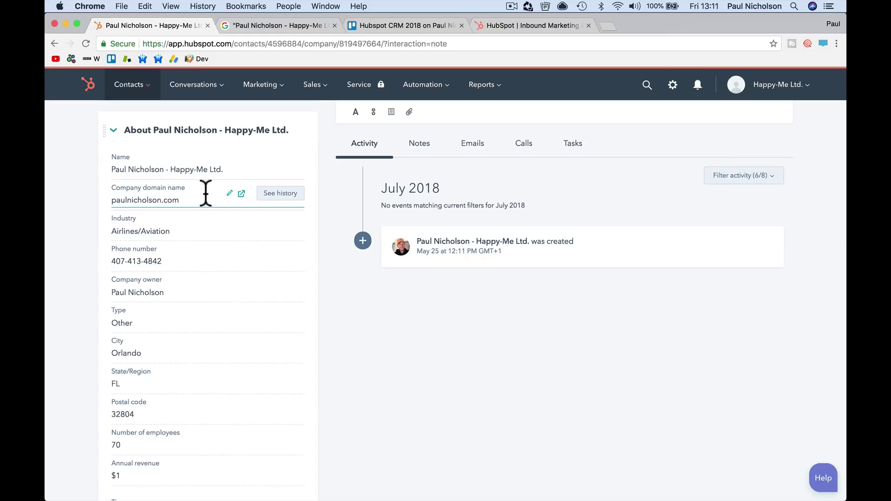
{"action": "scroll", "coordinate": [230, 123], "scroll_direction": "up", "scroll_amount": 5}
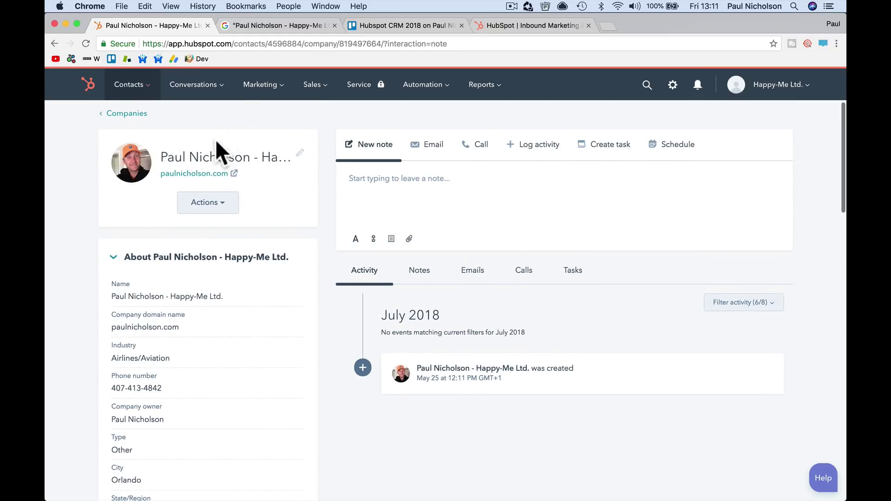
{"action": "scroll", "coordinate": [239, 224], "scroll_direction": "down", "scroll_amount": 5}
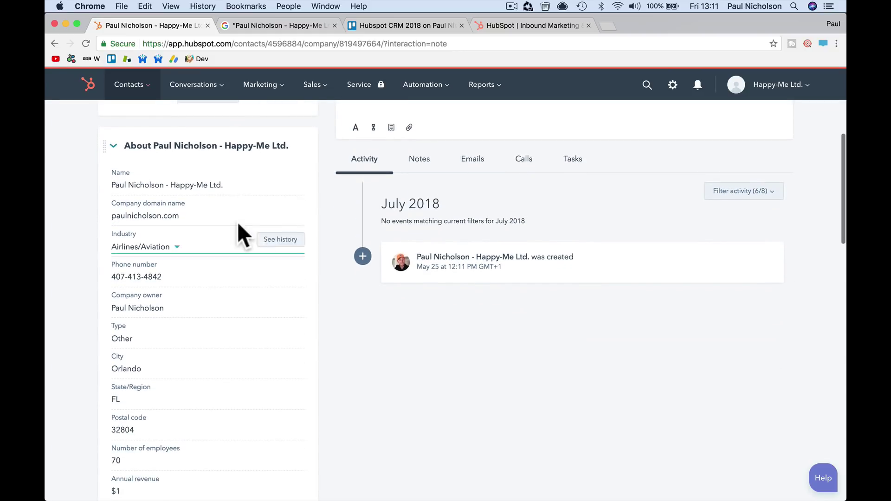
{"action": "left_click", "coordinate": [226, 191]}
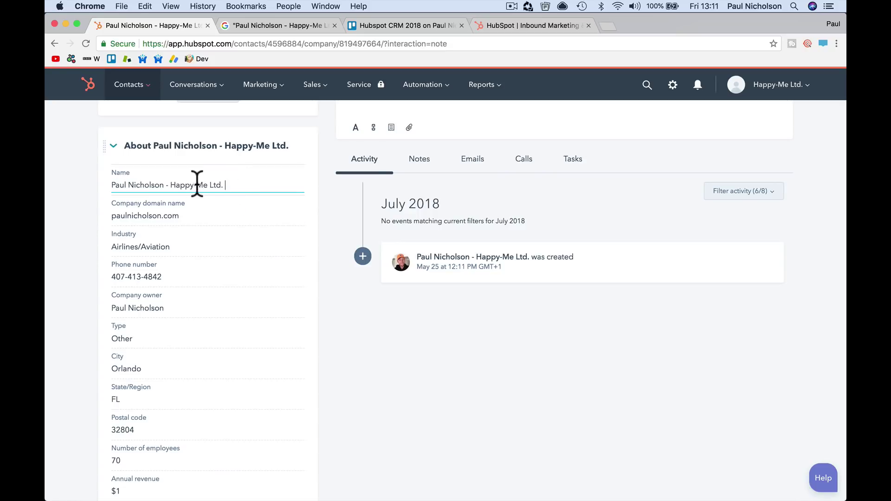
{"action": "left_click_drag", "start_coordinate": [170, 184], "coordinate": [60, 182]}
{"action": "key", "text": "BackSpace"}
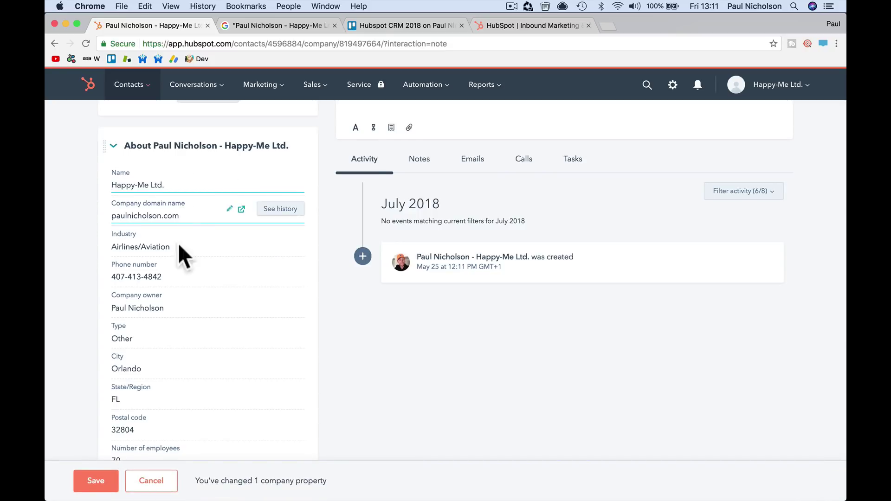
{"action": "left_click", "coordinate": [94, 487]}
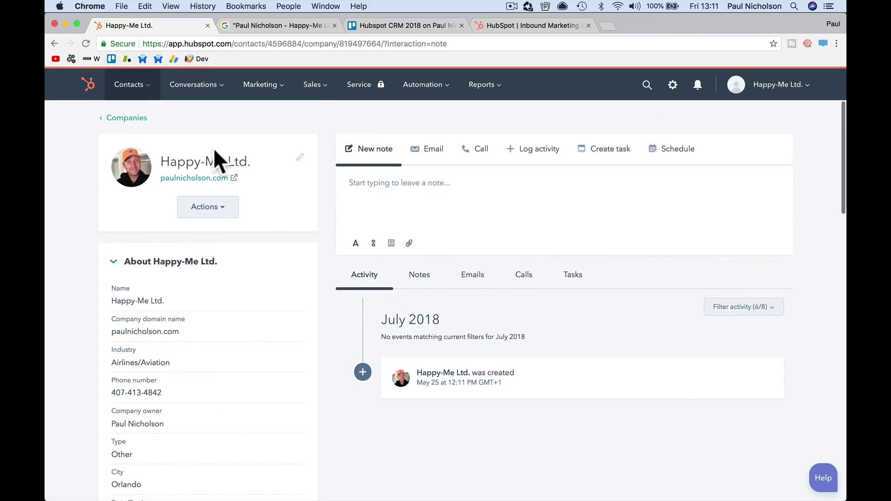
Set the company's industry to Computer Games in its About details.
{"action": "scroll", "coordinate": [265, 310], "scroll_direction": "down", "scroll_amount": 2}
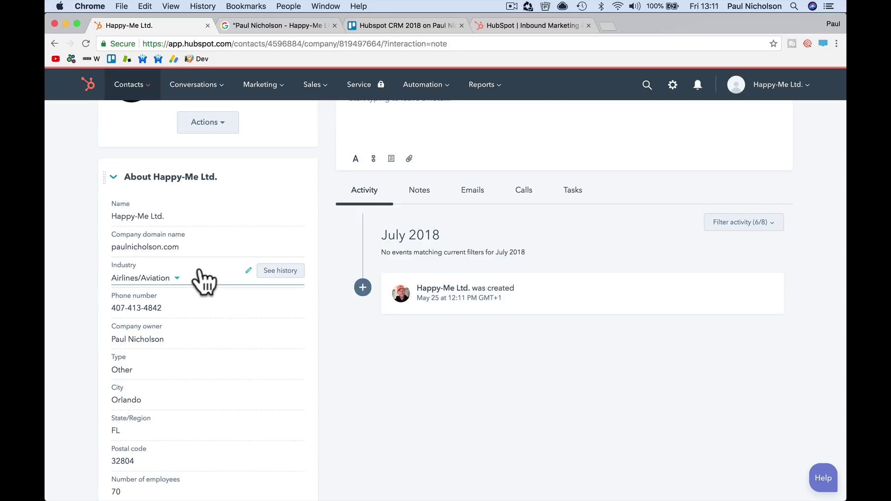
{"action": "left_click", "coordinate": [181, 281]}
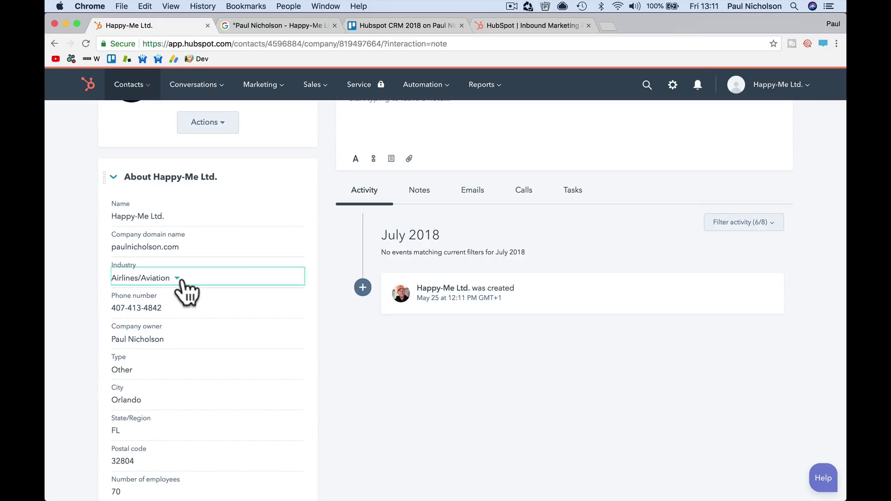
{"action": "left_click", "coordinate": [180, 280]}
{"action": "scroll", "coordinate": [220, 368], "scroll_direction": "down", "scroll_amount": 5}
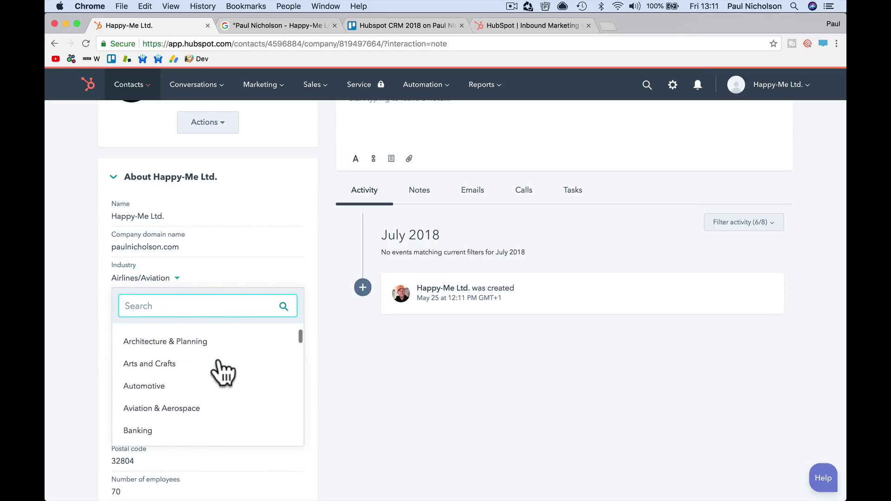
{"action": "scroll", "coordinate": [222, 371], "scroll_direction": "down", "scroll_amount": 10}
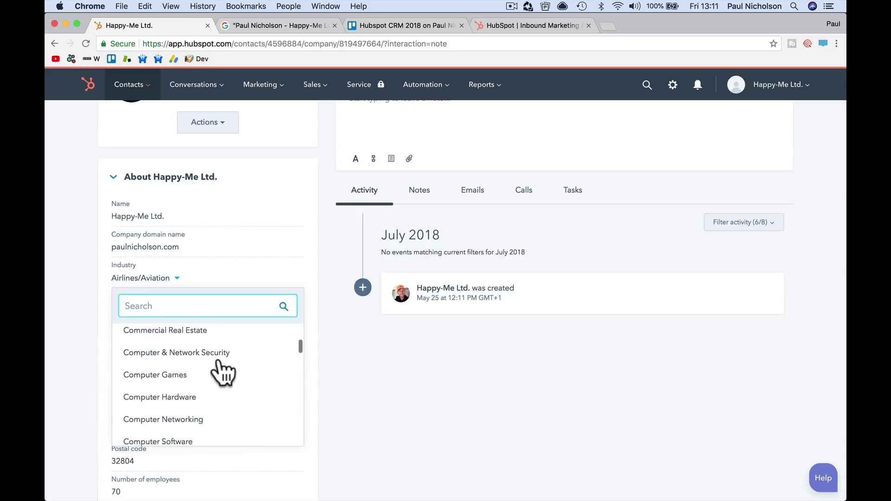
{"action": "scroll", "coordinate": [218, 366], "scroll_direction": "down", "scroll_amount": 1}
{"action": "left_click", "coordinate": [218, 360]}
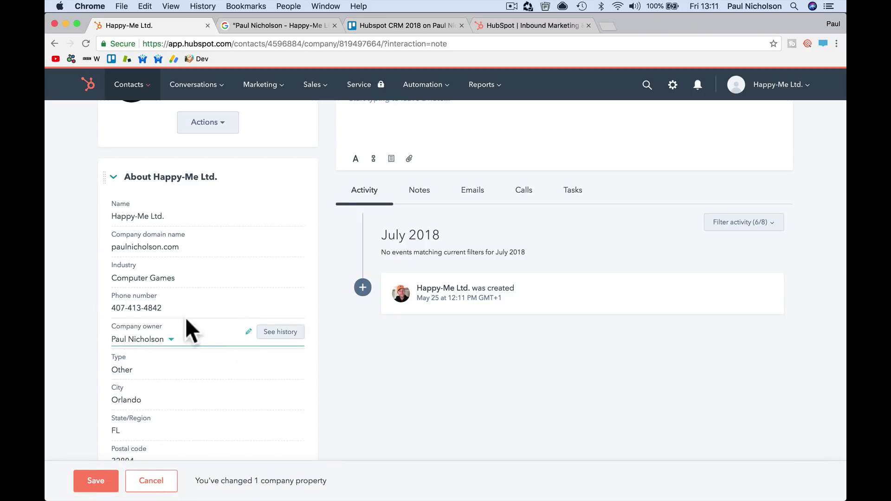
Change the company's industry to Computer Software.
{"action": "left_click", "coordinate": [182, 281]}
{"action": "scroll", "coordinate": [207, 344], "scroll_direction": "down", "scroll_amount": 2}
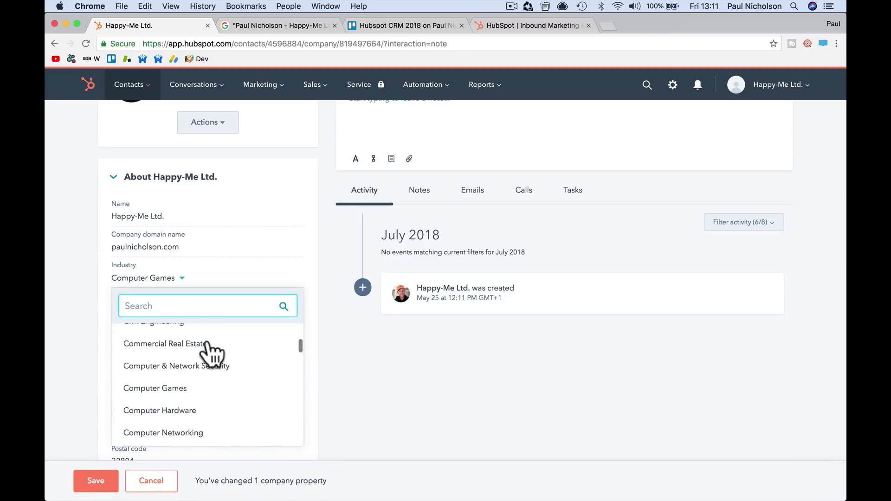
{"action": "scroll", "coordinate": [211, 354], "scroll_direction": "down", "scroll_amount": 5}
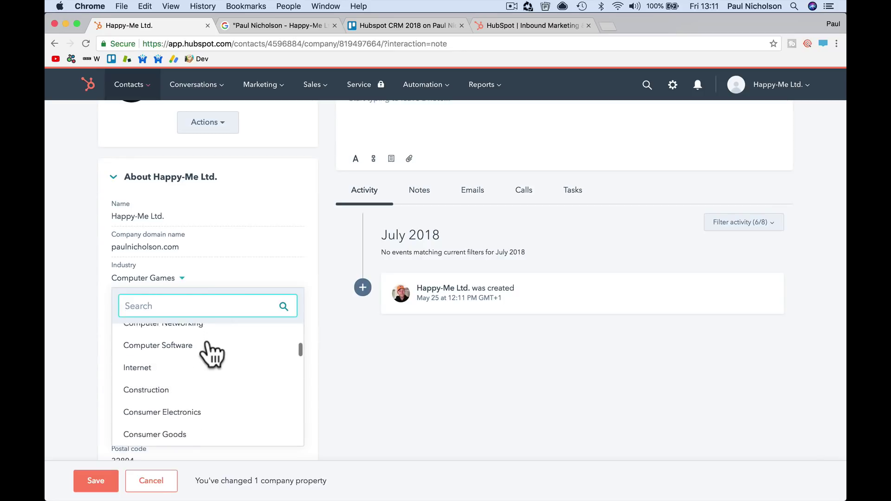
{"action": "left_click", "coordinate": [207, 346]}
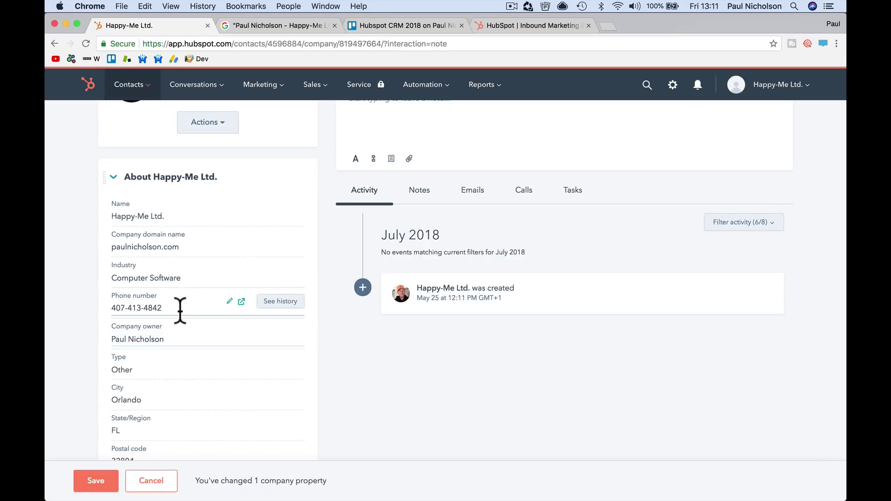
Set the company's type to Prospect.
{"action": "scroll", "coordinate": [222, 395], "scroll_direction": "down", "scroll_amount": 3}
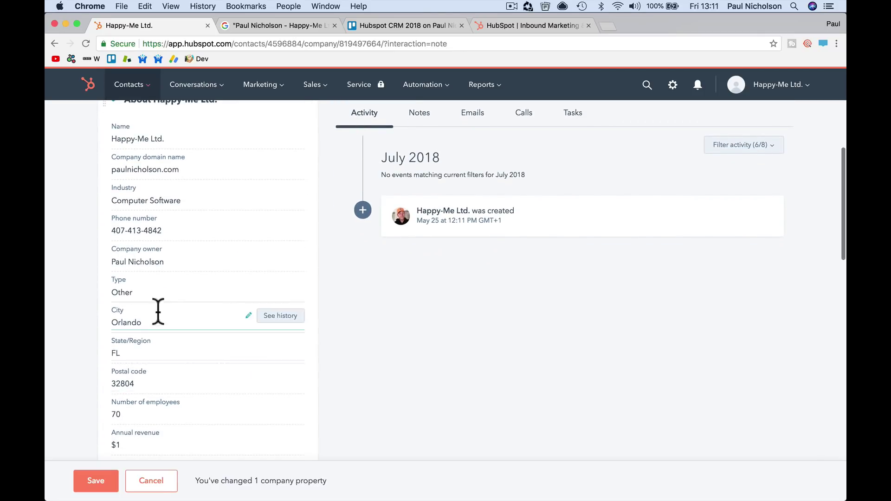
{"action": "left_click", "coordinate": [156, 293]}
{"action": "scroll", "coordinate": [196, 366], "scroll_direction": "up", "scroll_amount": 1}
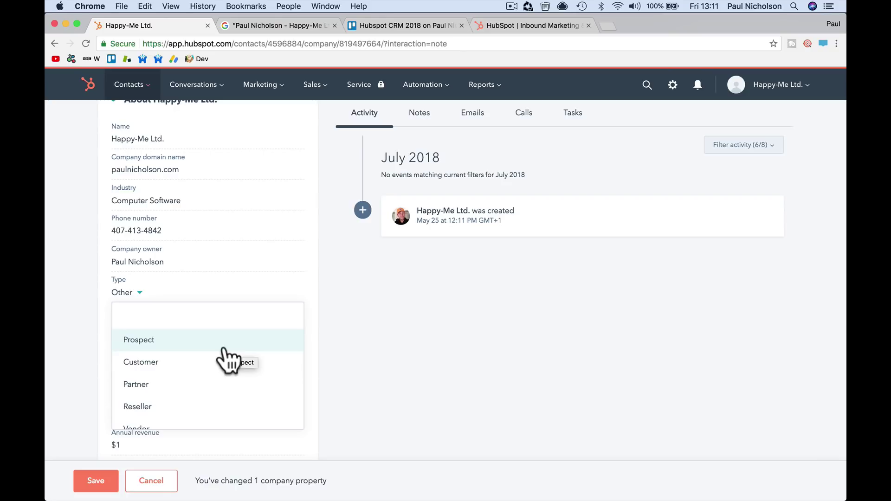
{"action": "left_click", "coordinate": [223, 348]}
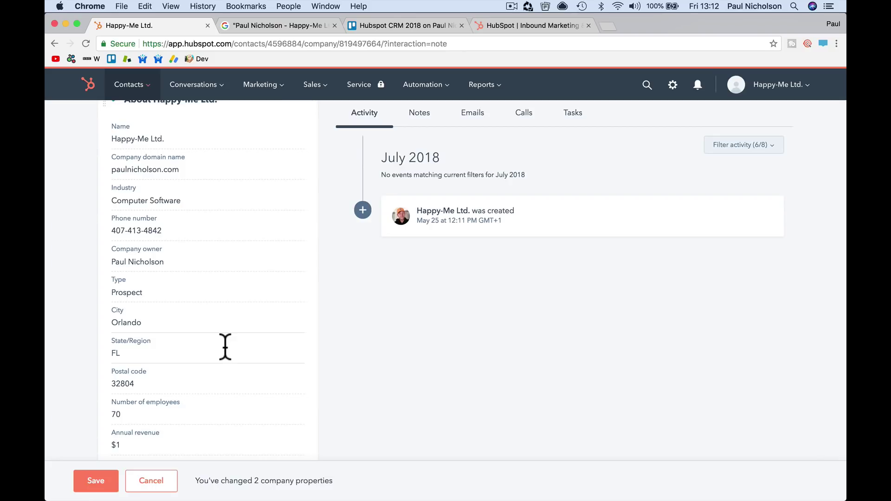
Look through all the available company types and choose Prospect again.
{"action": "scroll", "coordinate": [225, 347], "scroll_direction": "up", "scroll_amount": 3}
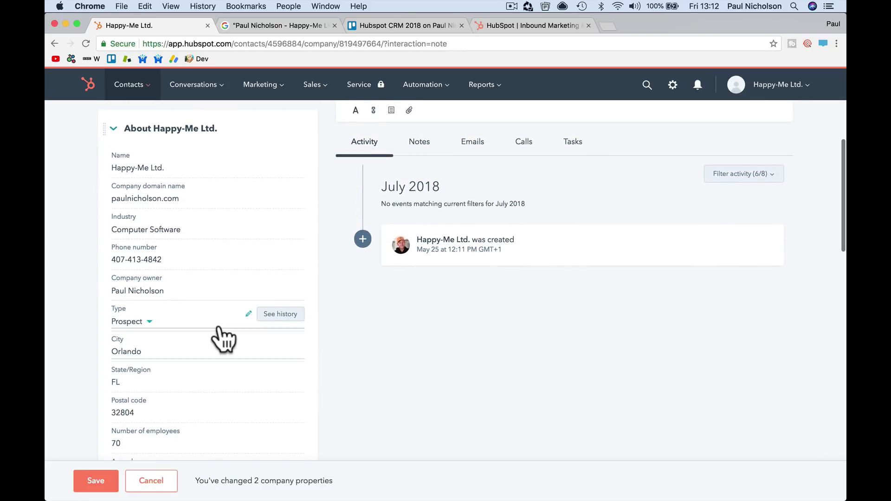
{"action": "left_click", "coordinate": [149, 324]}
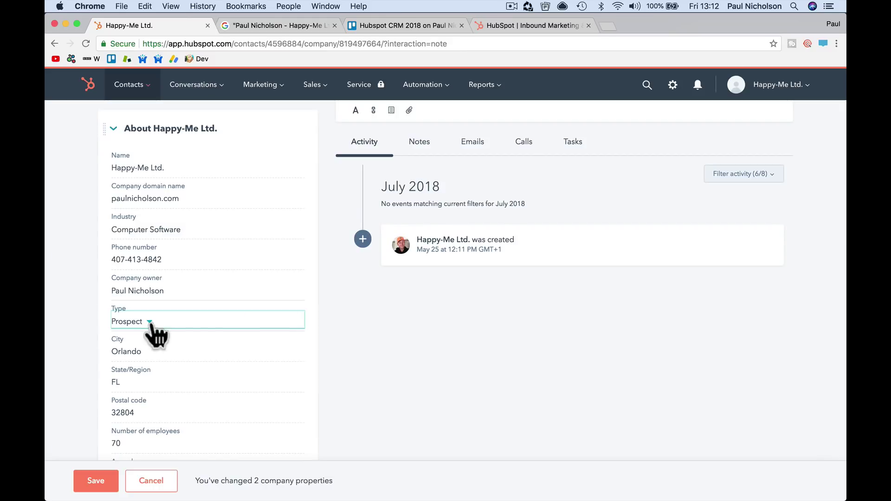
{"action": "left_click", "coordinate": [150, 324]}
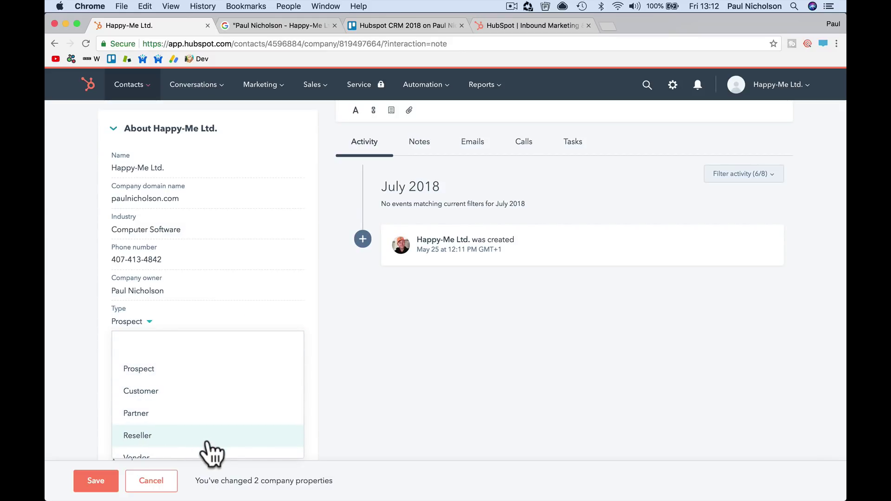
{"action": "scroll", "coordinate": [234, 429], "scroll_direction": "down", "scroll_amount": 2}
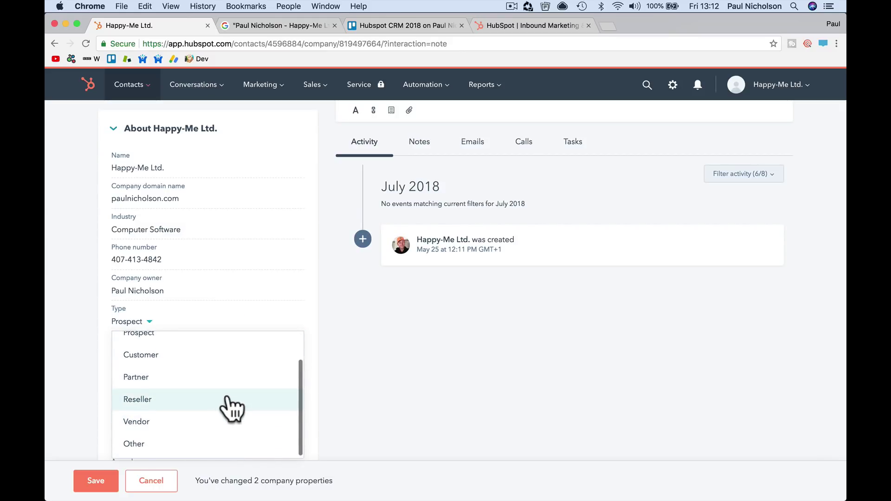
{"action": "scroll", "coordinate": [226, 398], "scroll_direction": "up", "scroll_amount": 2}
{"action": "left_click", "coordinate": [225, 371]}
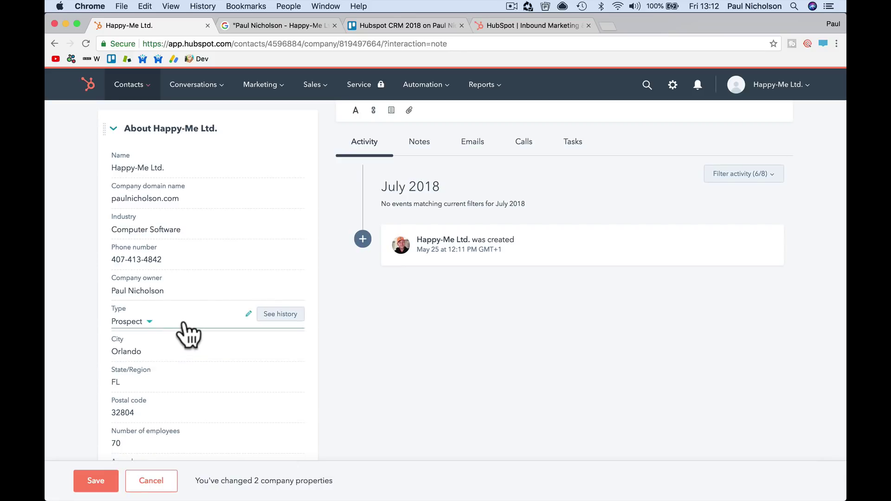
Try Customer as the company's type, and set the type back to Other.
{"action": "left_click", "coordinate": [146, 322]}
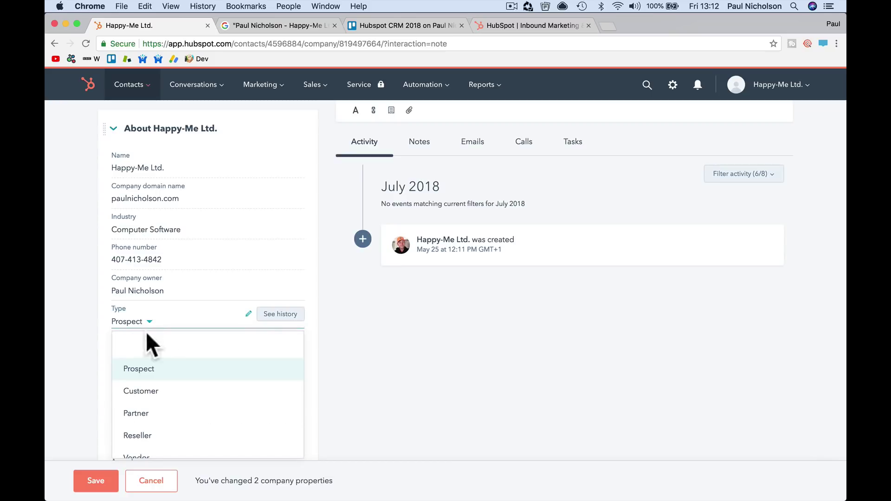
{"action": "left_click", "coordinate": [139, 391]}
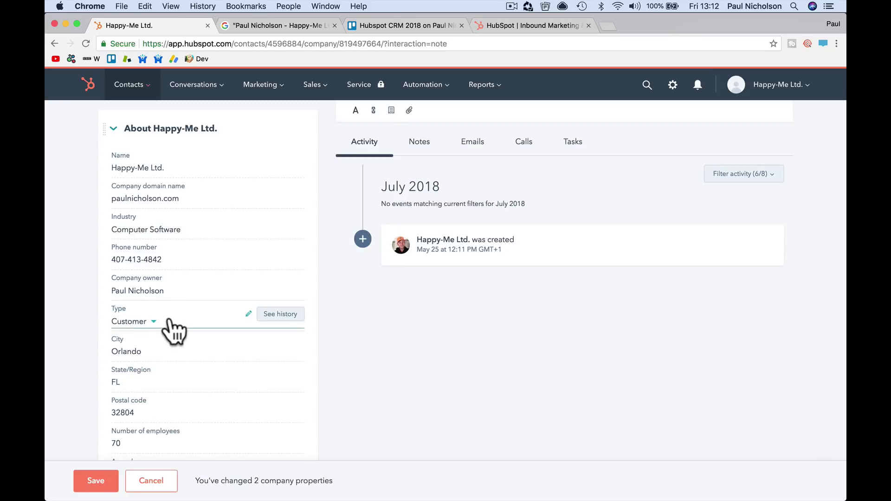
{"action": "left_click", "coordinate": [166, 323]}
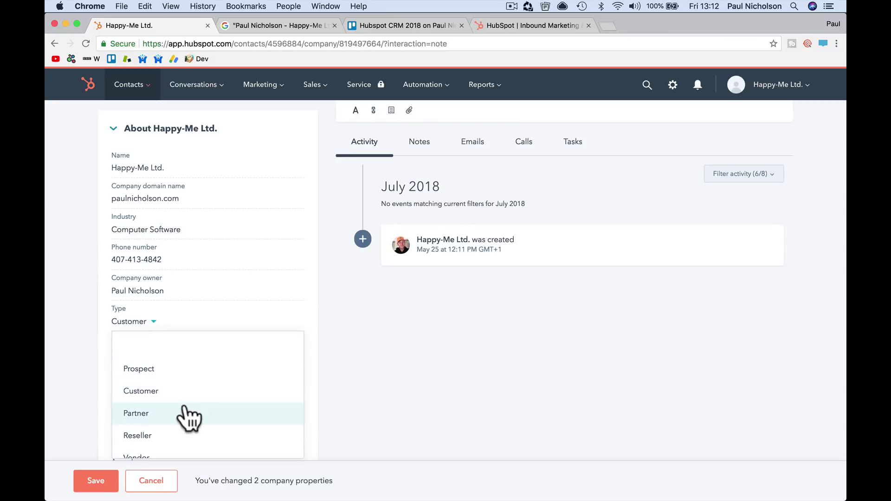
{"action": "scroll", "coordinate": [190, 417], "scroll_direction": "down", "scroll_amount": 2}
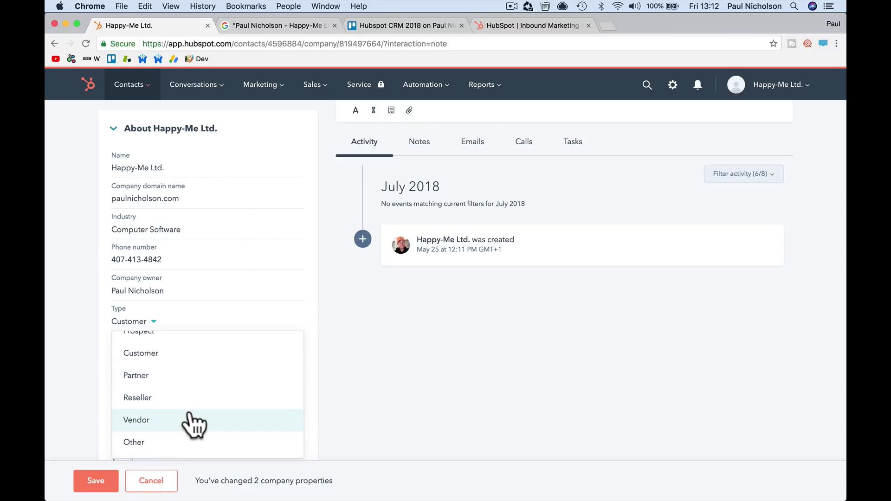
{"action": "left_click", "coordinate": [186, 442]}
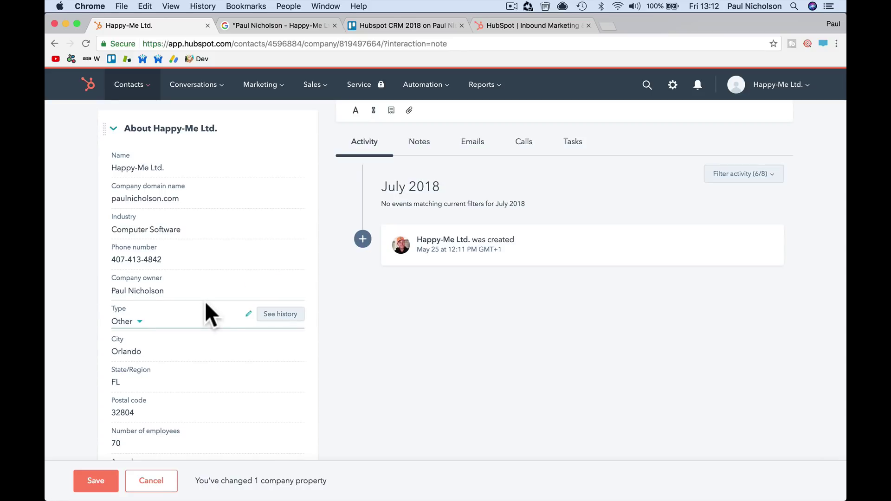
Check the checklist on the Hubspot CRM 2018 card in Trello, and return to the company record in HubSpot.
{"action": "left_click", "coordinate": [402, 25]}
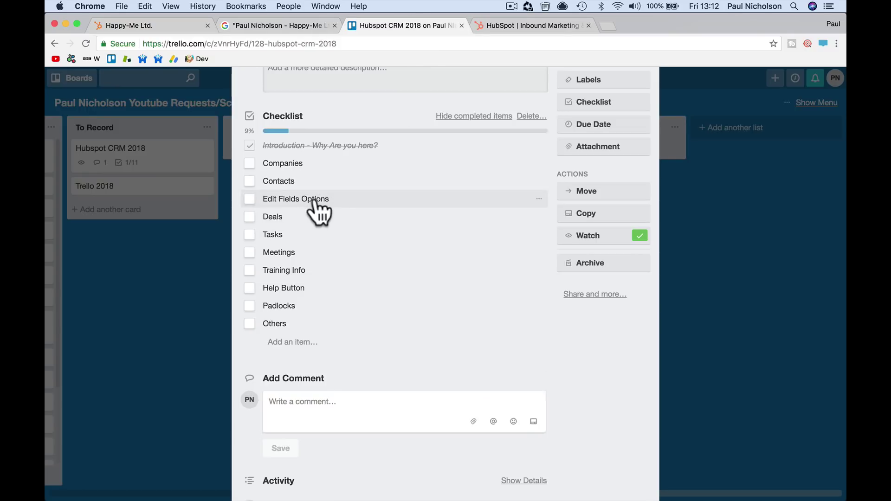
{"action": "left_click", "coordinate": [158, 28]}
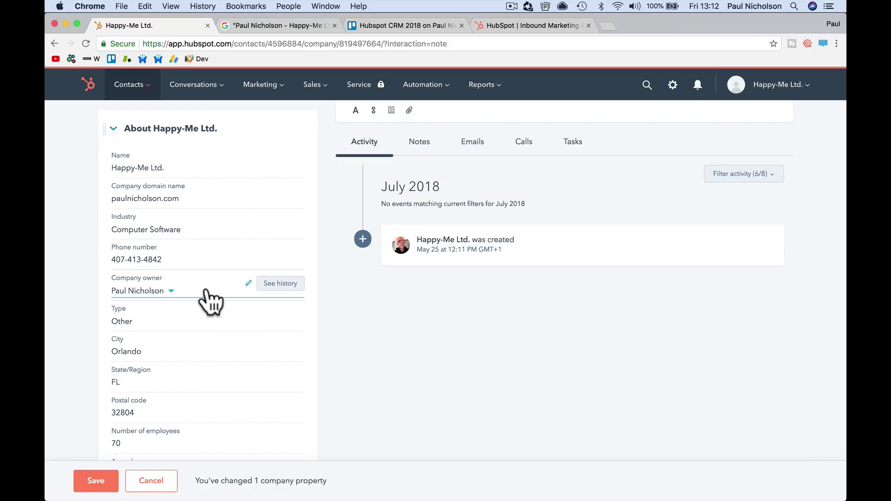
Set the company's annual revenue to $10,000,000.
{"action": "scroll", "coordinate": [209, 301], "scroll_direction": "down", "scroll_amount": 5}
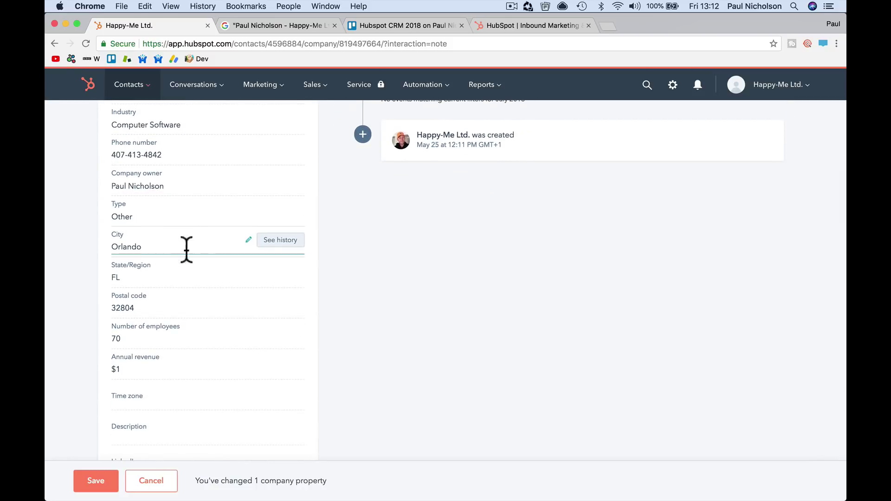
{"action": "scroll", "coordinate": [201, 234], "scroll_direction": "down", "scroll_amount": 3}
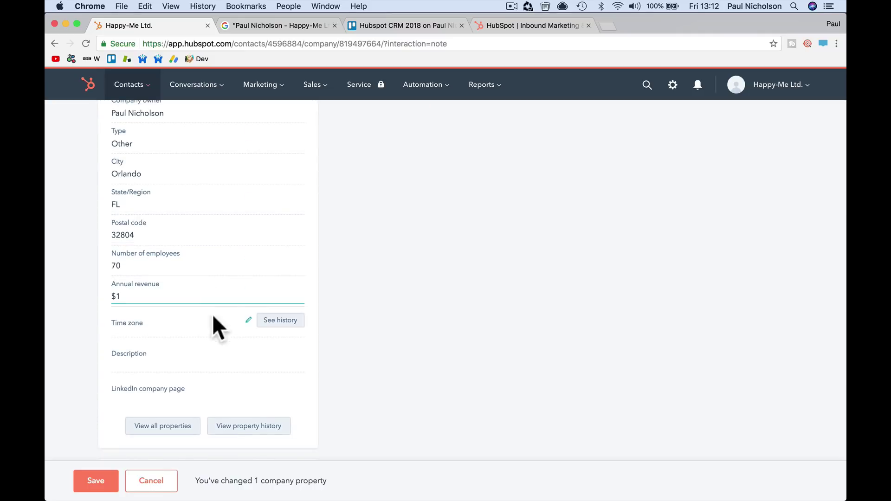
{"action": "left_click", "coordinate": [200, 298]}
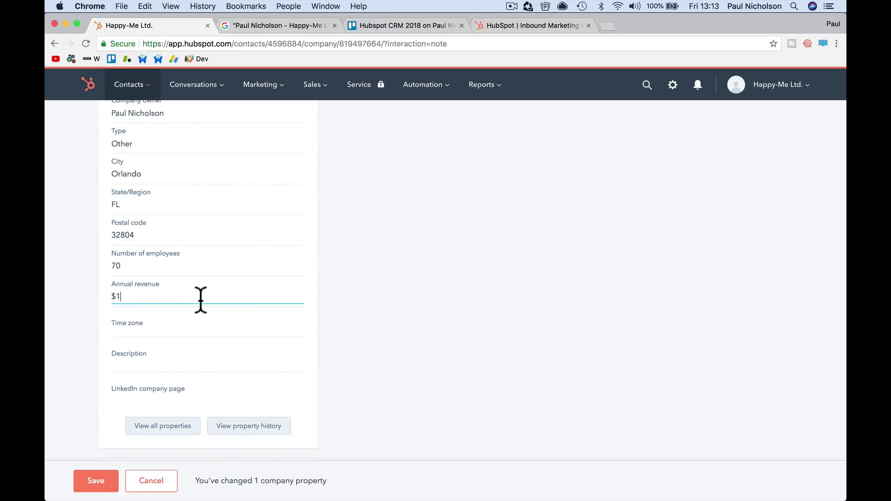
{"action": "type", "text": "10000000"}
{"action": "left_click", "coordinate": [204, 324]}
{"action": "left_click", "coordinate": [349, 342]}
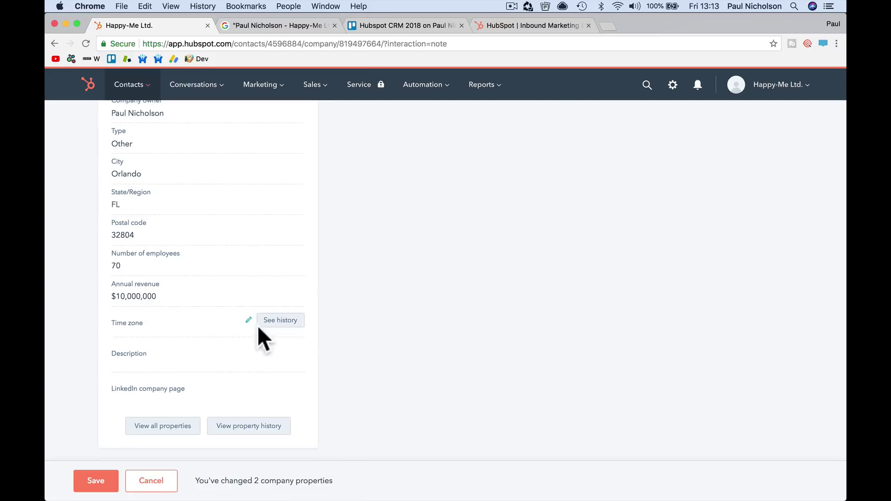
Set the company's time zone to GMT.
{"action": "left_click", "coordinate": [195, 322]}
{"action": "type", "text": "GMT"}
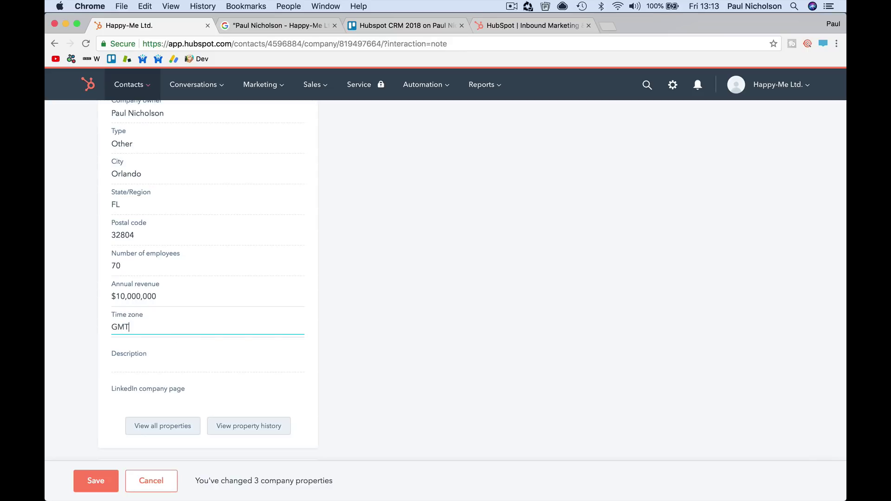
{"action": "left_click", "coordinate": [323, 340]}
Enter "Youtube video training bloke." as the company's description, followed by a line break.
{"action": "left_click", "coordinate": [213, 358]}
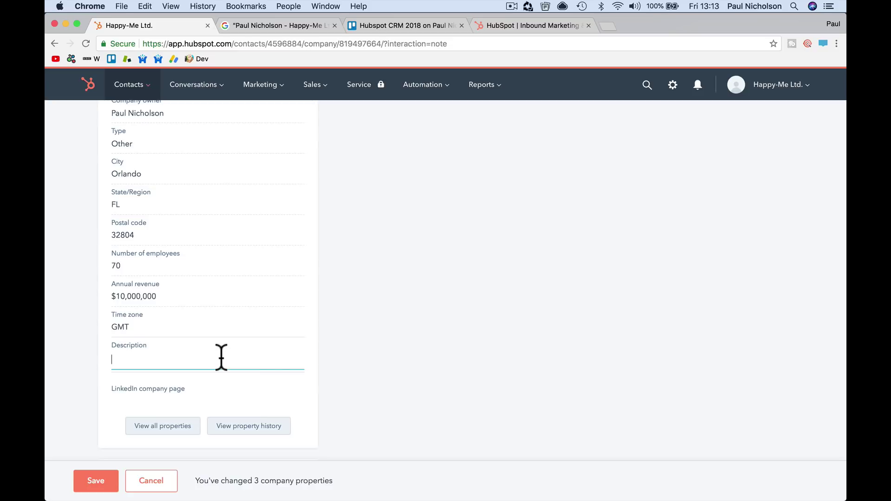
{"action": "type", "text": "Youtube video traiing"}
{"action": "key", "text": "BackSpace"}
{"action": "key", "text": "BackSpace"}
{"action": "type", "text": "ing bloke."}
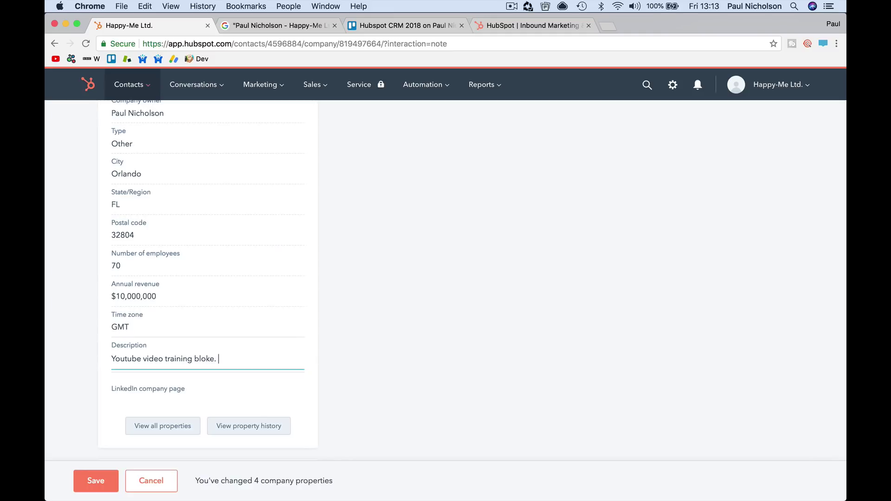
{"action": "key", "text": "Return"}
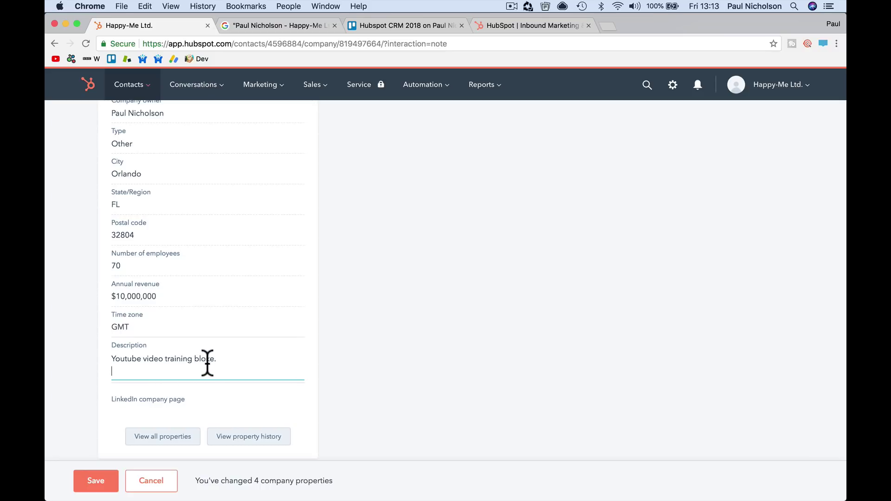
Examine the company record's deals, tickets, parent company and contacts sections, and return to the start of the record.
{"action": "scroll", "coordinate": [223, 397], "scroll_direction": "down", "scroll_amount": 1}
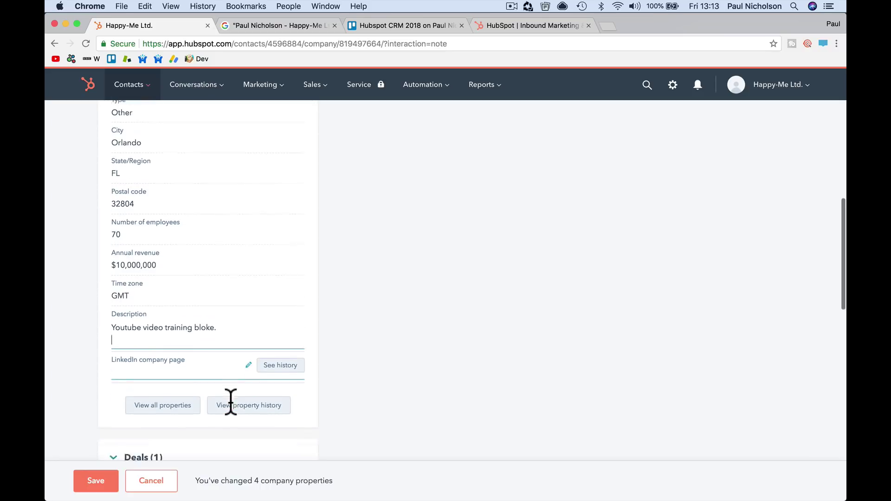
{"action": "scroll", "coordinate": [231, 402], "scroll_direction": "down", "scroll_amount": 3}
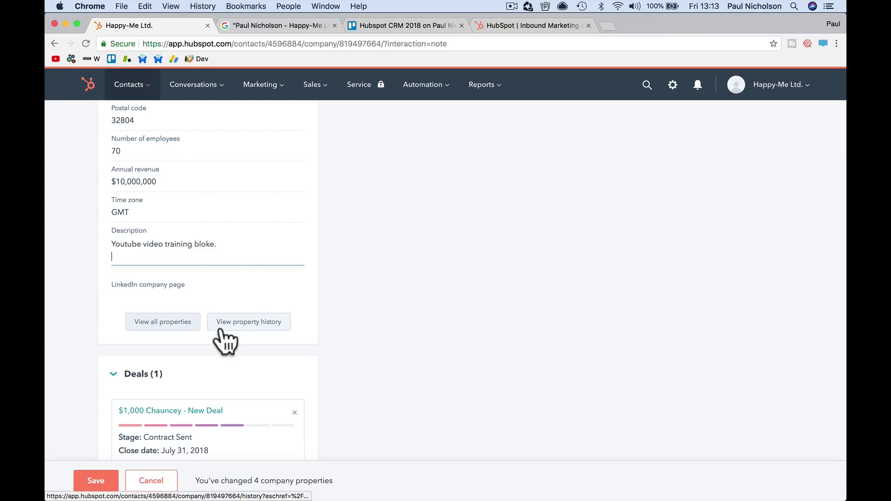
{"action": "scroll", "coordinate": [232, 358], "scroll_direction": "down", "scroll_amount": 6}
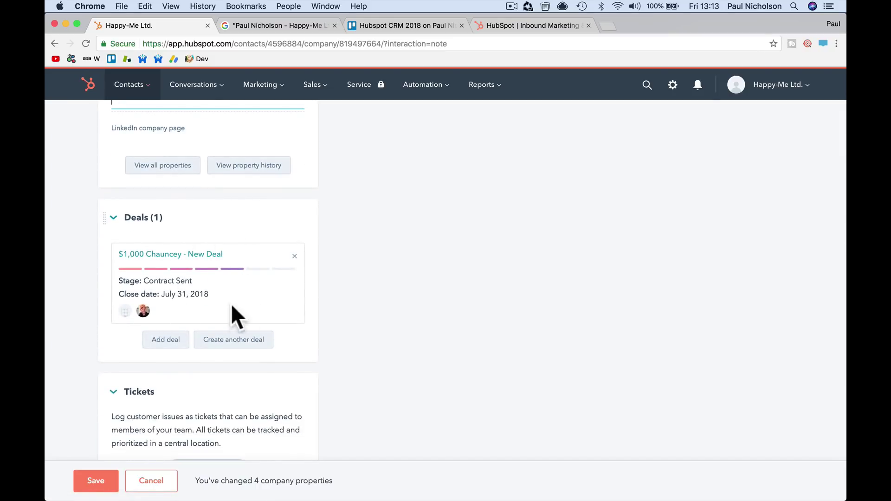
{"action": "scroll", "coordinate": [216, 282], "scroll_direction": "down", "scroll_amount": 8}
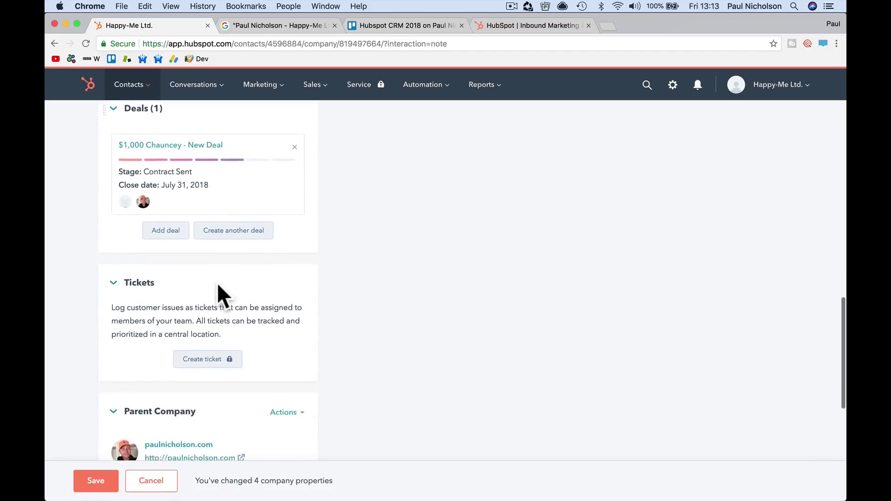
{"action": "scroll", "coordinate": [217, 283], "scroll_direction": "down", "scroll_amount": 4}
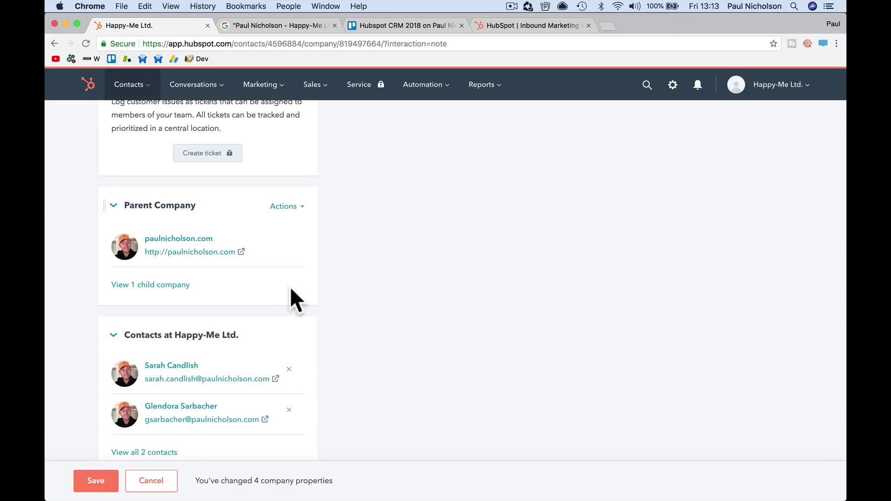
{"action": "scroll", "coordinate": [291, 286], "scroll_direction": "down", "scroll_amount": 4}
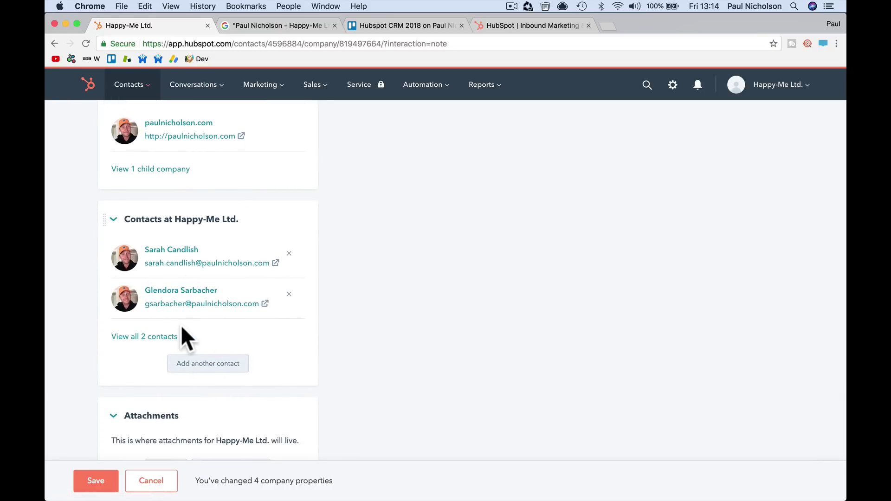
{"action": "scroll", "coordinate": [221, 332], "scroll_direction": "down", "scroll_amount": 1}
{"action": "scroll", "coordinate": [214, 377], "scroll_direction": "up", "scroll_amount": 1}
{"action": "scroll", "coordinate": [257, 213], "scroll_direction": "up", "scroll_amount": 10}
{"action": "scroll", "coordinate": [257, 213], "scroll_direction": "up", "scroll_amount": 5}
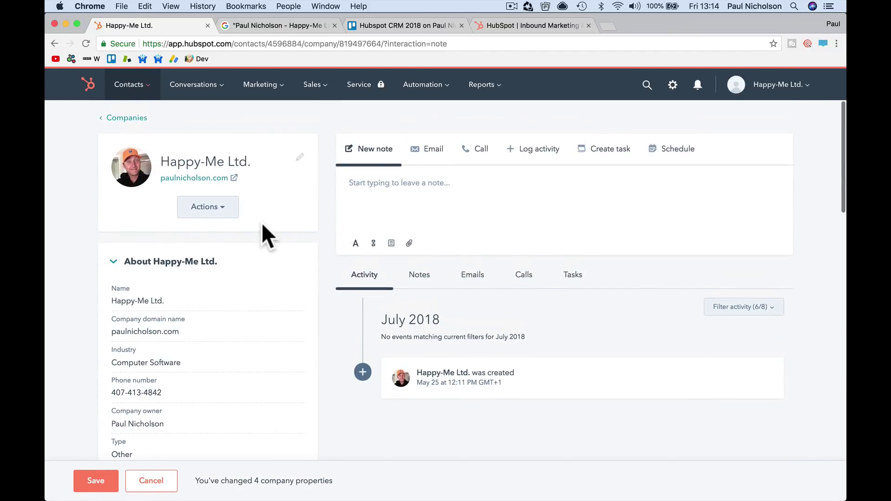
Preview the company's note, email and call forms, choosing the first suggested contact as the email recipient.
{"action": "left_click", "coordinate": [355, 191]}
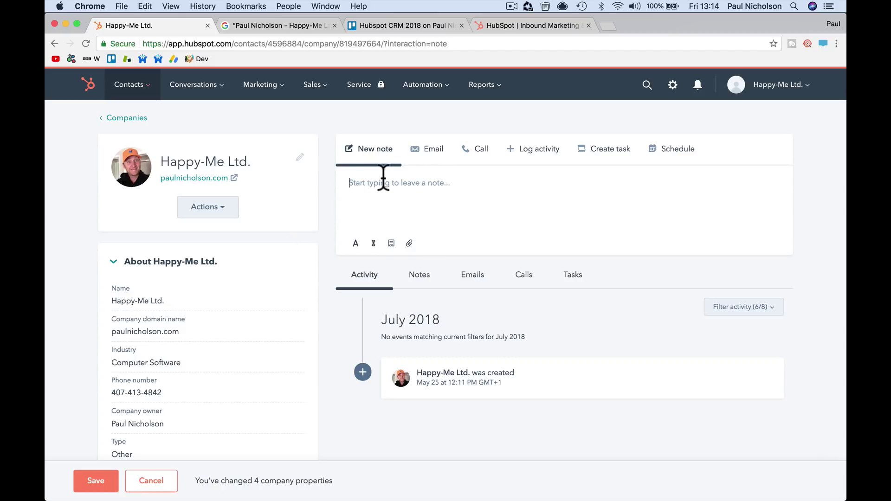
{"action": "left_click", "coordinate": [429, 152]}
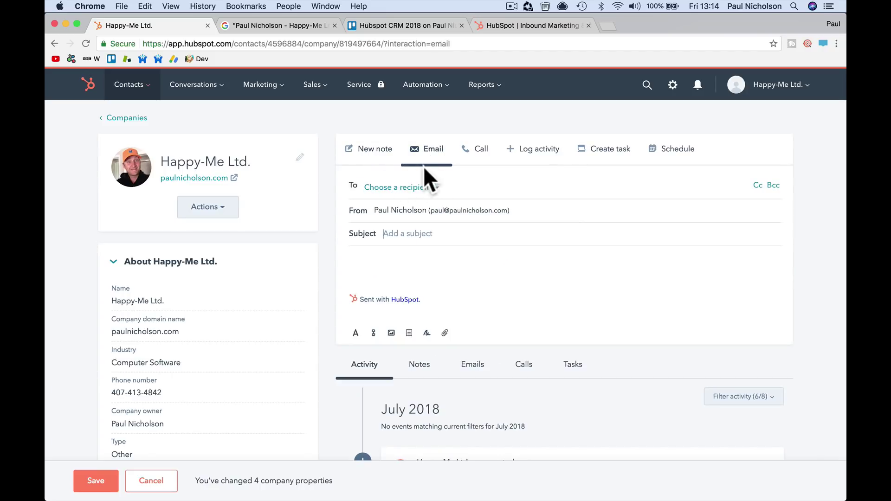
{"action": "left_click", "coordinate": [428, 187]}
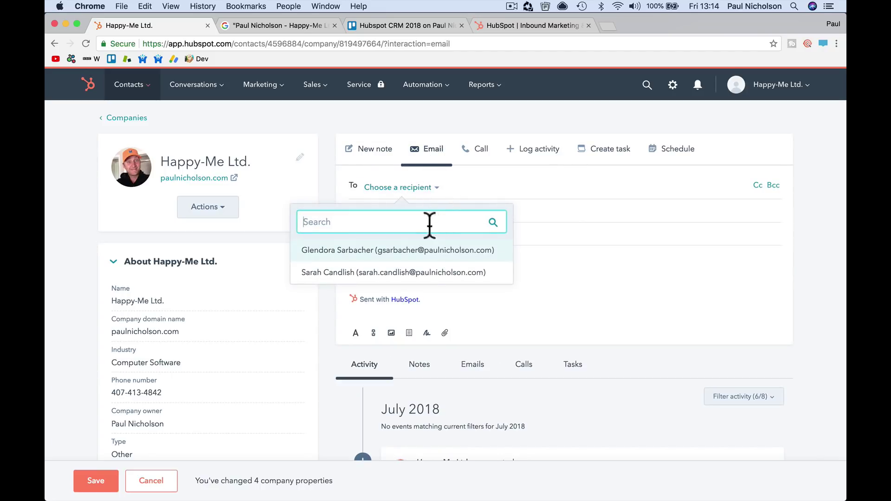
{"action": "left_click", "coordinate": [389, 253]}
{"action": "left_click", "coordinate": [477, 149]}
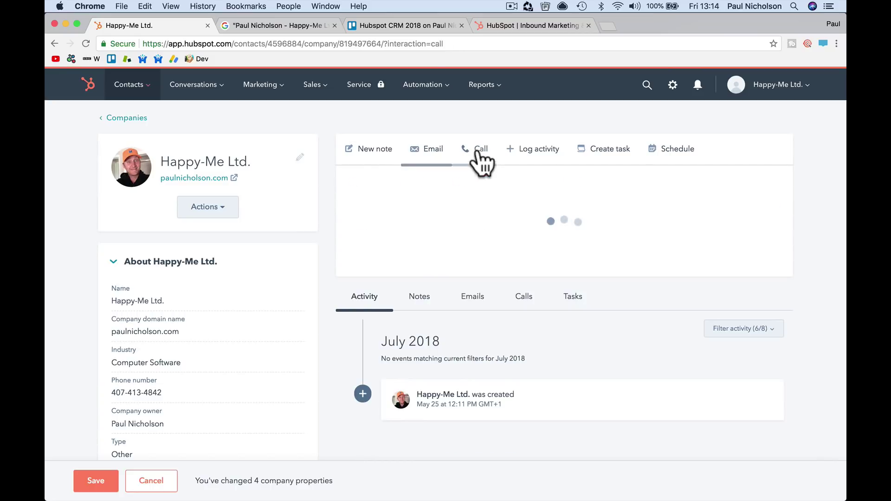
Log a call for the company with the outcome No answer and the description "Tried to call company.", and check it in the activity timeline.
{"action": "left_click", "coordinate": [538, 149]}
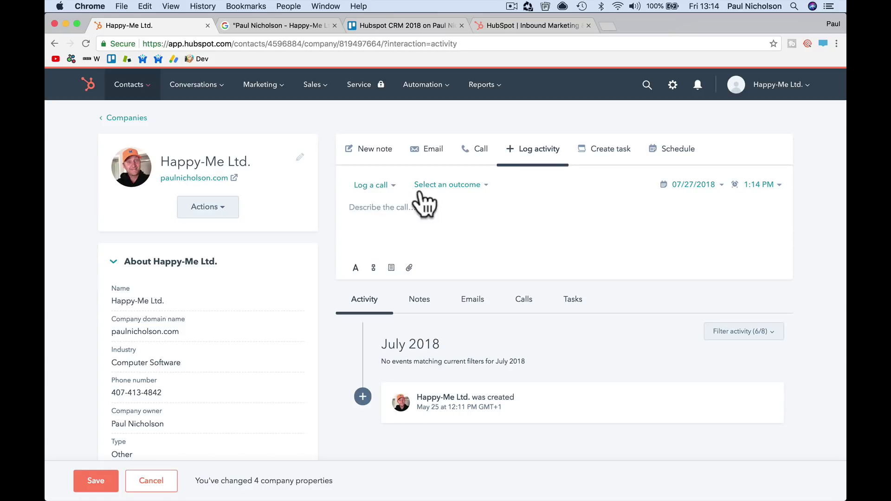
{"action": "left_click", "coordinate": [392, 185]}
{"action": "left_click", "coordinate": [399, 213]}
{"action": "left_click", "coordinate": [459, 188]}
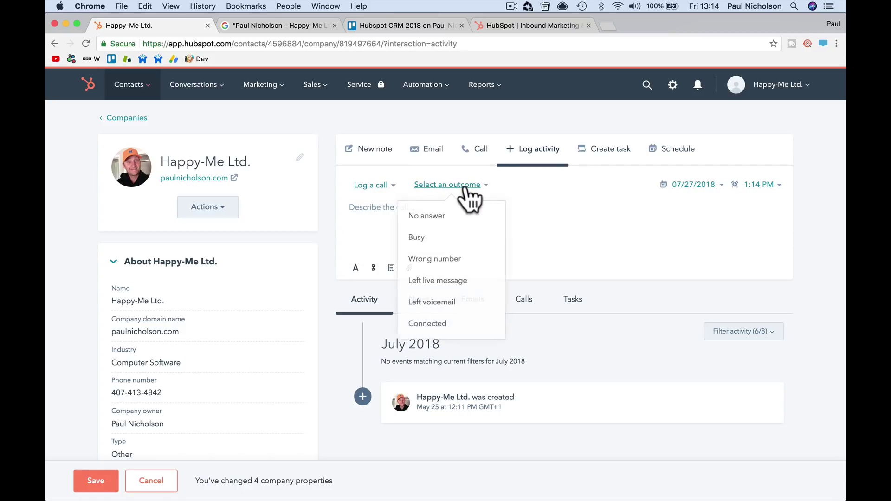
{"action": "left_click", "coordinate": [465, 226]}
{"action": "left_click", "coordinate": [431, 219]}
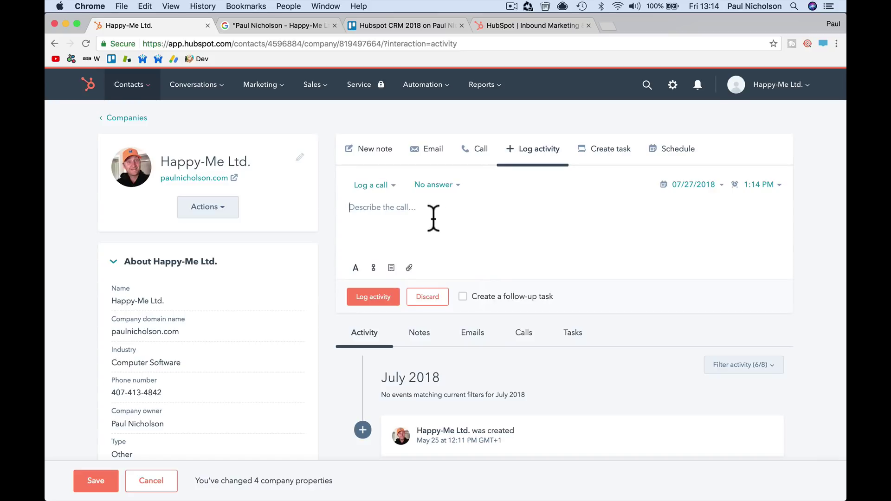
{"action": "type", "text": "Tried to call company."}
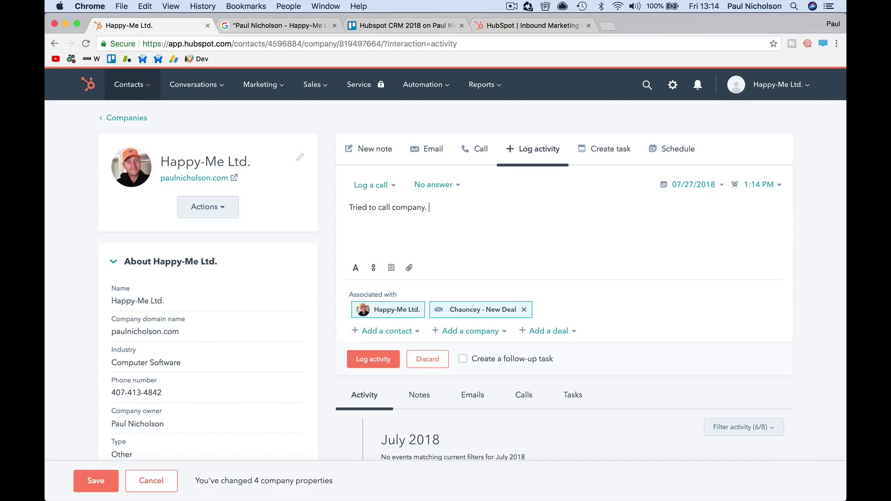
{"action": "left_click", "coordinate": [374, 360]}
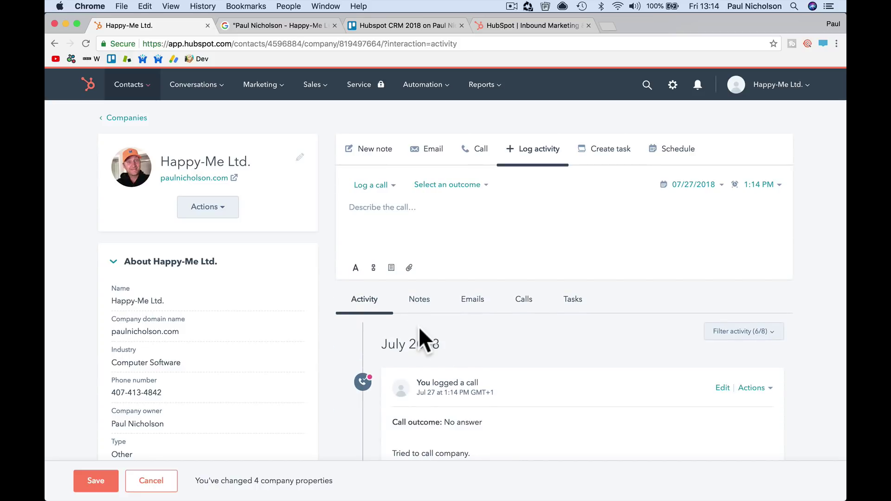
{"action": "scroll", "coordinate": [418, 327], "scroll_direction": "down", "scroll_amount": 3}
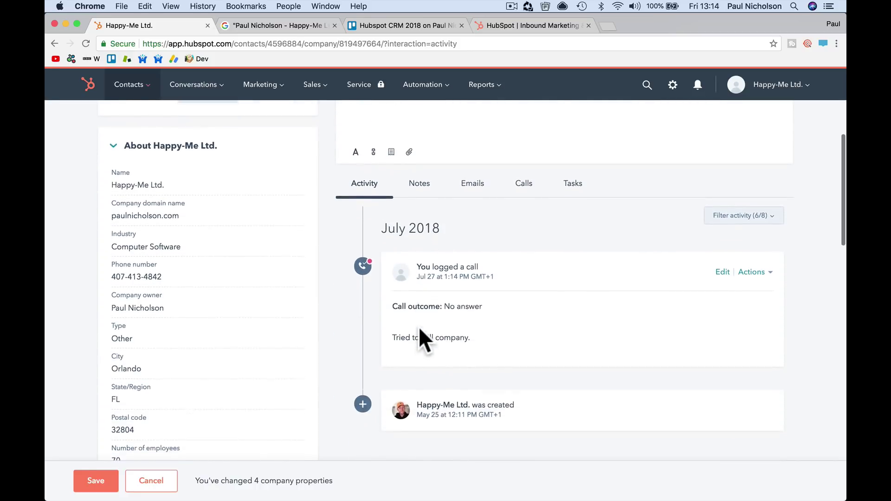
{"action": "scroll", "coordinate": [421, 332], "scroll_direction": "up", "scroll_amount": 3}
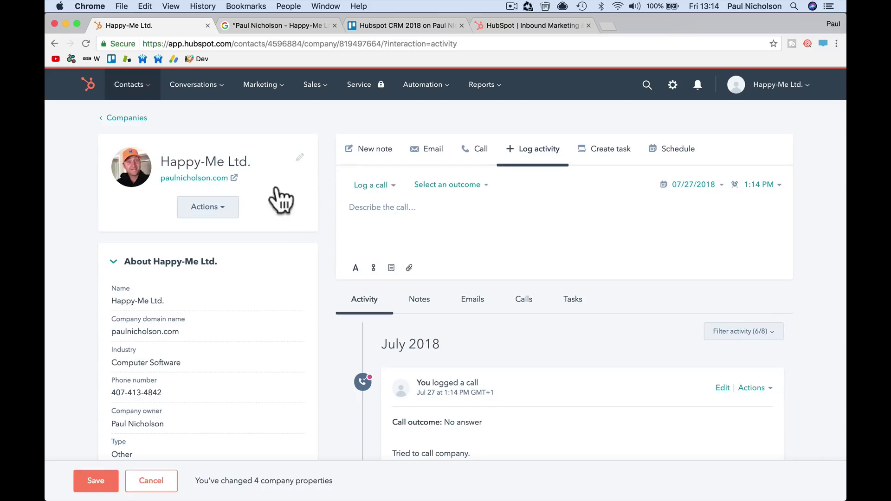
Save a company note saying the contact is looking for a new Burglar Alarm for his office, ending with "Need to follow up.".
{"action": "left_click", "coordinate": [380, 154]}
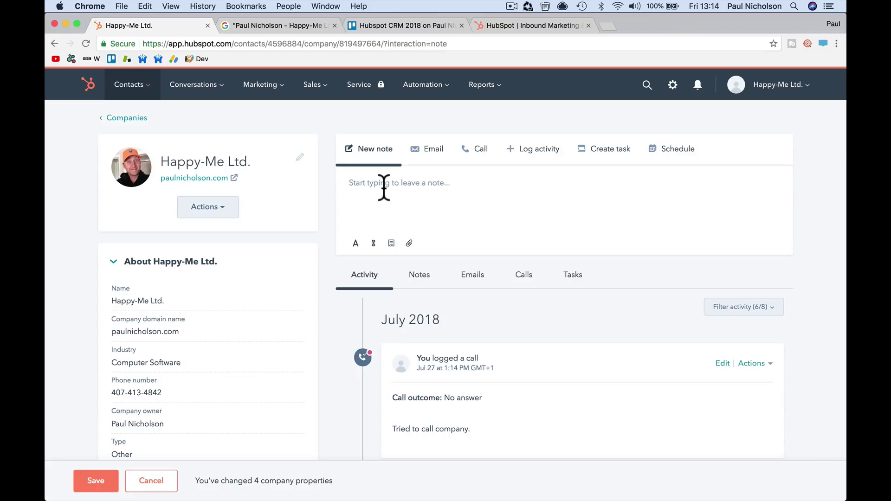
{"action": "left_click", "coordinate": [383, 187]}
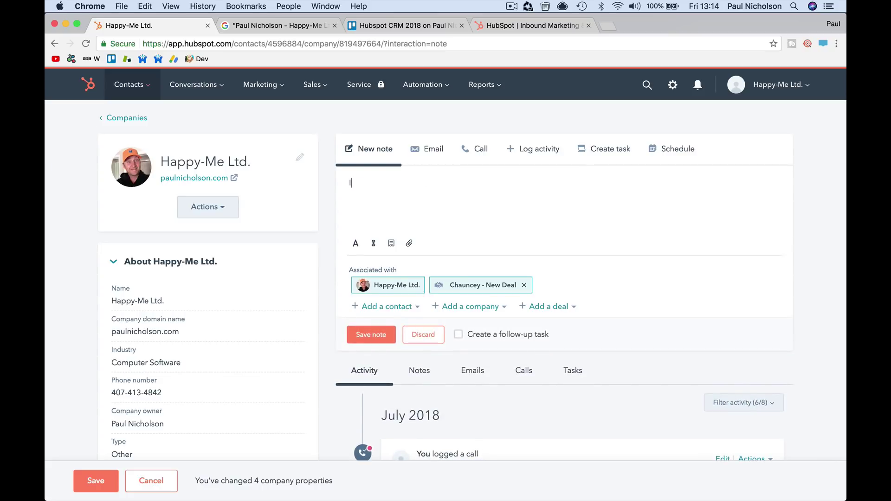
{"action": "type", "text": "I've heard Paul is looking for a n"}
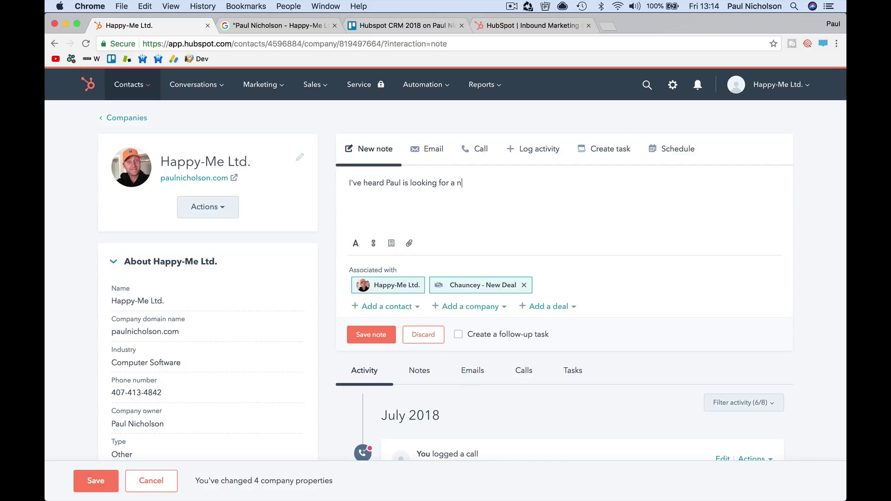
{"action": "type", "text": "ew "}
{"action": "type", "text": "Burglar"}
{"action": "type", "text": " al"}
{"action": "type", "text": "larm or"}
{"action": "key", "text": "BackSpace"}
{"action": "key", "text": "BackSpace"}
{"action": "type", "text": "for his"}
{"action": "key", "text": "BackSpace"}
{"action": "key", "text": "BackSpace"}
{"action": "key", "text": "BackSpace"}
{"action": "type", "text": "hi"}
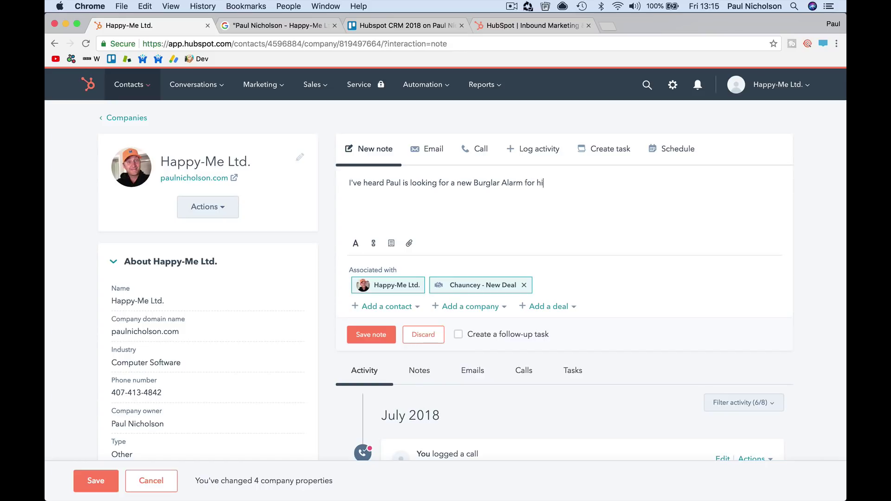
{"action": "type", "text": "s office. Need to fol"}
{"action": "type", "text": "low up."}
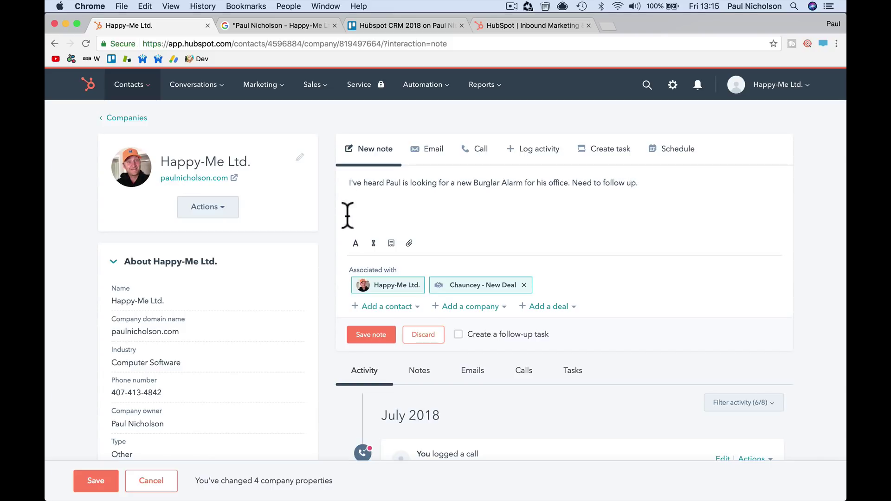
{"action": "left_click", "coordinate": [373, 335]}
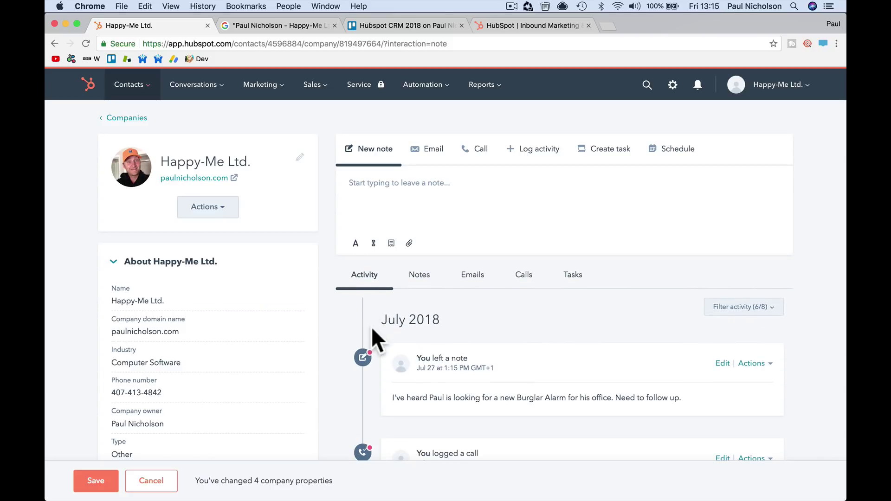
Preview the company's task and meeting scheduling forms, and check its logged notes and emails.
{"action": "left_click", "coordinate": [603, 150]}
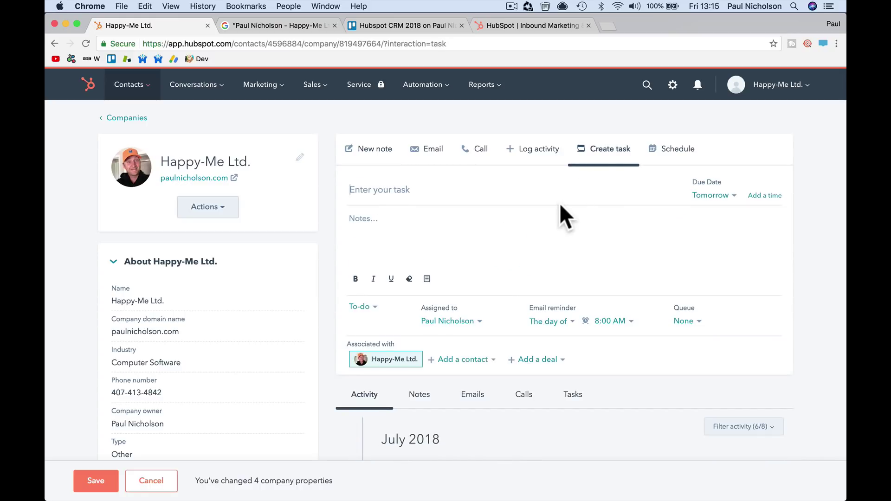
{"action": "left_click", "coordinate": [679, 151]}
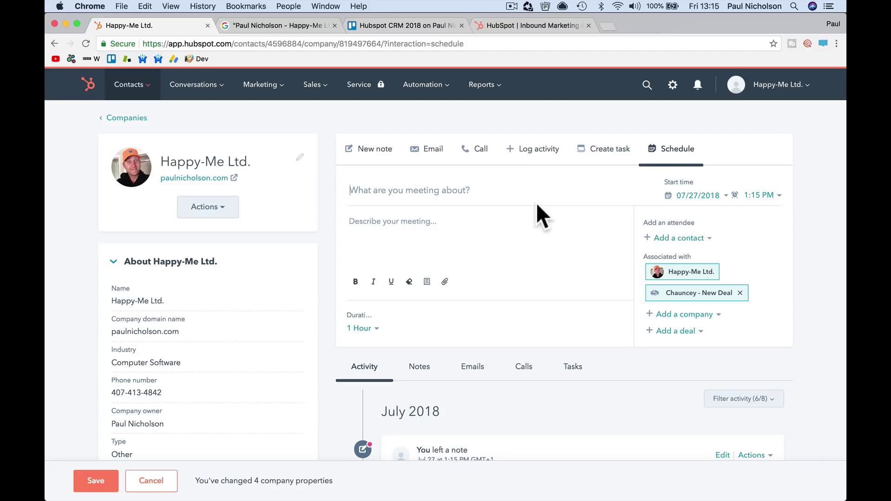
{"action": "scroll", "coordinate": [398, 215], "scroll_direction": "down", "scroll_amount": 8}
{"action": "scroll", "coordinate": [399, 215], "scroll_direction": "up", "scroll_amount": 4}
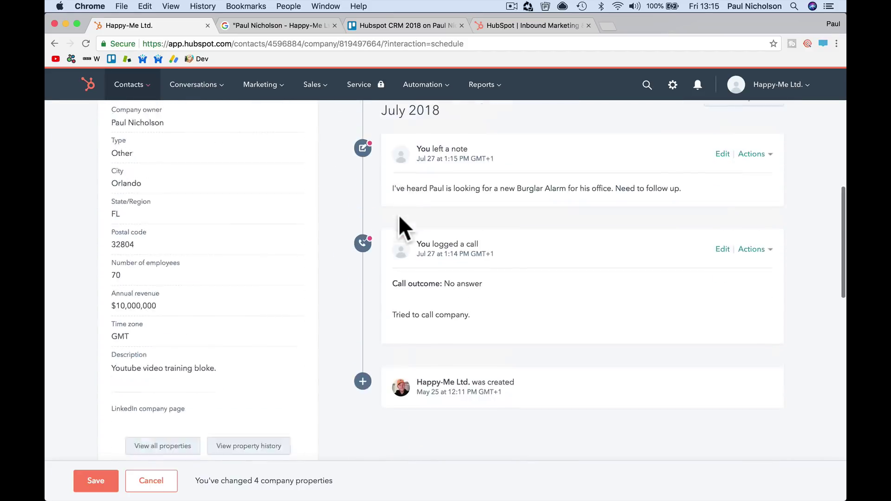
{"action": "left_click", "coordinate": [434, 149]}
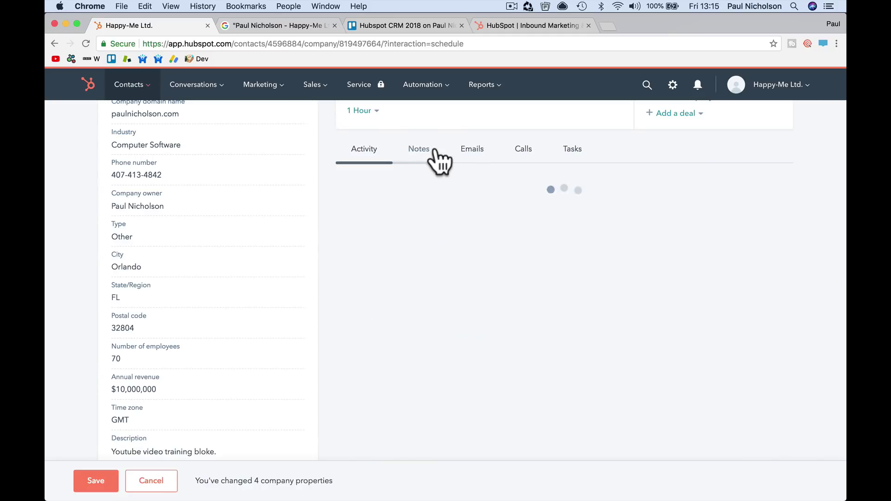
{"action": "left_click", "coordinate": [473, 160]}
{"action": "scroll", "coordinate": [446, 167], "scroll_direction": "up", "scroll_amount": 5}
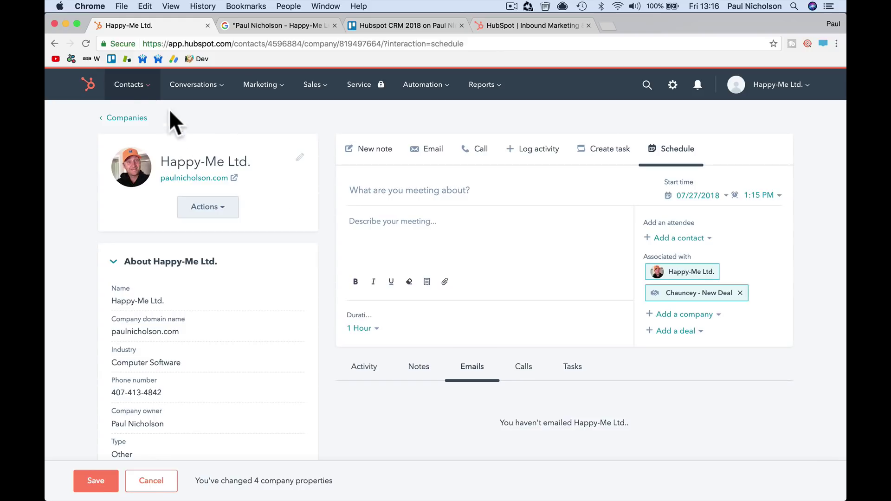
Save the company's pending property changes instead of leaving them unsaved, and go to the contacts list.
{"action": "mouse_move", "coordinate": [147, 89]}
{"action": "left_click", "coordinate": [128, 118]}
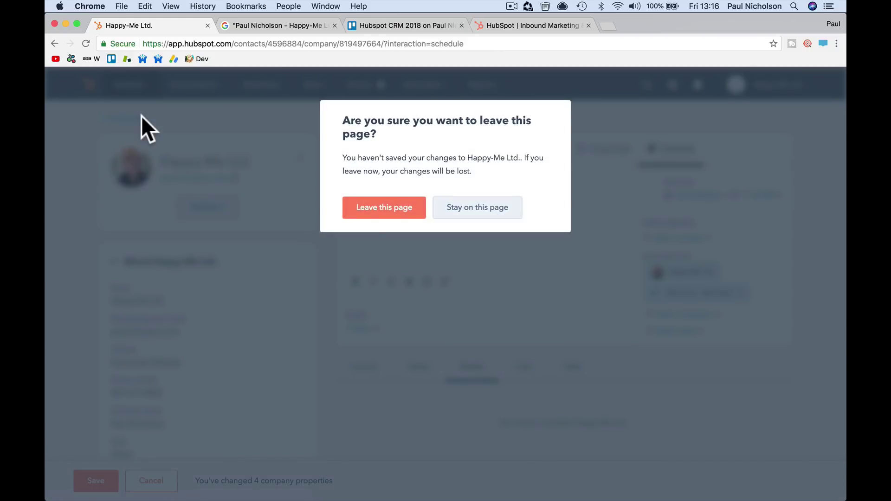
{"action": "left_click", "coordinate": [464, 222]}
{"action": "left_click", "coordinate": [95, 480]}
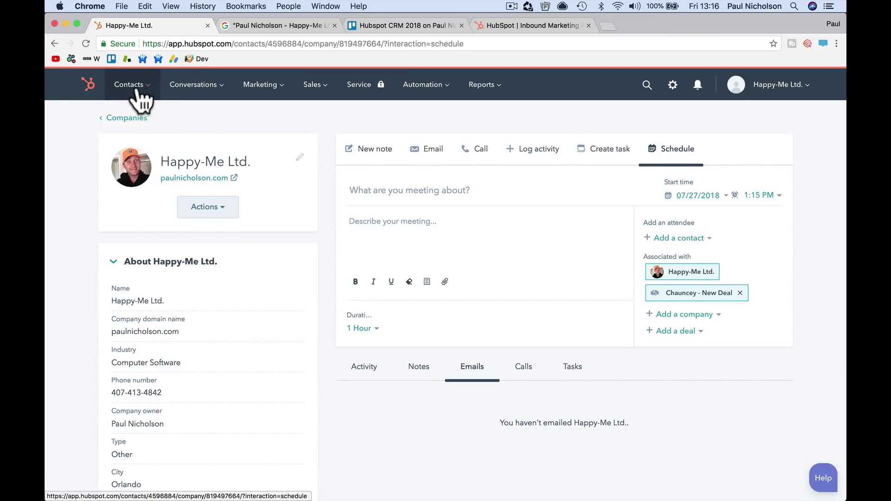
{"action": "left_click", "coordinate": [137, 118]}
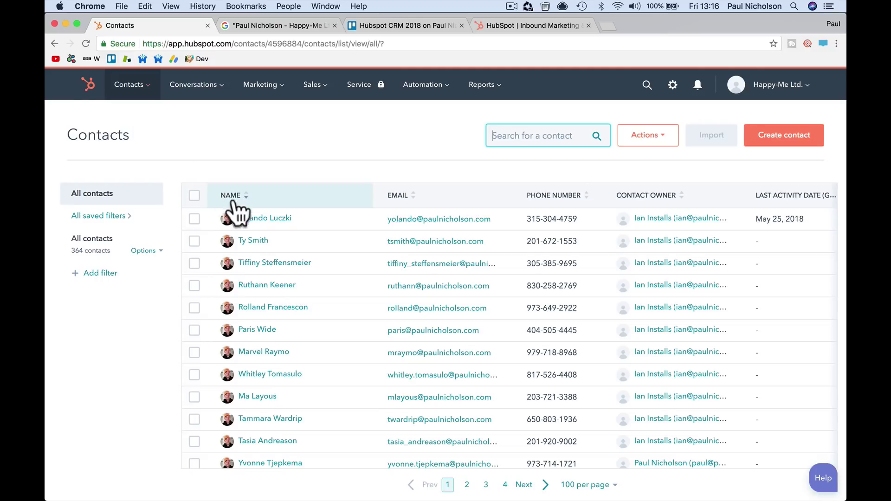
Examine the contacts list and its columns, from name, email and phone number across to lead status and create date.
{"action": "scroll", "coordinate": [291, 278], "scroll_direction": "down", "scroll_amount": 15}
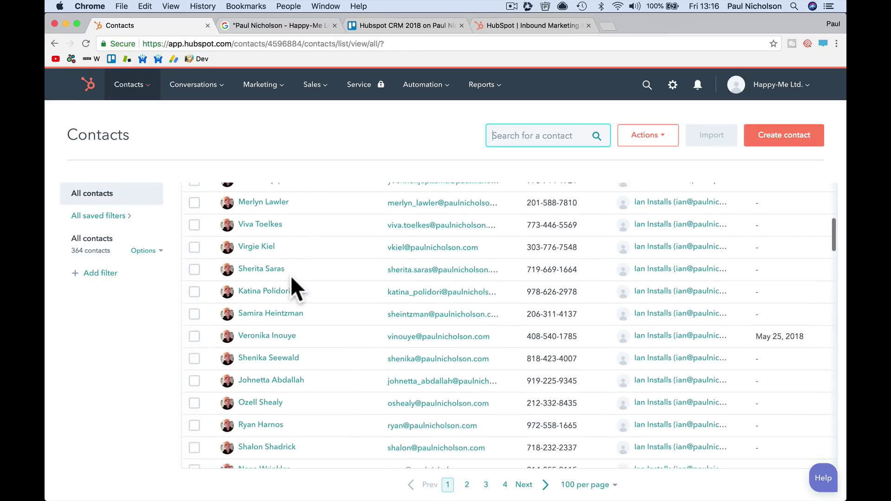
{"action": "scroll", "coordinate": [292, 280], "scroll_direction": "down", "scroll_amount": 8}
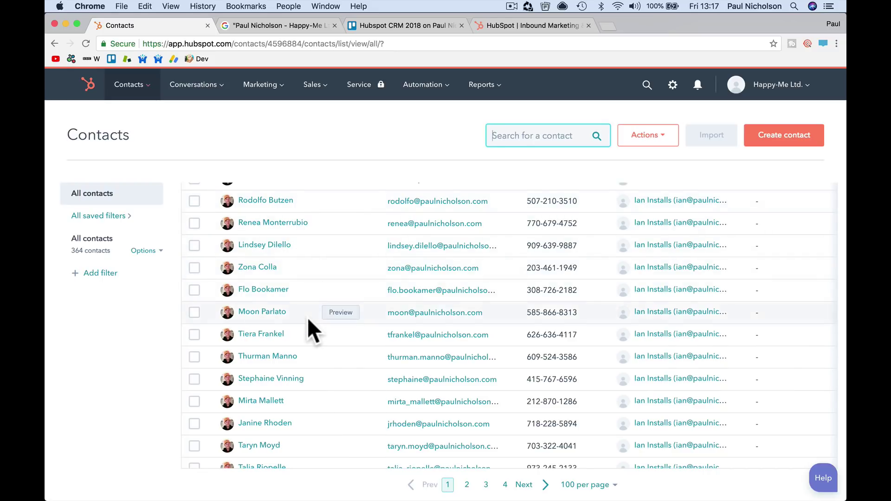
{"action": "scroll", "coordinate": [307, 317], "scroll_direction": "down", "scroll_amount": 10}
{"action": "scroll", "coordinate": [307, 316], "scroll_direction": "up", "scroll_amount": 10}
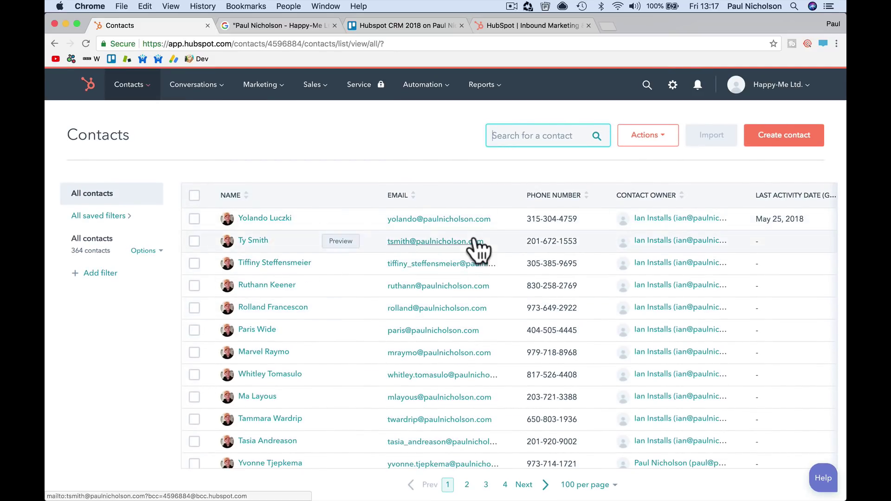
{"action": "scroll", "coordinate": [482, 359], "scroll_direction": "down", "scroll_amount": 15}
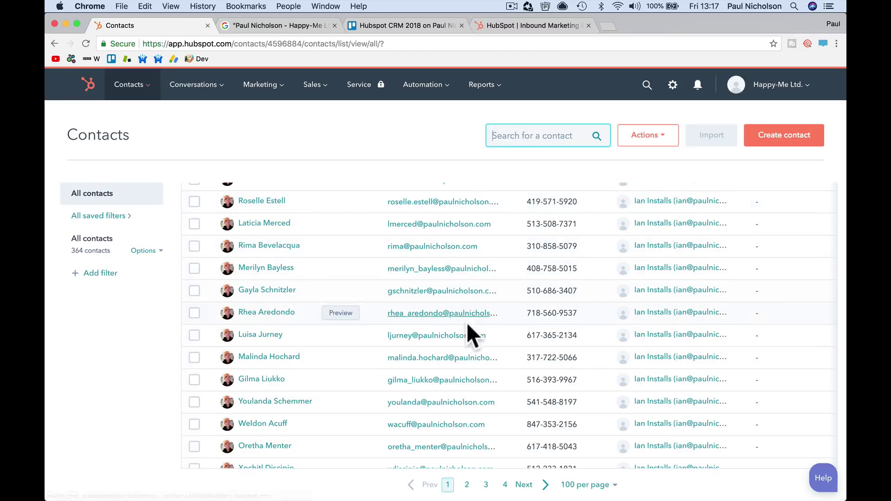
{"action": "scroll", "coordinate": [467, 344], "scroll_direction": "down", "scroll_amount": 1}
{"action": "scroll", "coordinate": [464, 297], "scroll_direction": "up", "scroll_amount": 15}
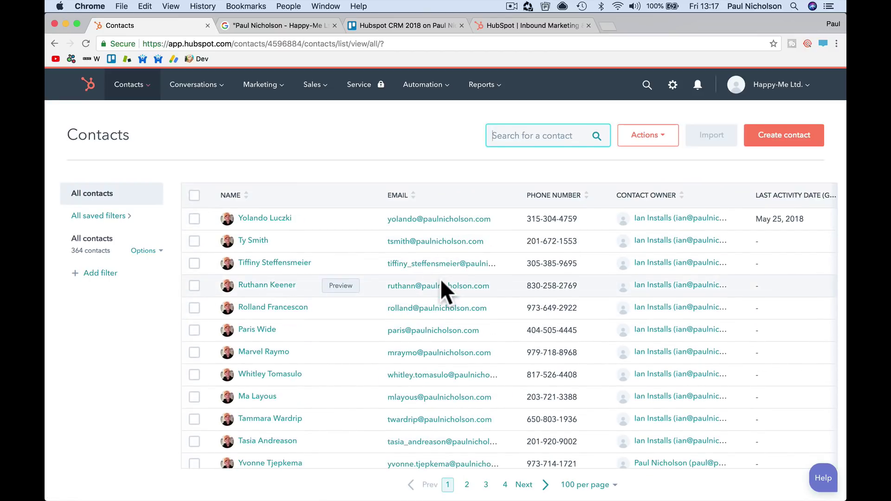
{"action": "scroll", "coordinate": [441, 279], "scroll_direction": "down", "scroll_amount": 1}
{"action": "scroll", "coordinate": [441, 279], "scroll_direction": "down", "scroll_amount": 20}
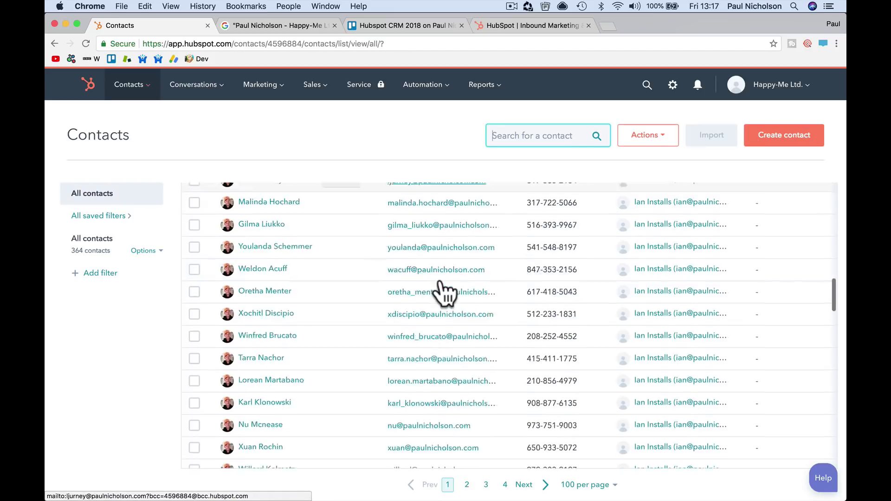
{"action": "scroll", "coordinate": [446, 297], "scroll_direction": "up", "scroll_amount": 20}
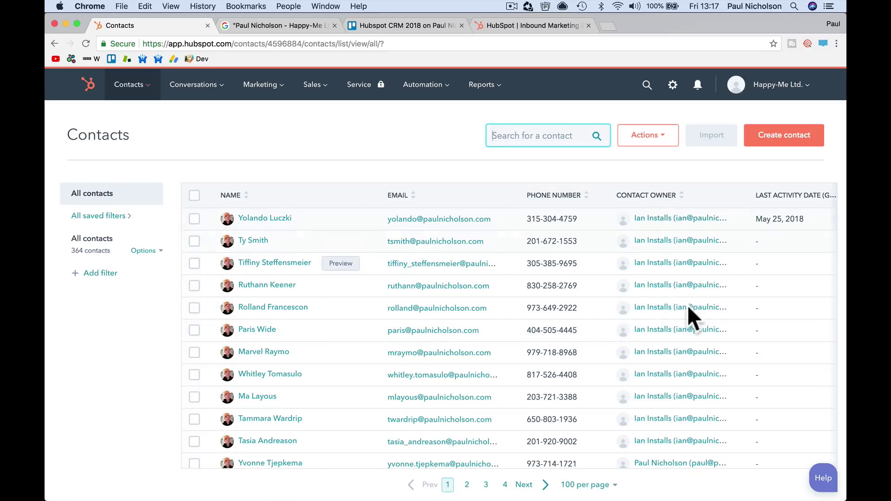
{"action": "scroll", "coordinate": [693, 345], "scroll_direction": "right", "scroll_amount": 7}
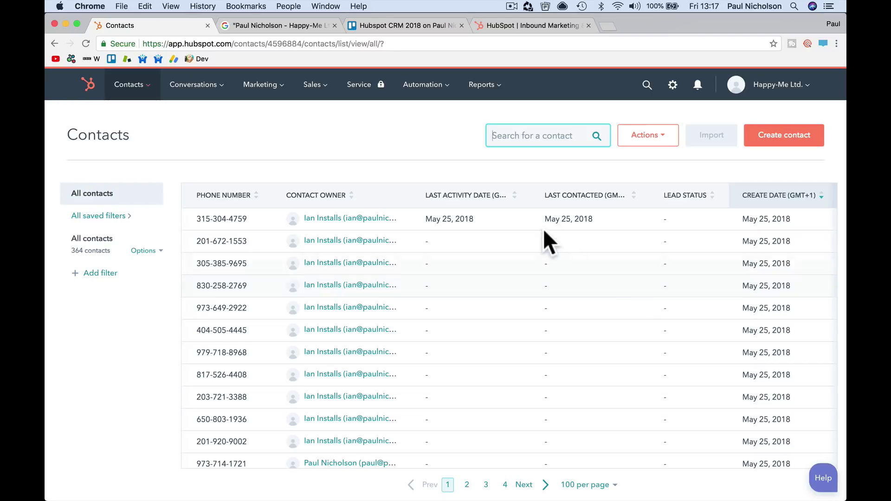
{"action": "scroll", "coordinate": [494, 252], "scroll_direction": "left", "scroll_amount": 7}
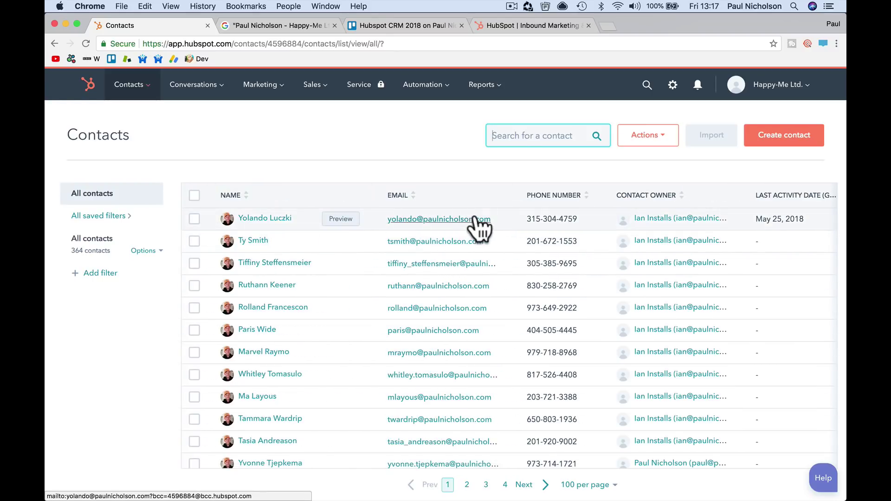
Open the first contact's record and reassign its contact owner to the last user offered, dismissing the customization tip.
{"action": "left_click", "coordinate": [287, 221]}
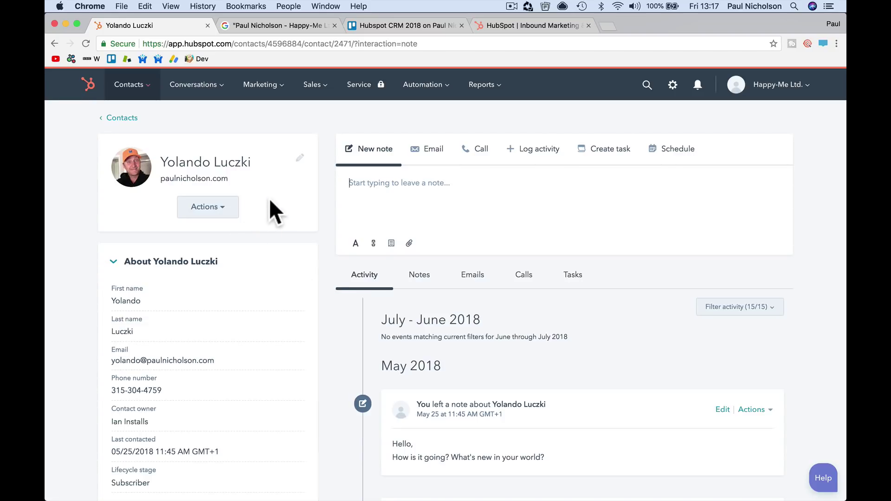
{"action": "scroll", "coordinate": [286, 274], "scroll_direction": "down", "scroll_amount": 4}
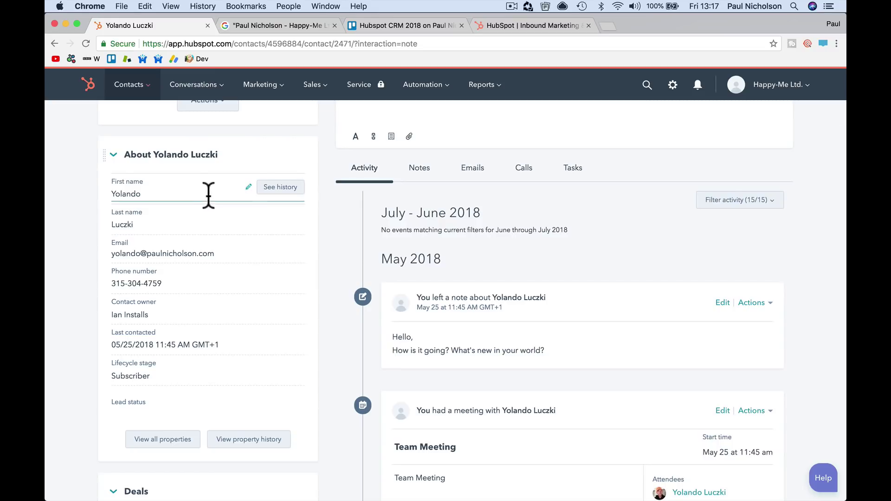
{"action": "scroll", "coordinate": [213, 255], "scroll_direction": "down", "scroll_amount": 1}
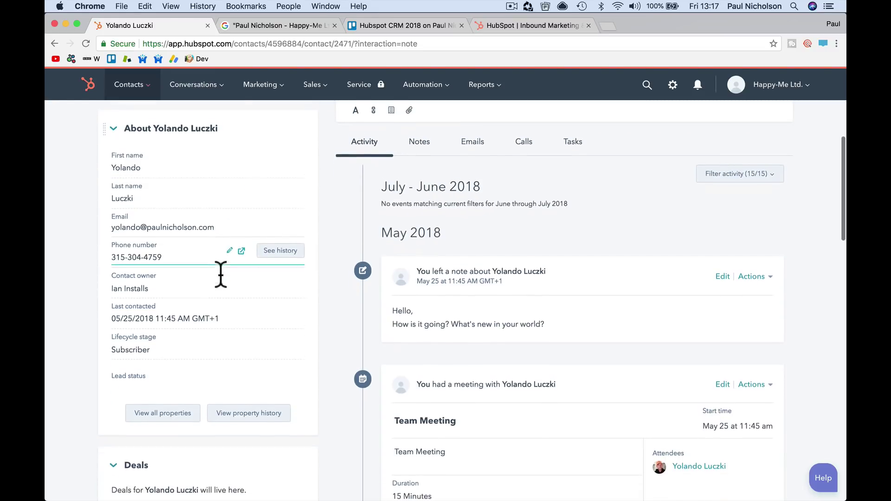
{"action": "left_click", "coordinate": [157, 286]}
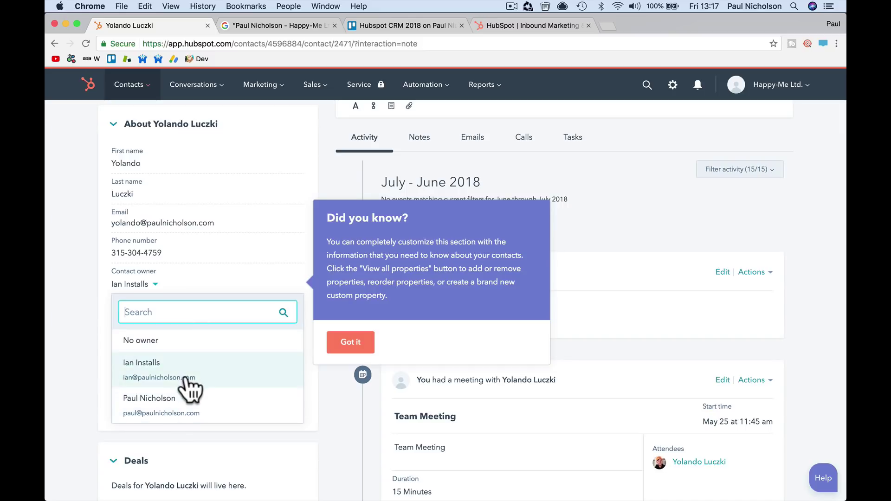
{"action": "left_click", "coordinate": [228, 400]}
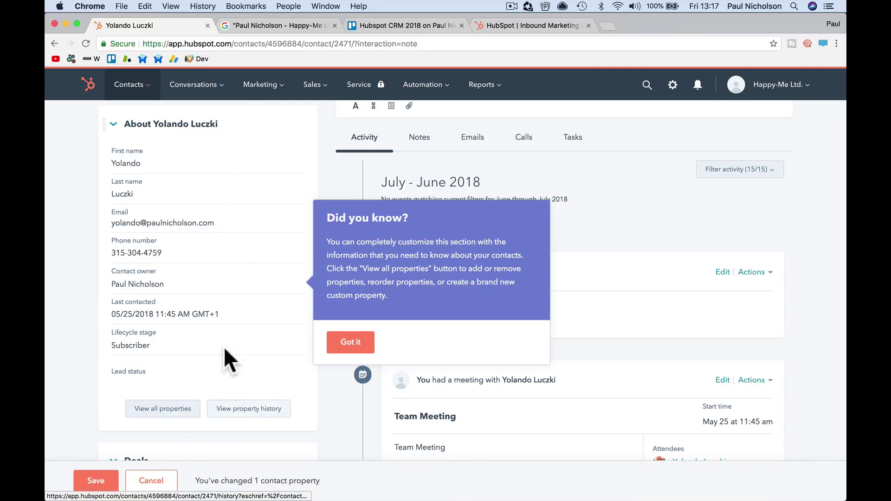
{"action": "left_click", "coordinate": [342, 346]}
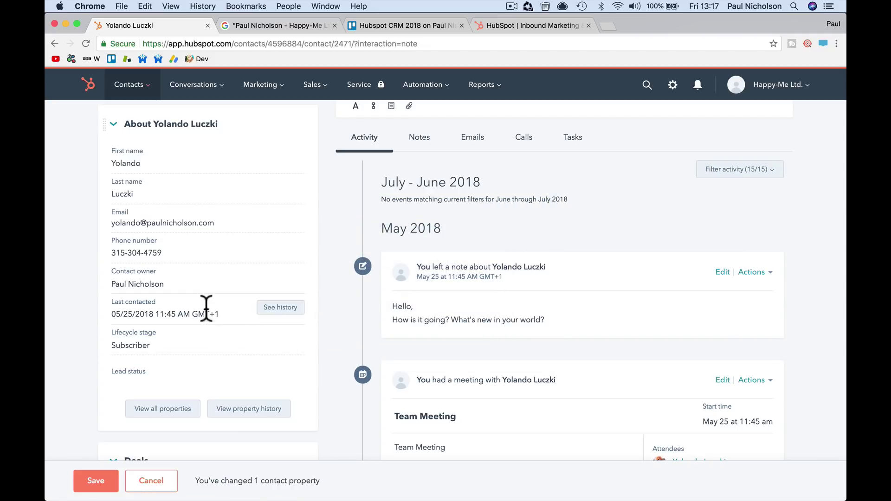
Set the contact's lifecycle stage to Lead.
{"action": "scroll", "coordinate": [233, 315], "scroll_direction": "down", "scroll_amount": 3}
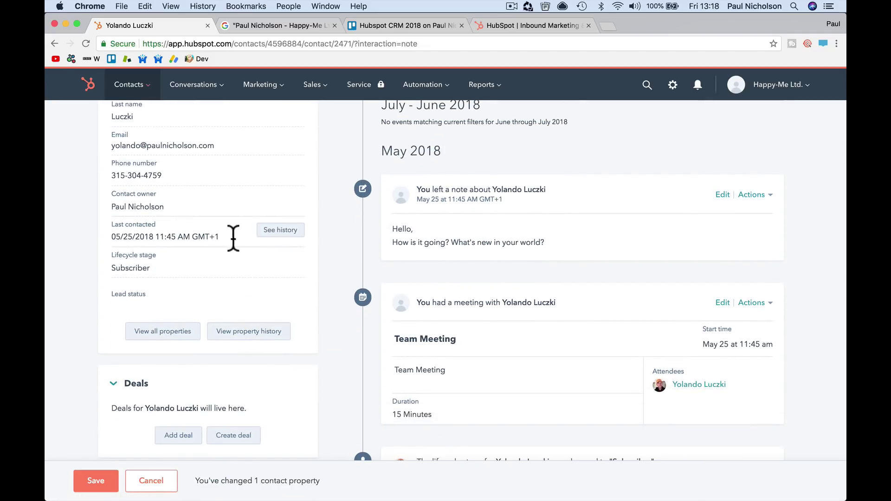
{"action": "left_click", "coordinate": [221, 302]}
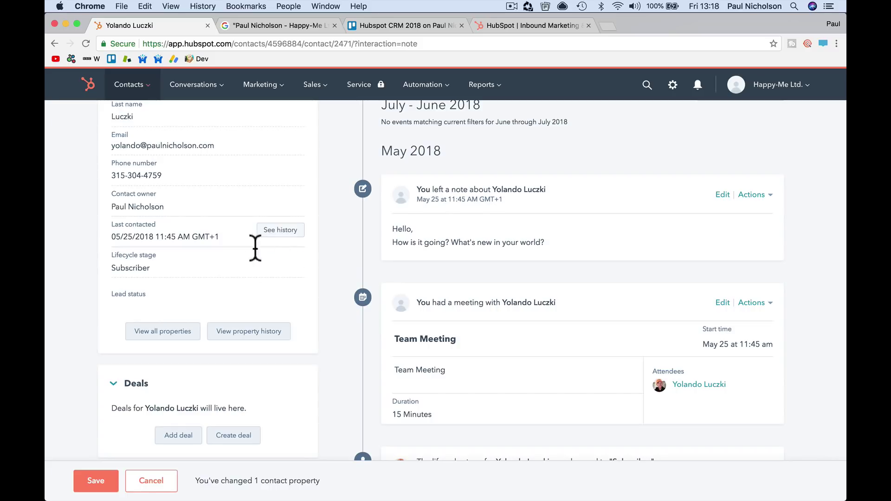
{"action": "left_click", "coordinate": [157, 268]}
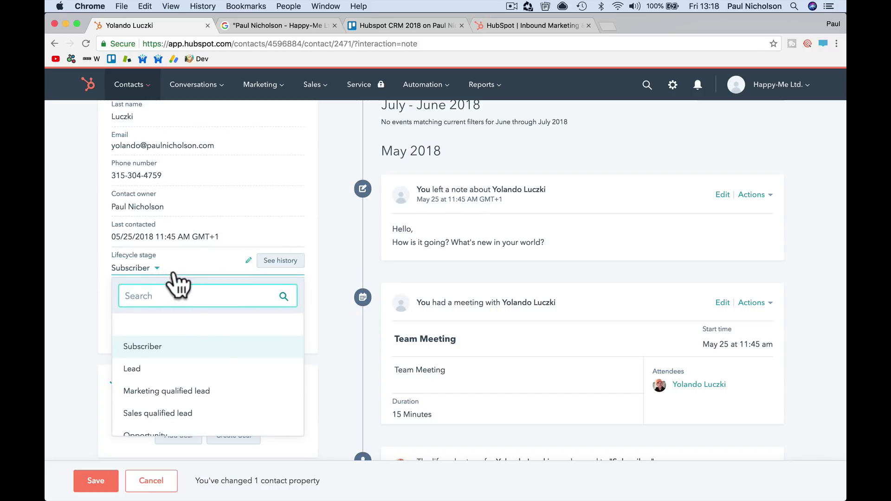
{"action": "scroll", "coordinate": [230, 355], "scroll_direction": "down", "scroll_amount": 4}
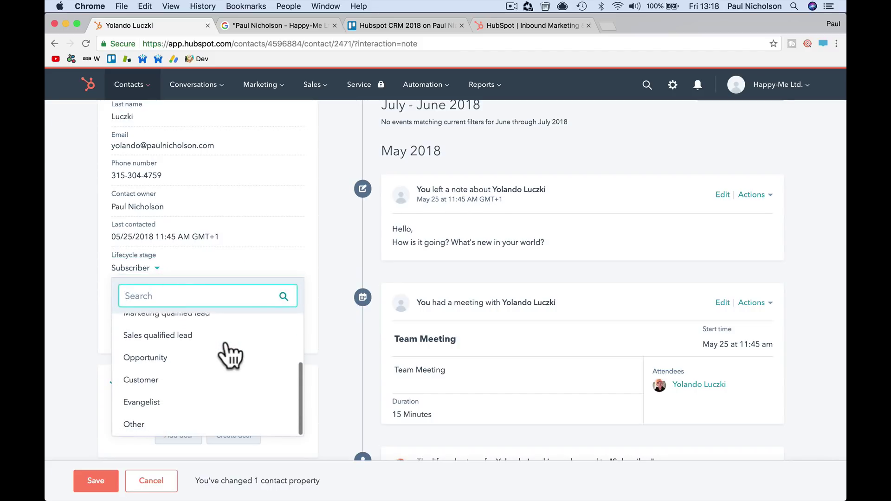
{"action": "scroll", "coordinate": [230, 371], "scroll_direction": "up", "scroll_amount": 3}
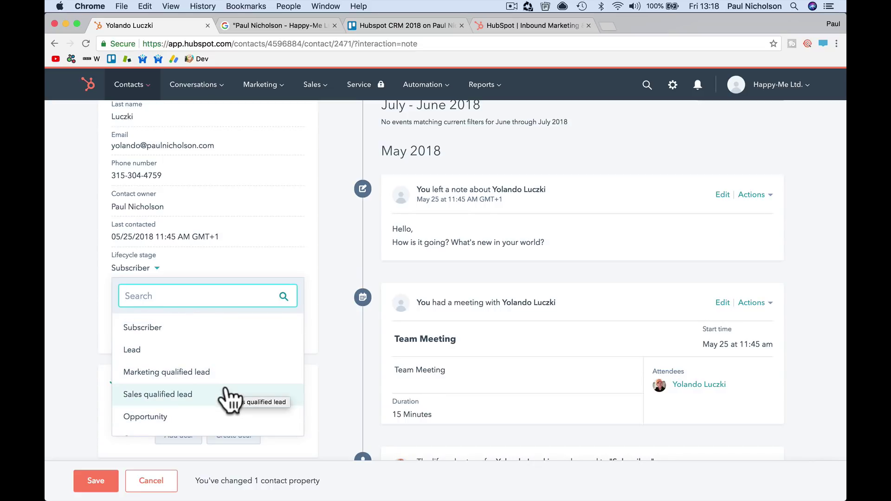
{"action": "left_click", "coordinate": [221, 358]}
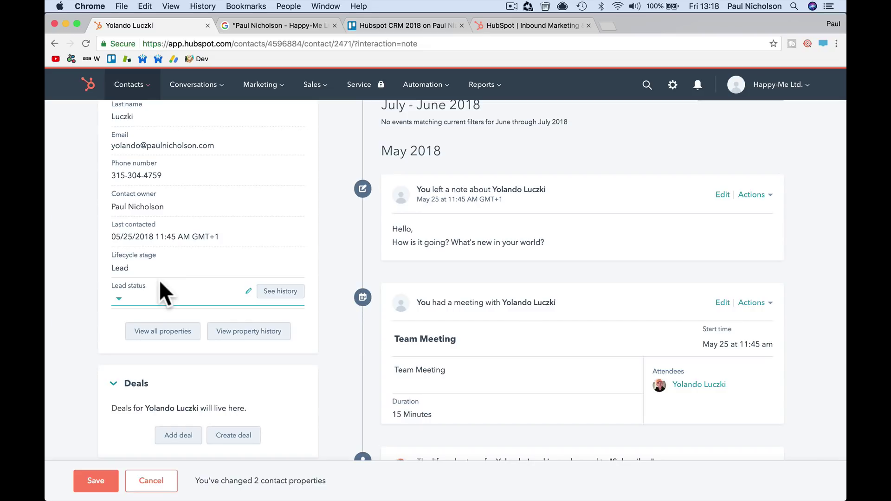
Set the contact's lead status to Attempted to contact, reviewing the other available statuses.
{"action": "left_click", "coordinate": [119, 298]}
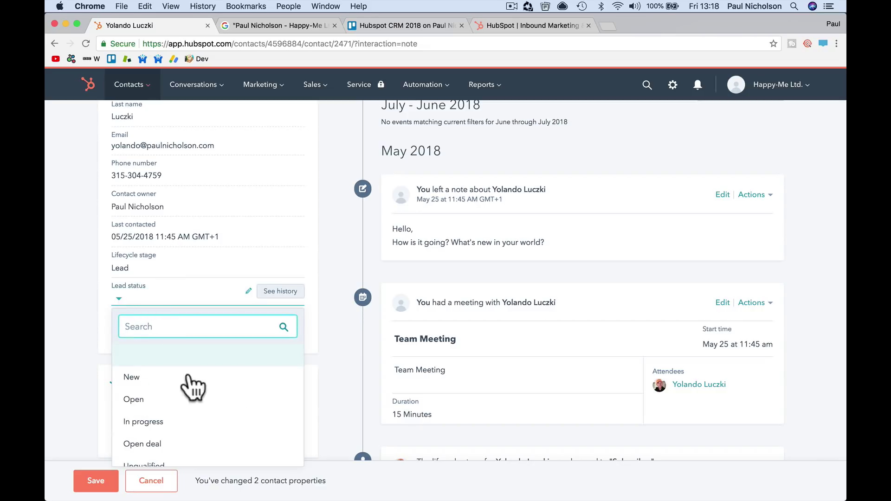
{"action": "scroll", "coordinate": [195, 398], "scroll_direction": "down", "scroll_amount": 2}
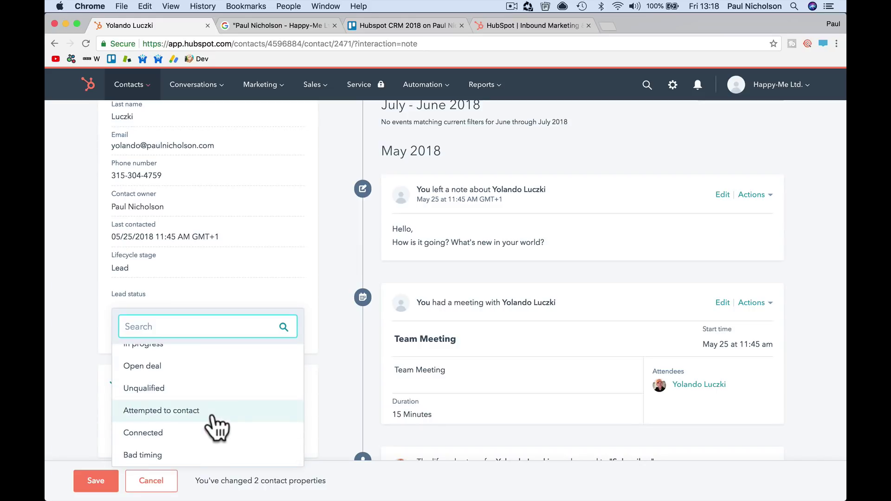
{"action": "left_click", "coordinate": [208, 413]}
{"action": "left_click", "coordinate": [193, 300]}
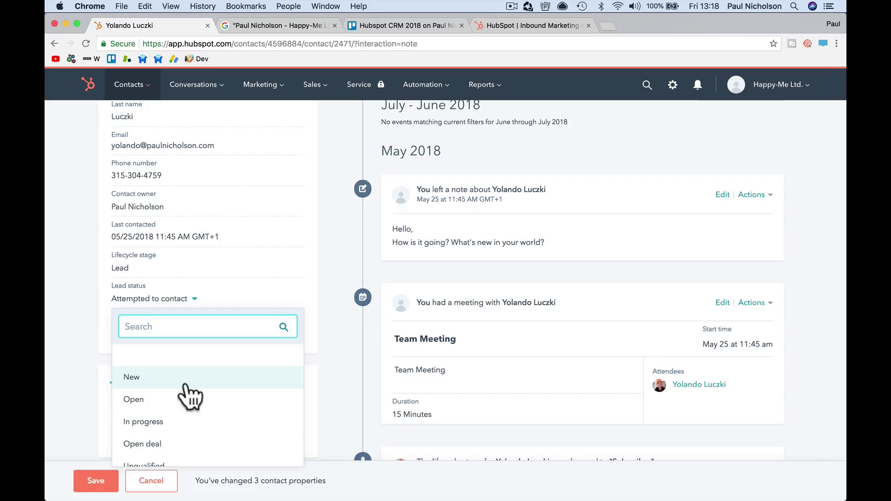
{"action": "scroll", "coordinate": [191, 396], "scroll_direction": "down", "scroll_amount": 1}
{"action": "scroll", "coordinate": [188, 394], "scroll_direction": "down", "scroll_amount": 1}
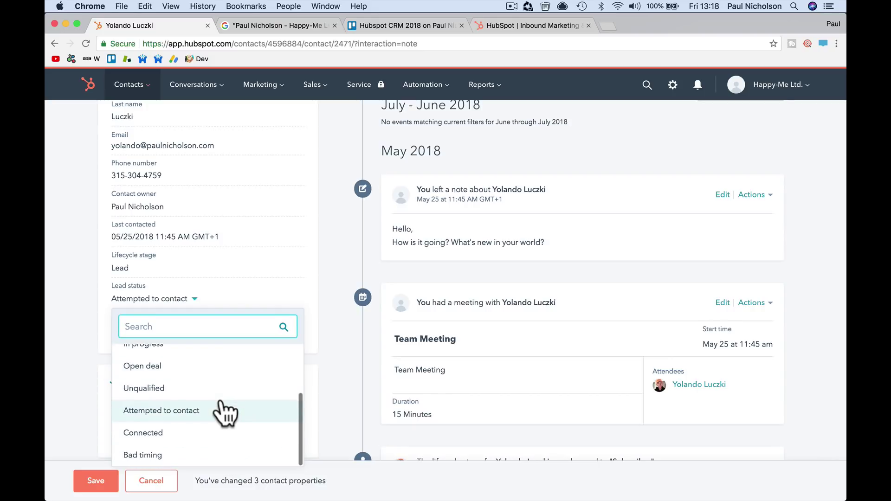
{"action": "left_click", "coordinate": [221, 403]}
Remove the associated company from the contact's record.
{"action": "scroll", "coordinate": [235, 408], "scroll_direction": "down", "scroll_amount": 3}
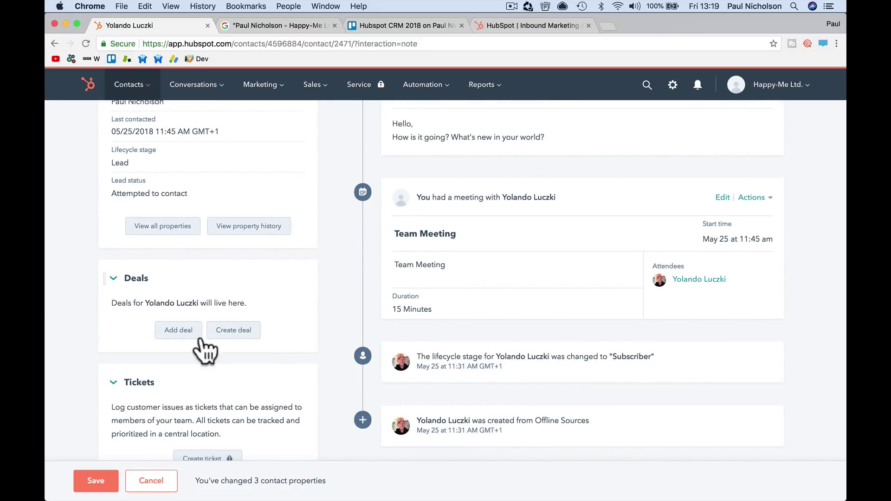
{"action": "scroll", "coordinate": [264, 394], "scroll_direction": "down", "scroll_amount": 4}
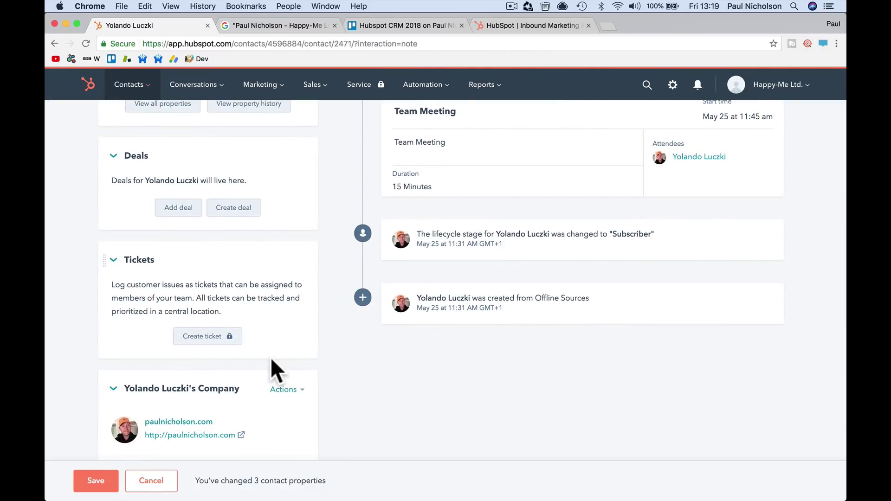
{"action": "scroll", "coordinate": [271, 366], "scroll_direction": "down", "scroll_amount": 4}
{"action": "scroll", "coordinate": [271, 358], "scroll_direction": "up", "scroll_amount": 2}
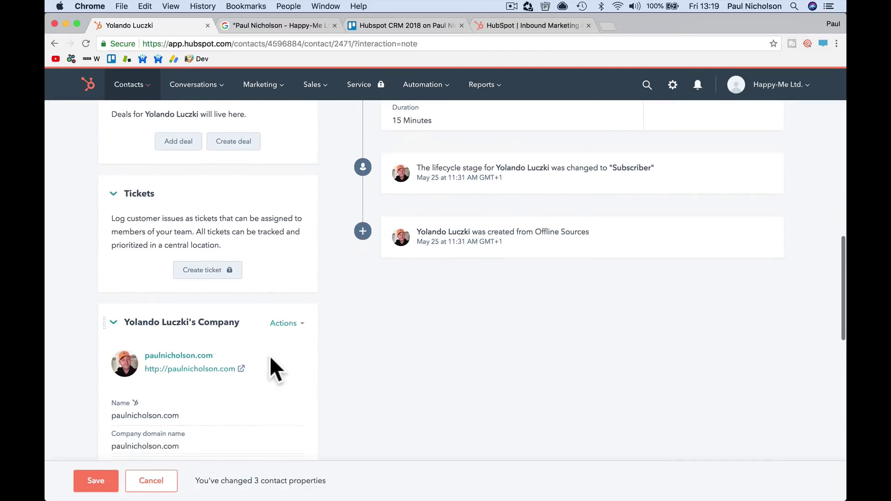
{"action": "scroll", "coordinate": [324, 373], "scroll_direction": "down", "scroll_amount": 5}
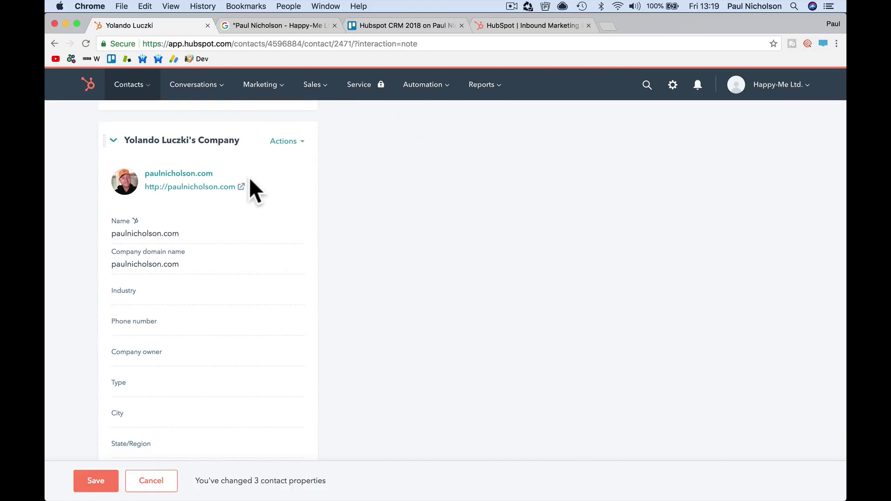
{"action": "left_click", "coordinate": [297, 143]}
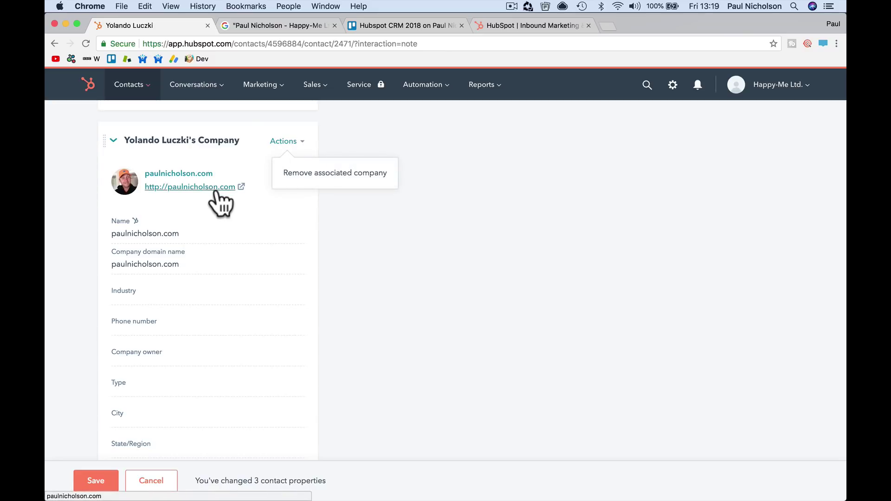
{"action": "left_click", "coordinate": [354, 176]}
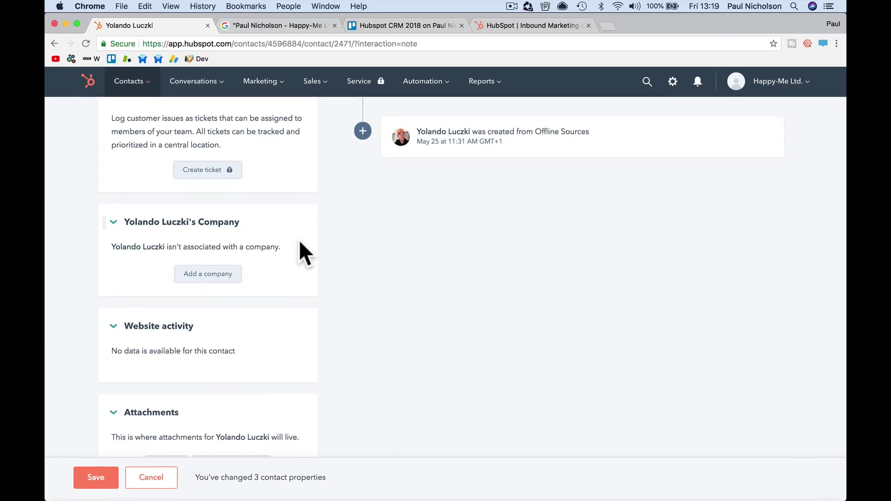
Search the companies for "cha" and associate Chanel (professionalimageinc.com) with the contact.
{"action": "scroll", "coordinate": [259, 396], "scroll_direction": "up", "scroll_amount": 1}
{"action": "left_click", "coordinate": [209, 307]}
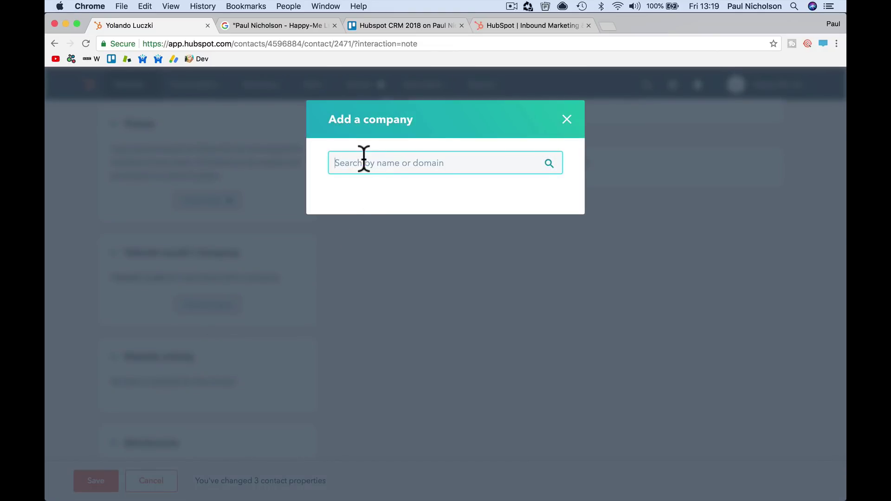
{"action": "type", "text": "cha"}
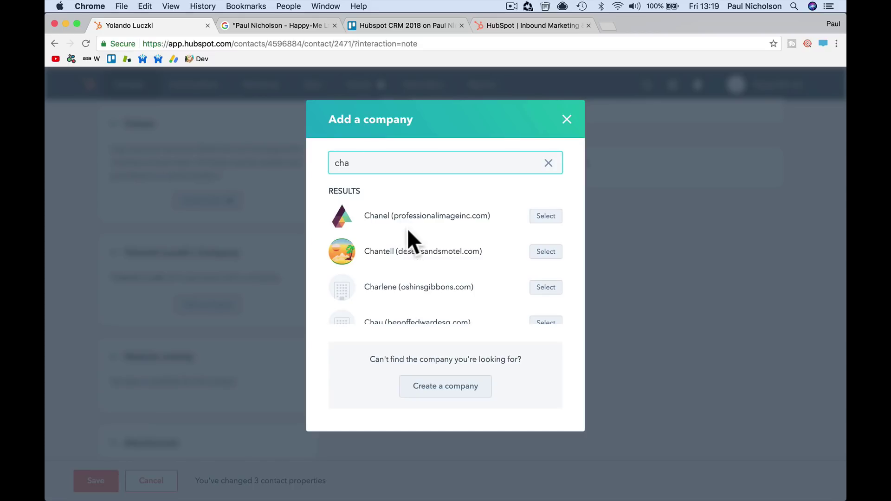
{"action": "left_click", "coordinate": [546, 216]}
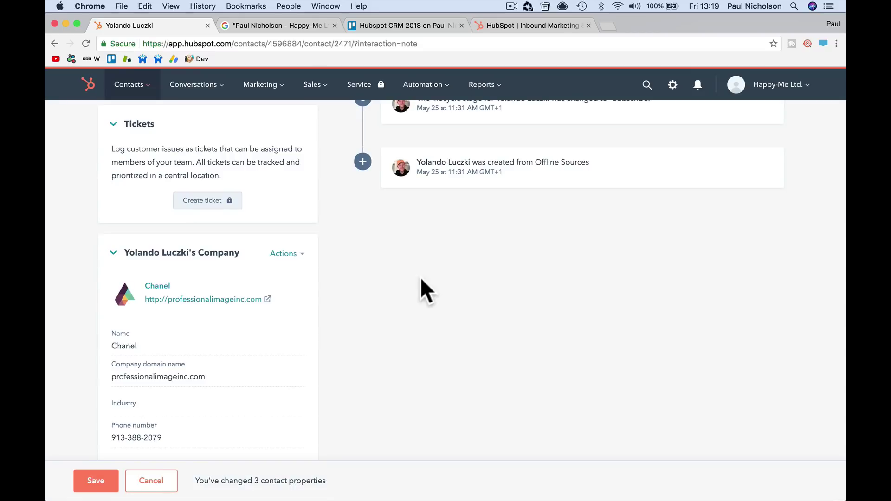
Check Chanel's website, then examine its company properties on the contact record, from domain name through annual revenue to description and LinkedIn page.
{"action": "left_click", "coordinate": [260, 299]}
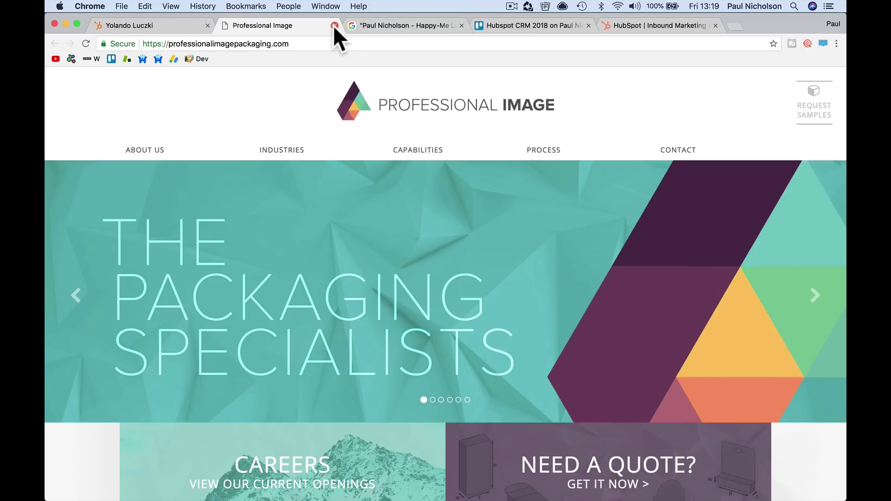
{"action": "left_click", "coordinate": [180, 24]}
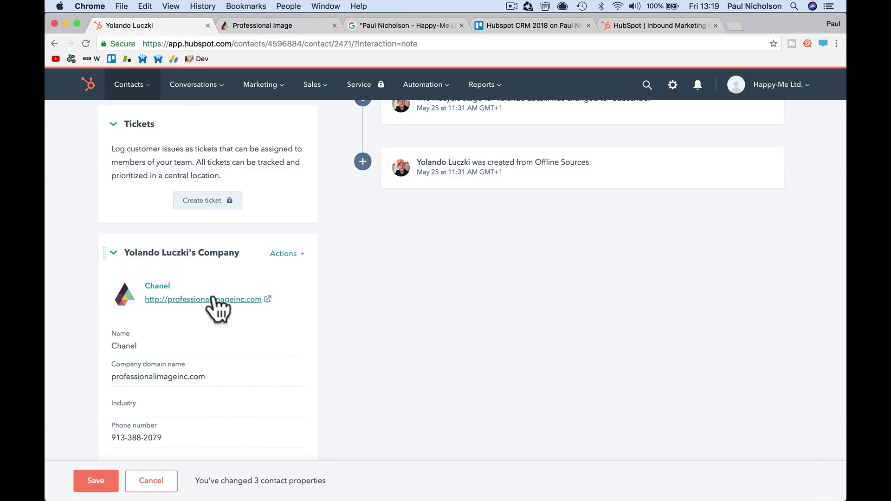
{"action": "scroll", "coordinate": [164, 417], "scroll_direction": "down", "scroll_amount": 3}
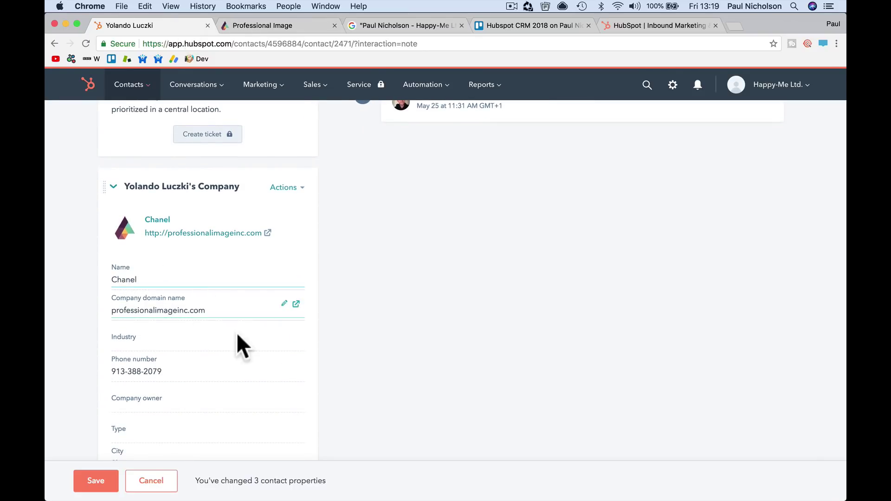
{"action": "scroll", "coordinate": [239, 345], "scroll_direction": "down", "scroll_amount": 7}
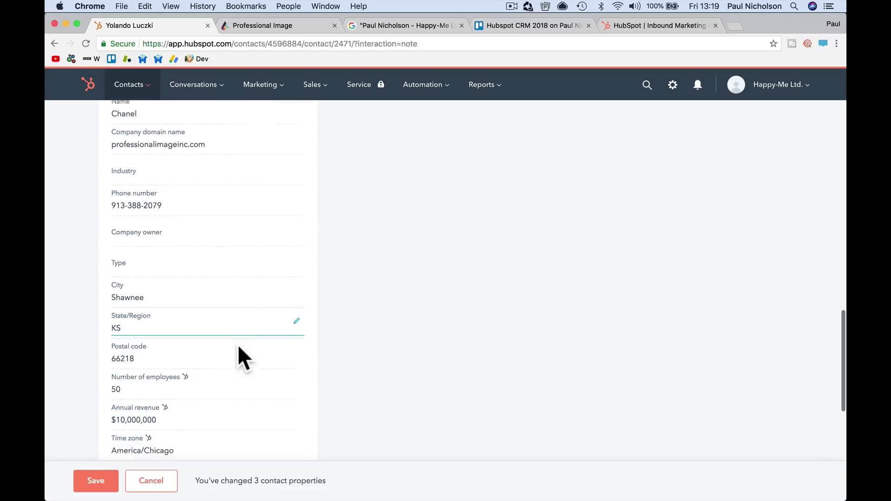
{"action": "scroll", "coordinate": [237, 344], "scroll_direction": "down", "scroll_amount": 12}
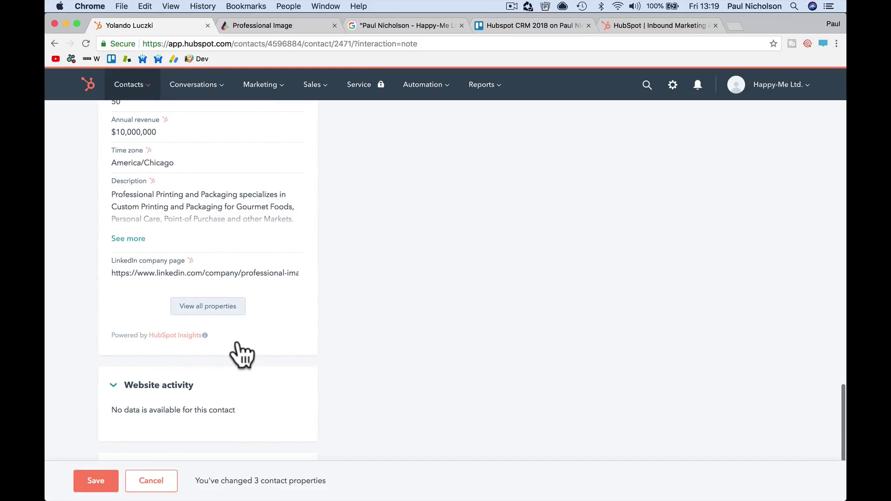
{"action": "scroll", "coordinate": [242, 355], "scroll_direction": "up", "scroll_amount": 15}
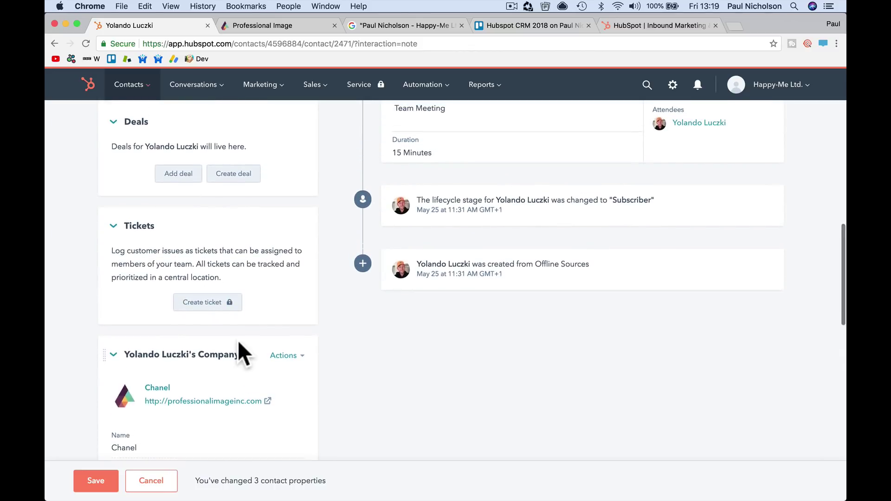
{"action": "scroll", "coordinate": [239, 346], "scroll_direction": "down", "scroll_amount": 10}
{"action": "scroll", "coordinate": [244, 355], "scroll_direction": "down", "scroll_amount": 8}
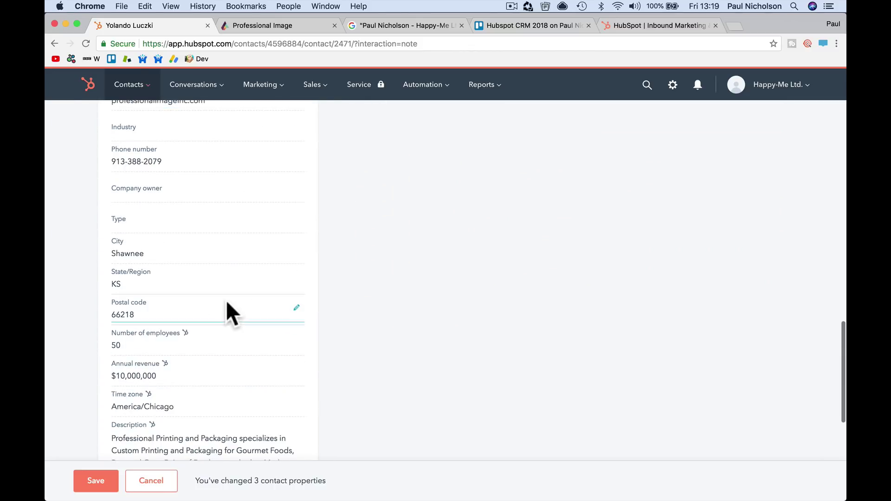
{"action": "scroll", "coordinate": [252, 333], "scroll_direction": "down", "scroll_amount": 4}
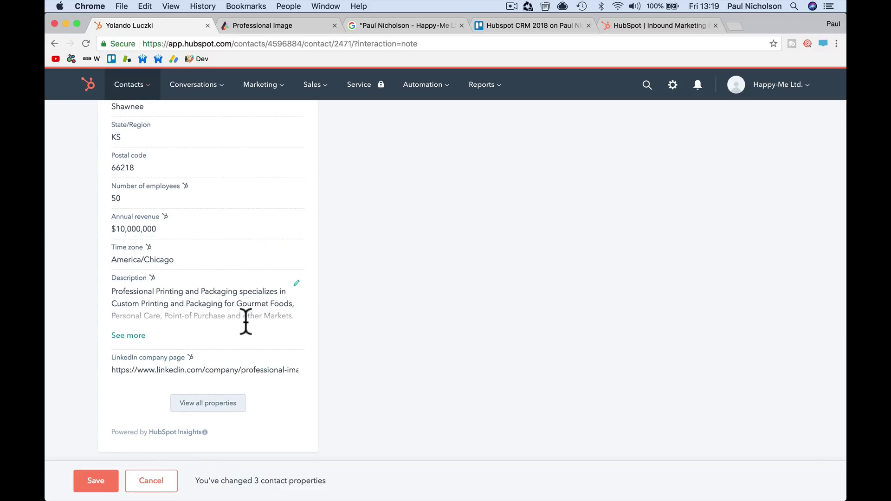
{"action": "scroll", "coordinate": [244, 325], "scroll_direction": "down", "scroll_amount": 2}
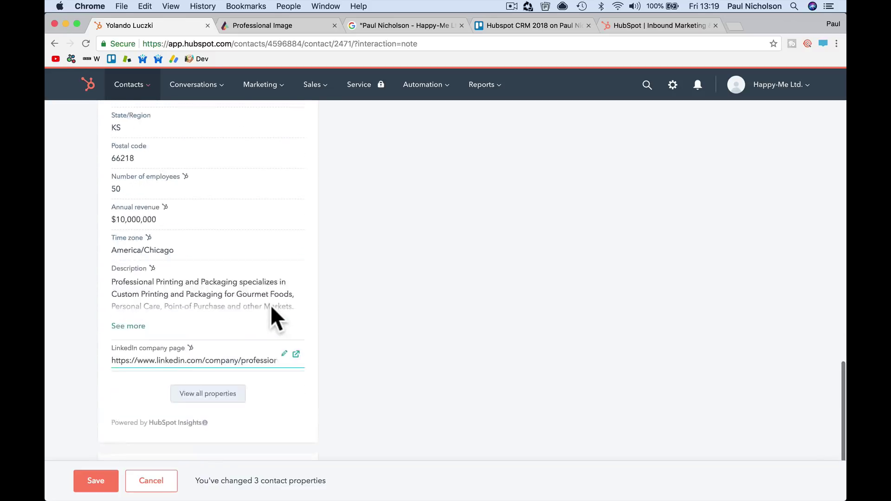
{"action": "scroll", "coordinate": [271, 305], "scroll_direction": "down", "scroll_amount": 10}
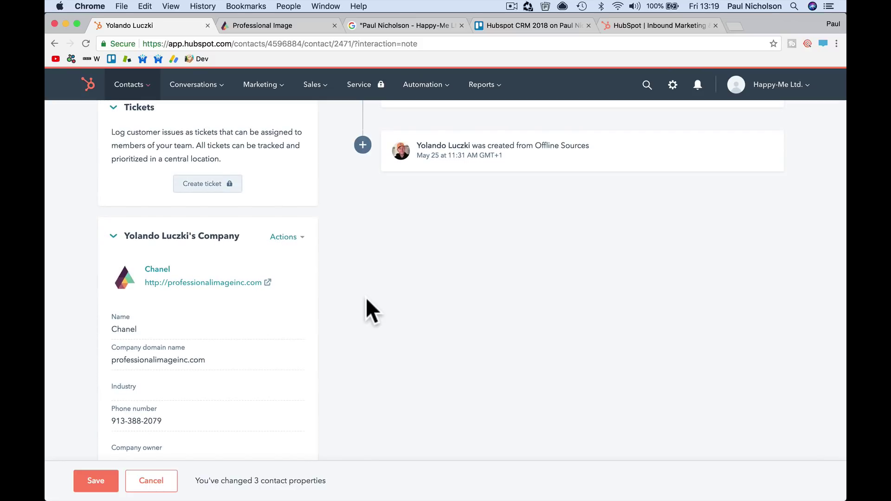
Start a note on the contact saying you met them, with "Has 2 sons both like football." and, on a new line, "Daughter is a musician.".
{"action": "scroll", "coordinate": [366, 299], "scroll_direction": "up", "scroll_amount": 15}
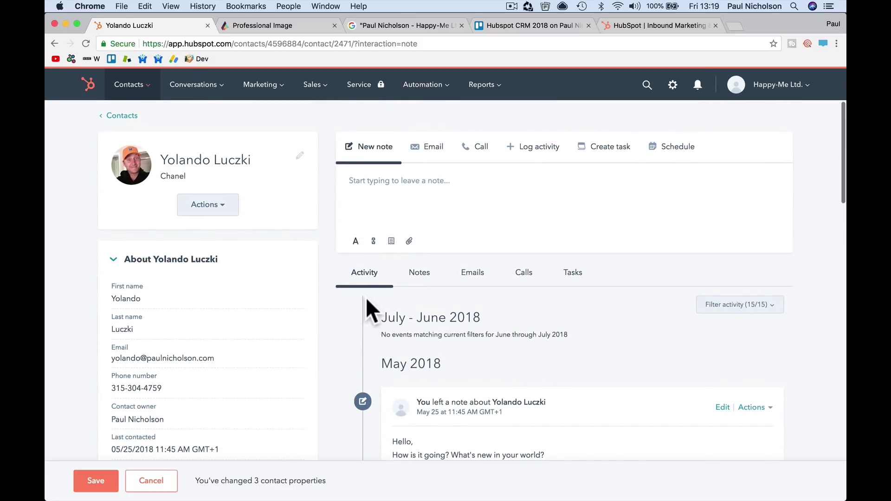
{"action": "scroll", "coordinate": [366, 297], "scroll_direction": "down", "scroll_amount": 8}
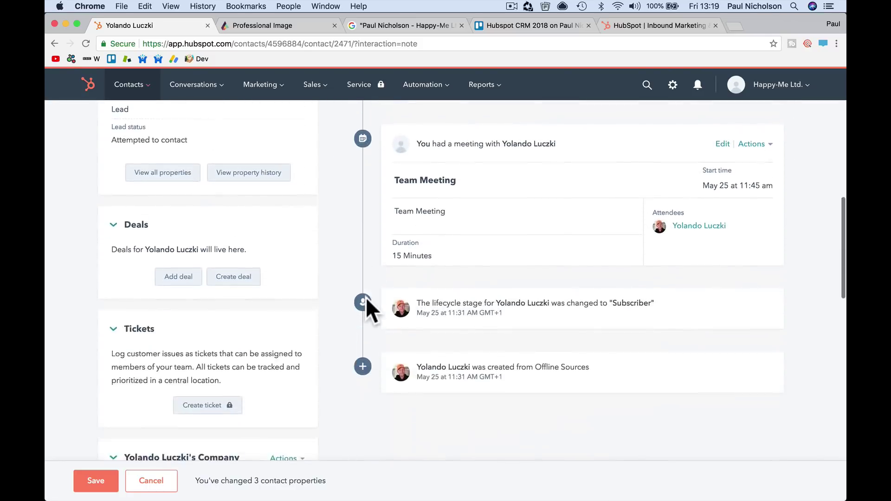
{"action": "scroll", "coordinate": [365, 297], "scroll_direction": "up", "scroll_amount": 10}
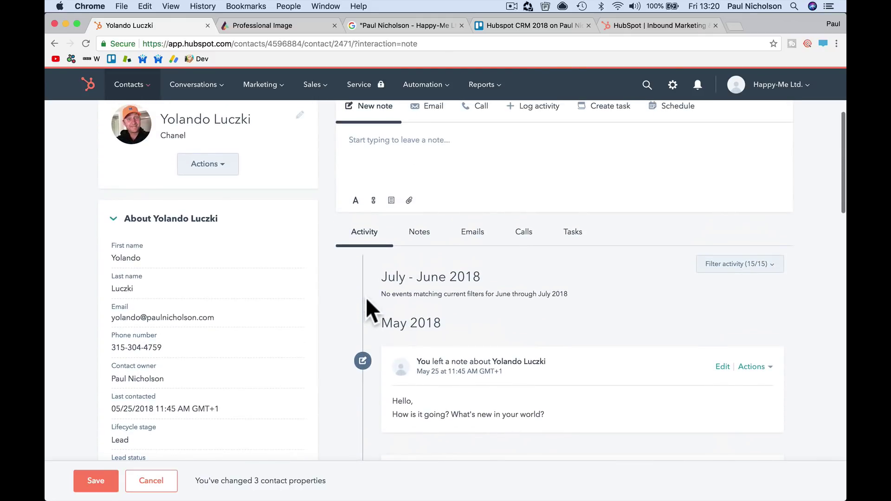
{"action": "scroll", "coordinate": [365, 297], "scroll_direction": "up", "scroll_amount": 2}
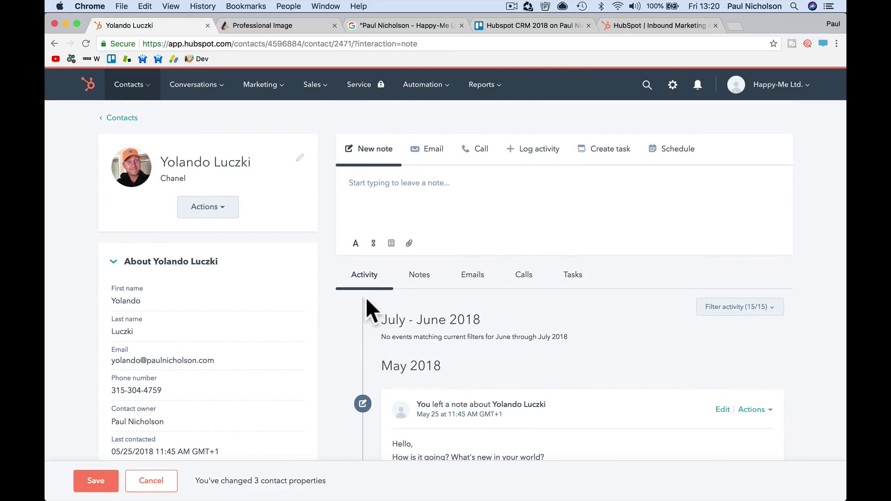
{"action": "left_click", "coordinate": [362, 197]}
{"action": "type", "text": "Met You"}
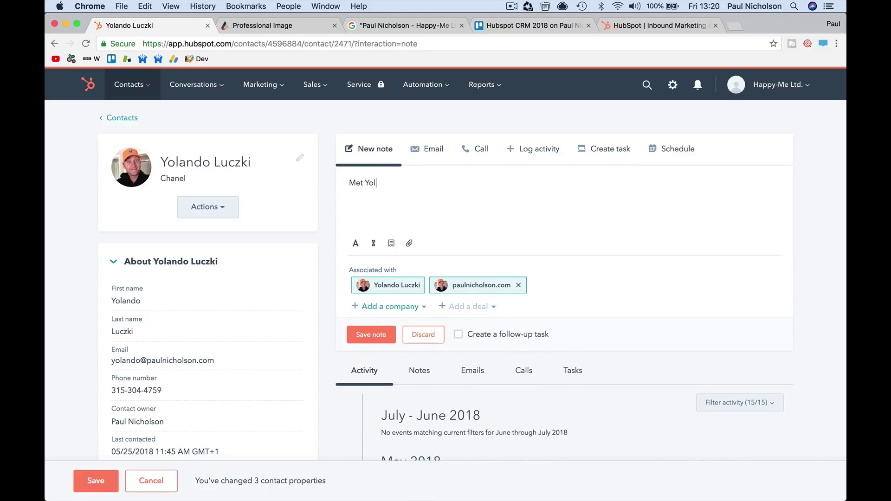
{"action": "type", "text": "ando. Has 2 sons both like football."}
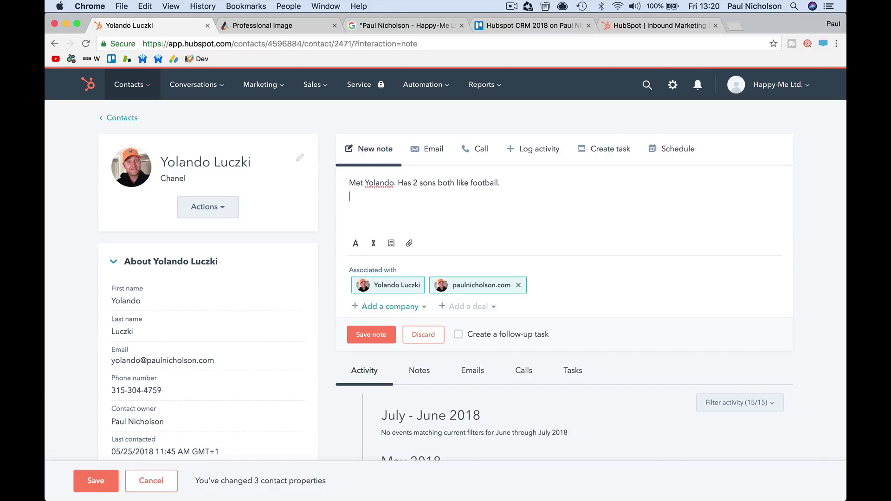
{"action": "type", "text": "Daughter is a musician"}
{"action": "key", "text": "Return"}
Add a separate last line to the note giving the daughter's name and "Baseball tournament sunday.", and save the note.
{"action": "type", "text": "Ba"}
{"action": "key", "text": "BackSpace"}
{"action": "key", "text": "BackSpace"}
{"action": "type", "text": "Daughte"}
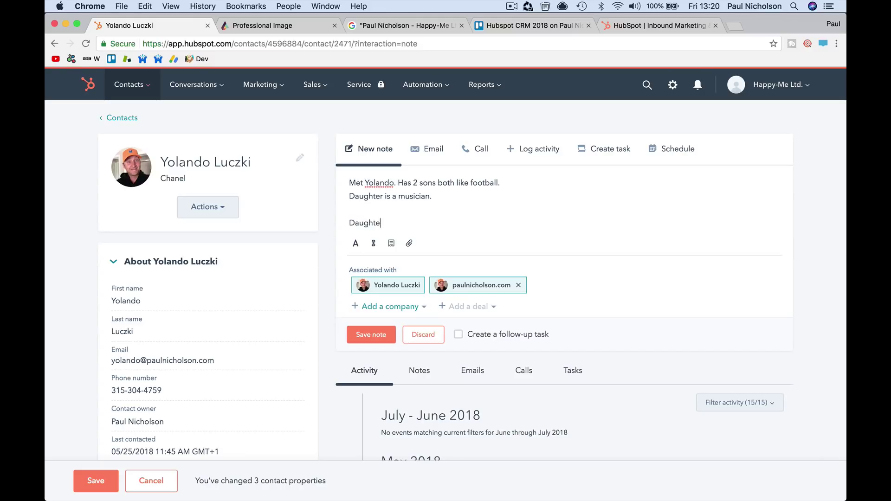
{"action": "type", "text": "r, Sarah. Baseball tournament sund"}
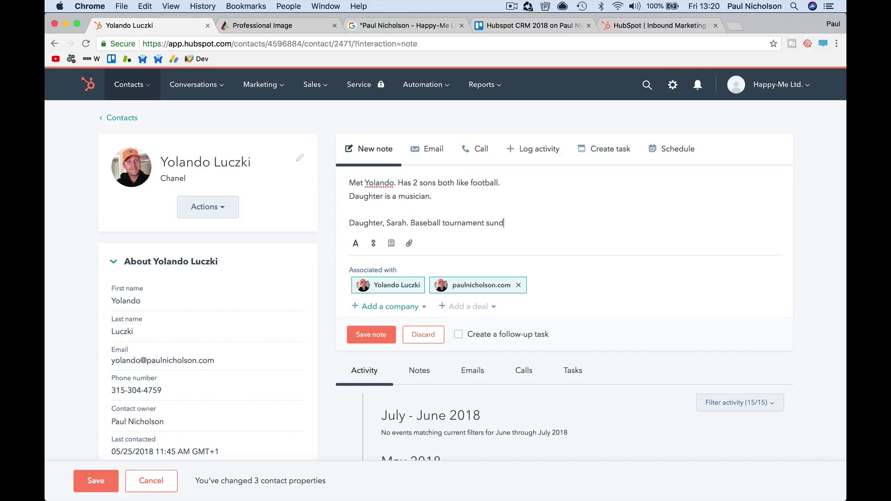
{"action": "type", "text": "ay."}
{"action": "key", "text": "Return"}
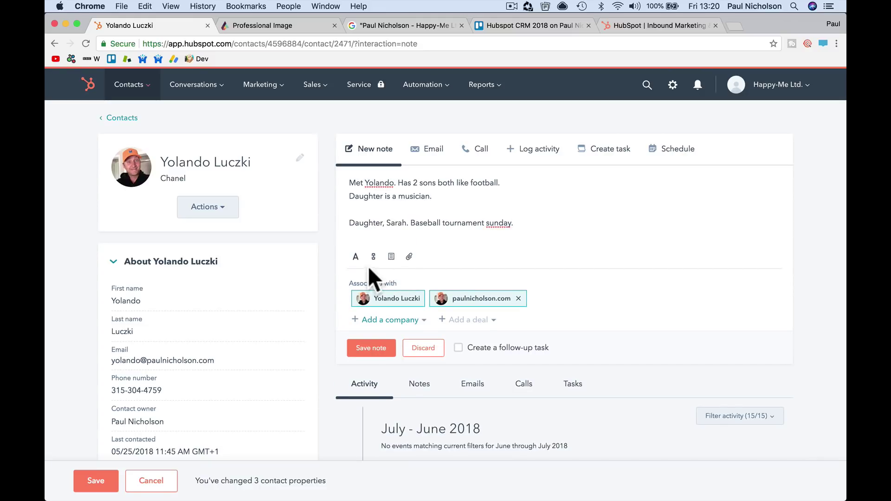
{"action": "left_click", "coordinate": [374, 349]}
Expand the saved July note in the activity timeline to read its full text.
{"action": "scroll", "coordinate": [431, 352], "scroll_direction": "down", "scroll_amount": 1}
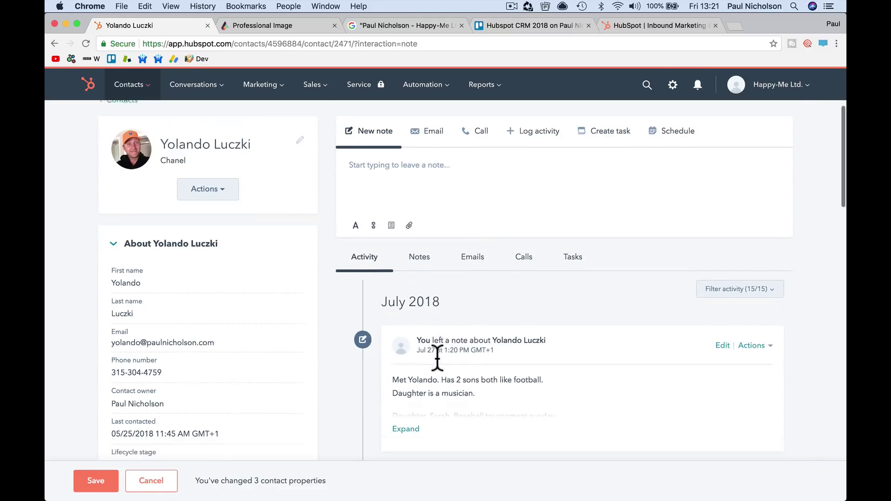
{"action": "scroll", "coordinate": [437, 360], "scroll_direction": "down", "scroll_amount": 4}
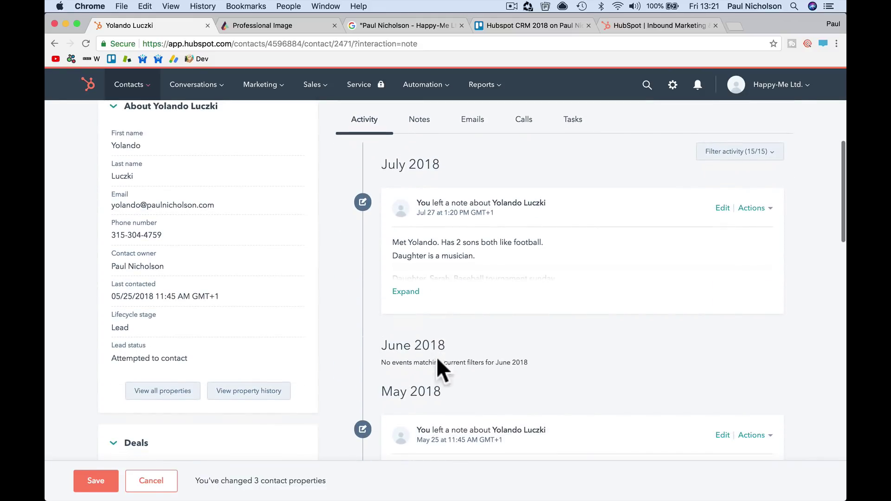
{"action": "left_click", "coordinate": [417, 287]}
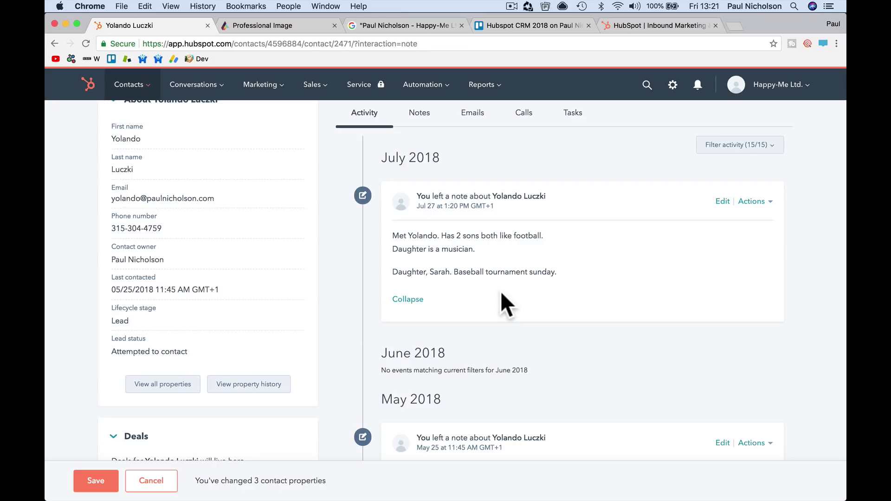
Start an email to the contact with the subject "Hello How is it going.".
{"action": "scroll", "coordinate": [501, 293], "scroll_direction": "up", "scroll_amount": 5}
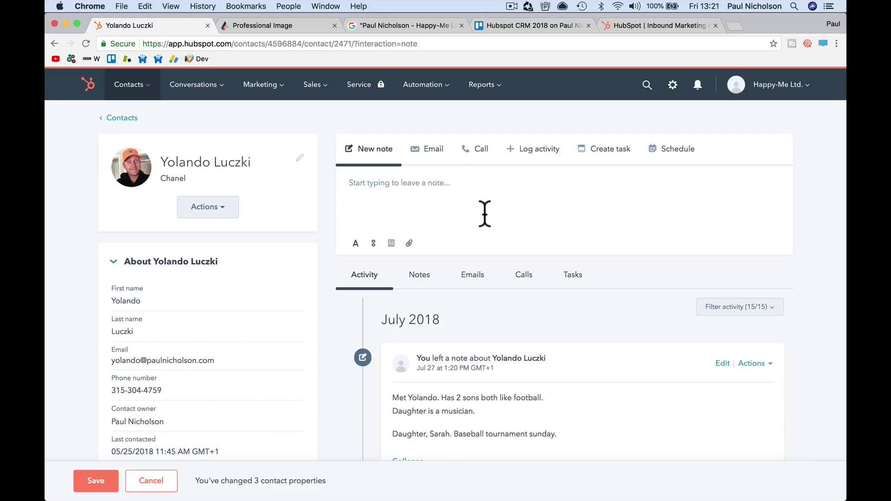
{"action": "left_click", "coordinate": [433, 162]}
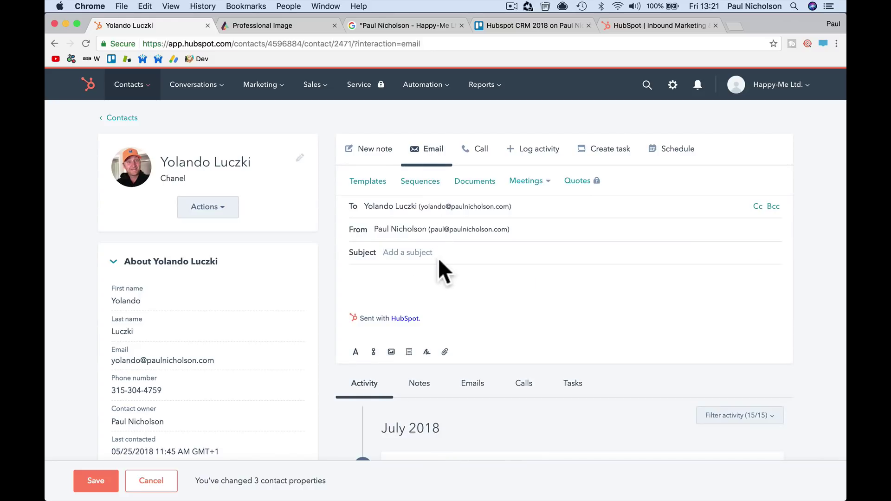
{"action": "type", "text": "Hello How is "}
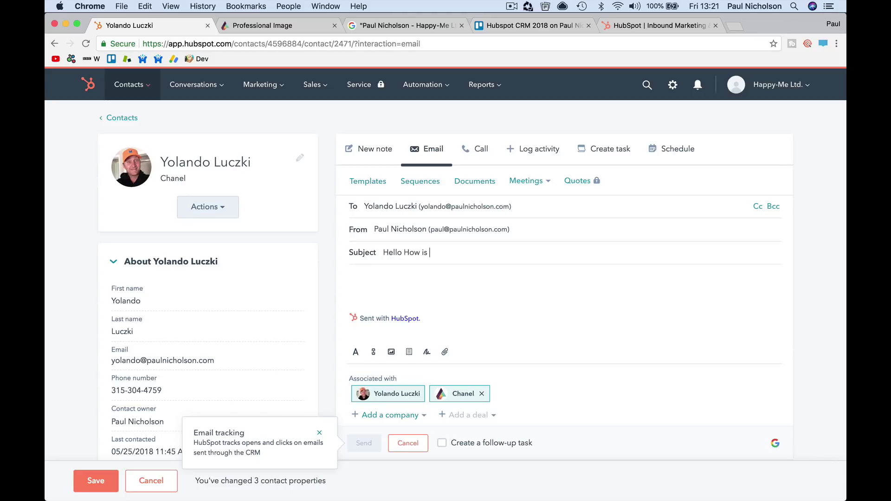
{"action": "type", "text": "it going."}
{"action": "key", "text": "Tab"}
Write "Hi do you need help." as the email body, send the email, and save the pending contact property changes.
{"action": "type", "text": "Ho"}
{"action": "key", "text": "BackSpace"}
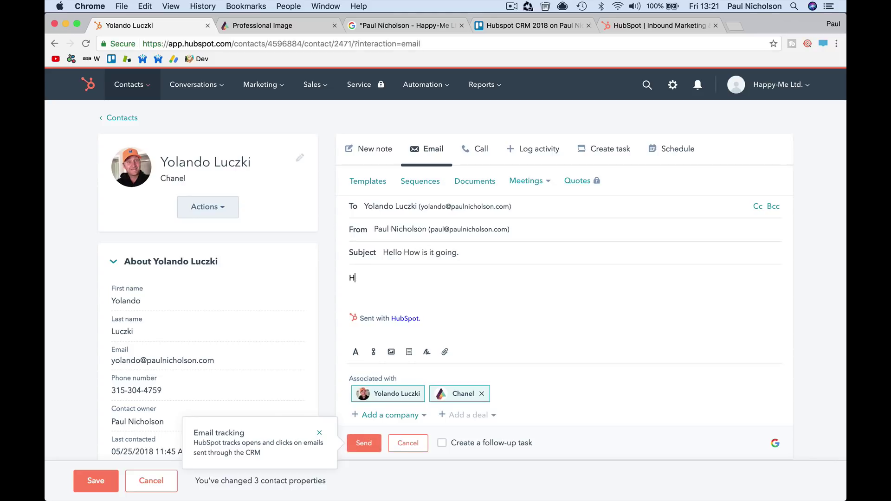
{"action": "type", "text": "i do you need help."}
{"action": "left_click", "coordinate": [363, 443]}
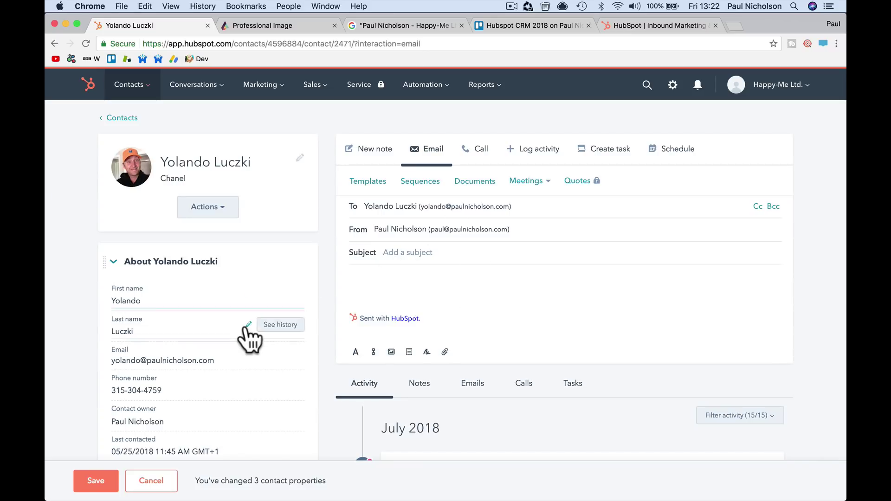
{"action": "left_click", "coordinate": [86, 484]}
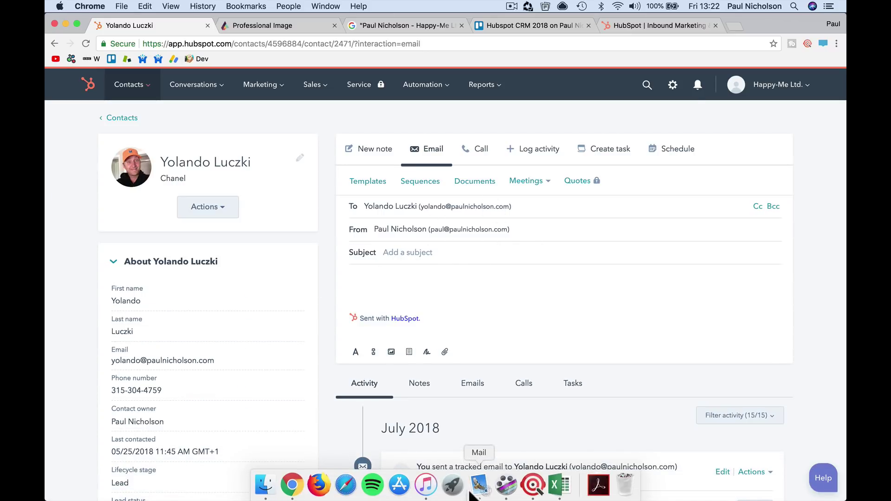
Check the inbox in Mail, then return to Chrome and examine the sent email's status, opens, clicks and recipient in the contact's timeline.
{"action": "left_click", "coordinate": [479, 492]}
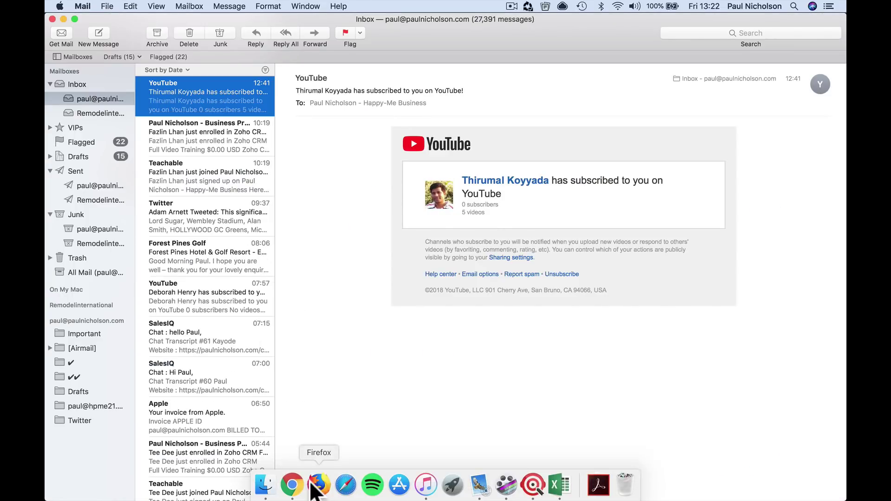
{"action": "left_click", "coordinate": [287, 491]}
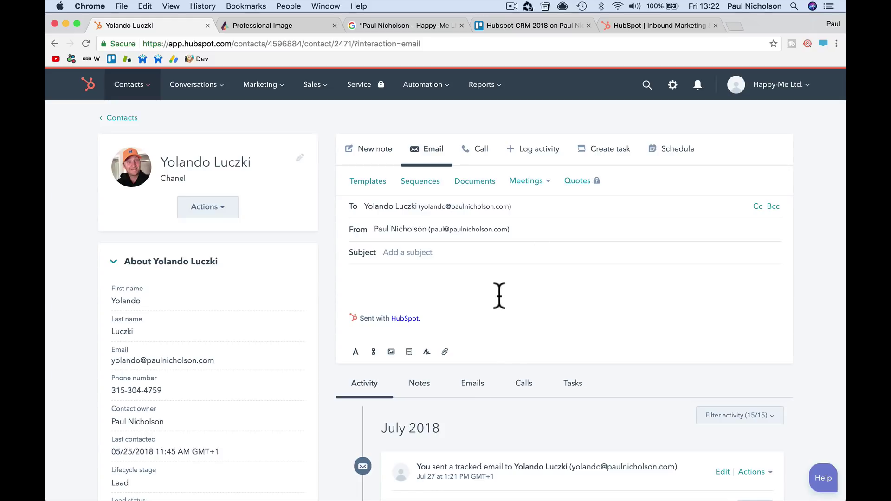
{"action": "scroll", "coordinate": [499, 295], "scroll_direction": "down", "scroll_amount": 2}
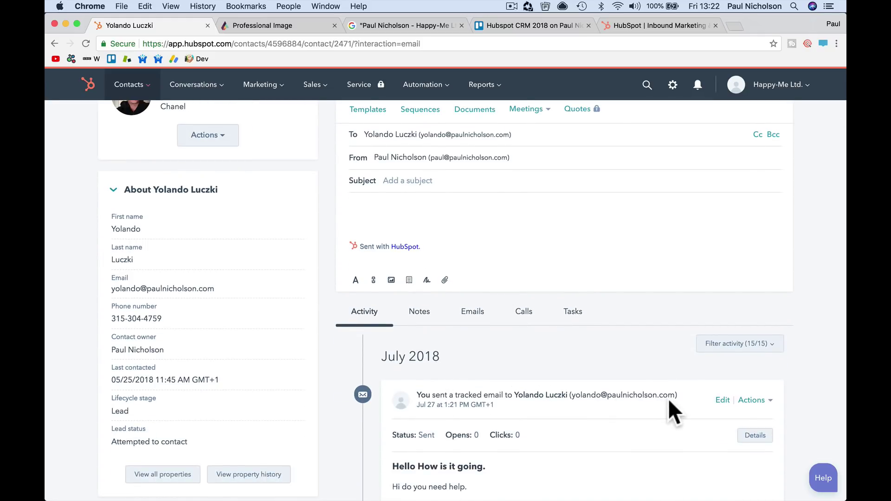
{"action": "scroll", "coordinate": [667, 399], "scroll_direction": "down", "scroll_amount": 3}
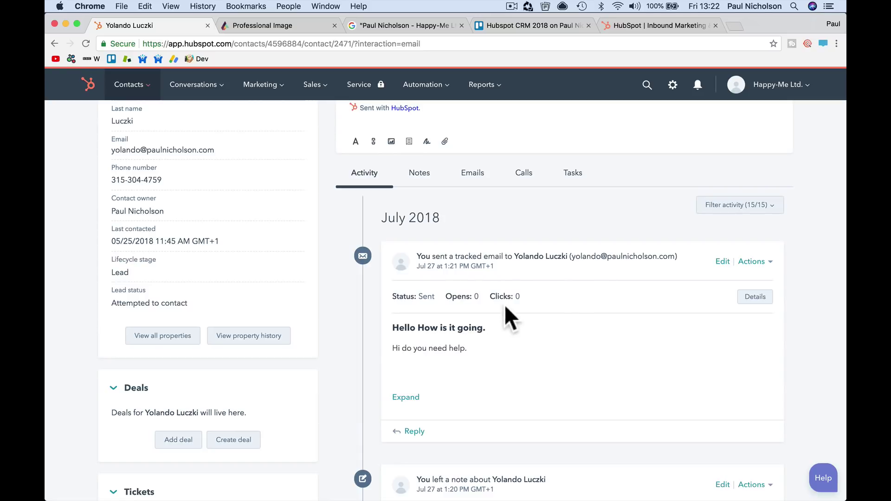
{"action": "left_click", "coordinate": [479, 495]}
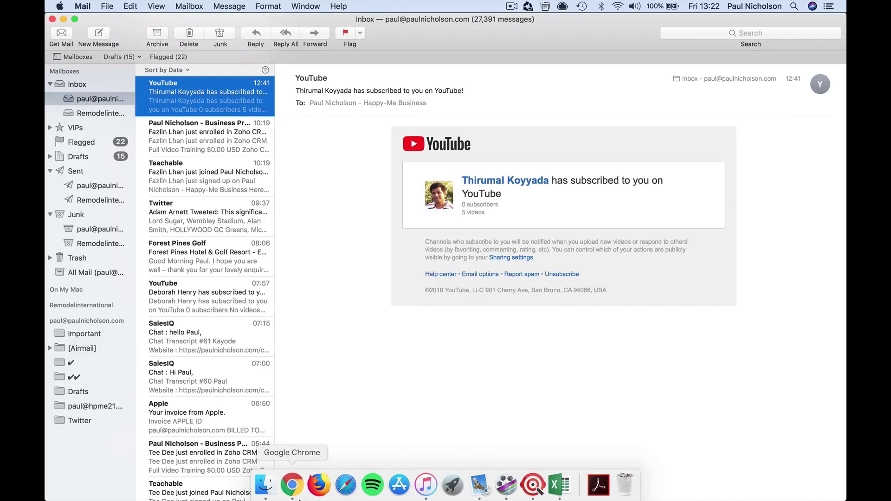
{"action": "left_click", "coordinate": [292, 485]}
{"action": "scroll", "coordinate": [523, 280], "scroll_direction": "up", "scroll_amount": 1}
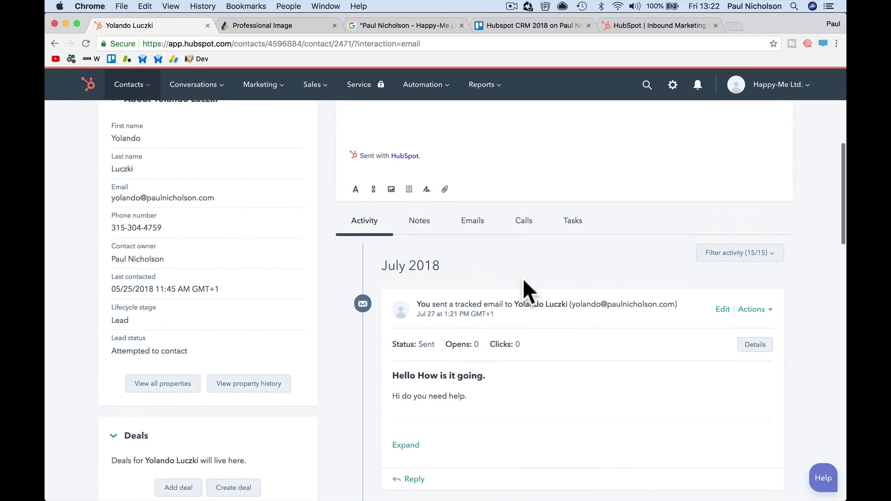
{"action": "left_click_drag", "start_coordinate": [574, 304], "coordinate": [607, 303]}
Log an email activity on the contact with the description "sent email seeing if need help.".
{"action": "scroll", "coordinate": [577, 355], "scroll_direction": "up", "scroll_amount": 5}
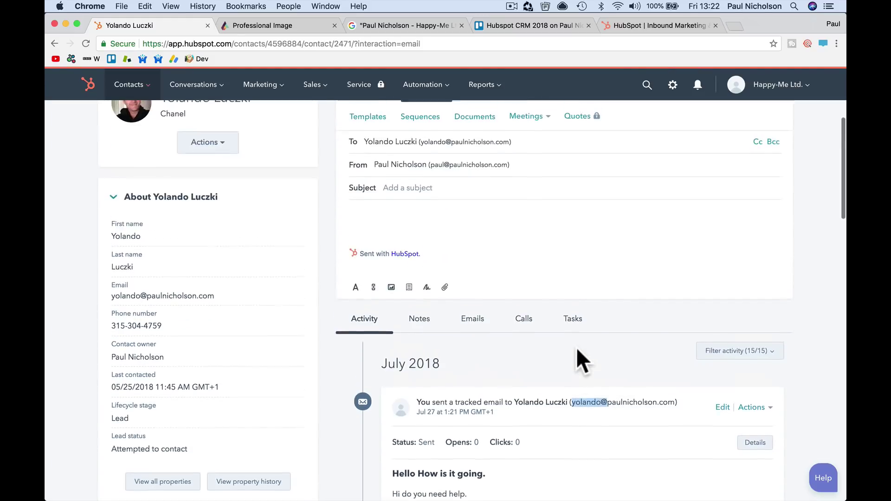
{"action": "left_click", "coordinate": [476, 160]}
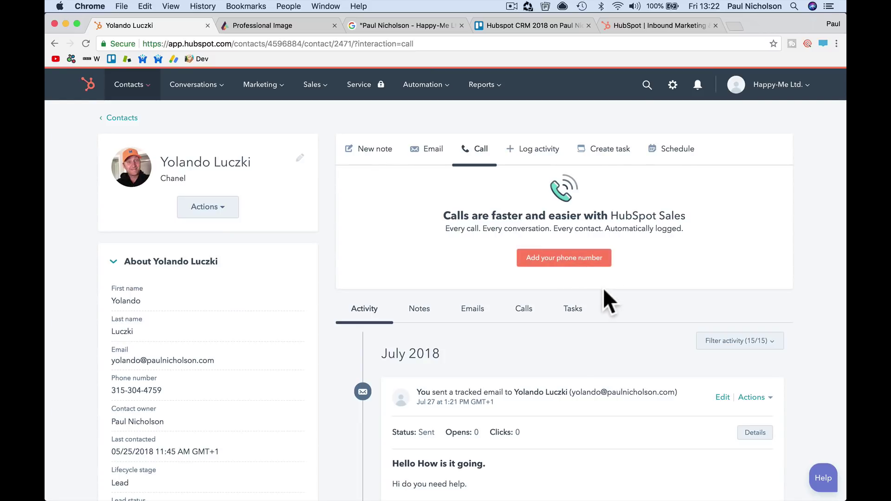
{"action": "left_click", "coordinate": [539, 151]}
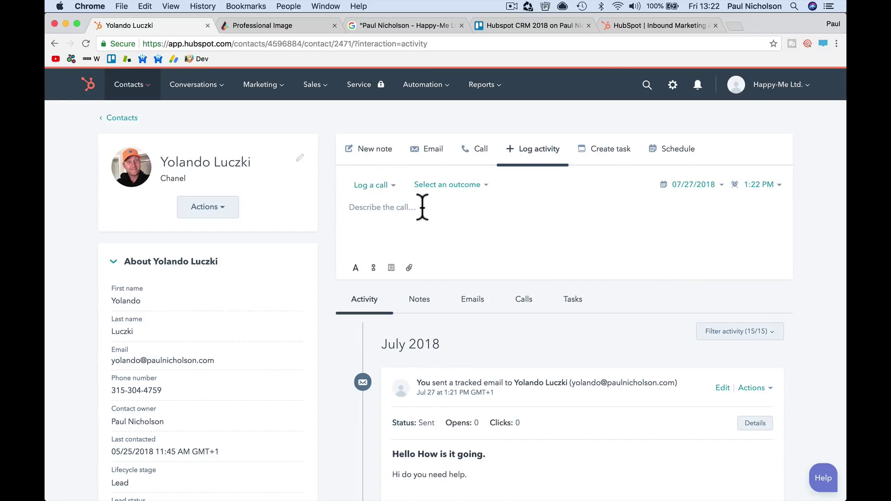
{"action": "left_click", "coordinate": [375, 186]}
{"action": "left_click", "coordinate": [384, 237]}
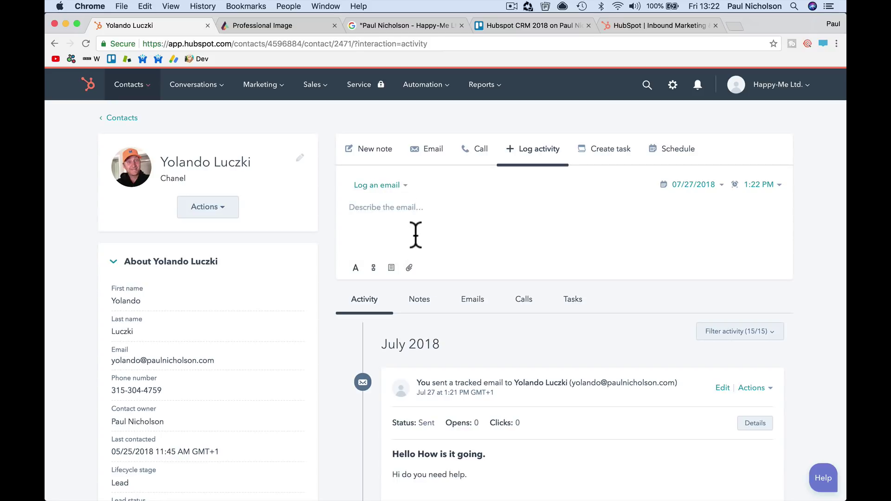
{"action": "left_click", "coordinate": [415, 212]}
{"action": "type", "text": "sent "}
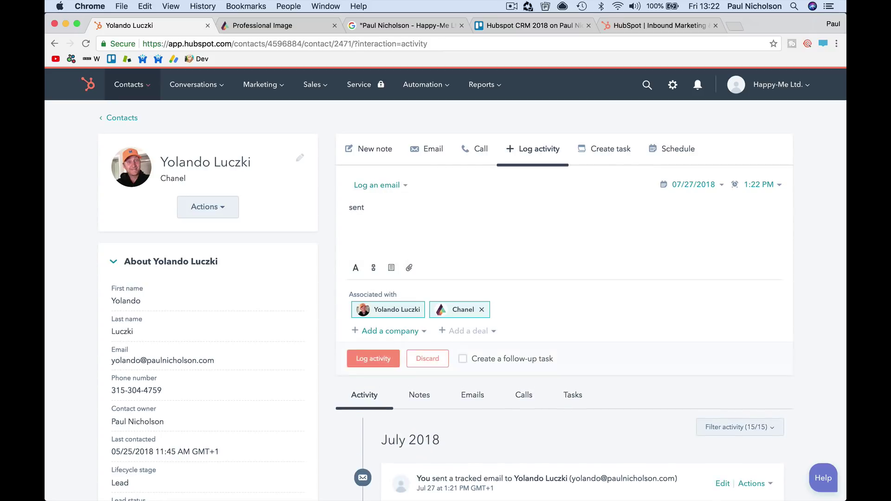
{"action": "type", "text": "email "}
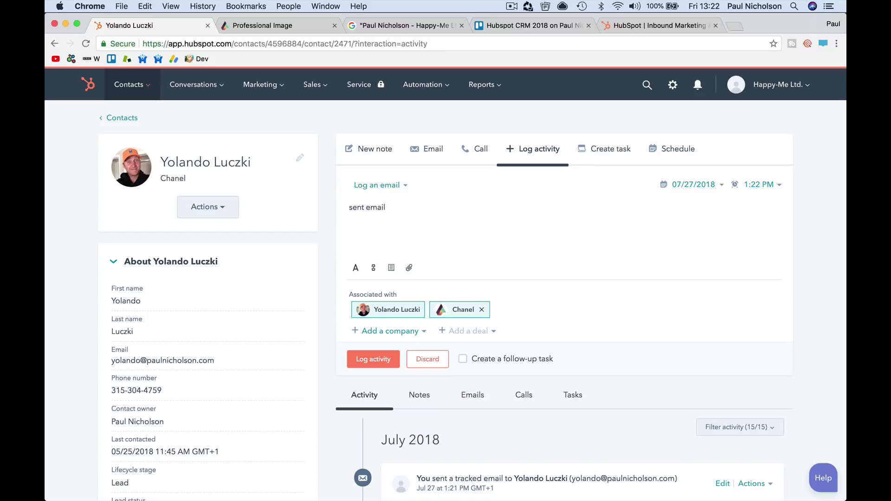
{"action": "type", "text": "seeing if need help."}
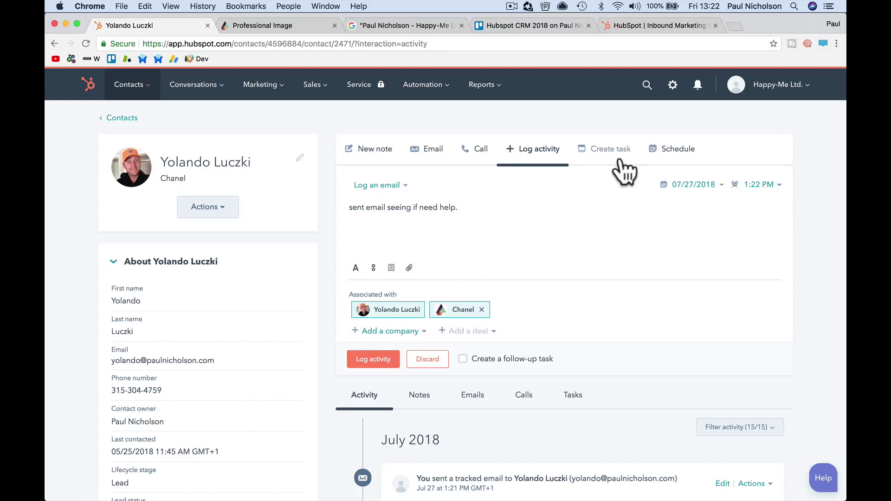
{"action": "left_click", "coordinate": [374, 360]}
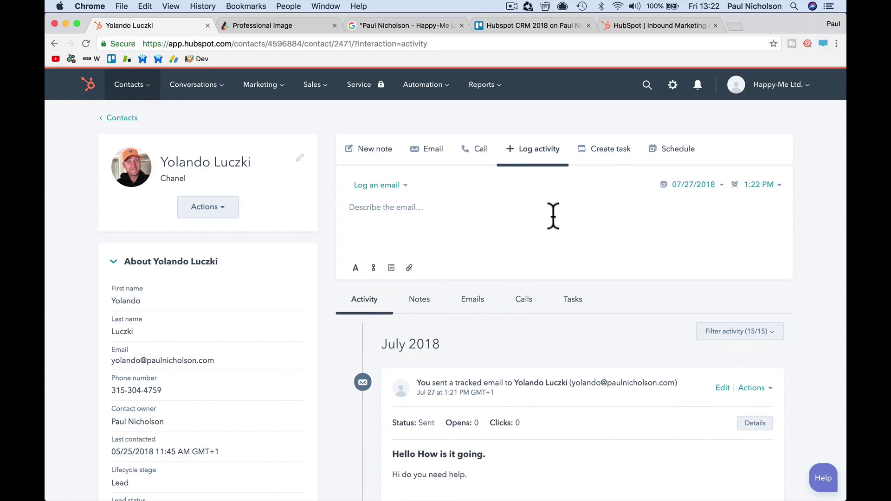
Look through the contact record's task, meeting scheduling, email and note forms, and view the Contacts navigation options.
{"action": "left_click", "coordinate": [613, 162]}
{"action": "left_click", "coordinate": [676, 164]}
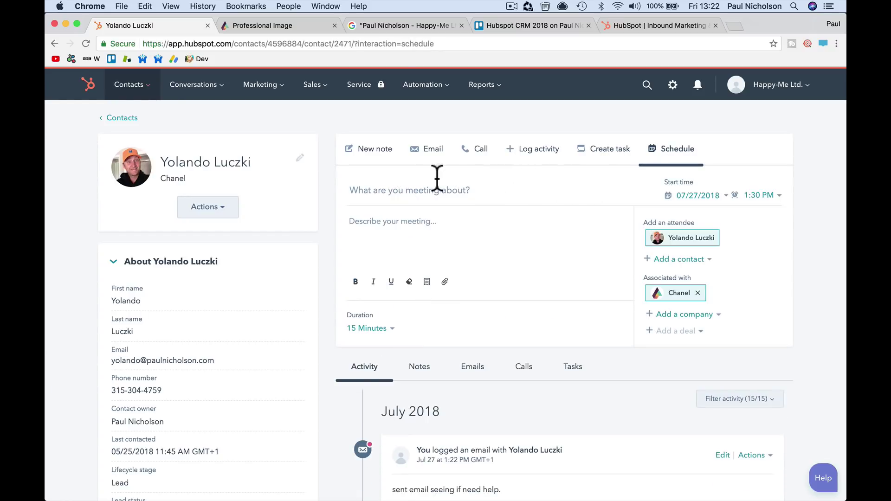
{"action": "left_click", "coordinate": [423, 160]}
{"action": "left_click", "coordinate": [377, 157]}
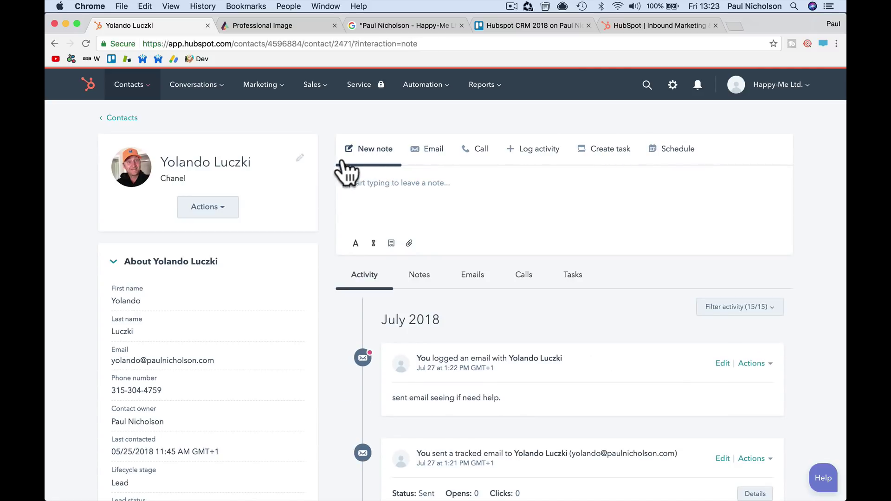
{"action": "left_click", "coordinate": [146, 88]}
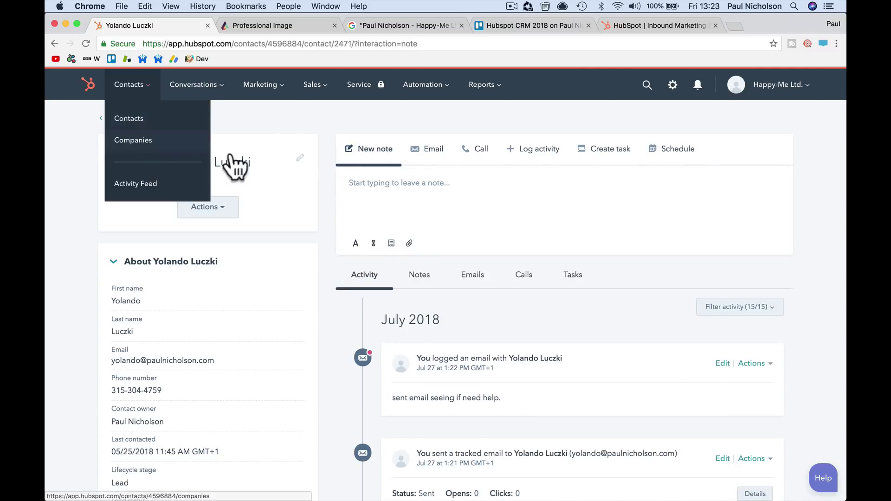
{"action": "left_click", "coordinate": [376, 188]}
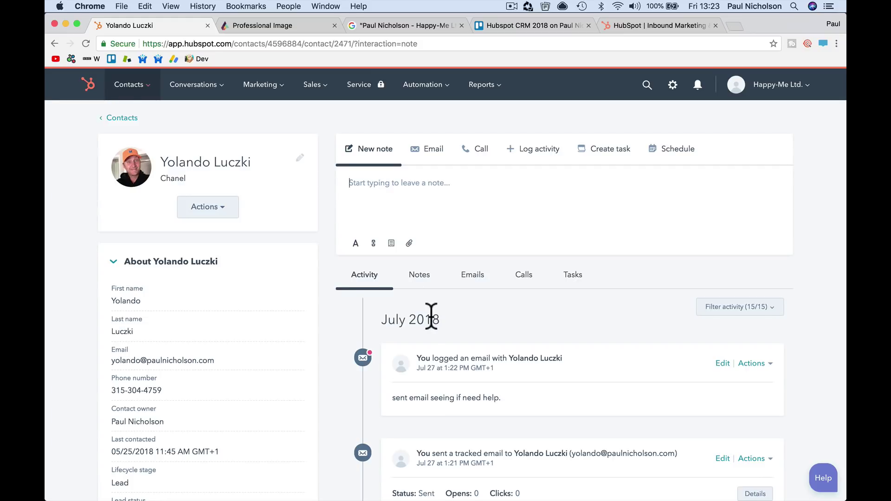
Skim the contact's activity timeline, then show only its notes and expand the July note to read its full text.
{"action": "scroll", "coordinate": [431, 317], "scroll_direction": "down", "scroll_amount": 15}
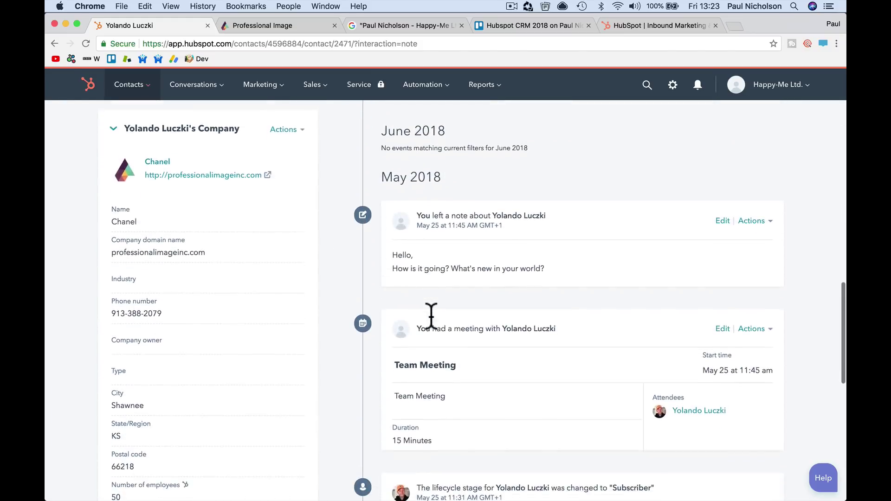
{"action": "scroll", "coordinate": [431, 317], "scroll_direction": "up", "scroll_amount": 15}
{"action": "left_click", "coordinate": [420, 236]}
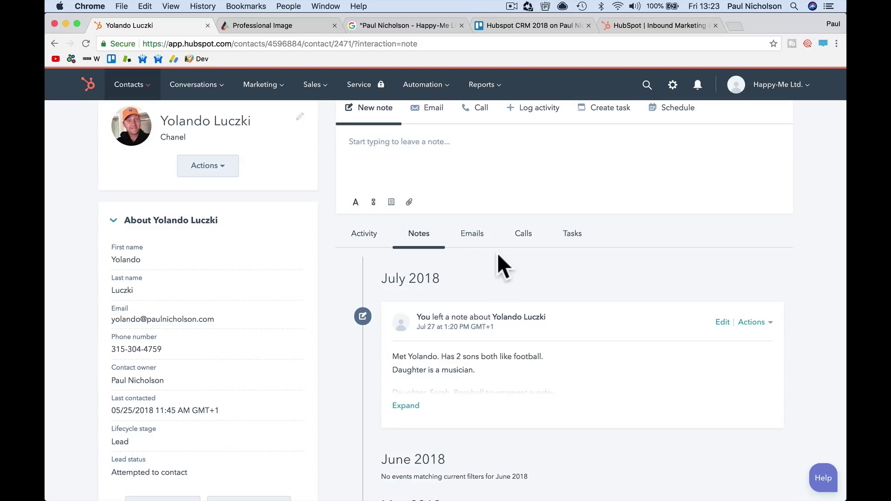
{"action": "left_click", "coordinate": [406, 407]}
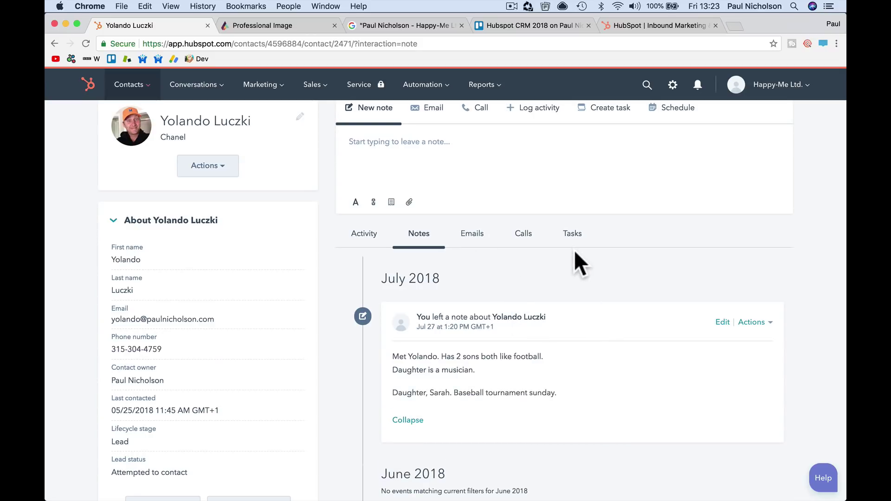
{"action": "scroll", "coordinate": [574, 253], "scroll_direction": "up", "scroll_amount": 2}
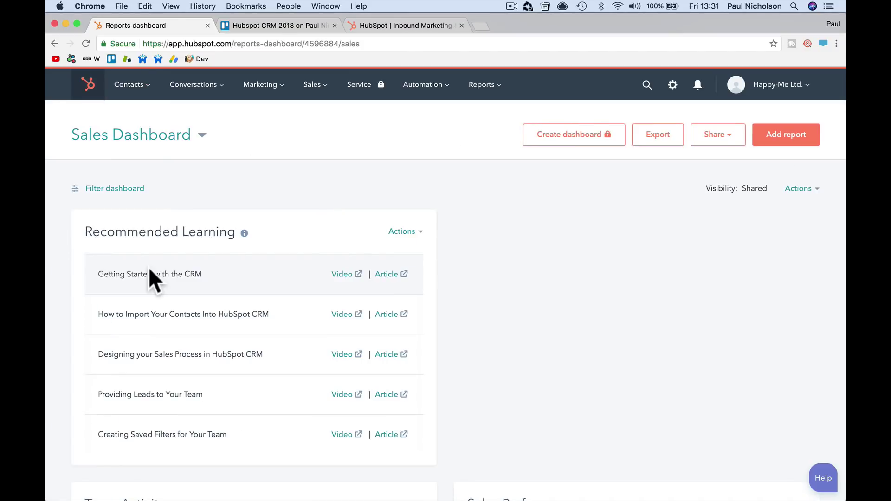
Open the sales deals board and look across its pipeline stages.
{"action": "left_click", "coordinate": [320, 92]}
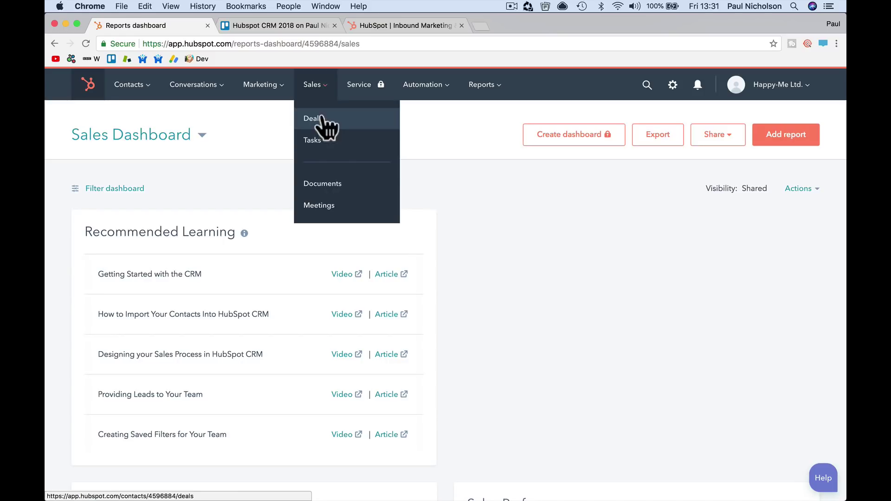
{"action": "left_click", "coordinate": [324, 119]}
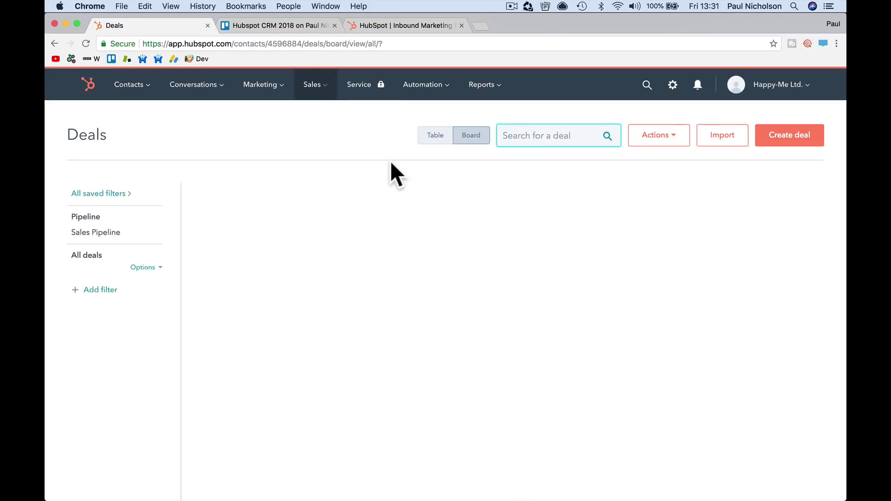
{"action": "scroll", "coordinate": [447, 261], "scroll_direction": "right", "scroll_amount": 3}
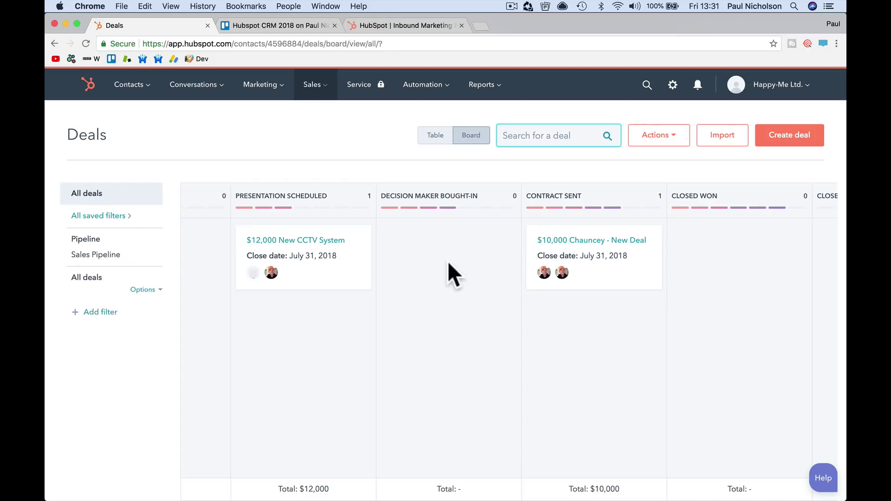
{"action": "scroll", "coordinate": [447, 260], "scroll_direction": "left", "scroll_amount": 5}
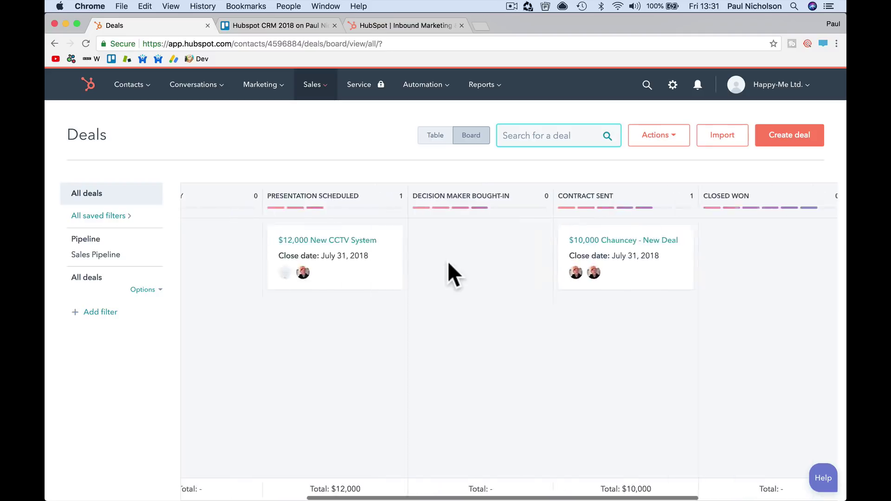
{"action": "left_click", "coordinate": [320, 85]}
{"action": "left_click", "coordinate": [327, 122]}
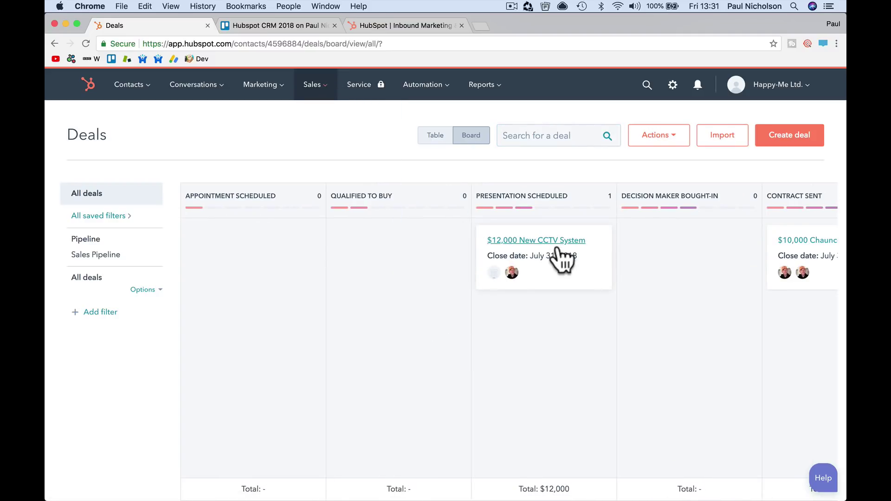
Examine the New CCTV System deal under Presentation Scheduled and the $10,000 deal under Contract Sent on the board.
{"action": "left_click_drag", "start_coordinate": [525, 253], "coordinate": [541, 275]}
{"action": "scroll", "coordinate": [531, 306], "scroll_direction": "right", "scroll_amount": 10}
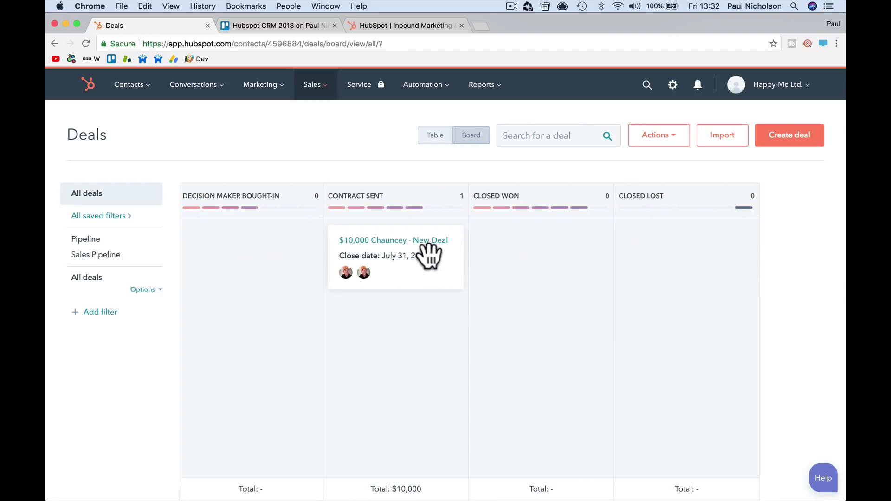
{"action": "mouse_move", "coordinate": [435, 254]}
{"action": "left_mouse_down"}
{"action": "mouse_move", "coordinate": [502, 254]}
{"action": "mouse_move", "coordinate": [449, 260]}
{"action": "left_mouse_up"}
{"action": "scroll", "coordinate": [427, 311], "scroll_direction": "left", "scroll_amount": 10}
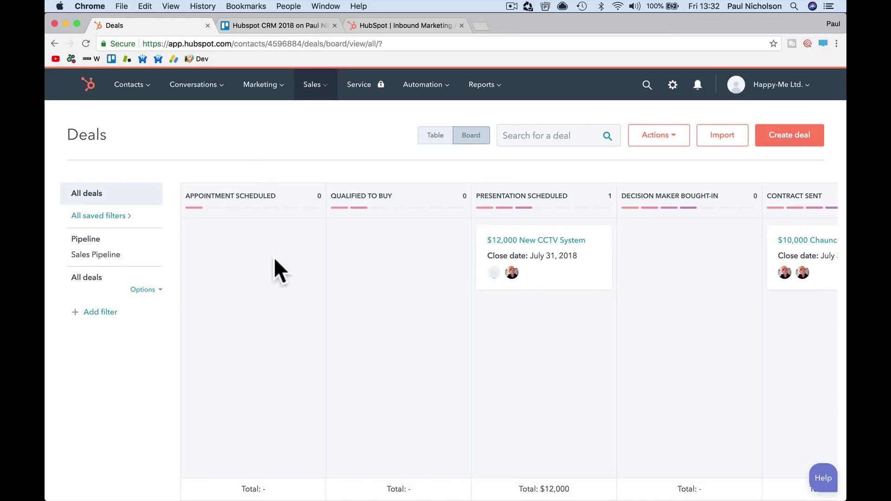
Look across the deals board from the Appointment Scheduled stage through to Closed Lost.
{"action": "scroll", "coordinate": [299, 287], "scroll_direction": "right", "scroll_amount": 3}
{"action": "scroll", "coordinate": [279, 250], "scroll_direction": "left", "scroll_amount": 3}
{"action": "scroll", "coordinate": [406, 267], "scroll_direction": "right", "scroll_amount": 7}
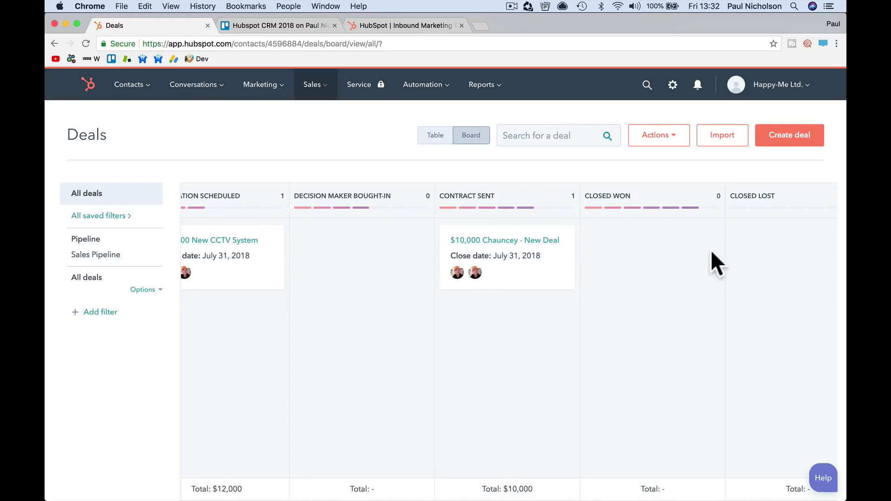
{"action": "scroll", "coordinate": [377, 285], "scroll_direction": "left", "scroll_amount": 3}
{"action": "scroll", "coordinate": [377, 285], "scroll_direction": "left", "scroll_amount": 1}
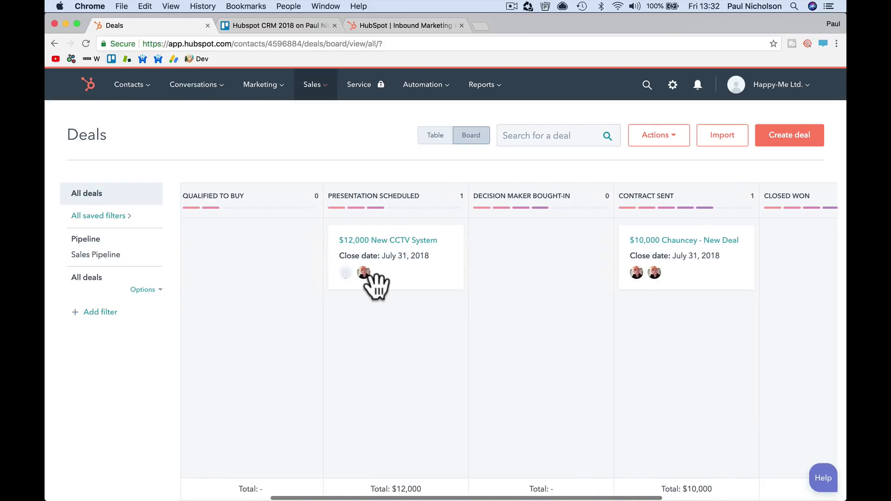
Move the New CCTV System deal to Decision Maker Bought-In and back to Presentation Scheduled, and move the $10,000 deal to Decision Maker Bought-In.
{"action": "left_click_drag", "start_coordinate": [398, 268], "coordinate": [469, 288]}
{"action": "left_click_drag", "start_coordinate": [551, 272], "coordinate": [445, 275]}
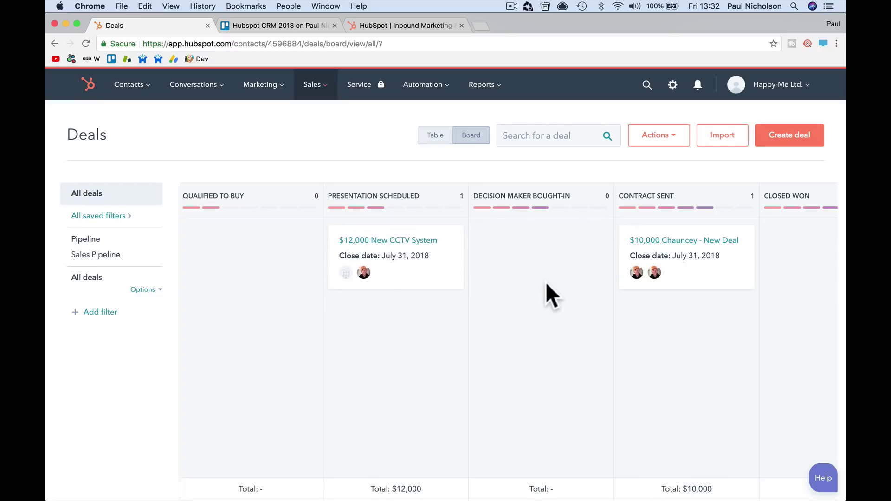
{"action": "left_click_drag", "start_coordinate": [682, 276], "coordinate": [577, 278]}
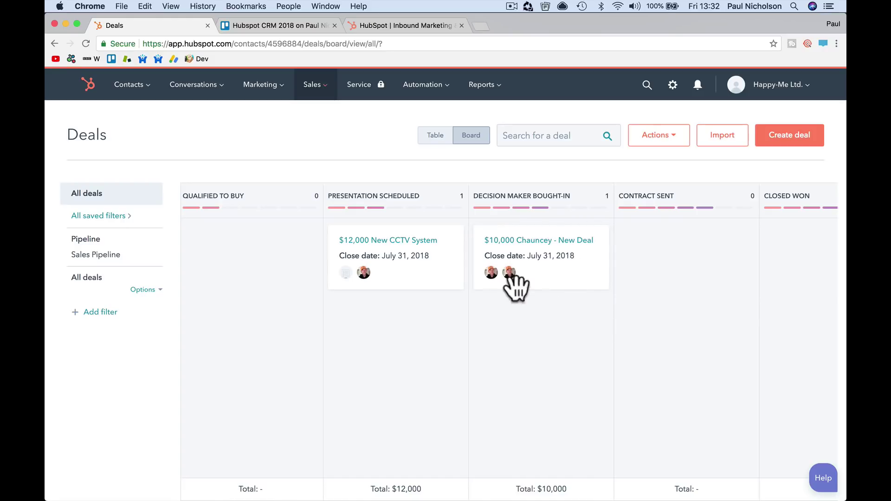
Show the deals as a table and start a new deal named Garage Fire Alarm System in the Sales Pipeline.
{"action": "left_click", "coordinate": [434, 141]}
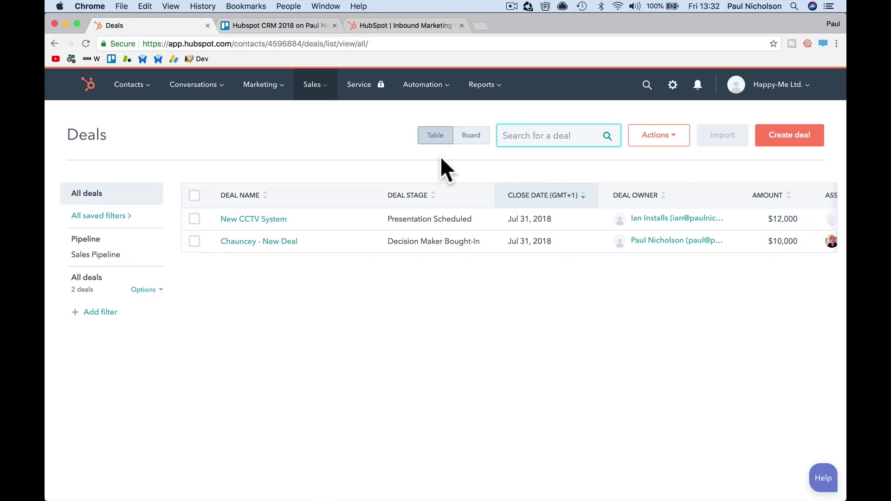
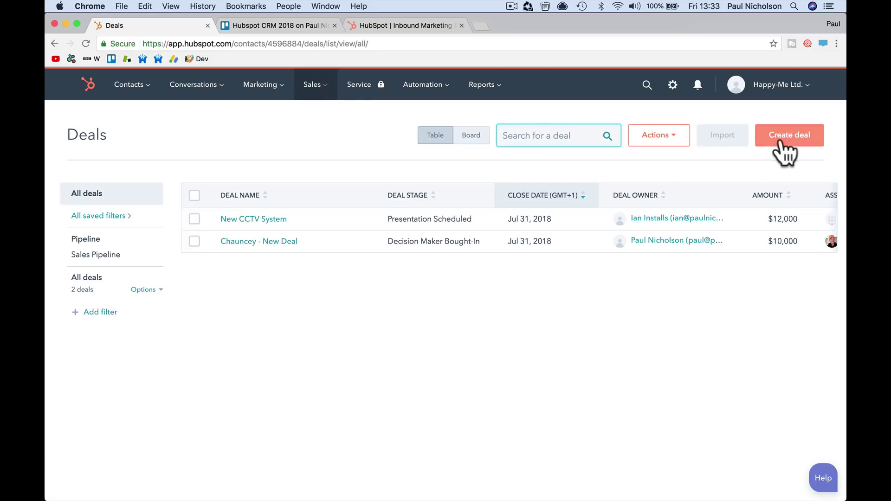
{"action": "left_click", "coordinate": [781, 143]}
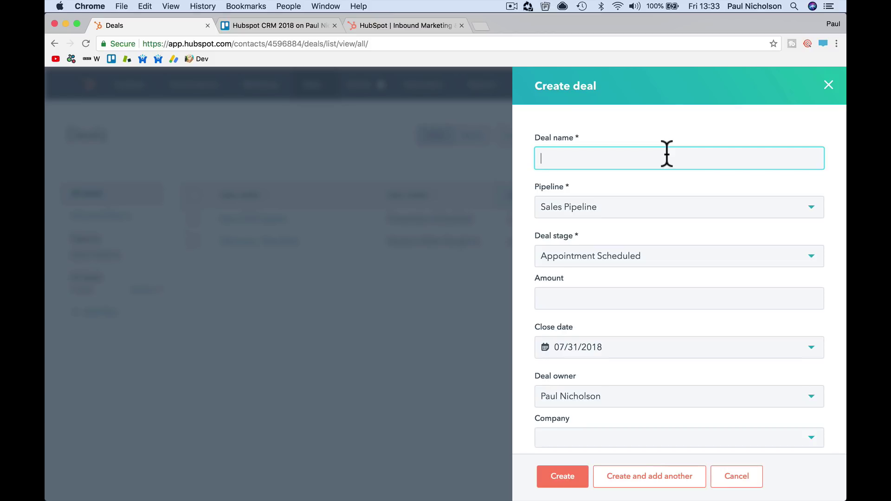
{"action": "type", "text": "Garage Fire Alarm System"}
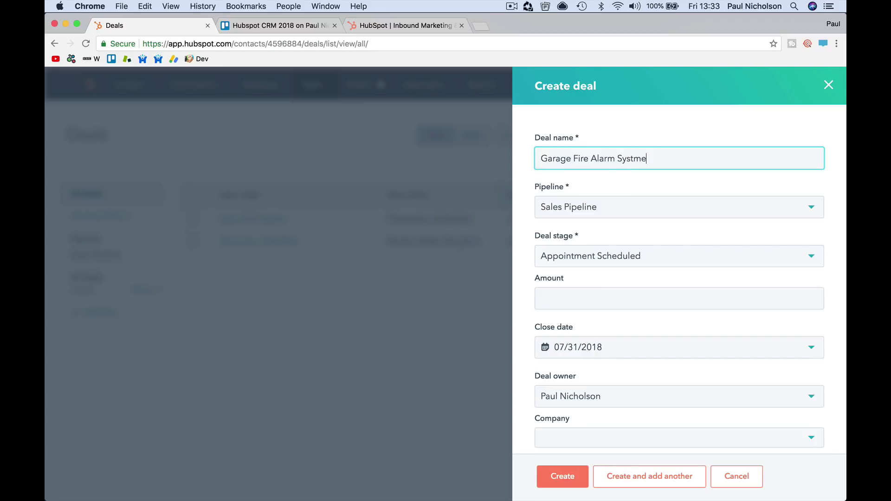
{"action": "key", "text": "Tab"}
{"action": "left_click", "coordinate": [689, 213]}
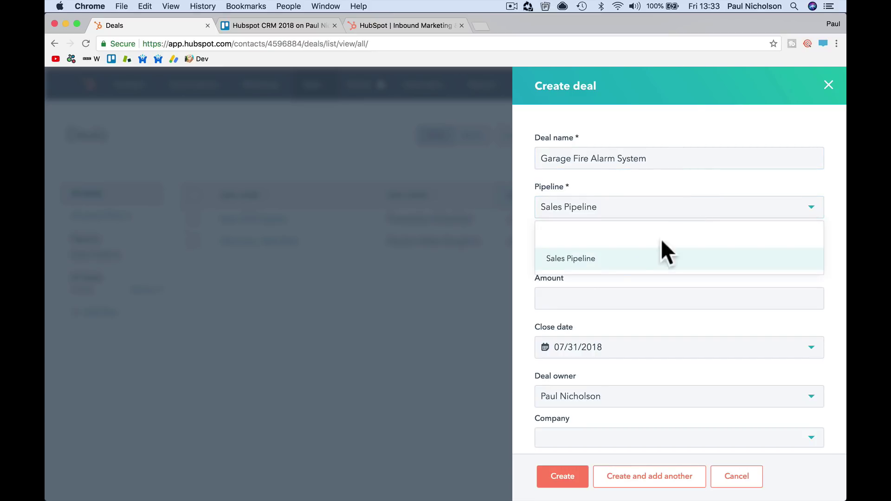
{"action": "left_click", "coordinate": [645, 265]}
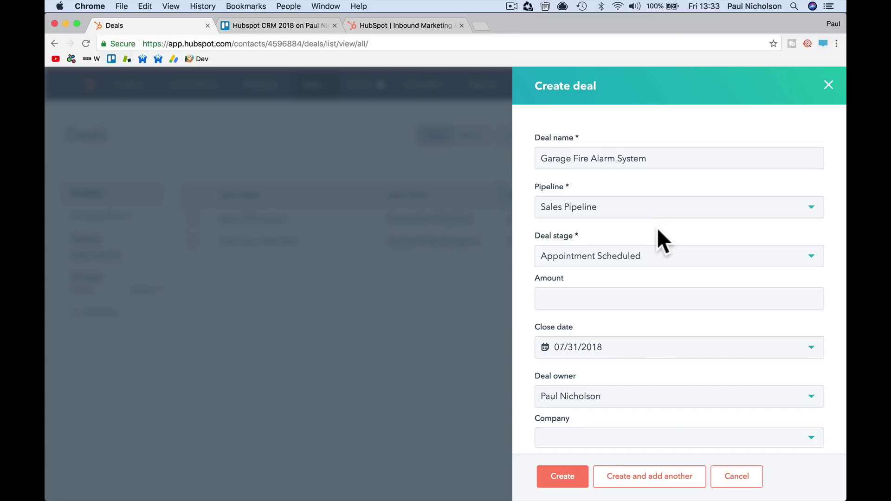
Open the deal stage choices for the new Garage Fire Alarm System deal.
{"action": "scroll", "coordinate": [656, 227], "scroll_direction": "down", "scroll_amount": 2}
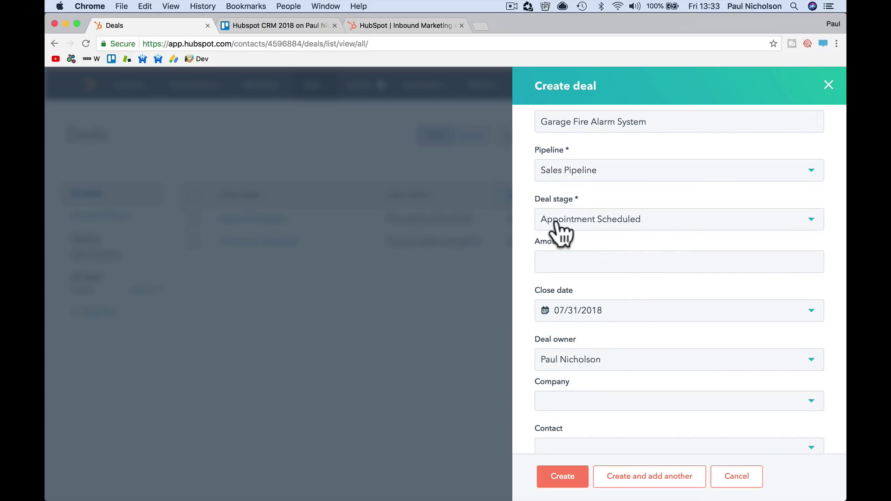
{"action": "left_click", "coordinate": [624, 221]}
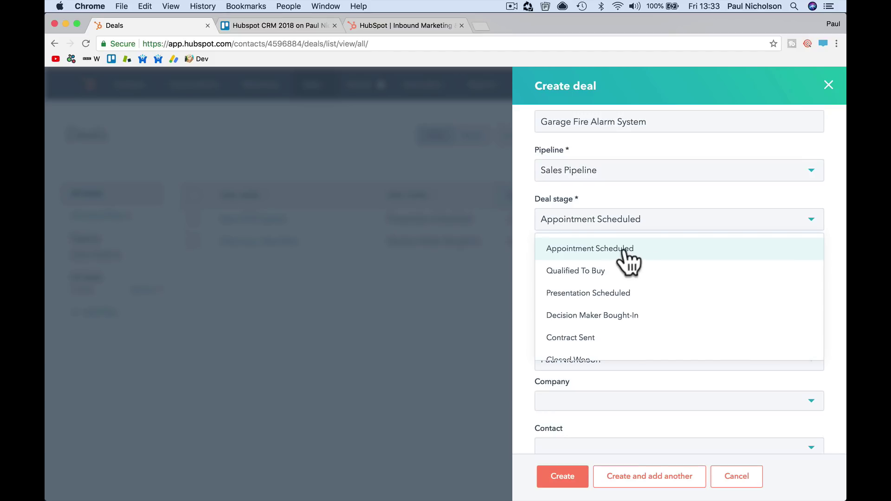
Set the new deal's stage to Presentation Scheduled and its amount to $25,000.
{"action": "scroll", "coordinate": [663, 302], "scroll_direction": "down", "scroll_amount": 2}
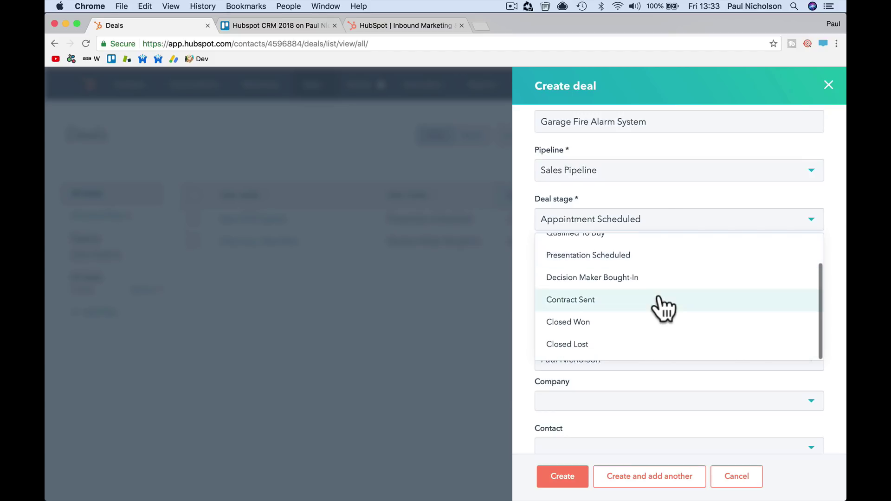
{"action": "scroll", "coordinate": [662, 302], "scroll_direction": "up", "scroll_amount": 2}
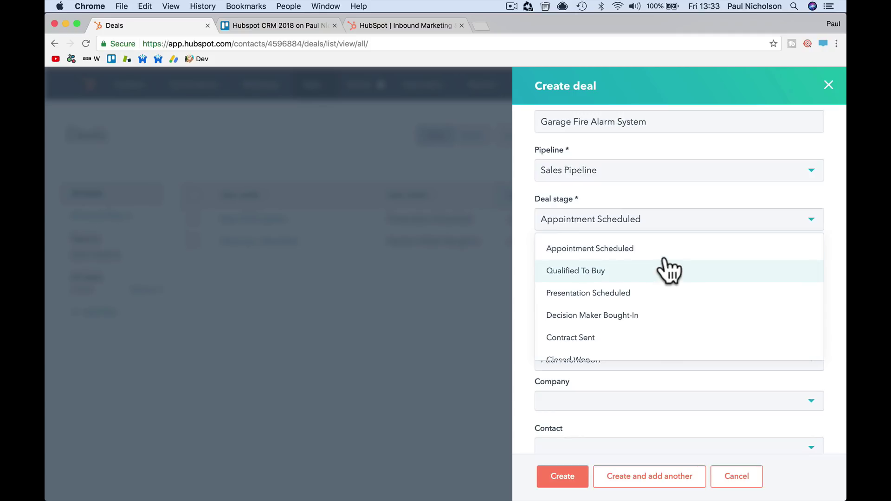
{"action": "left_click", "coordinate": [634, 294]}
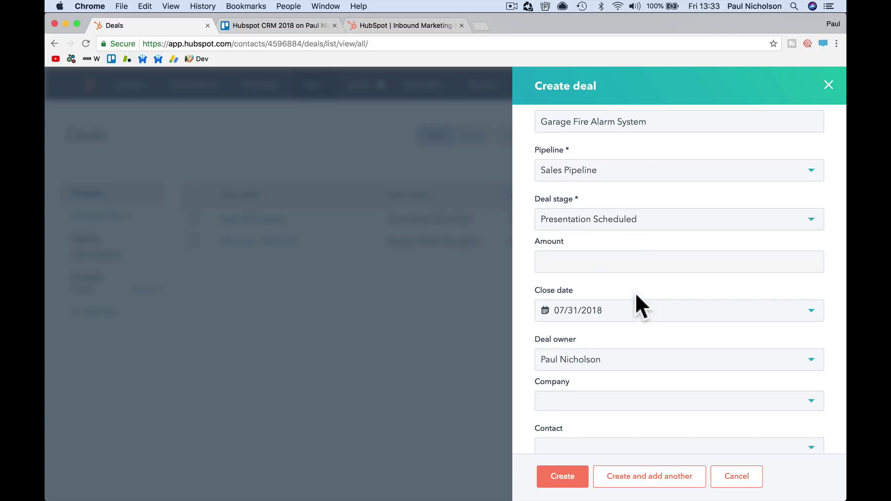
{"action": "left_click", "coordinate": [619, 259]}
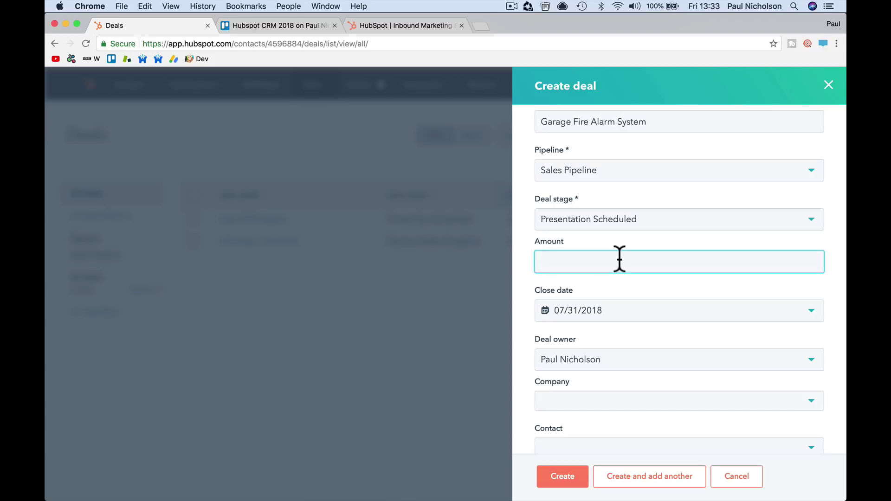
{"action": "type", "text": "25000"}
{"action": "left_click", "coordinate": [661, 285]}
Set the deal's close date to 08/31/2018.
{"action": "scroll", "coordinate": [661, 285], "scroll_direction": "down", "scroll_amount": 4}
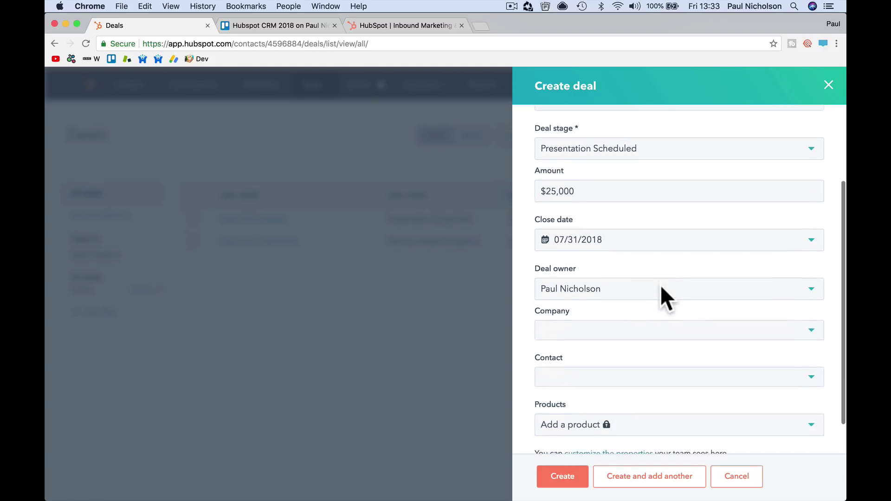
{"action": "left_click", "coordinate": [615, 239]}
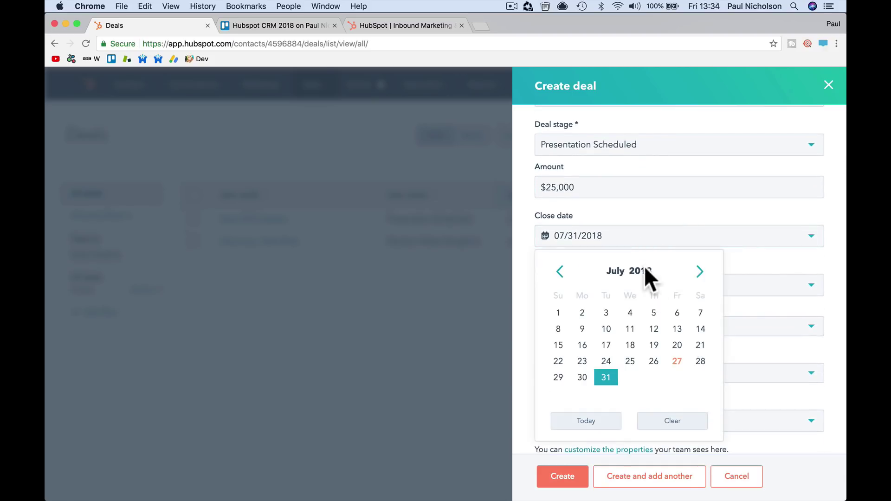
{"action": "left_click", "coordinate": [699, 272]}
{"action": "left_click", "coordinate": [678, 377]}
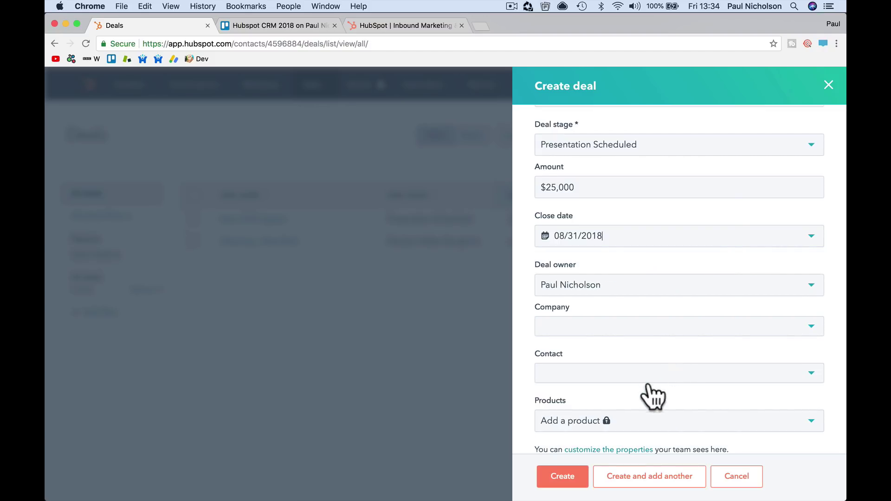
Switch the deal owner to the other listed user and back to the original owner.
{"action": "left_click", "coordinate": [607, 290]}
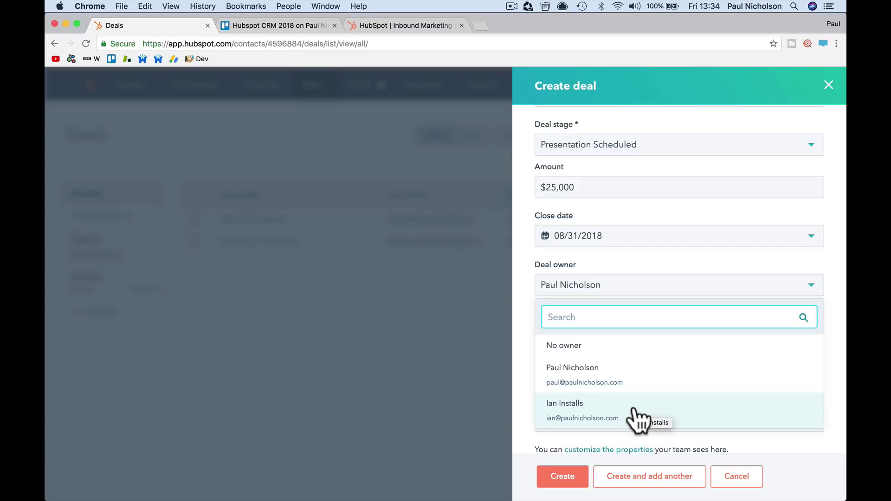
{"action": "left_click", "coordinate": [632, 411]}
{"action": "left_click", "coordinate": [646, 292]}
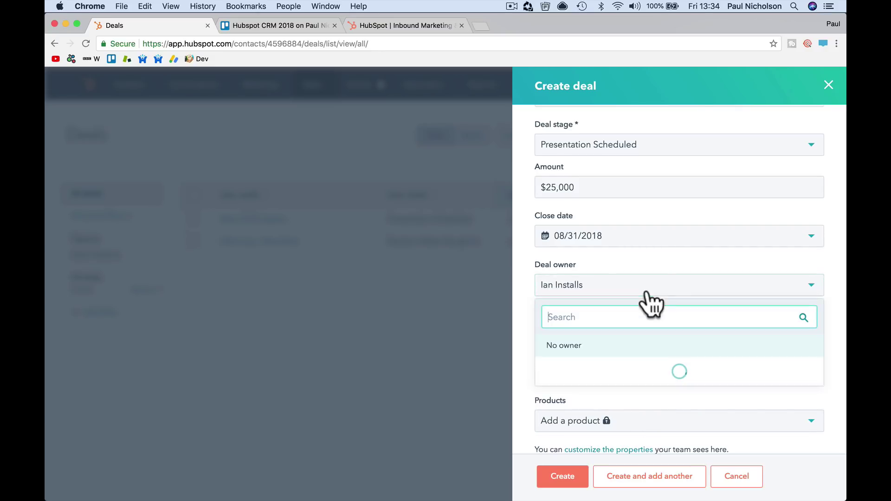
{"action": "left_click", "coordinate": [637, 368]}
Search the companies for "c" and link the ulbrichtrucking.com company to the deal.
{"action": "scroll", "coordinate": [640, 338], "scroll_direction": "down", "scroll_amount": 1}
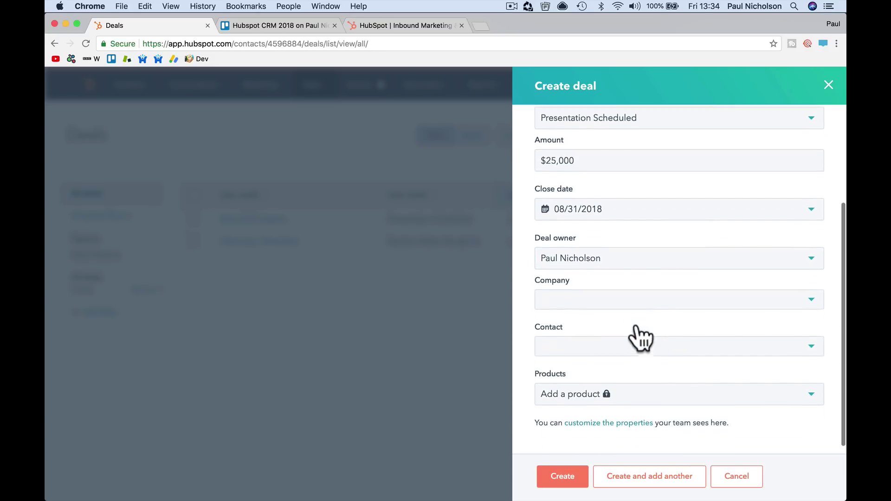
{"action": "left_click", "coordinate": [634, 297]}
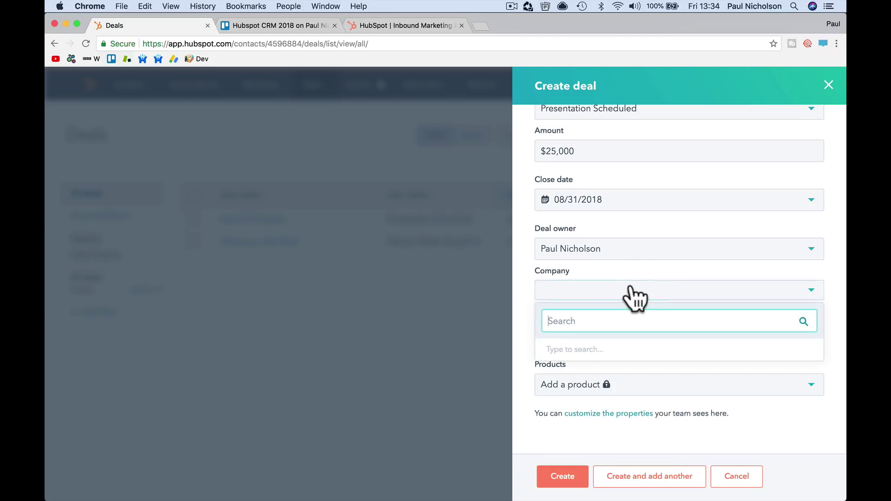
{"action": "type", "text": "motor"}
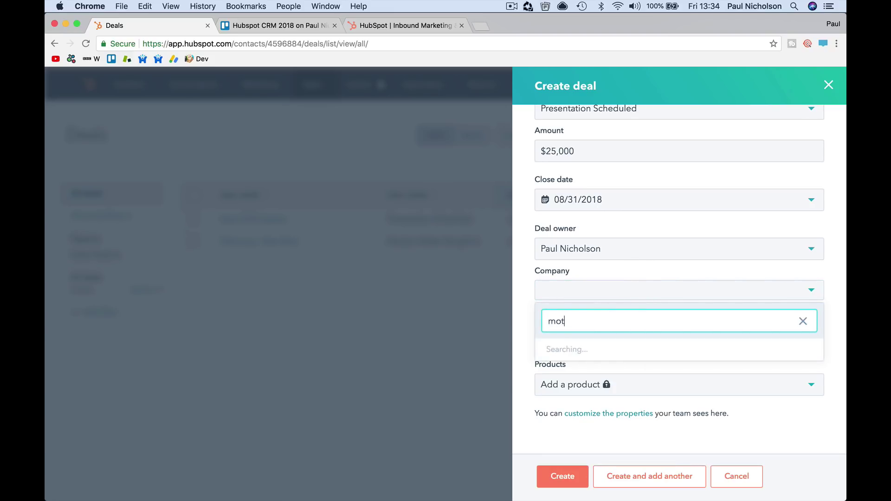
{"action": "key", "text": "BackSpace"}
{"action": "key", "text": "BackSpace"}
{"action": "key", "text": "BackSpace"}
{"action": "type", "text": "c"}
{"action": "scroll", "coordinate": [677, 379], "scroll_direction": "down", "scroll_amount": 3}
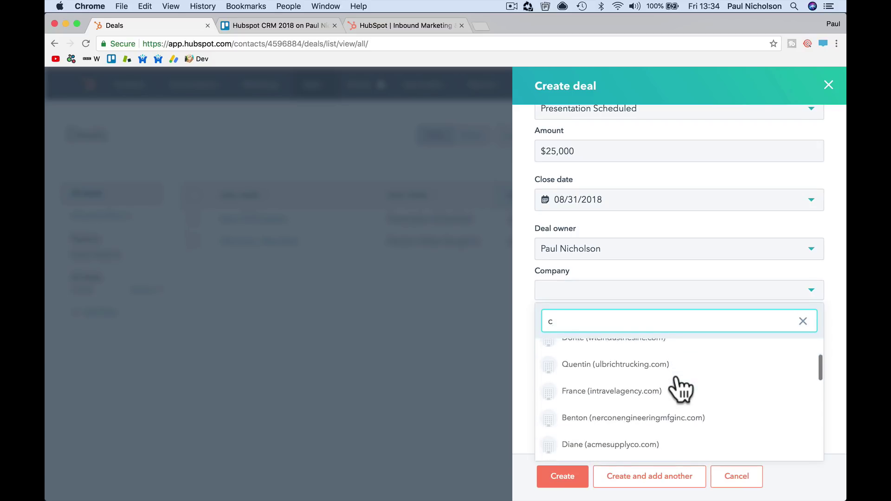
{"action": "left_click", "coordinate": [668, 356]}
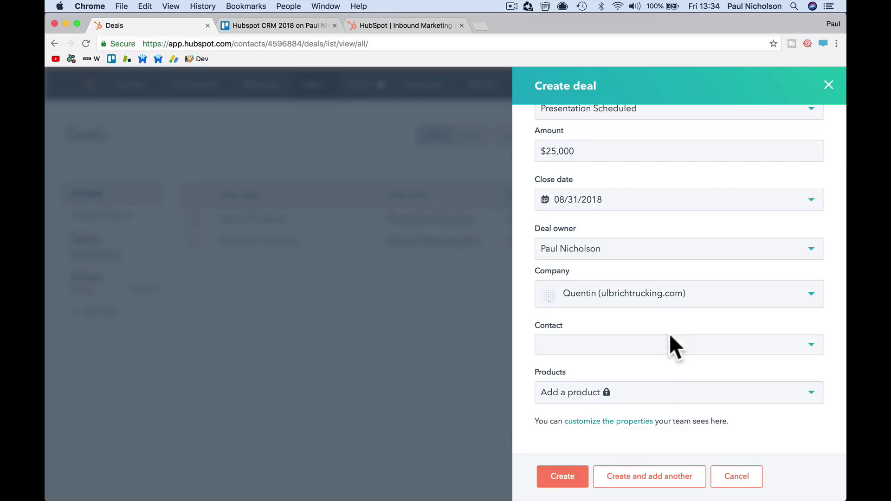
Search the contacts by name, link one of the matching contacts to the deal, and create the deal.
{"action": "left_click", "coordinate": [659, 349]}
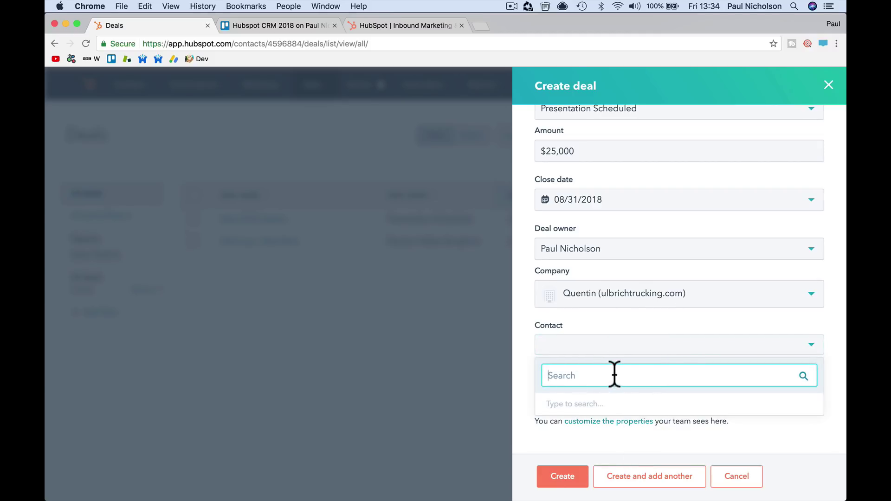
{"action": "type", "text": "paul"}
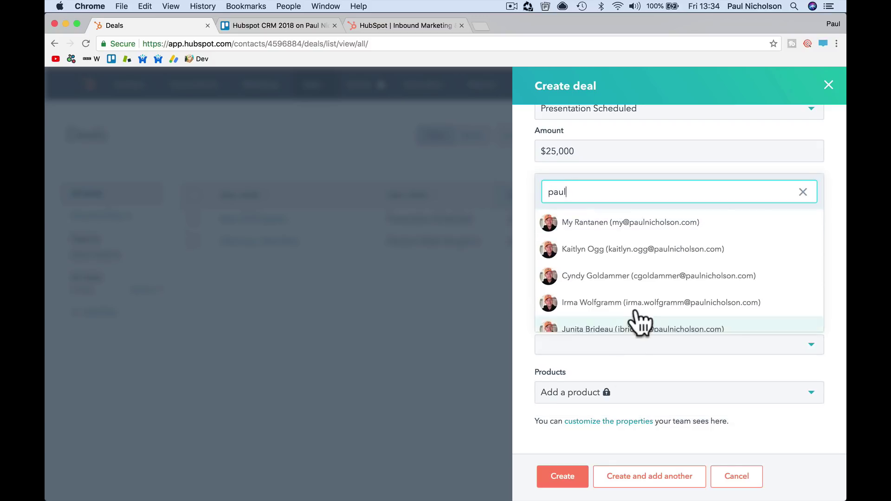
{"action": "scroll", "coordinate": [635, 297], "scroll_direction": "down", "scroll_amount": 3}
{"action": "left_click", "coordinate": [636, 295]}
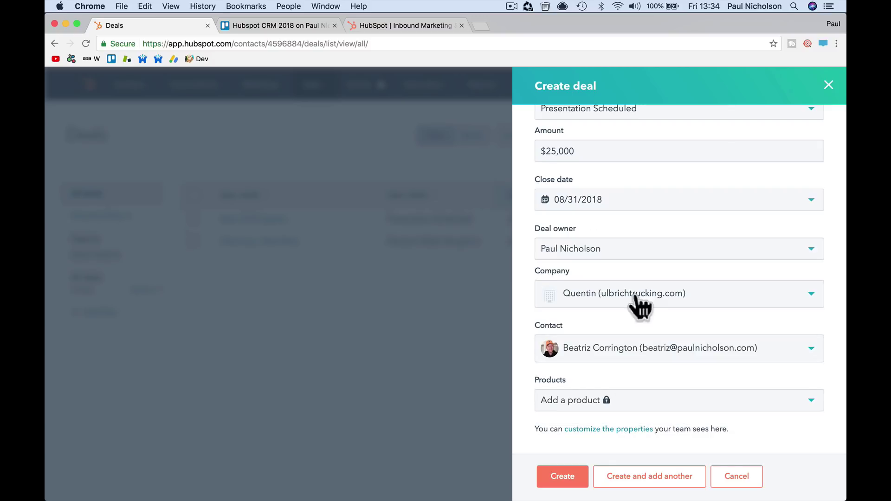
{"action": "scroll", "coordinate": [616, 387], "scroll_direction": "down", "scroll_amount": 1}
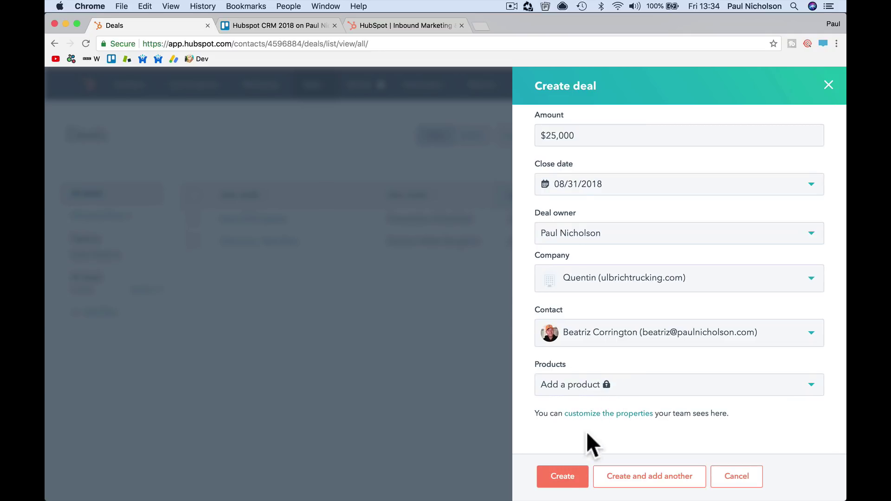
{"action": "left_click", "coordinate": [554, 486]}
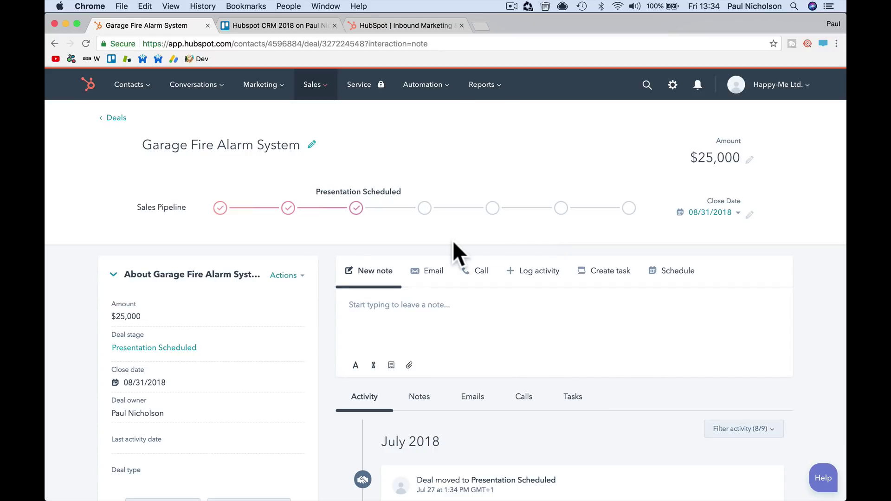
Save a note on the Garage Fire Alarm System deal reading "Failed fire service test needs to upgrade urgently".
{"action": "scroll", "coordinate": [391, 229], "scroll_direction": "down", "scroll_amount": 4}
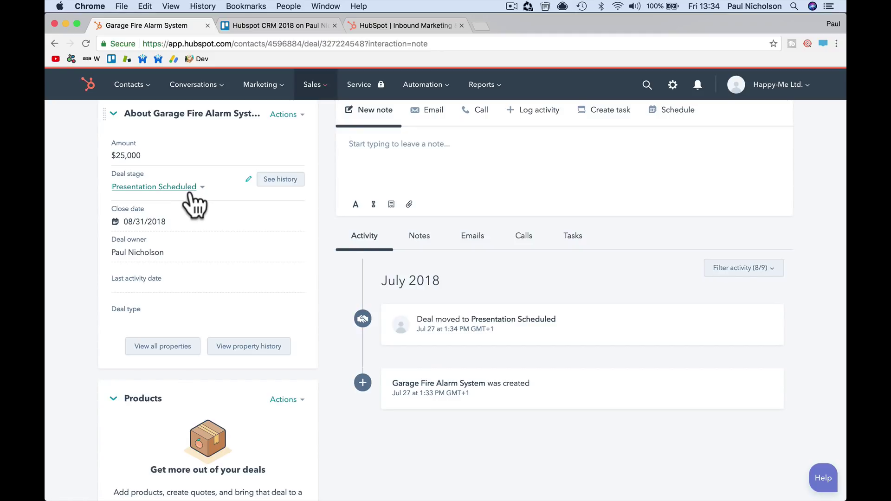
{"action": "scroll", "coordinate": [356, 184], "scroll_direction": "up", "scroll_amount": 4}
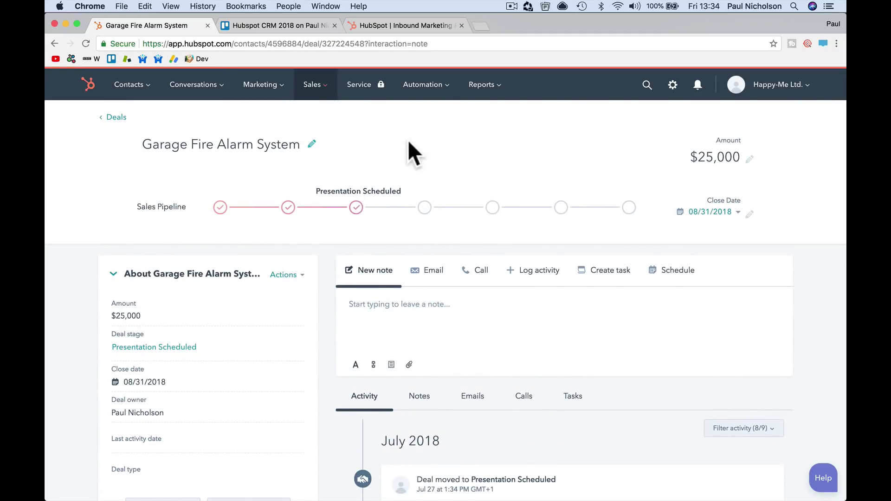
{"action": "scroll", "coordinate": [371, 237], "scroll_direction": "down", "scroll_amount": 3}
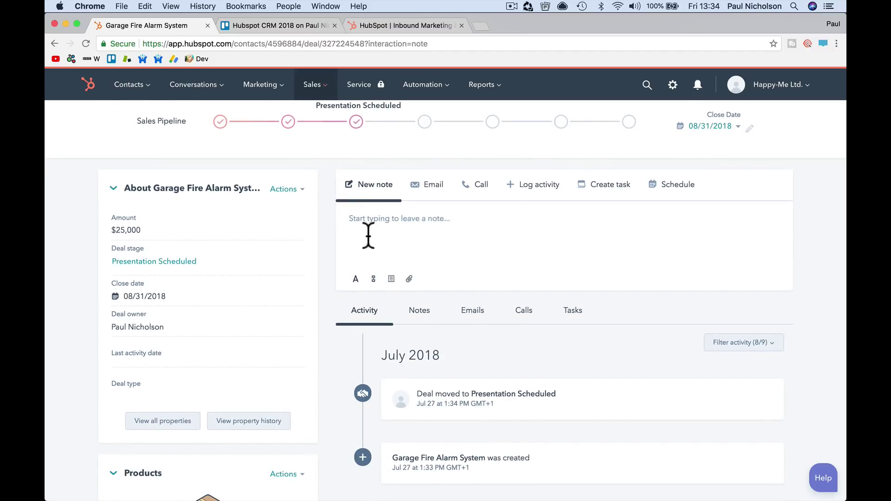
{"action": "scroll", "coordinate": [367, 235], "scroll_direction": "up", "scroll_amount": 3}
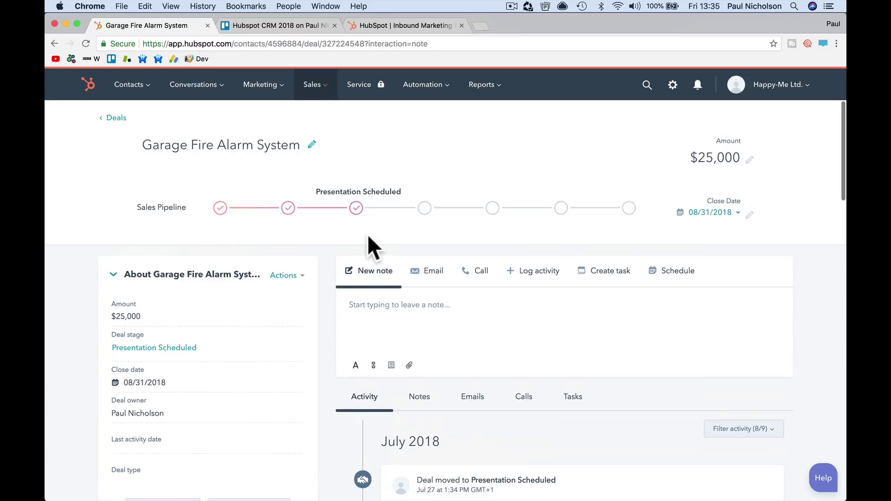
{"action": "scroll", "coordinate": [368, 241], "scroll_direction": "down", "scroll_amount": 2}
{"action": "scroll", "coordinate": [378, 261], "scroll_direction": "up", "scroll_amount": 2}
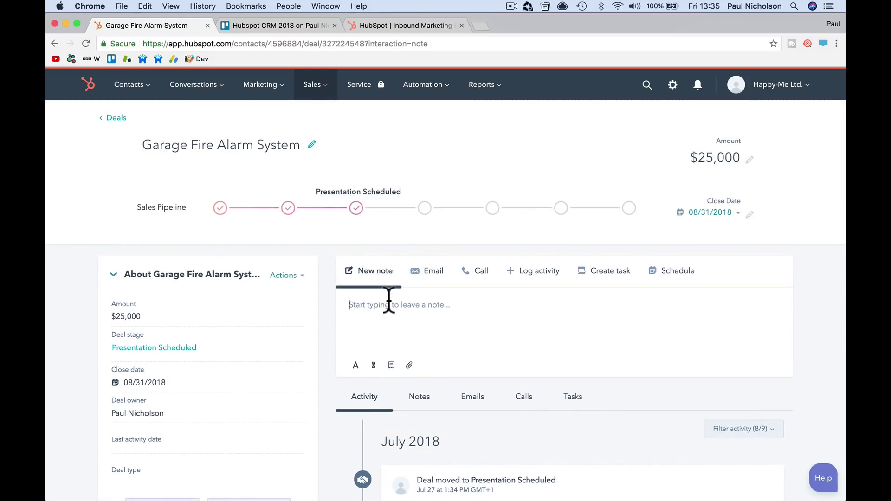
{"action": "type", "text": "Failed fire service test needs to upgrade urgently"}
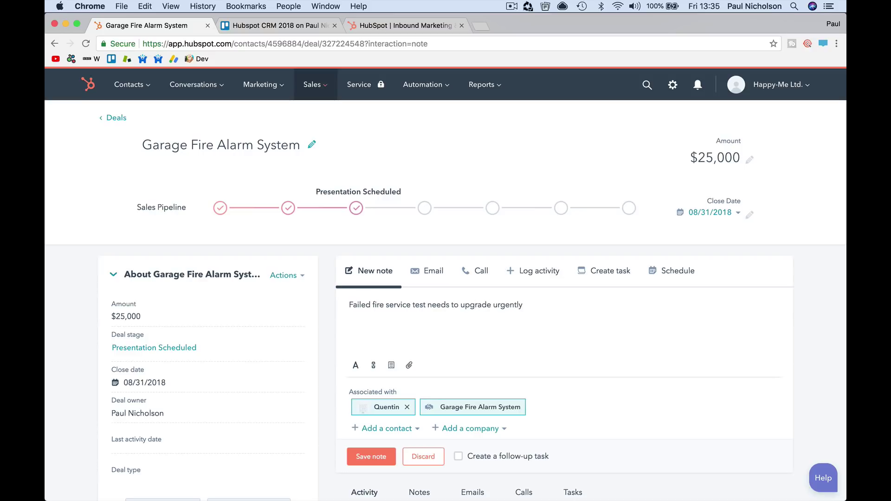
{"action": "left_click", "coordinate": [367, 454]}
Examine the deal's options for emailing, calling, logging an activity including its activity types, and creating a task.
{"action": "left_click", "coordinate": [434, 278]}
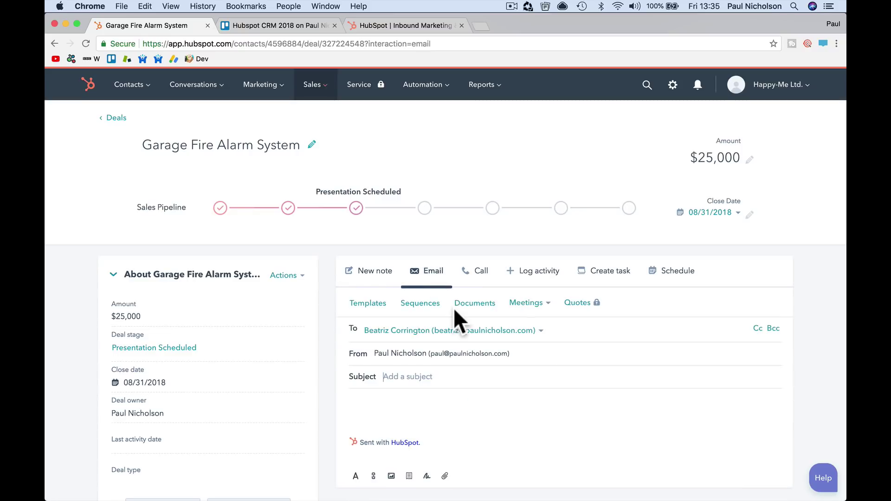
{"action": "scroll", "coordinate": [468, 409], "scroll_direction": "down", "scroll_amount": 3}
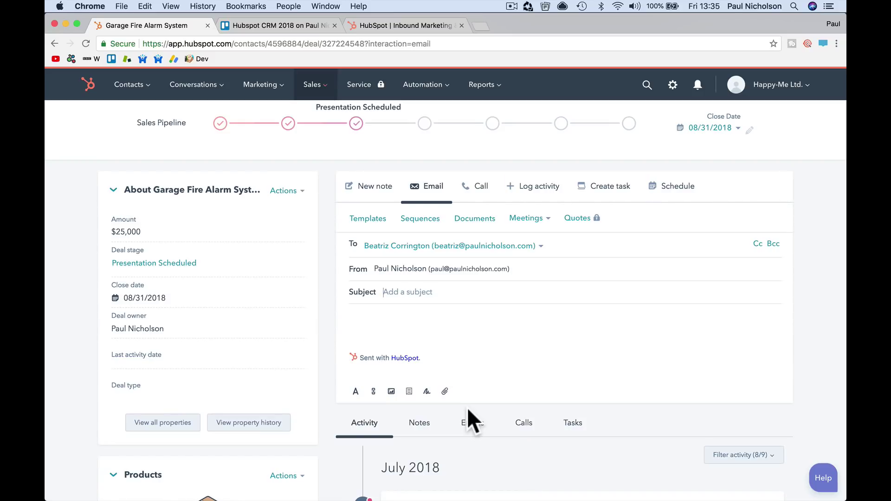
{"action": "left_click", "coordinate": [483, 200]}
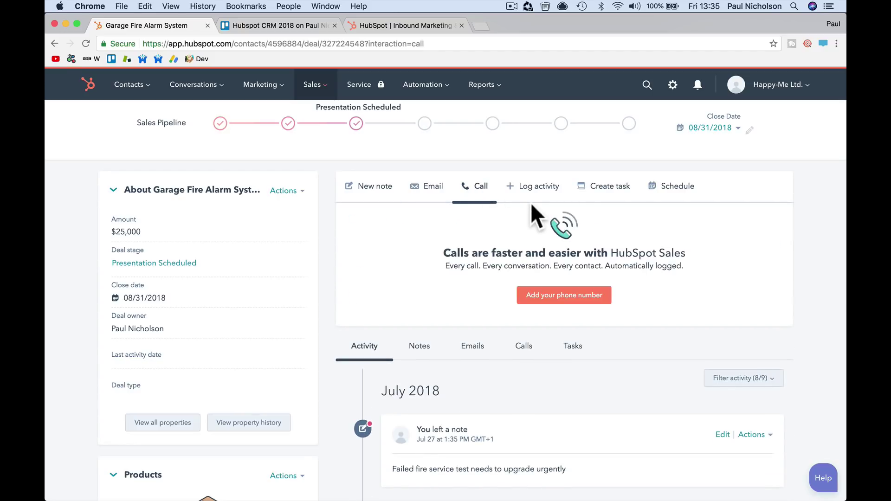
{"action": "left_click", "coordinate": [536, 191]}
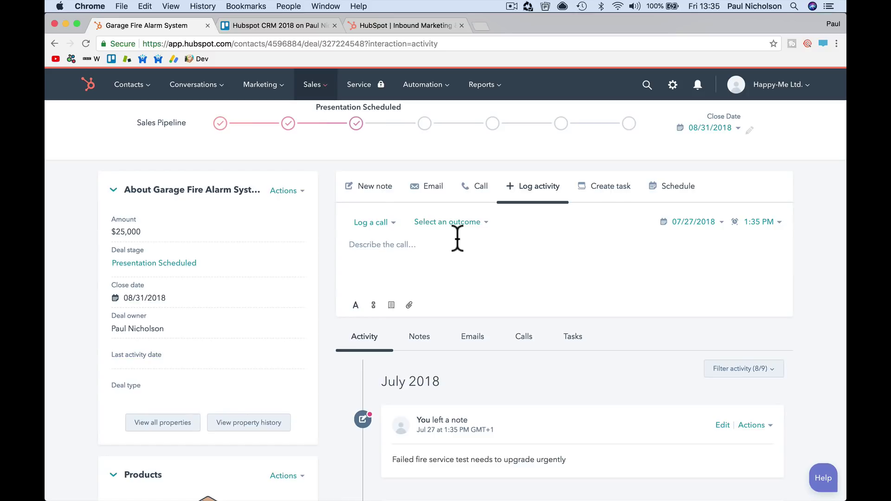
{"action": "left_click", "coordinate": [386, 224]}
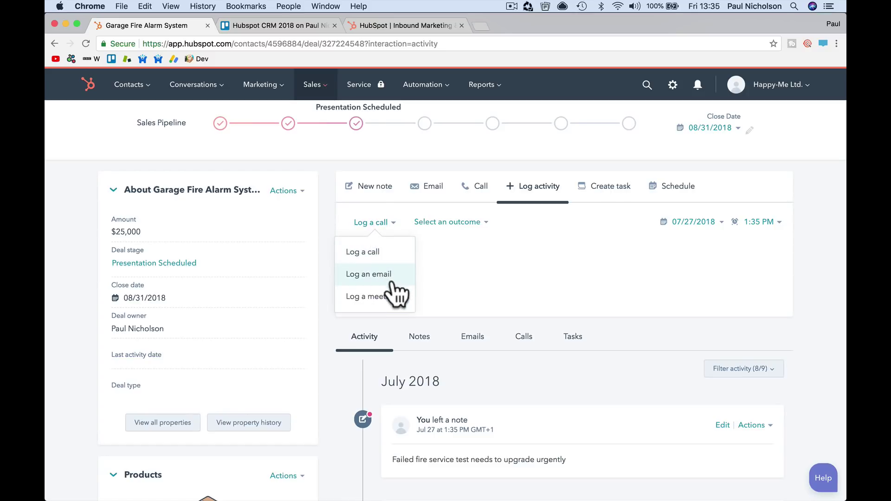
{"action": "left_click", "coordinate": [436, 280]}
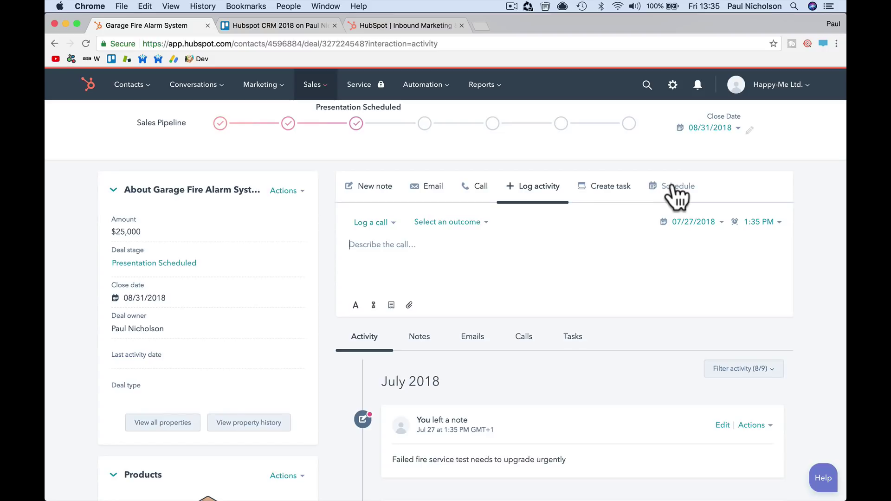
{"action": "left_click", "coordinate": [603, 188]}
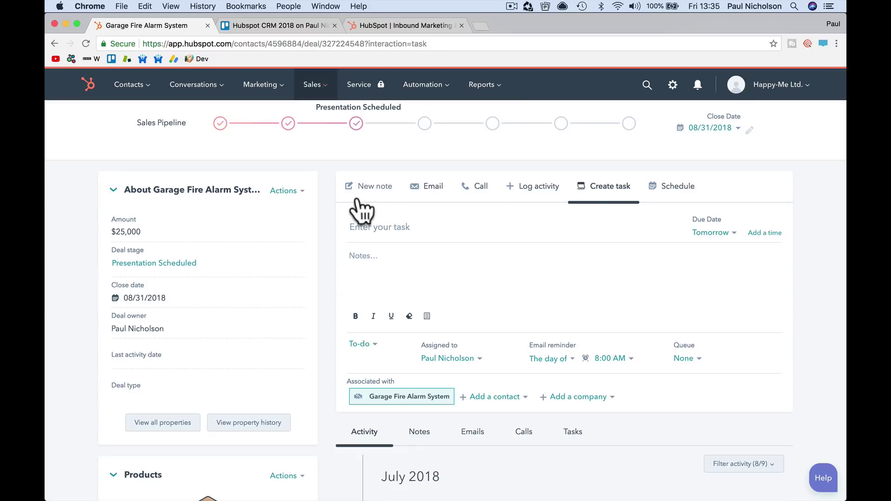
Look through the deal's recorded notes, emails and calls in its activity history.
{"action": "scroll", "coordinate": [425, 263], "scroll_direction": "down", "scroll_amount": 5}
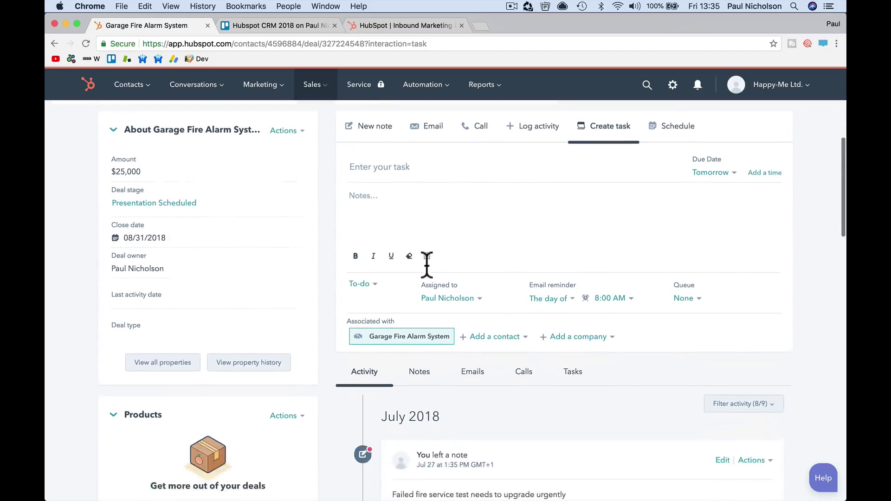
{"action": "left_click", "coordinate": [420, 191]}
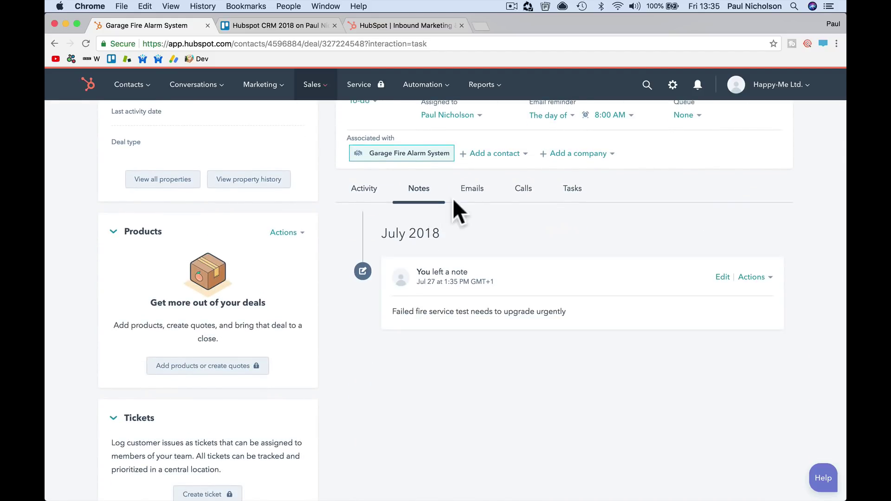
{"action": "left_click", "coordinate": [483, 189]}
{"action": "left_click", "coordinate": [522, 190]}
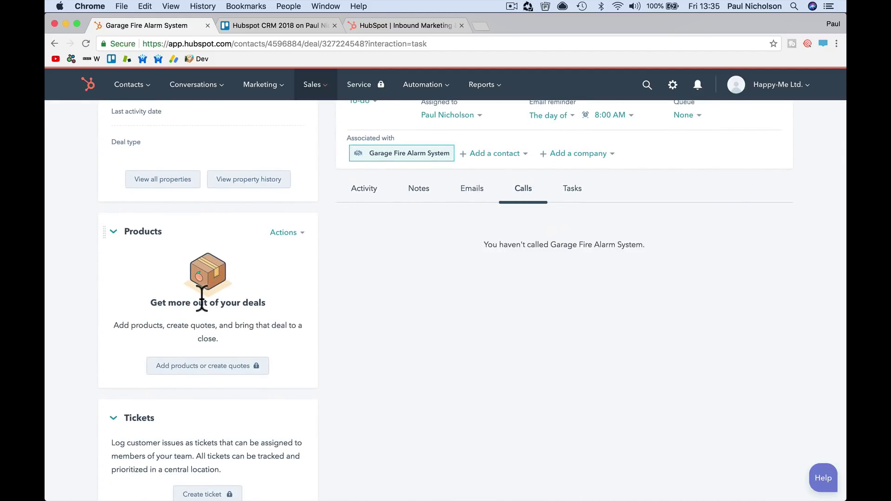
Examine the details of the company linked to the deal, including its full list of properties, and return to the deal record.
{"action": "scroll", "coordinate": [201, 299], "scroll_direction": "down", "scroll_amount": 9}
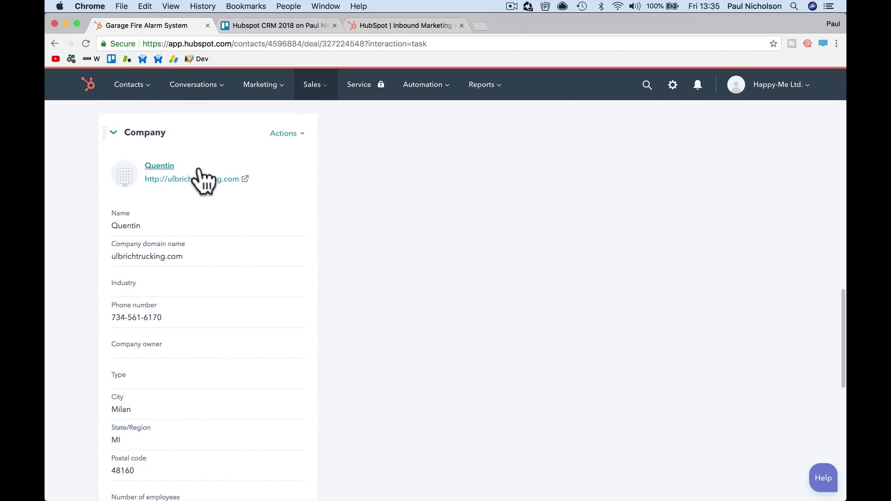
{"action": "scroll", "coordinate": [204, 246], "scroll_direction": "down", "scroll_amount": 1}
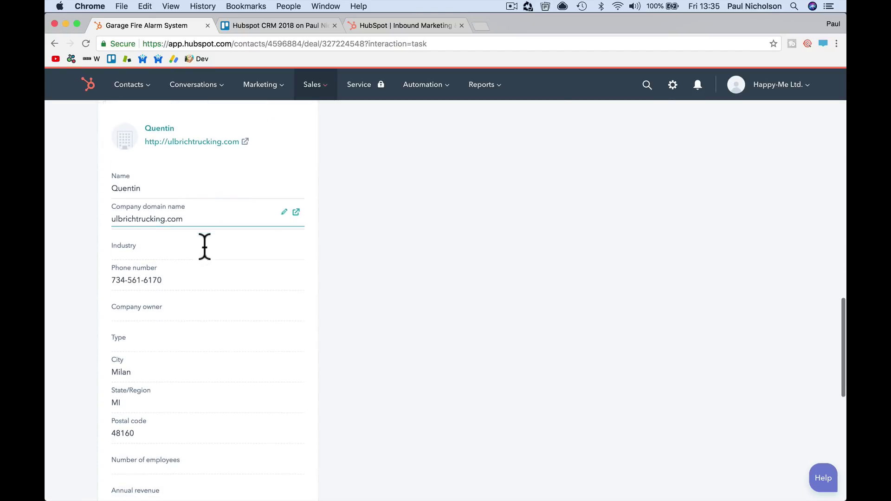
{"action": "scroll", "coordinate": [246, 240], "scroll_direction": "down", "scroll_amount": 3}
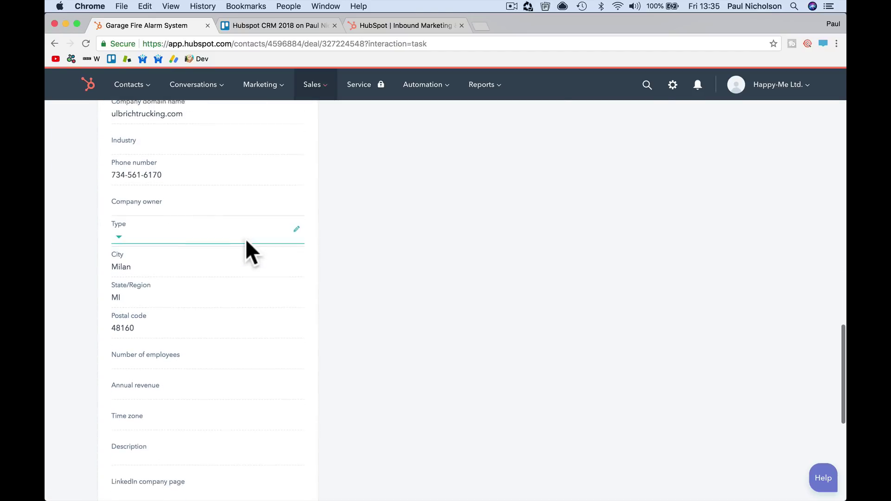
{"action": "scroll", "coordinate": [246, 239], "scroll_direction": "down", "scroll_amount": 5}
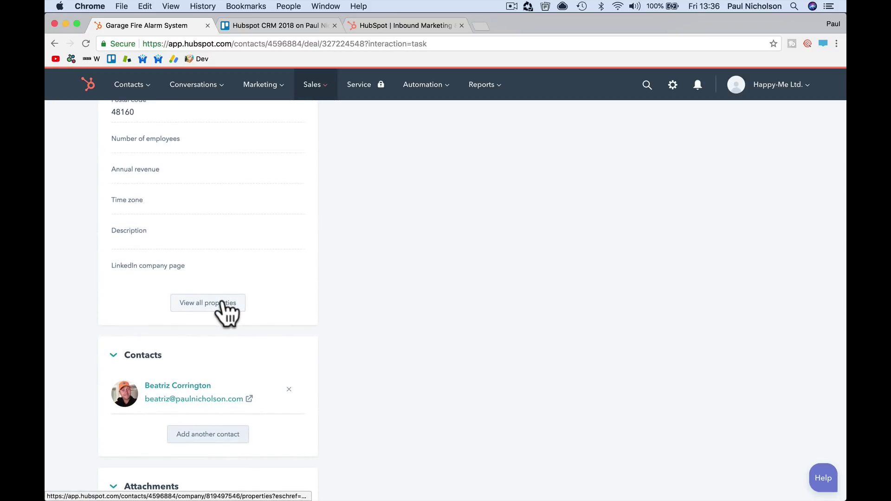
{"action": "left_click", "coordinate": [221, 304]}
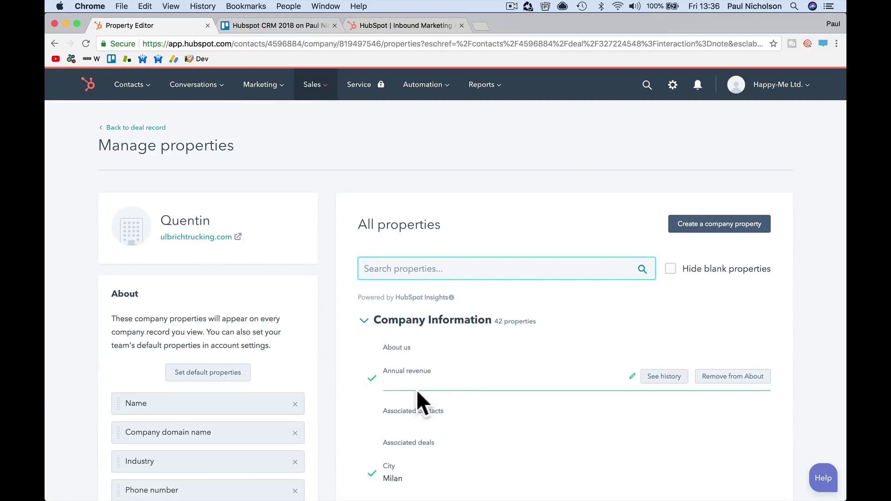
{"action": "scroll", "coordinate": [416, 389], "scroll_direction": "down", "scroll_amount": 10}
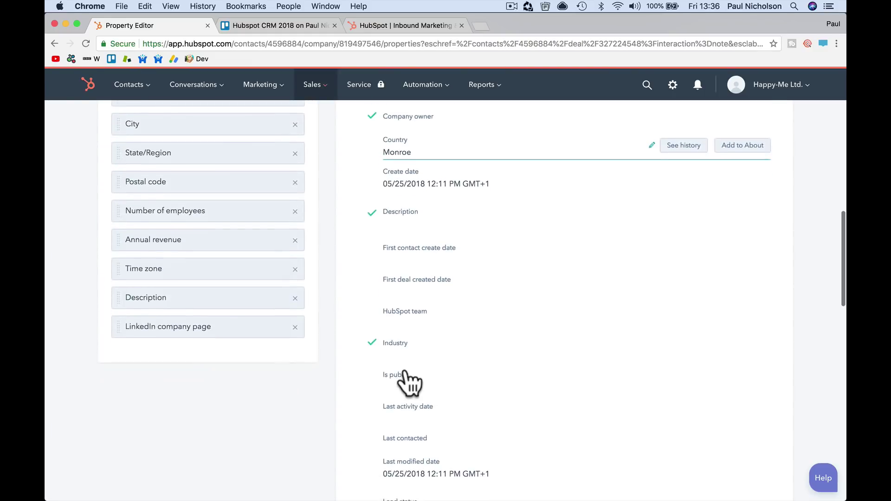
{"action": "scroll", "coordinate": [405, 371], "scroll_direction": "down", "scroll_amount": 7}
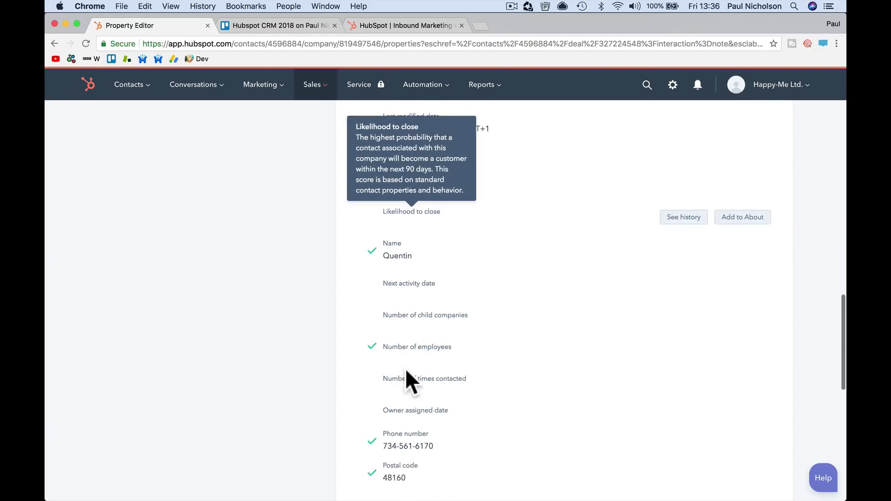
{"action": "scroll", "coordinate": [405, 373], "scroll_direction": "down", "scroll_amount": 6}
{"action": "left_click", "coordinate": [54, 43]}
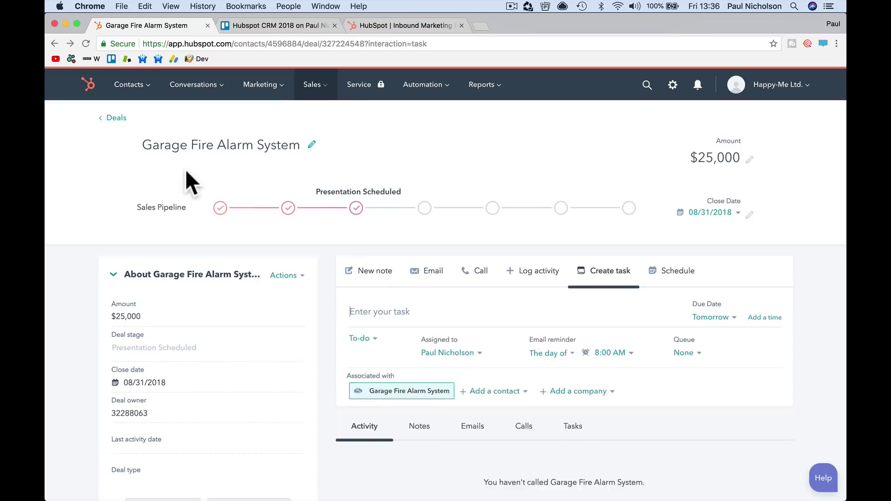
Look through the contacts and attachments associated with the Garage Fire Alarm System deal.
{"action": "scroll", "coordinate": [242, 328], "scroll_direction": "down", "scroll_amount": 20}
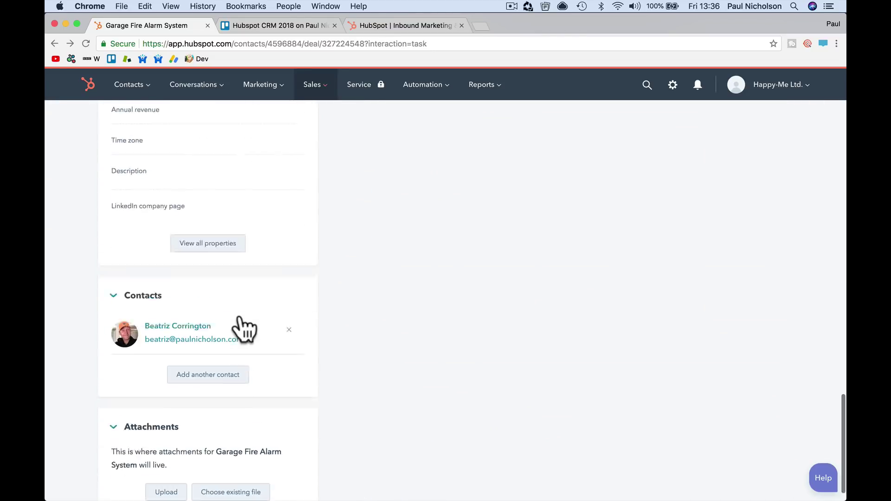
{"action": "scroll", "coordinate": [242, 329], "scroll_direction": "down", "scroll_amount": 1}
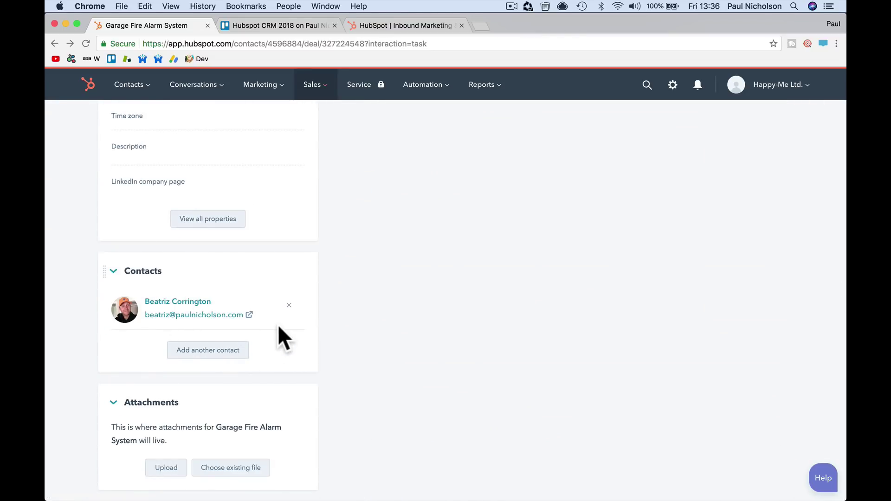
{"action": "scroll", "coordinate": [492, 330], "scroll_direction": "up", "scroll_amount": 20}
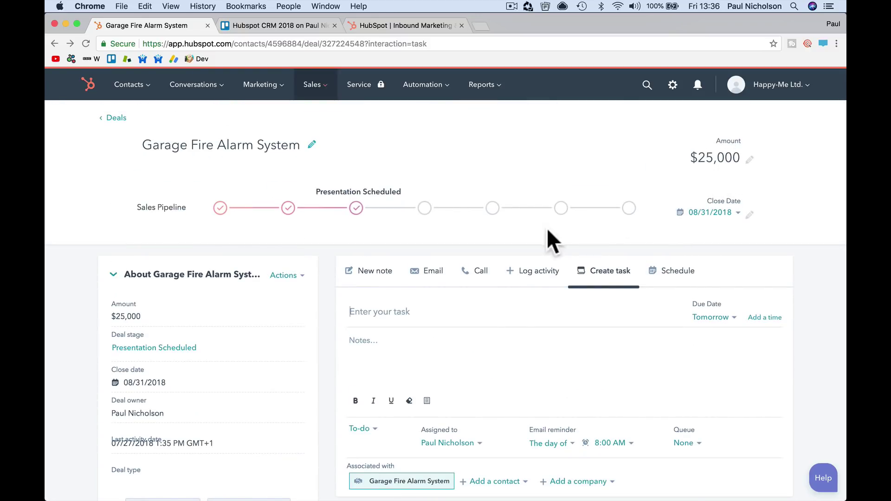
{"action": "scroll", "coordinate": [593, 293], "scroll_direction": "down", "scroll_amount": 2}
{"action": "scroll", "coordinate": [593, 294], "scroll_direction": "down", "scroll_amount": 1}
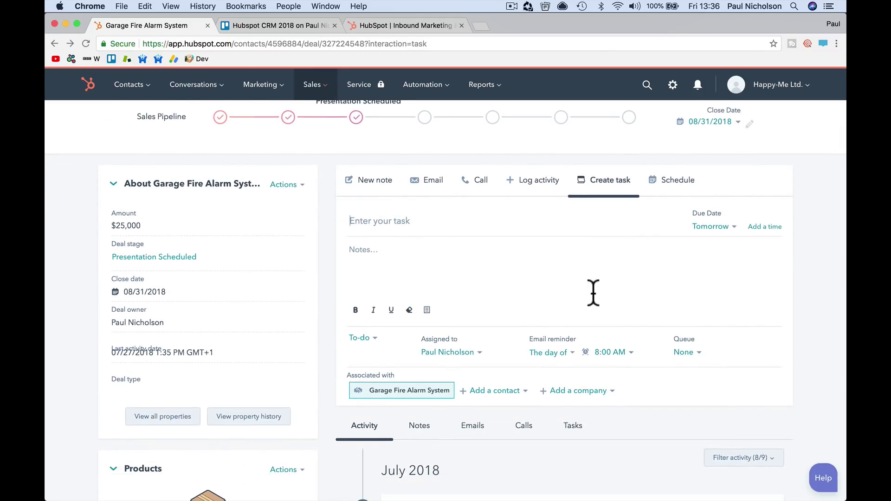
{"action": "scroll", "coordinate": [593, 294], "scroll_direction": "up", "scroll_amount": 2}
{"action": "scroll", "coordinate": [593, 293], "scroll_direction": "up", "scroll_amount": 1}
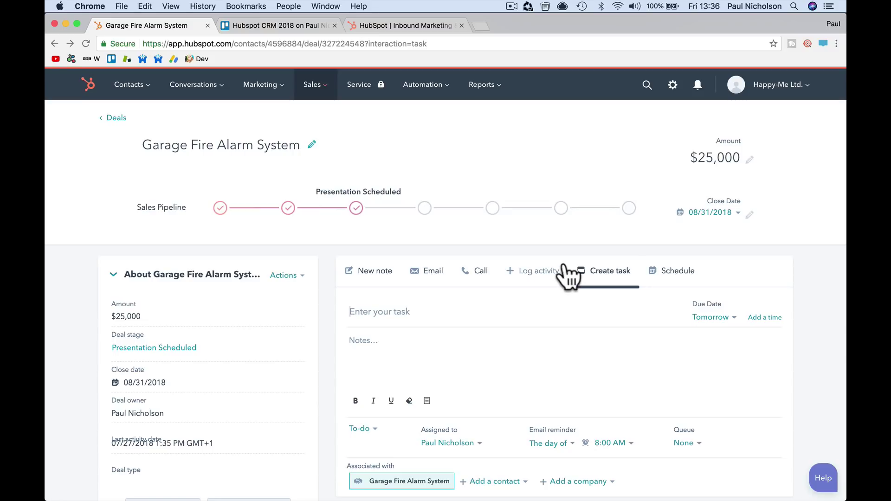
{"action": "scroll", "coordinate": [316, 389], "scroll_direction": "down", "scroll_amount": 3}
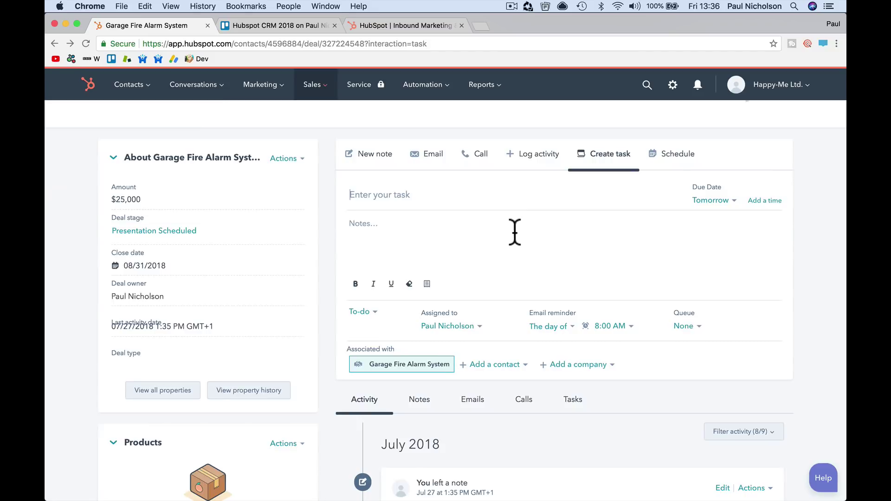
{"action": "scroll", "coordinate": [514, 232], "scroll_direction": "up", "scroll_amount": 3}
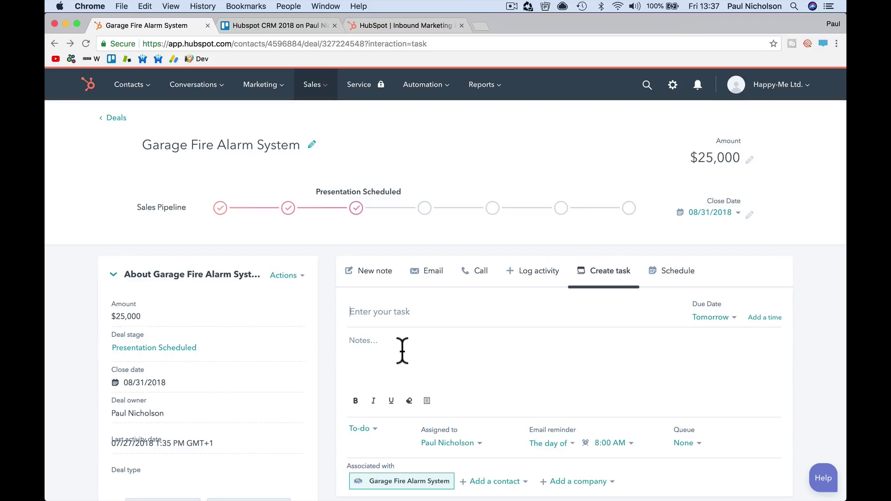
{"action": "left_click", "coordinate": [285, 276]}
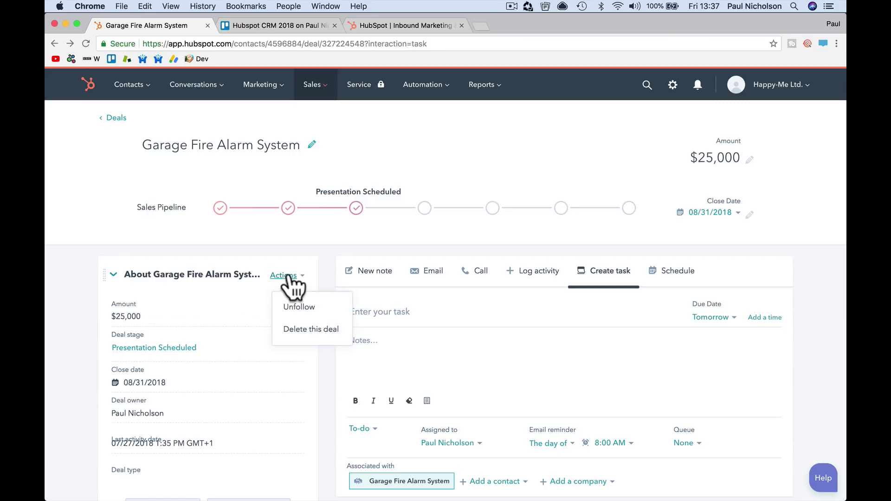
{"action": "left_click", "coordinate": [319, 390]}
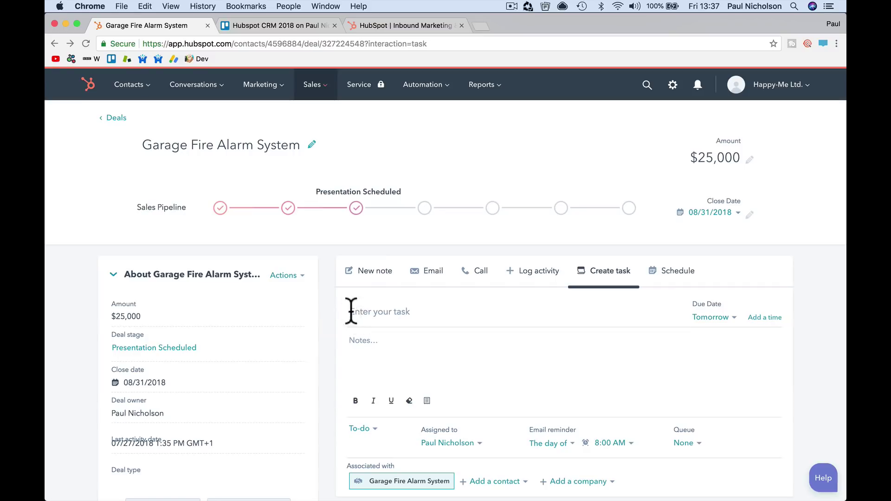
Advance the deal through Decision Maker Bought-In and Contract Sent to Closed Won, giving the closed won reason "Best Price".
{"action": "left_click", "coordinate": [424, 209]}
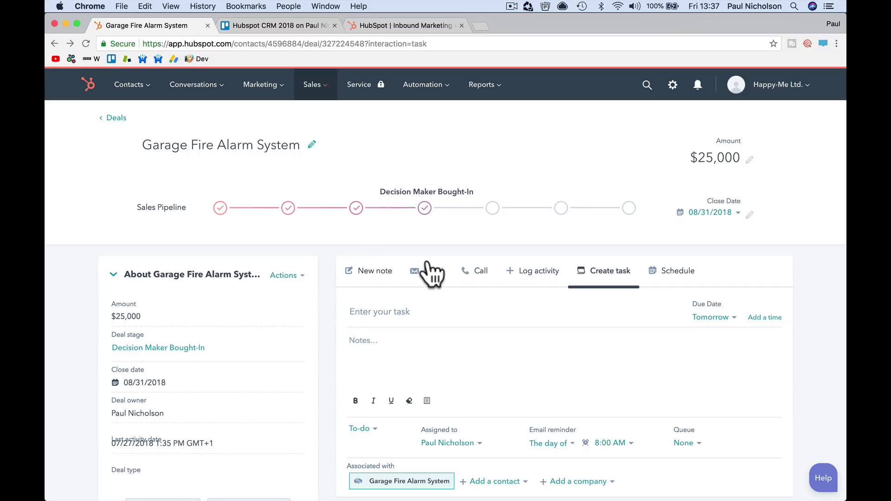
{"action": "left_click", "coordinate": [492, 210]}
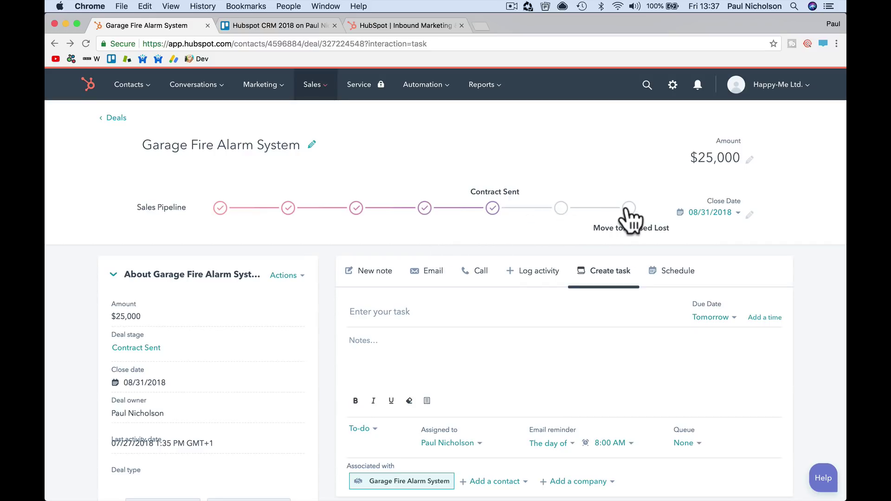
{"action": "left_click", "coordinate": [562, 211]}
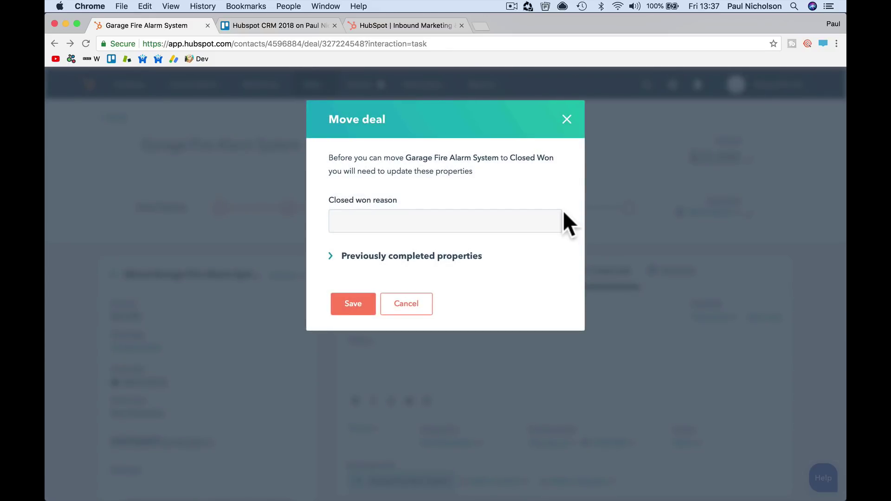
{"action": "left_click", "coordinate": [493, 215]}
{"action": "type", "text": "Pro"}
{"action": "key", "text": "BackSpace"}
{"action": "key", "text": "BackSpace"}
{"action": "key", "text": "BackSpace"}
{"action": "type", "text": "Best Price"}
{"action": "left_click", "coordinate": [357, 305]}
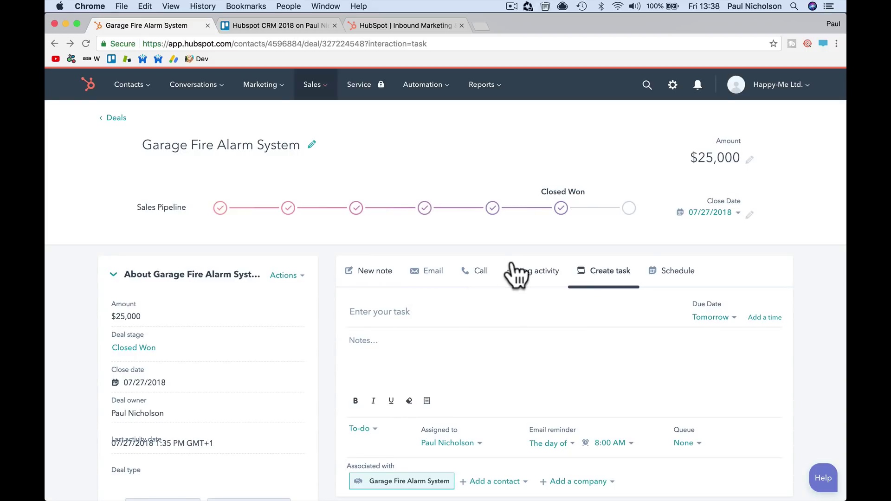
Move the Garage Fire Alarm System deal to Closed Lost with the reason "lost to better priced competitor.".
{"action": "left_click", "coordinate": [628, 208]}
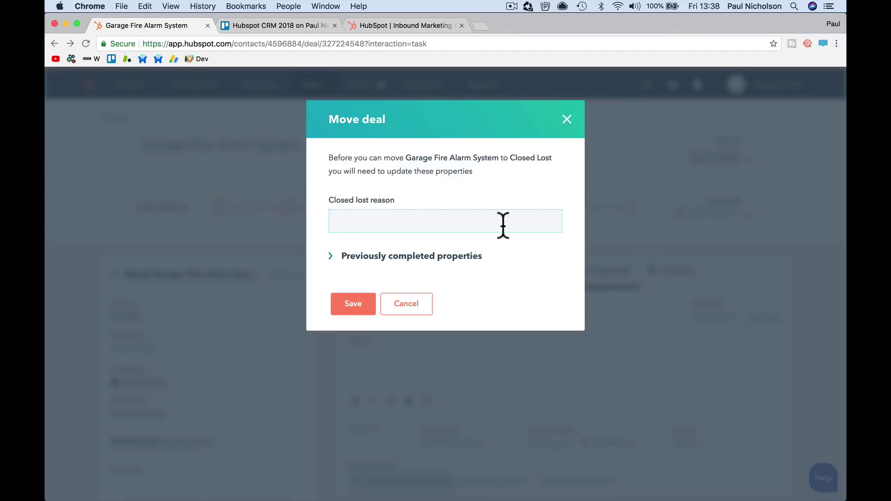
{"action": "type", "text": "lost to better proce"}
{"action": "key", "text": "BackSpace"}
{"action": "key", "text": "BackSpace"}
{"action": "key", "text": "BackSpace"}
{"action": "type", "text": "iced competitor."}
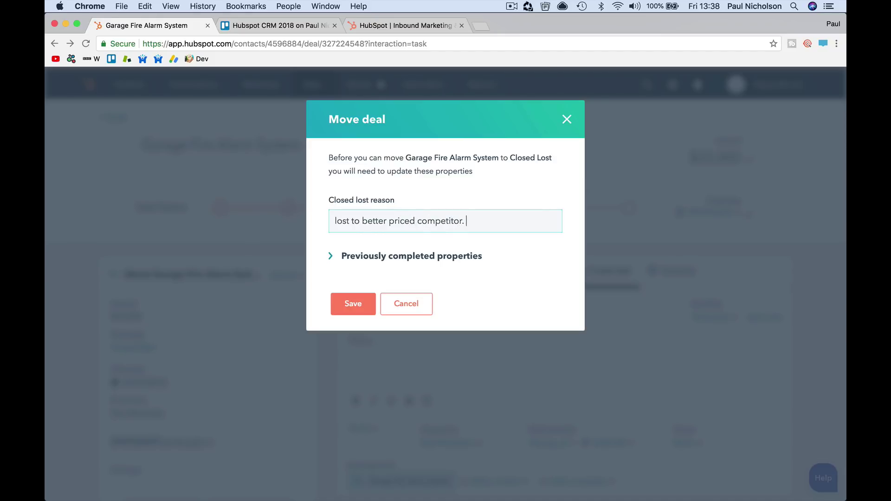
{"action": "left_click", "coordinate": [357, 304]}
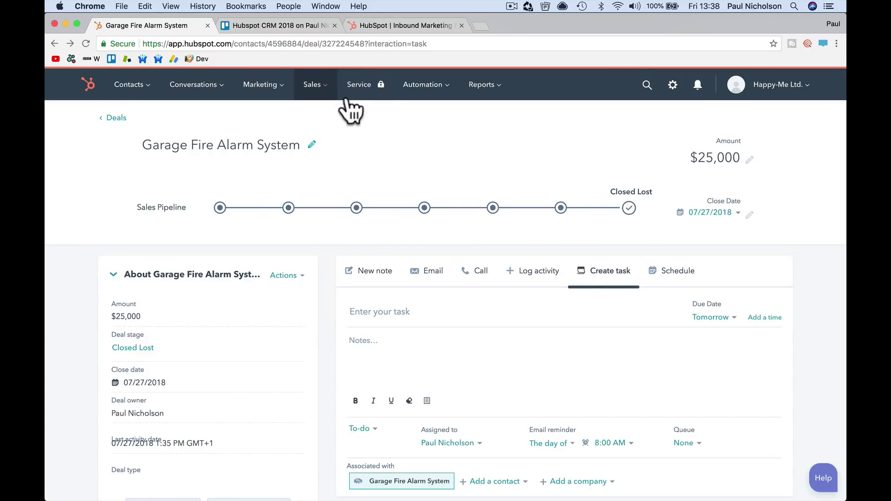
Show all deals in the board view and move the New CCTV System deal to the Decision Maker Bought-In stage.
{"action": "left_click", "coordinate": [313, 85]}
{"action": "left_click", "coordinate": [316, 138]}
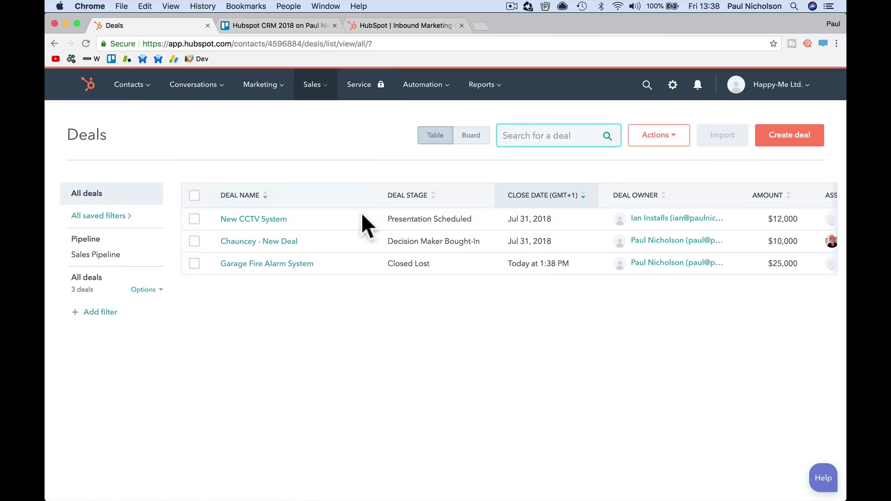
{"action": "left_click", "coordinate": [470, 135]}
{"action": "scroll", "coordinate": [488, 304], "scroll_direction": "right", "scroll_amount": 2}
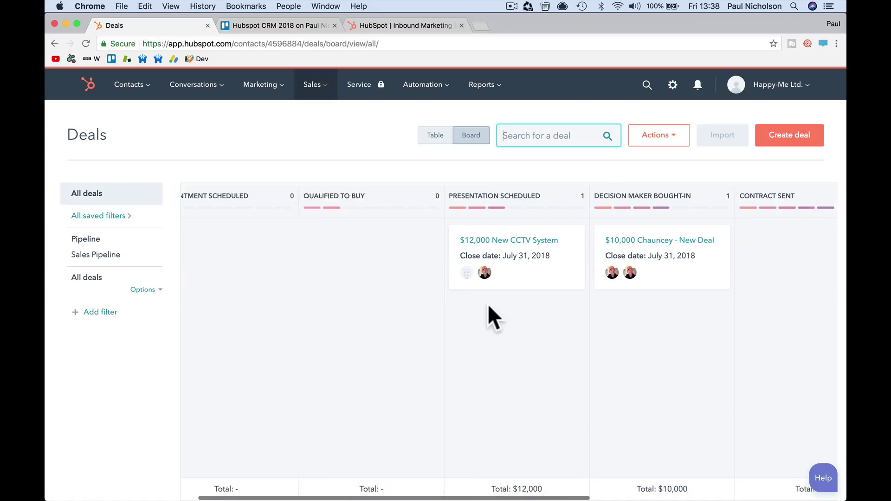
{"action": "scroll", "coordinate": [488, 304], "scroll_direction": "right", "scroll_amount": 10}
{"action": "scroll", "coordinate": [488, 305], "scroll_direction": "left", "scroll_amount": 10}
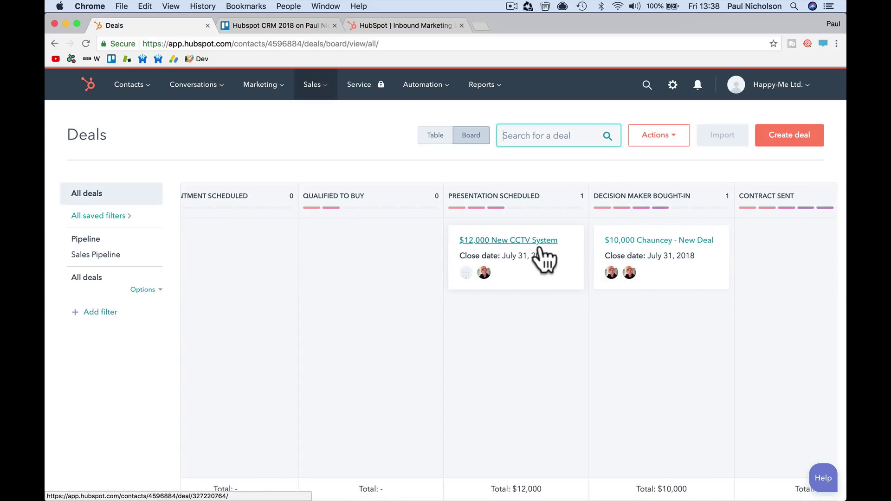
{"action": "scroll", "coordinate": [394, 286], "scroll_direction": "left", "scroll_amount": 2}
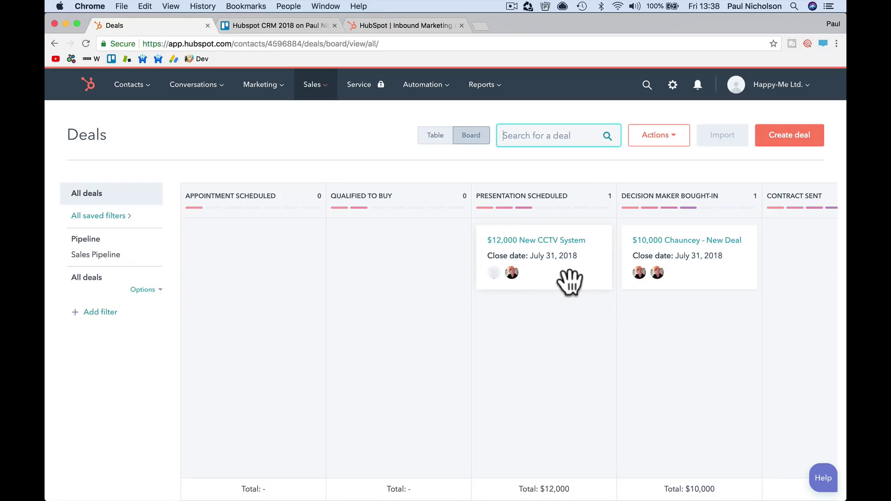
{"action": "left_click_drag", "start_coordinate": [571, 282], "coordinate": [717, 349]}
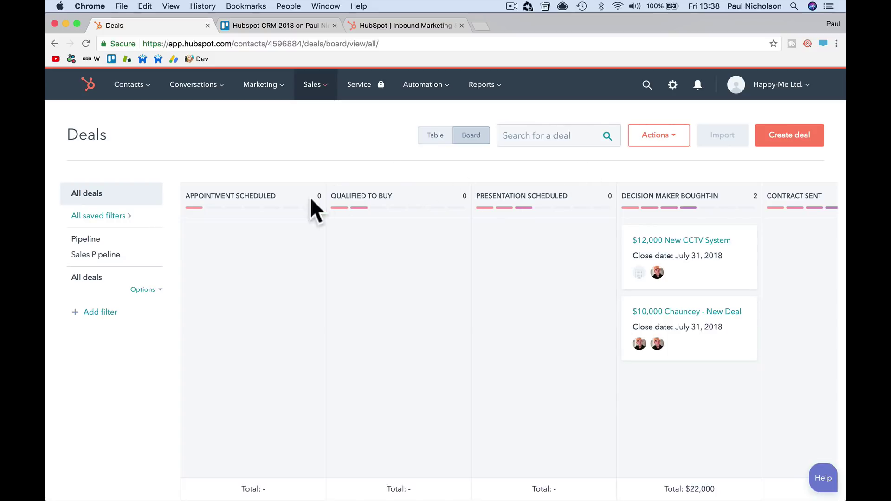
Start a new deal named "Corner Shop Breakin Need Alarm".
{"action": "left_click", "coordinate": [787, 137]}
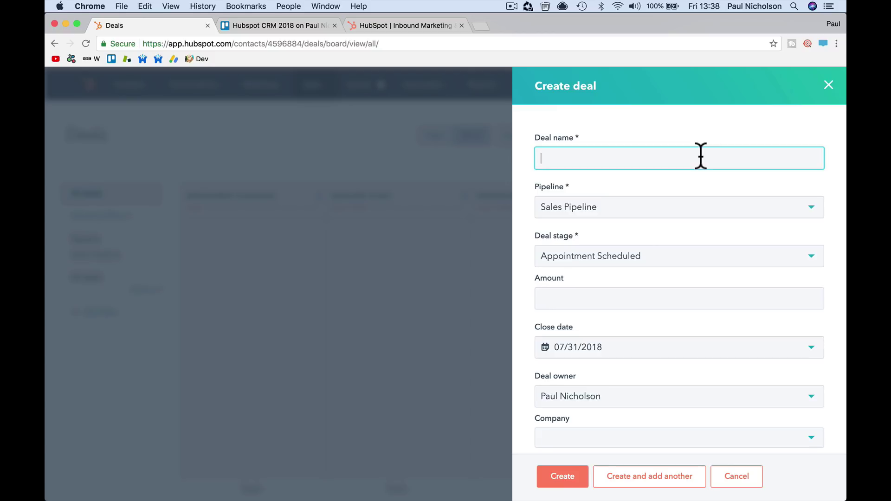
{"action": "type", "text": "Corner Shop"}
{"action": "type", "text": "Breakin Need"}
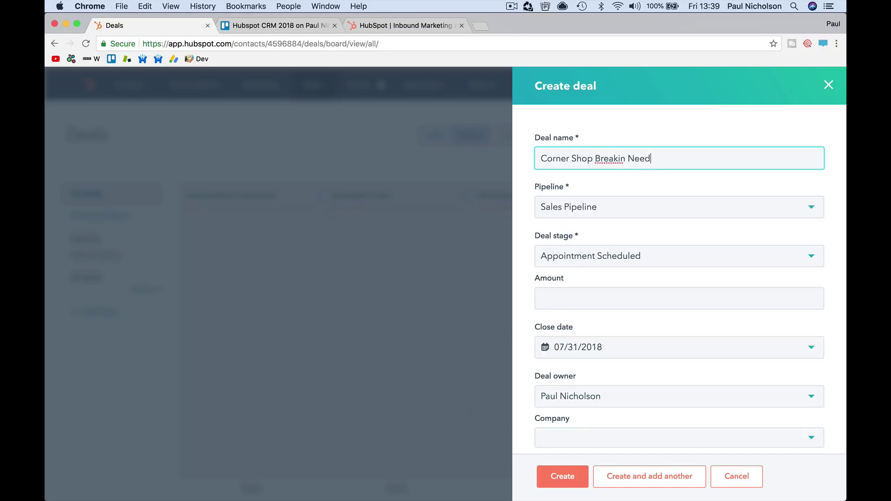
{"action": "type", "text": " Alarm"}
Keep the new deal in the Sales Pipeline and set its deal stage to Qualified To Buy.
{"action": "left_click", "coordinate": [679, 212]}
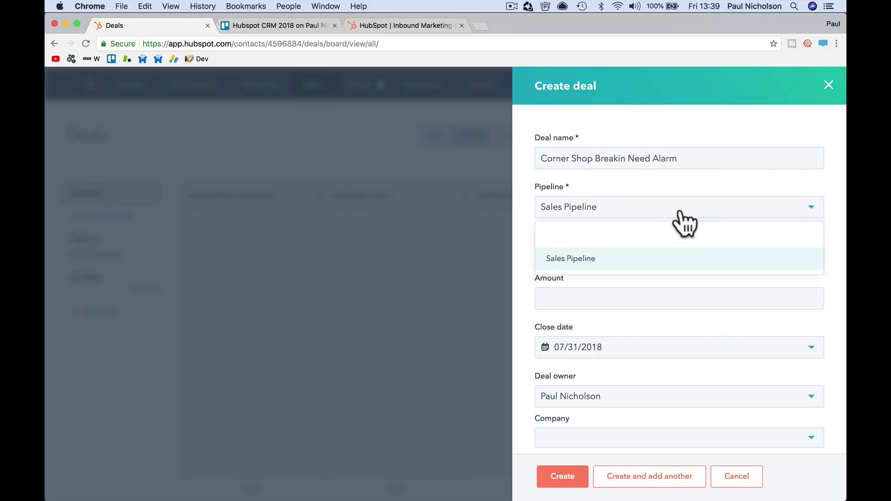
{"action": "left_click", "coordinate": [680, 257]}
{"action": "left_click", "coordinate": [680, 256]}
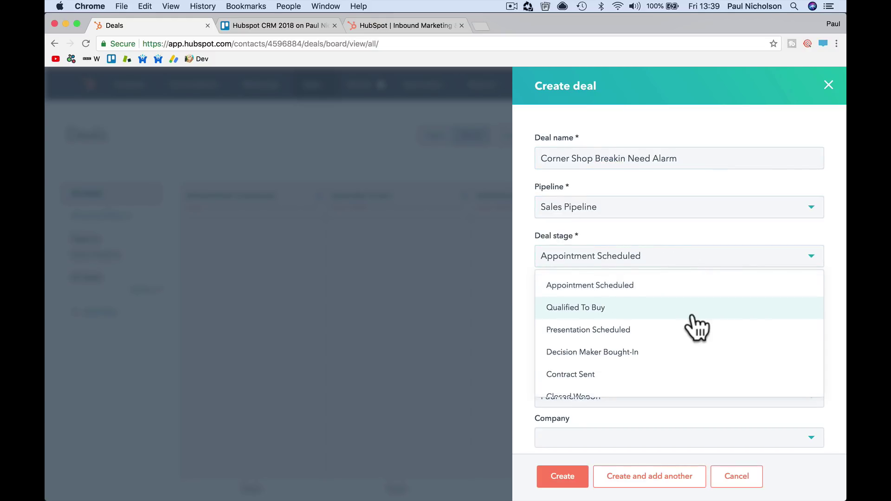
{"action": "left_click", "coordinate": [707, 309]}
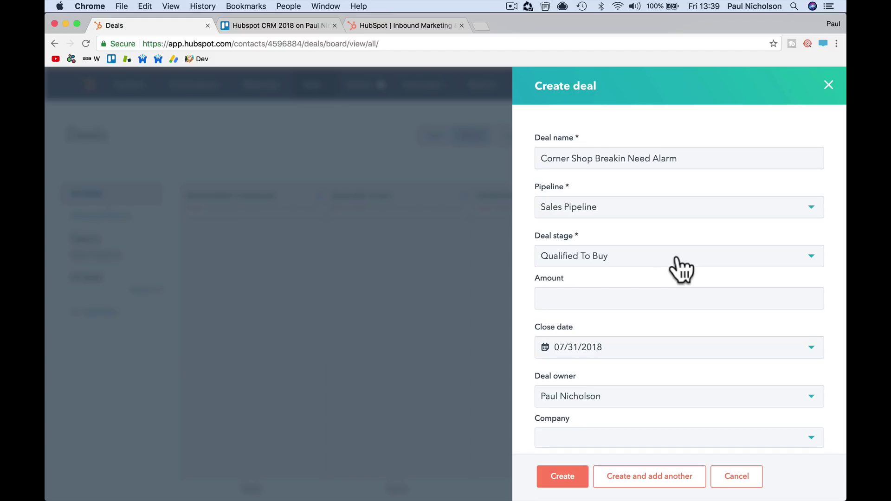
Set the deal's amount to $1,000 and its close date to 08/31/2018.
{"action": "scroll", "coordinate": [666, 278], "scroll_direction": "down", "scroll_amount": 3}
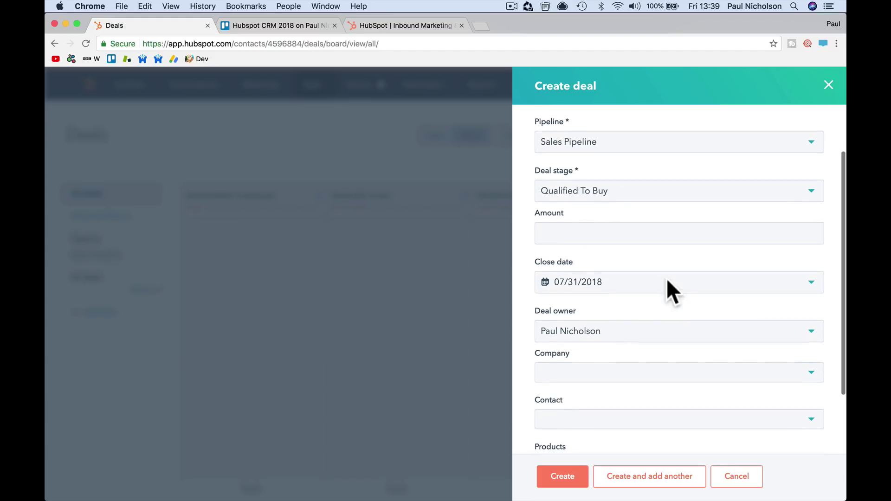
{"action": "left_click", "coordinate": [656, 227]}
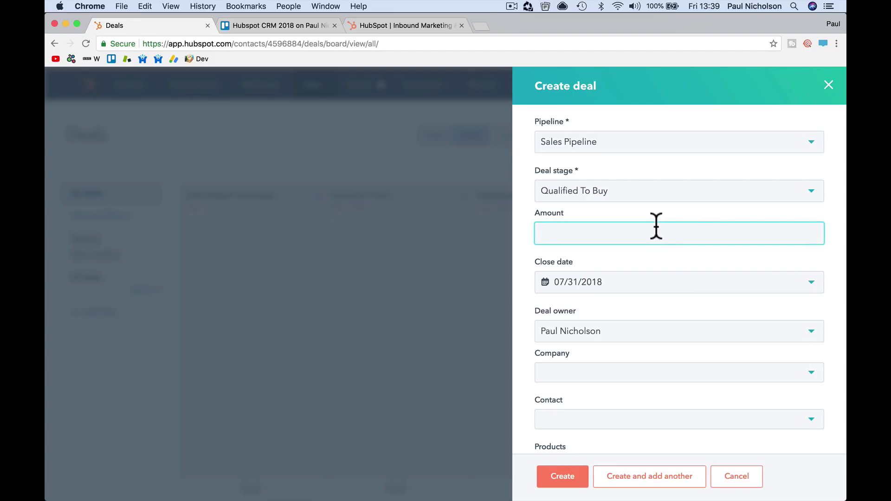
{"action": "type", "text": "1000"}
{"action": "key", "text": "Tab"}
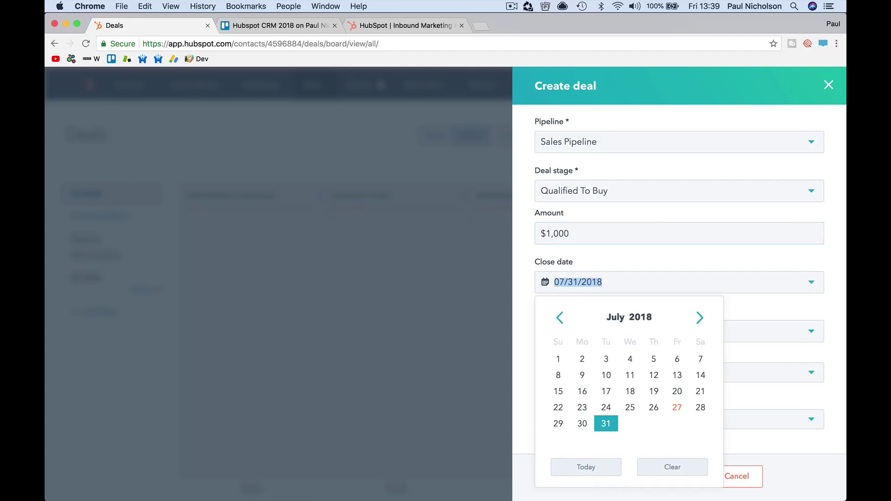
{"action": "left_click", "coordinate": [699, 317]}
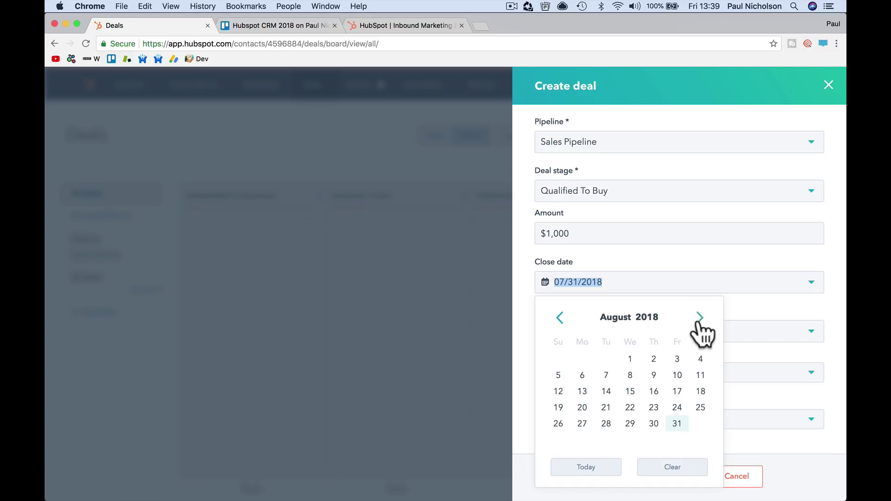
{"action": "left_click", "coordinate": [676, 423]}
Search the companies for "s" and link the deal to the company with the domain ikgbordendivsnharscocorp.com.
{"action": "left_click", "coordinate": [638, 374]}
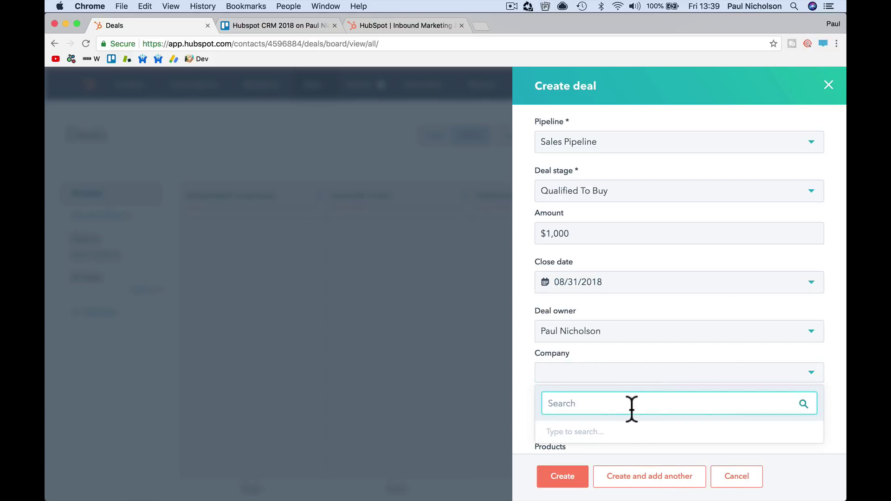
{"action": "type", "text": "shop"}
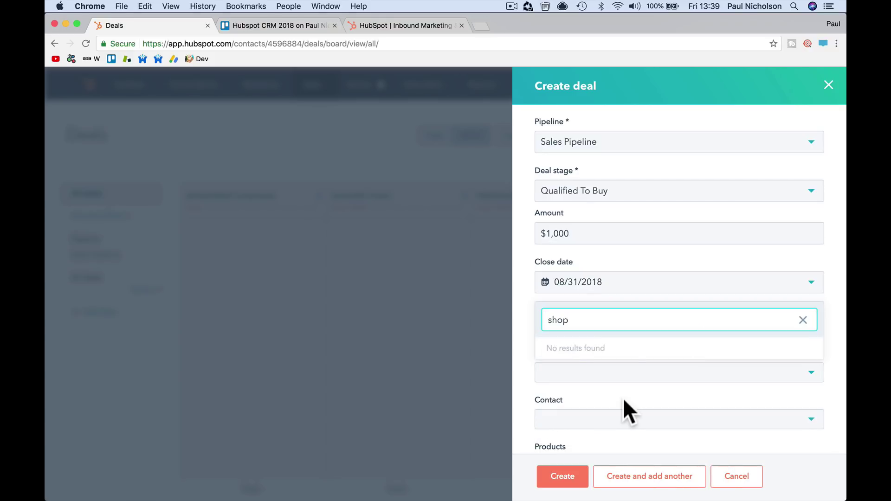
{"action": "key", "text": "BackSpace"}
{"action": "key", "text": "BackSpace"}
{"action": "key", "text": "BackSpace"}
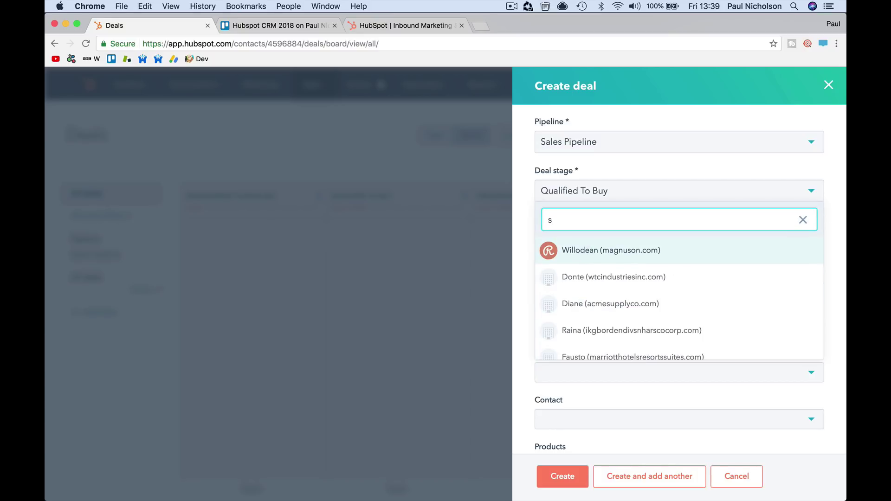
{"action": "left_click", "coordinate": [651, 330]}
Search the contacts for "pa", link a matching contact to the deal, and create the deal.
{"action": "scroll", "coordinate": [639, 343], "scroll_direction": "down", "scroll_amount": 4}
{"action": "left_click", "coordinate": [642, 343]}
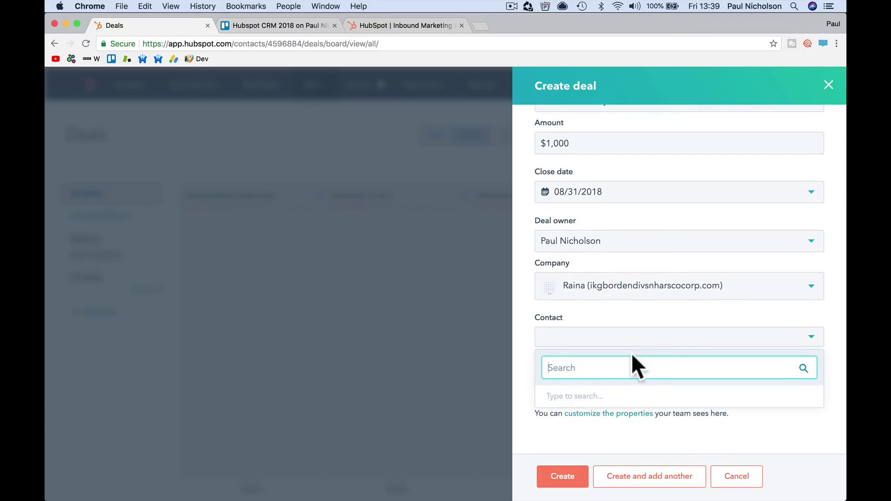
{"action": "left_click", "coordinate": [619, 313]}
{"action": "left_click", "coordinate": [596, 341]}
{"action": "type", "text": "pa"}
{"action": "left_click", "coordinate": [597, 265]}
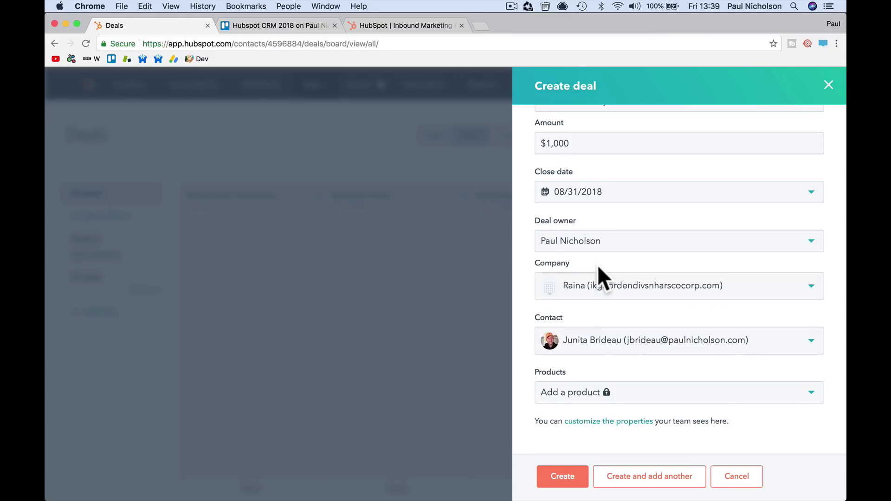
{"action": "left_click", "coordinate": [563, 478]}
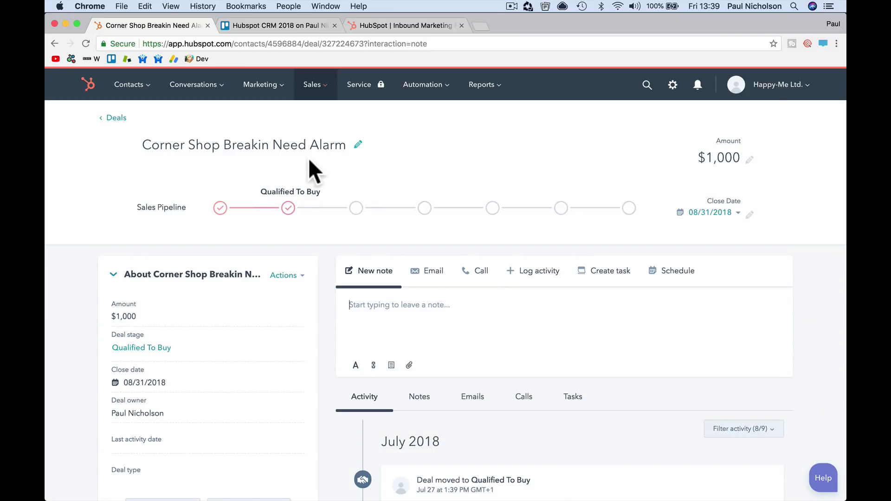
Rename the Corner Shop deal to the customer's title and surname followed by "Alarm Upgrade" and save the name.
{"action": "left_click", "coordinate": [358, 146]}
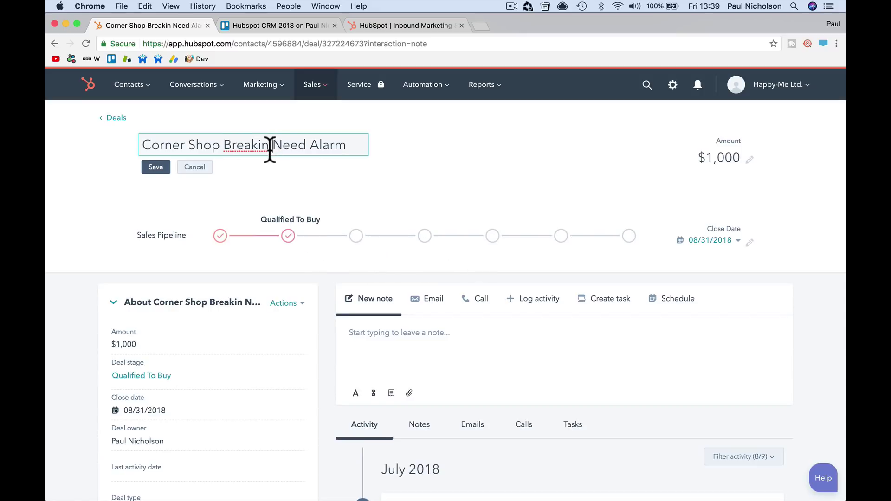
{"action": "left_click_drag", "start_coordinate": [270, 145], "coordinate": [127, 143]}
{"action": "type", "text": "Mr Smith"}
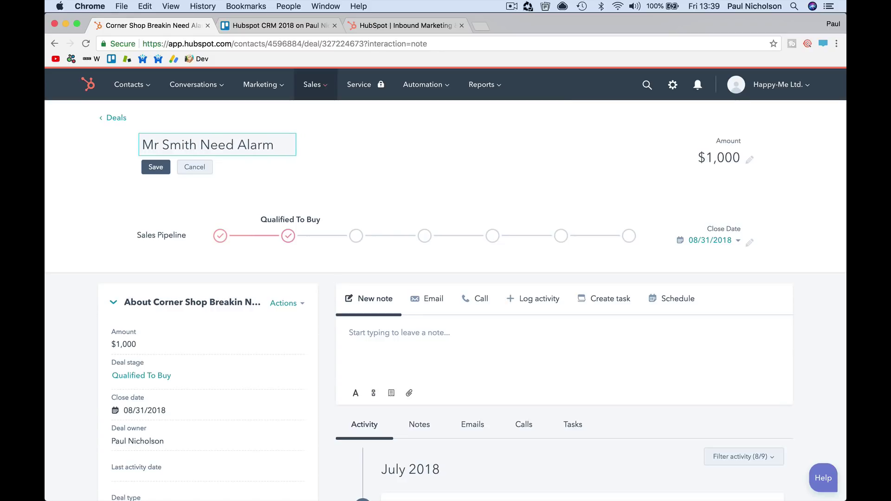
{"action": "key", "text": "Right"}
{"action": "key", "text": "Right"}
{"action": "key", "text": "Right"}
{"action": "key", "text": "Right"}
{"action": "key", "text": "BackSpace"}
{"action": "key", "text": "BackSpace"}
{"action": "key", "text": "BackSpace"}
{"action": "key", "text": "BackSpace"}
{"action": "key", "text": "BackSpace"}
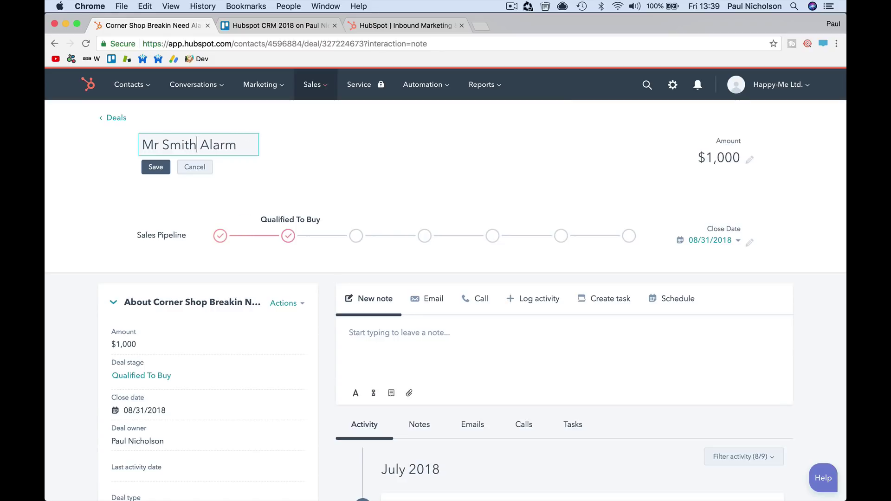
{"action": "key", "text": "Right"}
{"action": "key", "text": "Right"}
{"action": "key", "text": "Right"}
{"action": "key", "text": "Right"}
{"action": "key", "text": "Right"}
{"action": "type", "text": "Upgrade"}
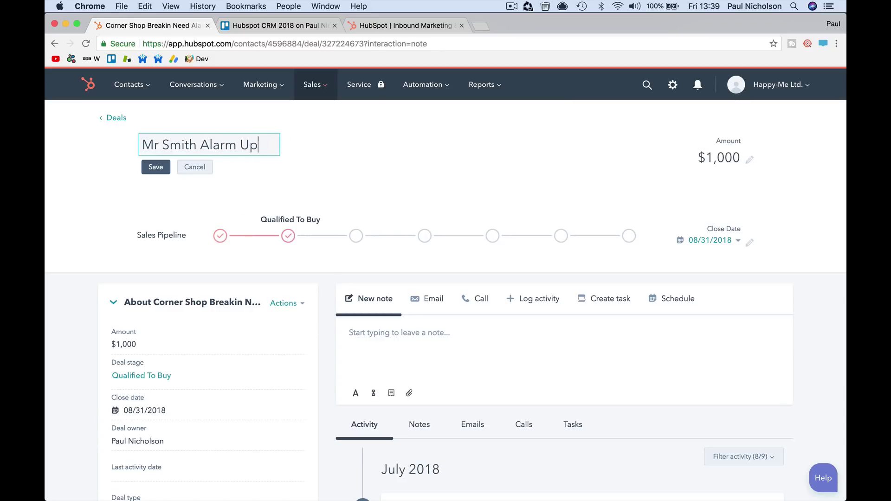
{"action": "left_click", "coordinate": [153, 167]}
Save a note on the deal recording the visit to the customer, with "5th break in, in 5 months. Alarm not working.".
{"action": "left_click", "coordinate": [449, 322]}
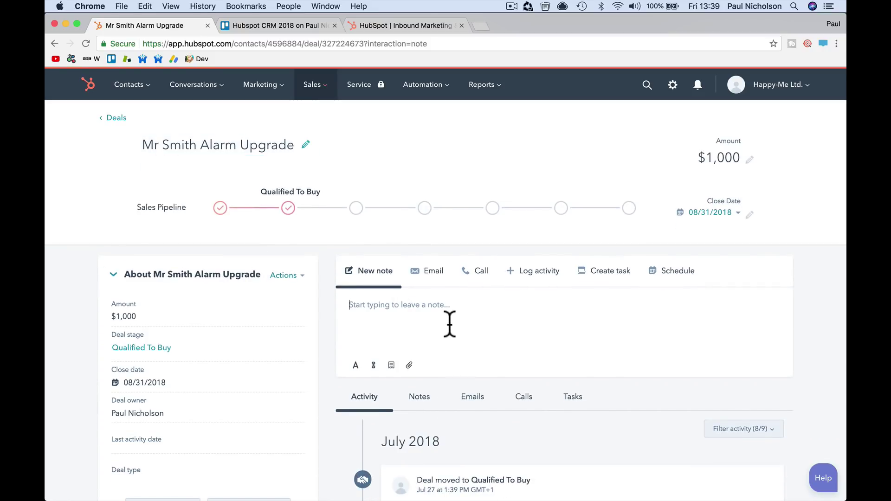
{"action": "type", "text": "went go"}
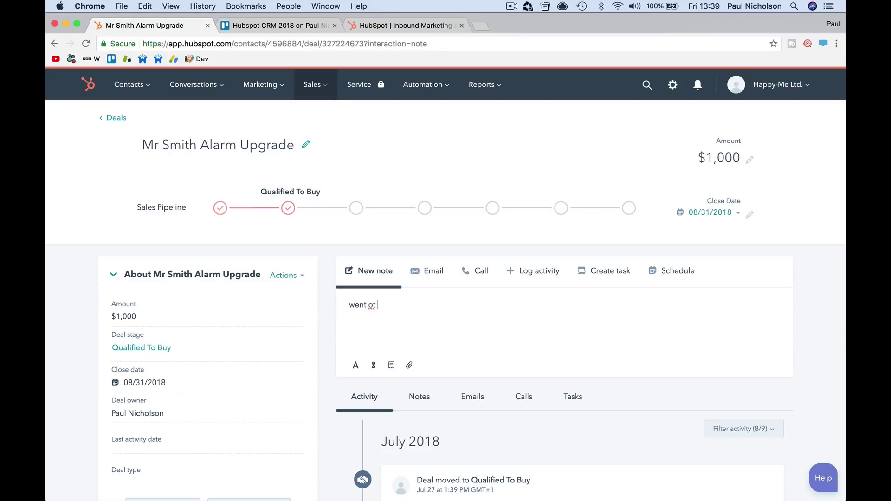
{"action": "key", "text": "BackSpace"}
{"action": "key", "text": "BackSpace"}
{"action": "type", "text": "to m"}
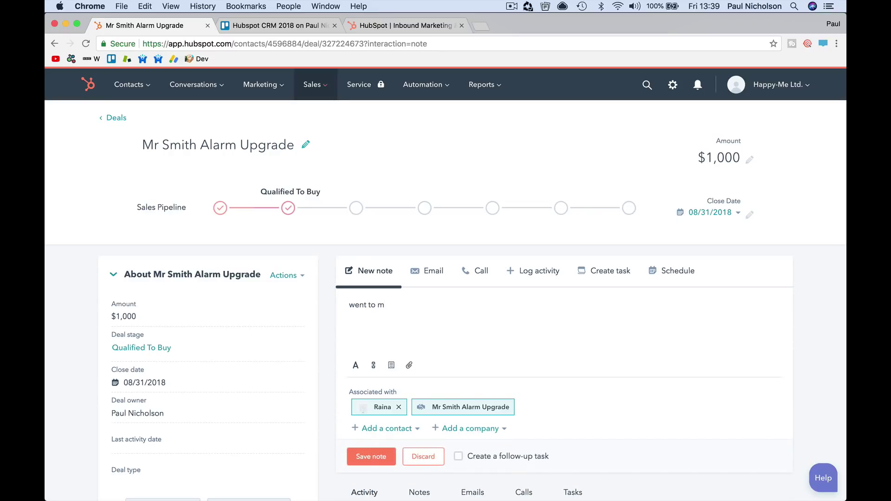
{"action": "type", "text": "r smith. 5th breakin"}
{"action": "key", "text": "BackSpace"}
{"action": "key", "text": "BackSpace"}
{"action": "key", "text": "BackSpace"}
{"action": "type", "text": "in"}
{"action": "type", "text": "in 5 months."}
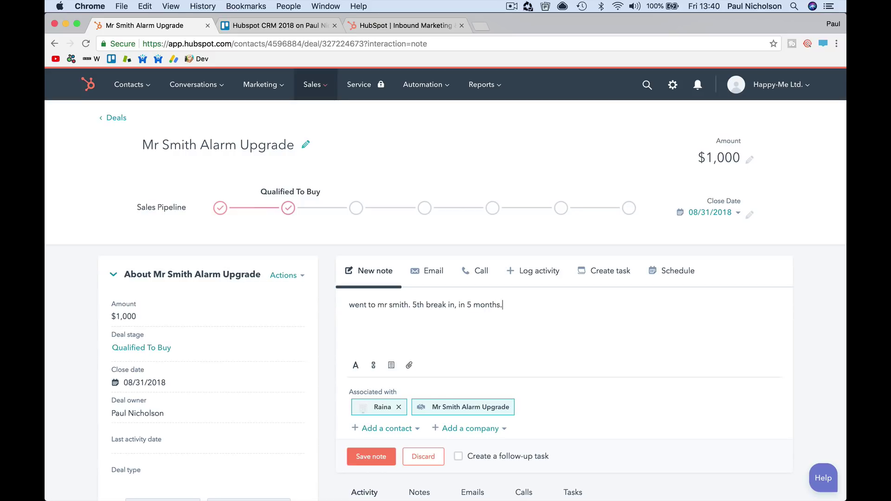
{"action": "type", "text": " Alarm not working."}
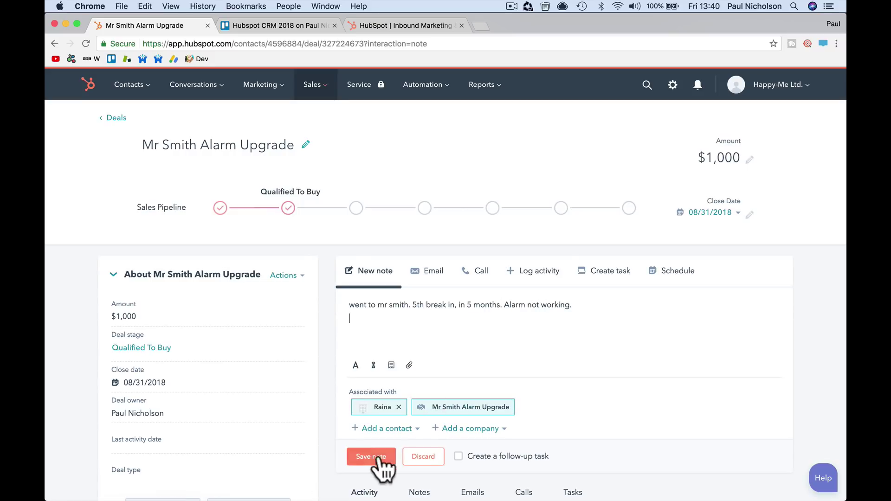
{"action": "left_click", "coordinate": [373, 458]}
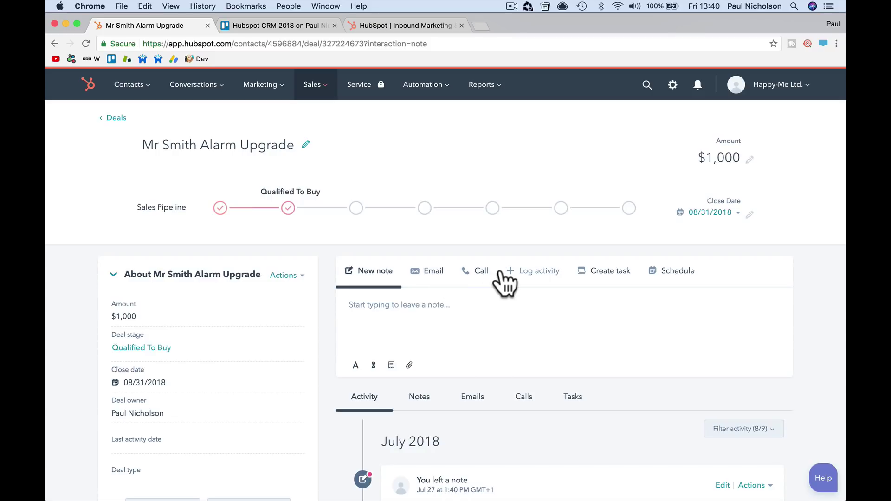
Return to the deals board and look over the deals in every stage through Closed Lost.
{"action": "mouse_move", "coordinate": [322, 99]}
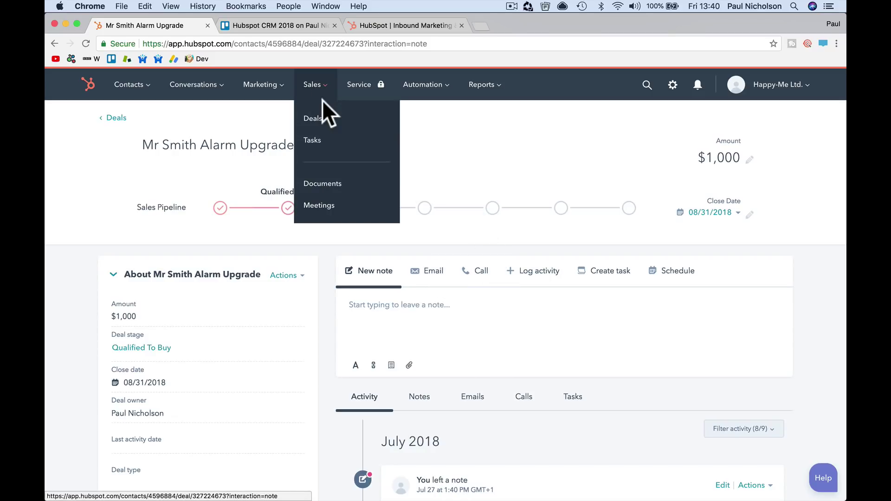
{"action": "left_click", "coordinate": [324, 118]}
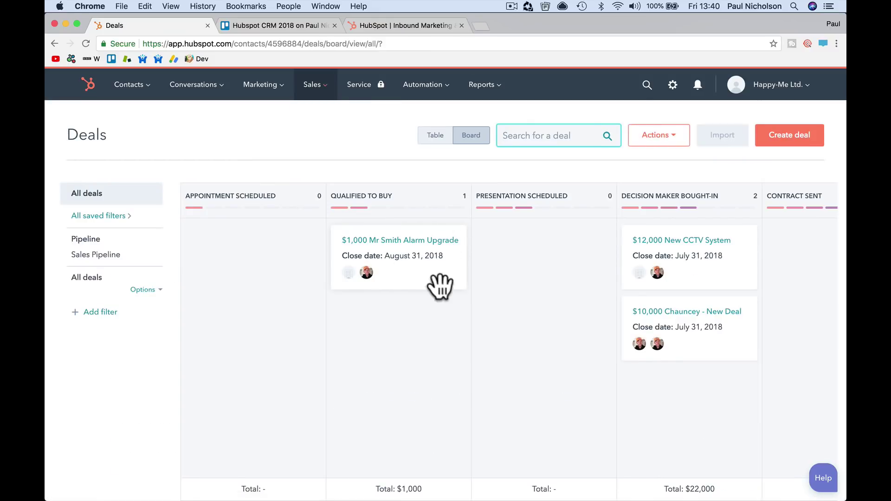
{"action": "scroll", "coordinate": [591, 296], "scroll_direction": "right", "scroll_amount": 10}
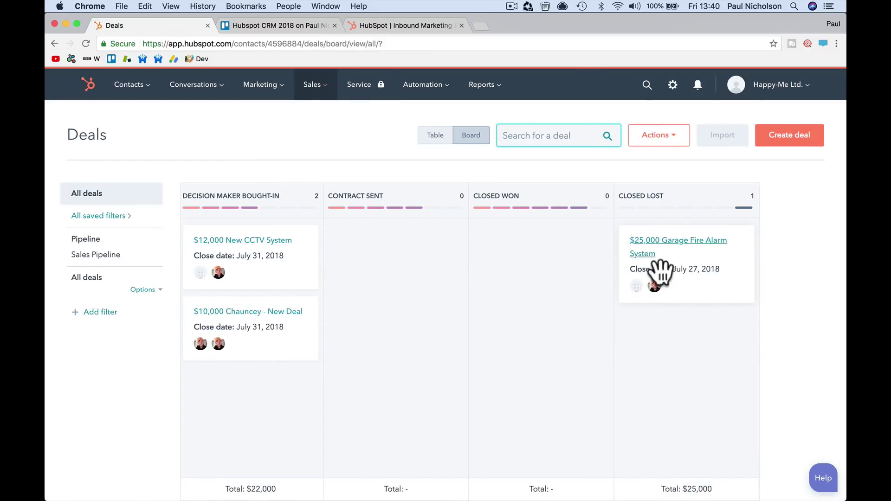
{"action": "scroll", "coordinate": [371, 278], "scroll_direction": "left", "scroll_amount": 10}
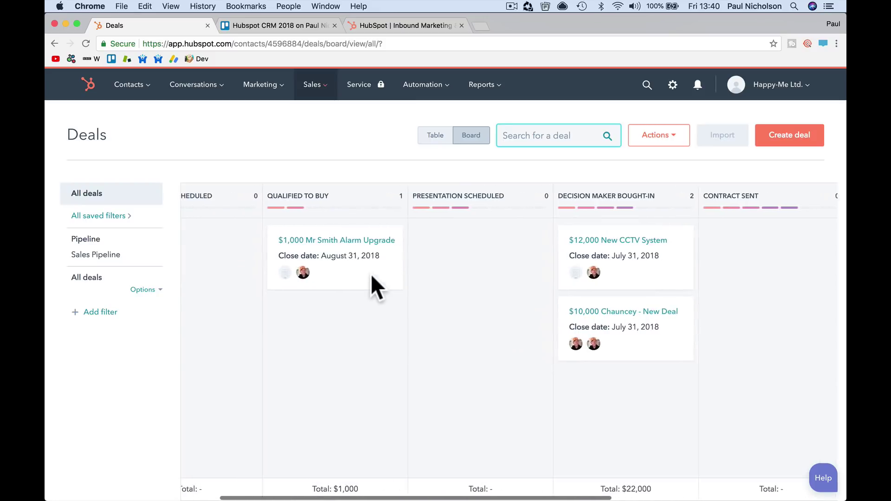
{"action": "scroll", "coordinate": [371, 274], "scroll_direction": "right", "scroll_amount": 10}
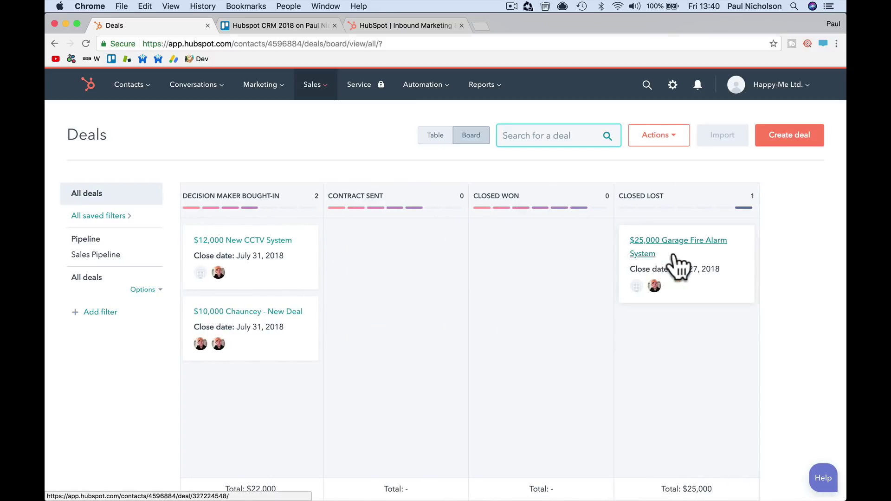
Open the Garage Fire Alarm System deal from Closed Lost and review its activity history and company details.
{"action": "left_click", "coordinate": [708, 261]}
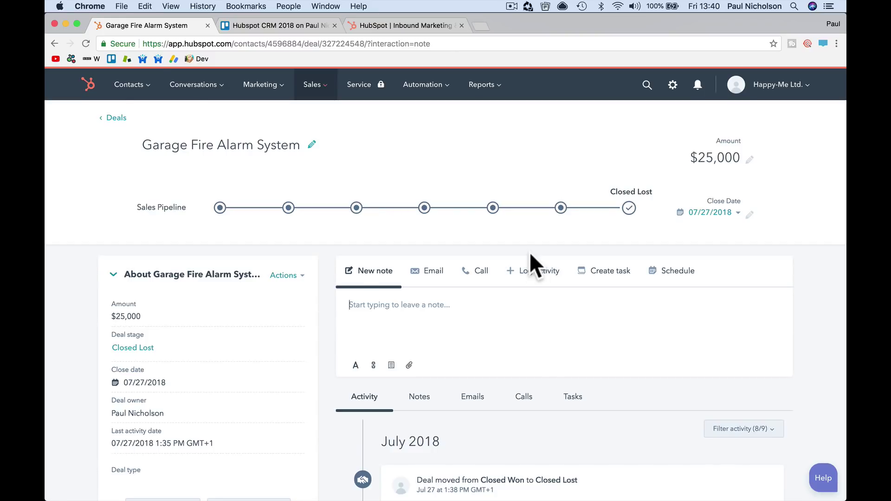
{"action": "scroll", "coordinate": [530, 252], "scroll_direction": "down", "scroll_amount": 10}
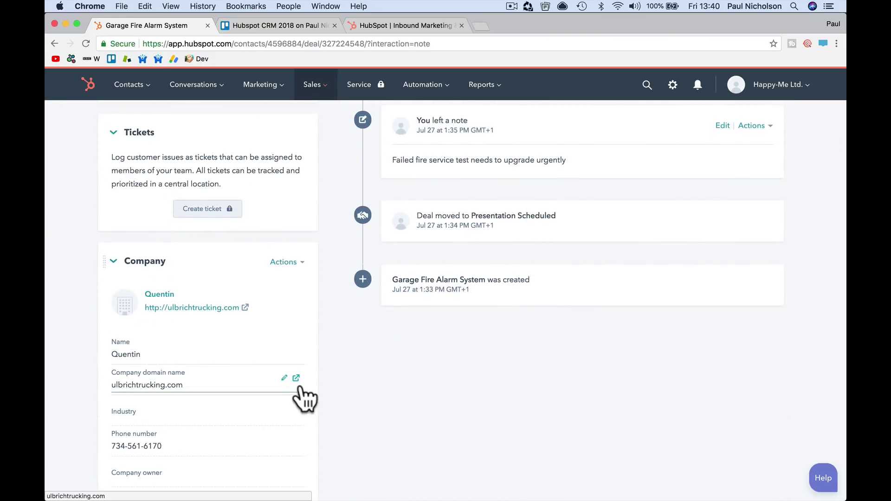
{"action": "scroll", "coordinate": [485, 366], "scroll_direction": "up", "scroll_amount": 3}
{"action": "scroll", "coordinate": [485, 361], "scroll_direction": "up", "scroll_amount": 10}
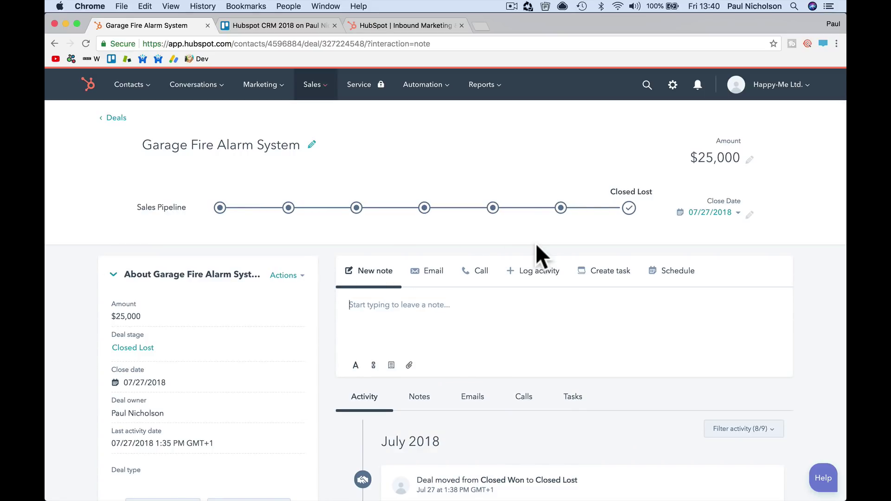
Move the Garage Fire Alarm System deal back to Closed Won and save a note giving the job number.
{"action": "left_click", "coordinate": [561, 208]}
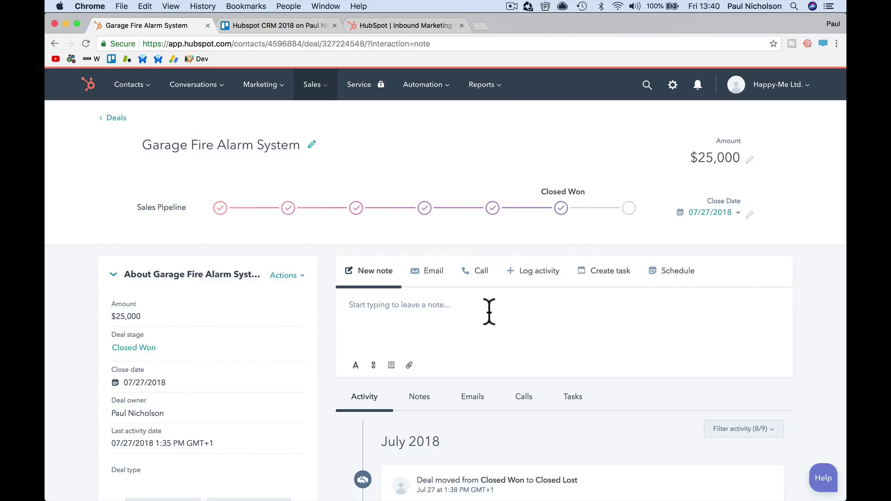
{"action": "type", "text": "Jo"}
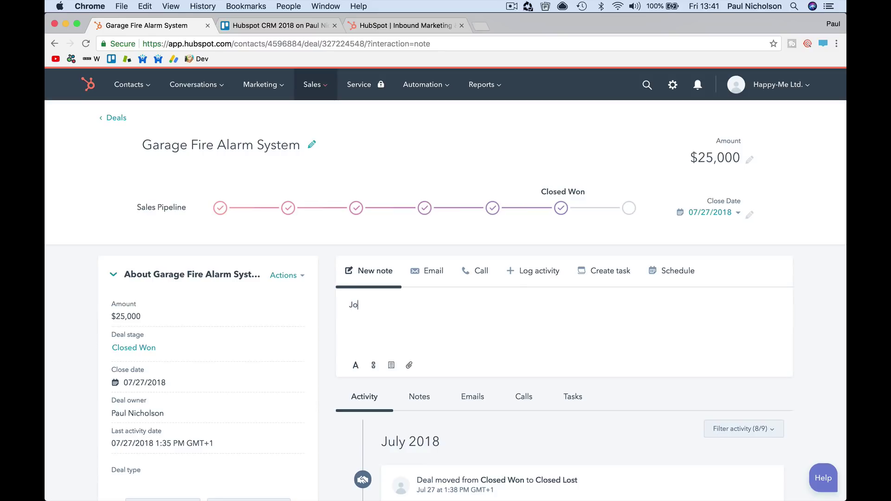
{"action": "type", "text": "b number 123445"}
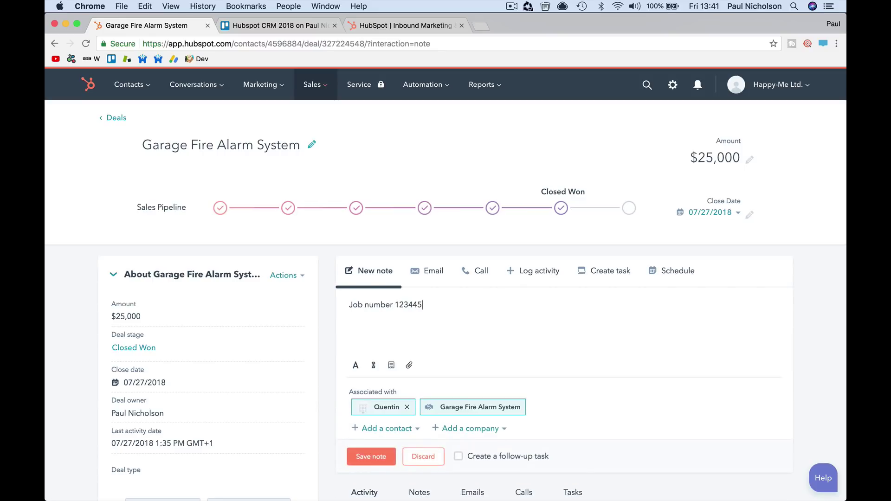
{"action": "left_click", "coordinate": [373, 458]}
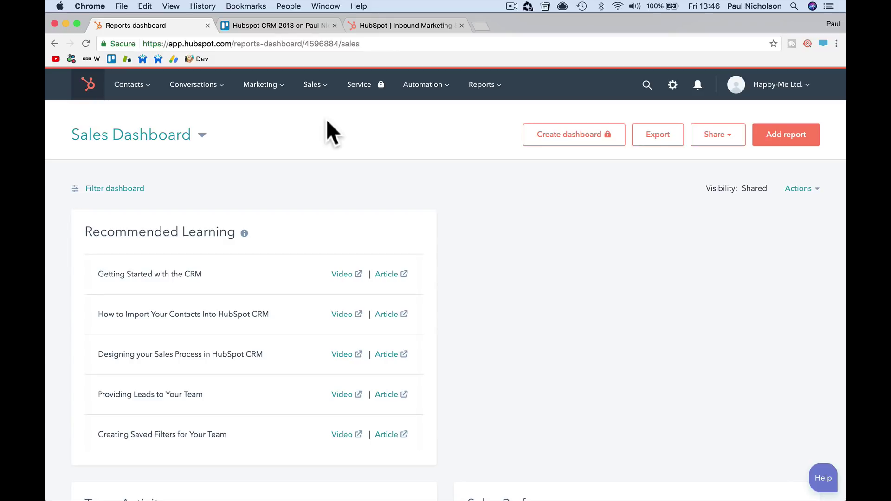
Open the sales tasks list and start a new task titled "Follow Up Email - After Quote".
{"action": "mouse_move", "coordinate": [320, 91]}
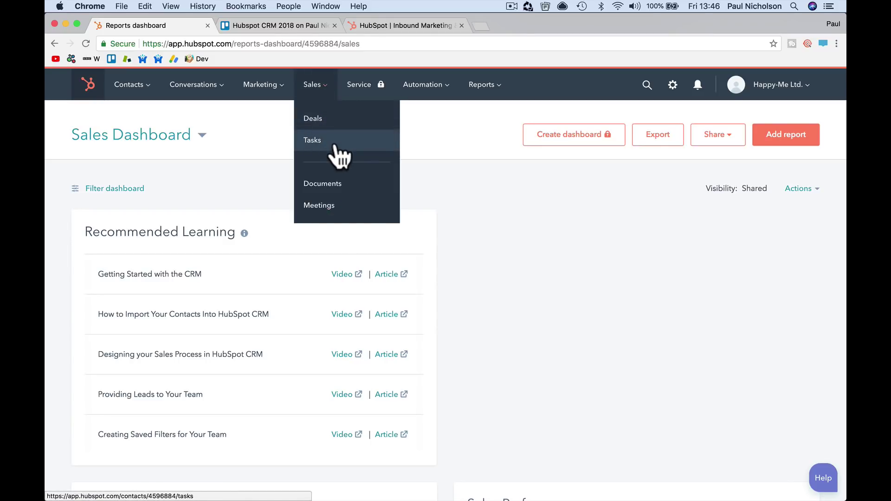
{"action": "left_click", "coordinate": [336, 148]}
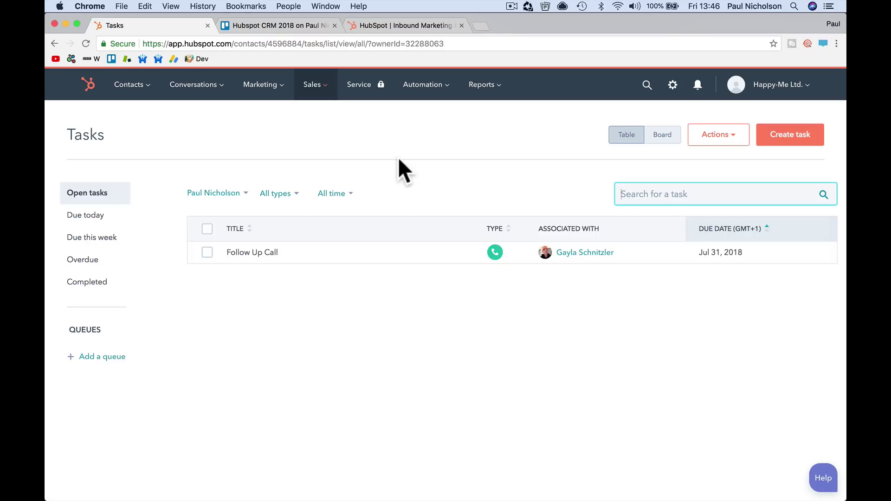
{"action": "left_click", "coordinate": [311, 88]}
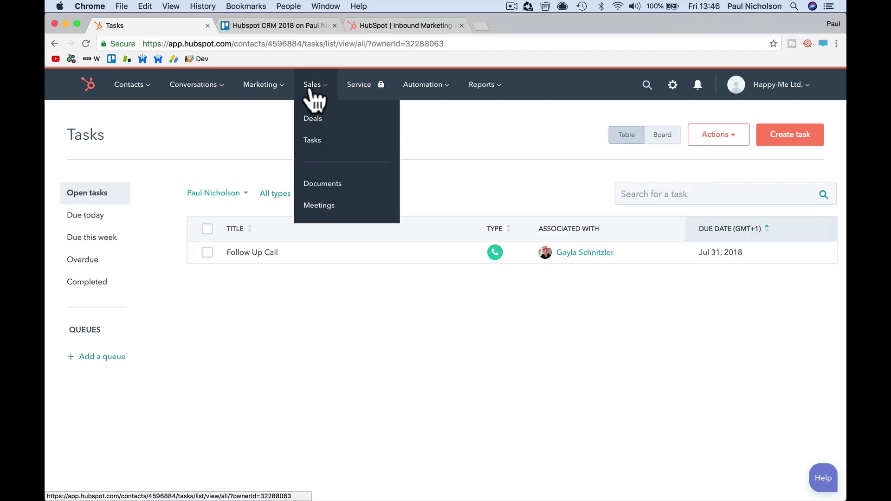
{"action": "left_click", "coordinate": [335, 142]}
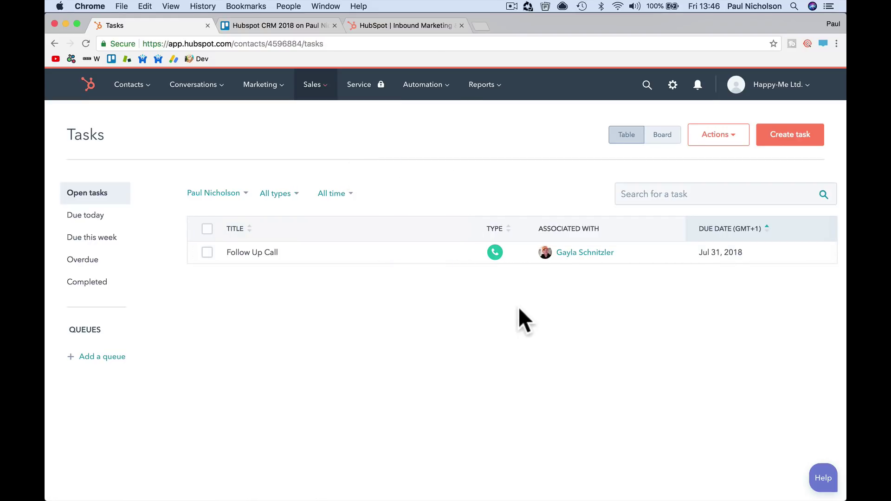
{"action": "left_click", "coordinate": [782, 146]}
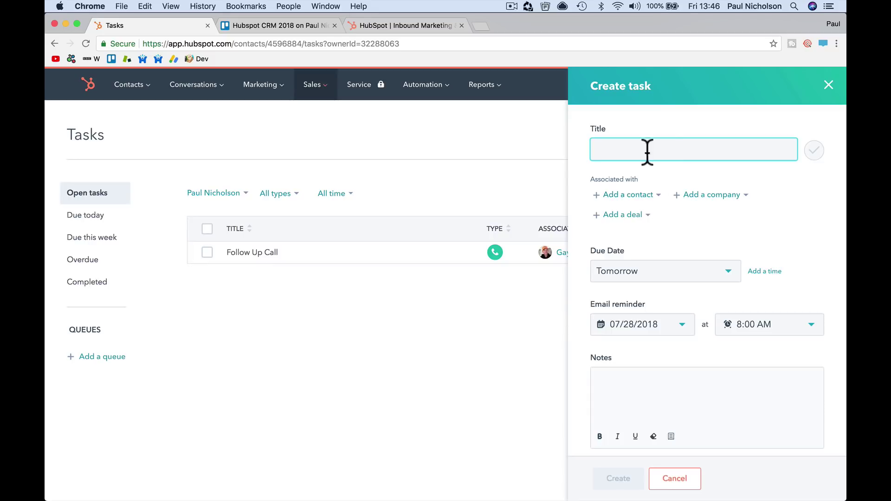
{"action": "type", "text": "Fo"}
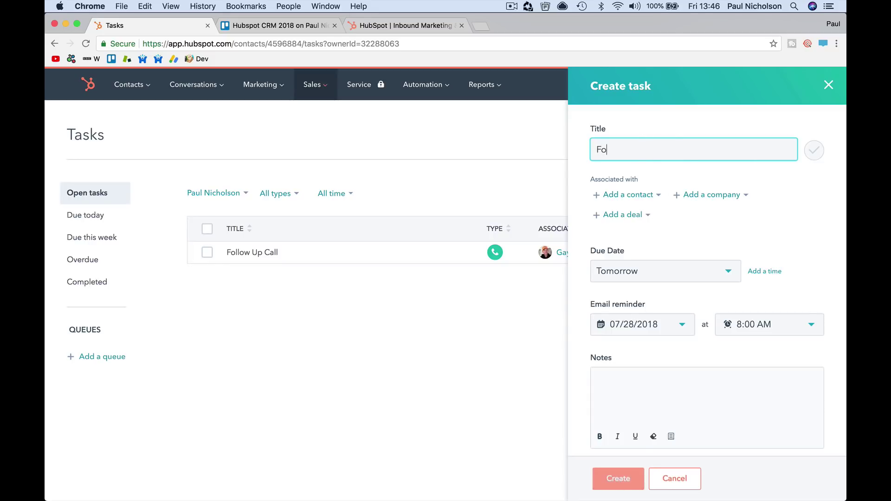
{"action": "type", "text": "llow Up "}
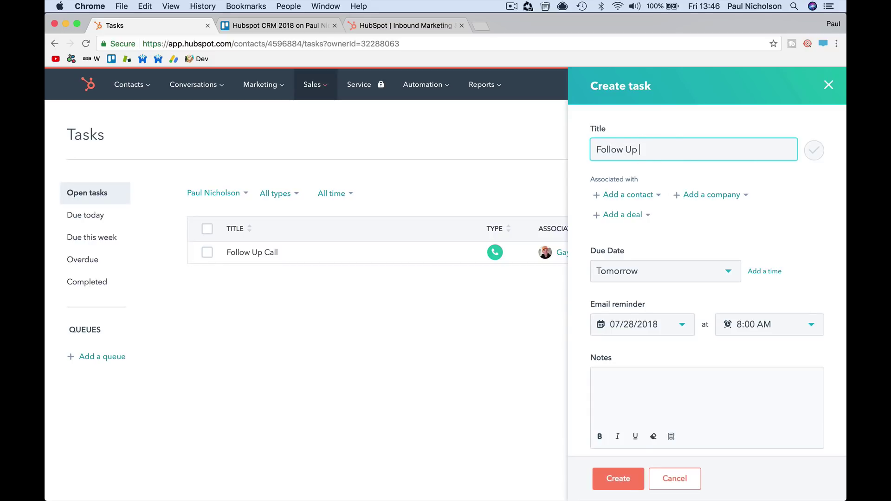
{"action": "type", "text": "Email - After Quote"}
Associate the new task with the customer's contact record, the company Happy-Me Ltd. and the New CCTV System deal.
{"action": "left_click", "coordinate": [654, 199]}
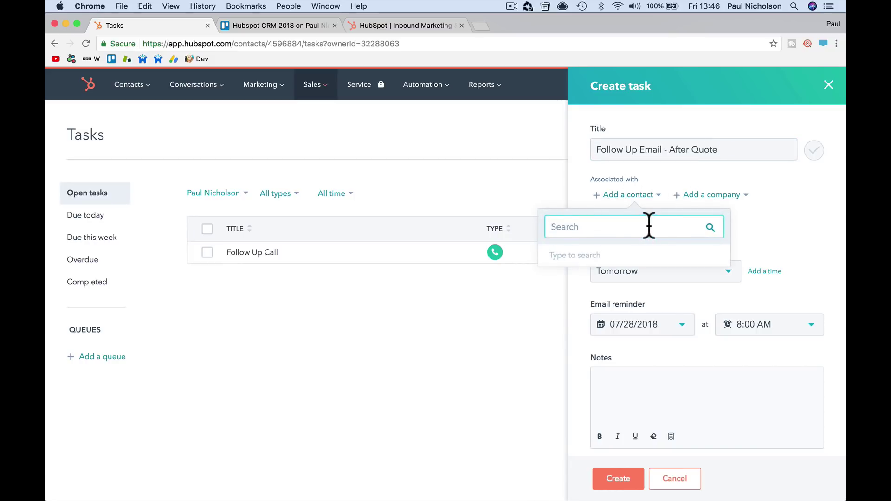
{"action": "type", "text": "paul"}
{"action": "left_click", "coordinate": [644, 250]}
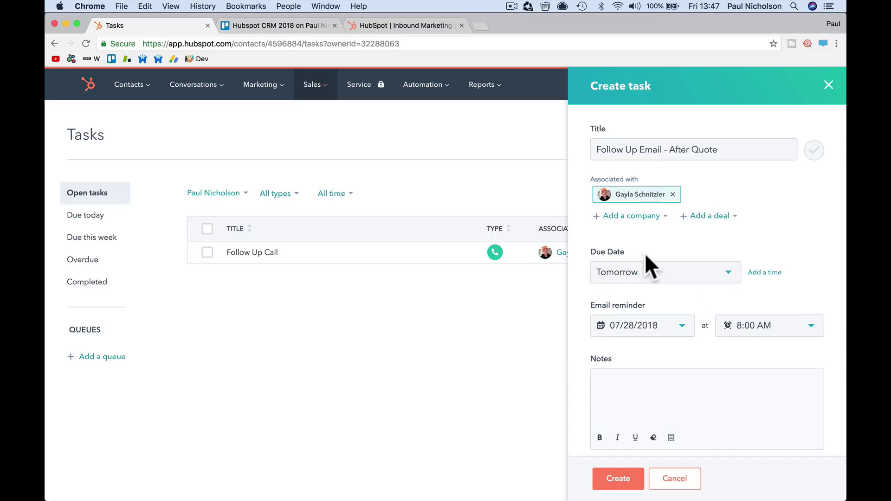
{"action": "left_click", "coordinate": [659, 223]}
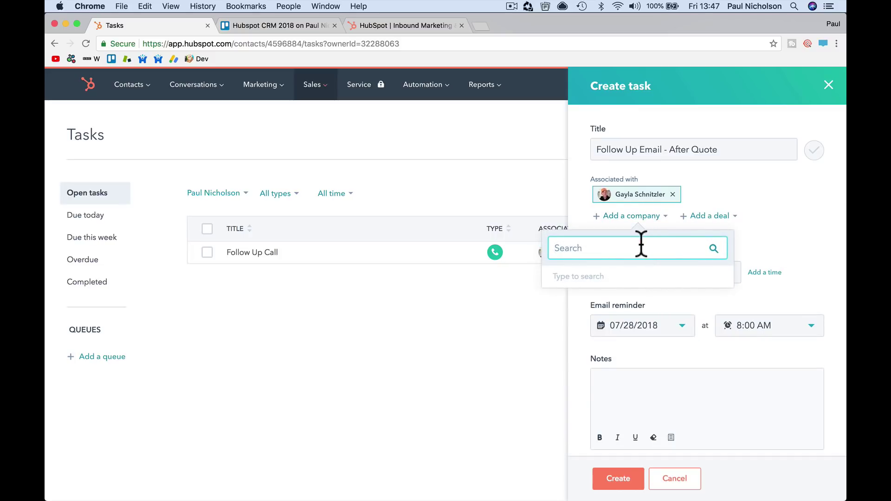
{"action": "type", "text": "paul"}
{"action": "left_click", "coordinate": [642, 278]}
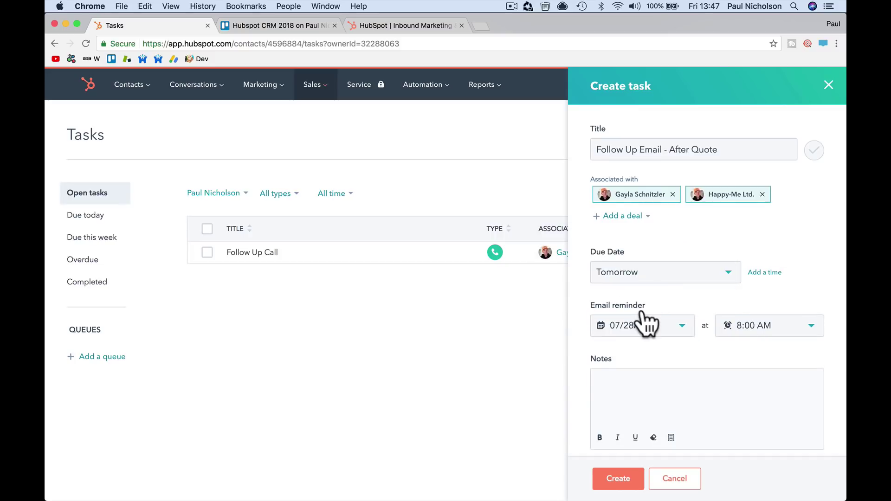
{"action": "left_click", "coordinate": [646, 218]}
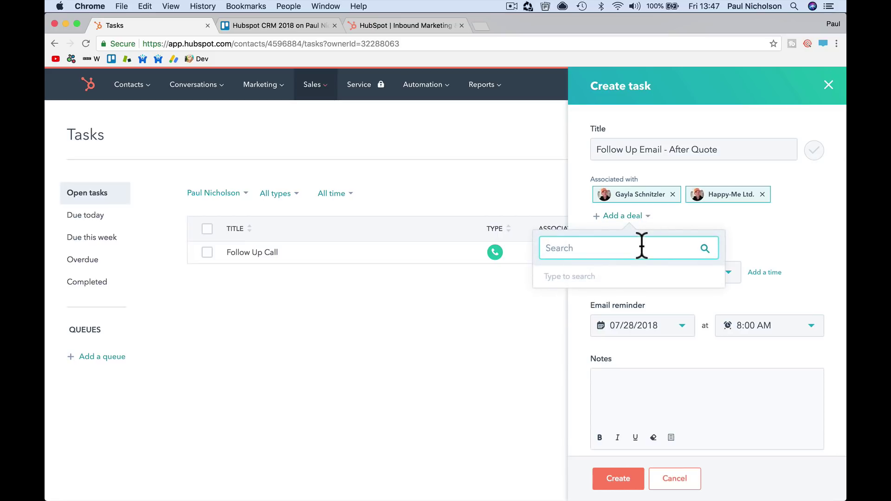
{"action": "type", "text": "cctv"}
{"action": "left_click", "coordinate": [643, 277]}
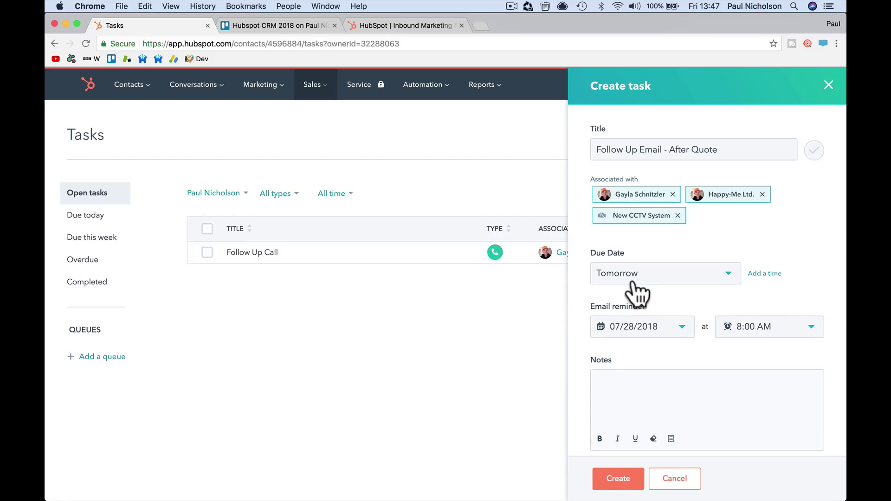
Set the task due in 4 business days (Thursday), with an email reminder on 07/27/2018 at 9:30 AM.
{"action": "left_click", "coordinate": [700, 279]}
{"action": "scroll", "coordinate": [689, 384], "scroll_direction": "down", "scroll_amount": 3}
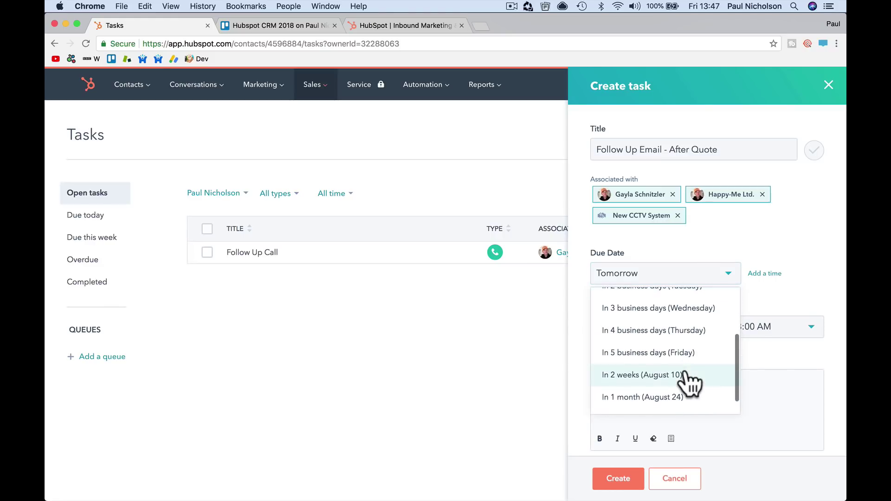
{"action": "scroll", "coordinate": [677, 352], "scroll_direction": "up", "scroll_amount": 2}
{"action": "left_click", "coordinate": [676, 348]}
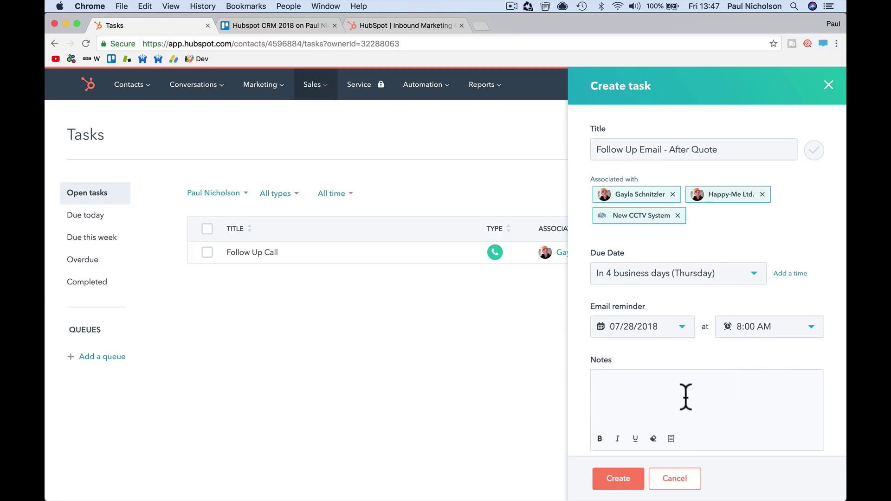
{"action": "left_click", "coordinate": [675, 329]}
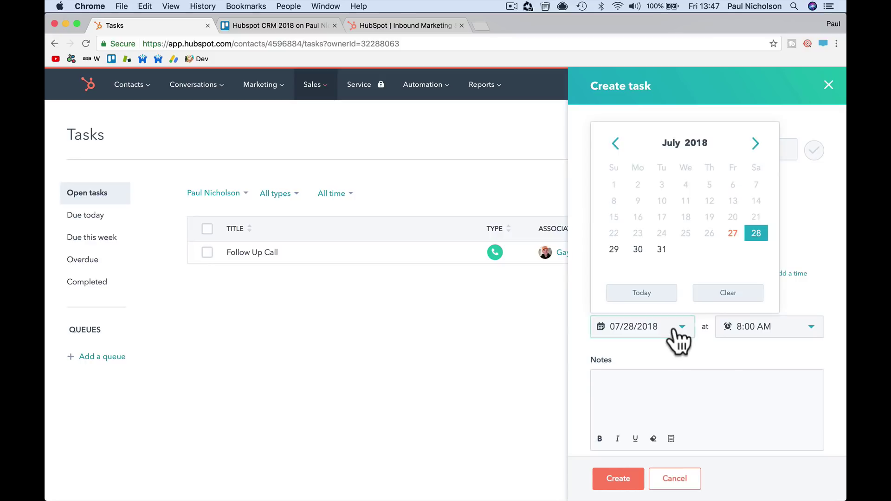
{"action": "left_click", "coordinate": [732, 233]}
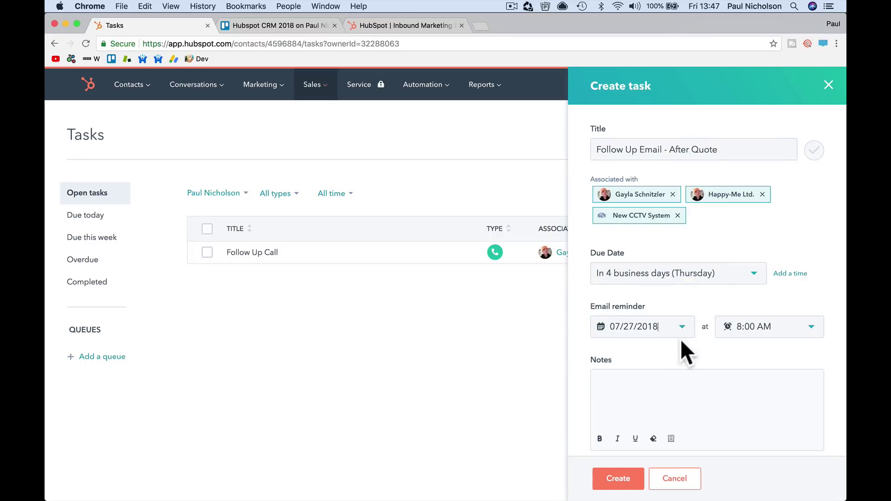
{"action": "scroll", "coordinate": [675, 361], "scroll_direction": "down", "scroll_amount": 2}
{"action": "scroll", "coordinate": [675, 361], "scroll_direction": "down", "scroll_amount": 2}
{"action": "left_click", "coordinate": [784, 263]}
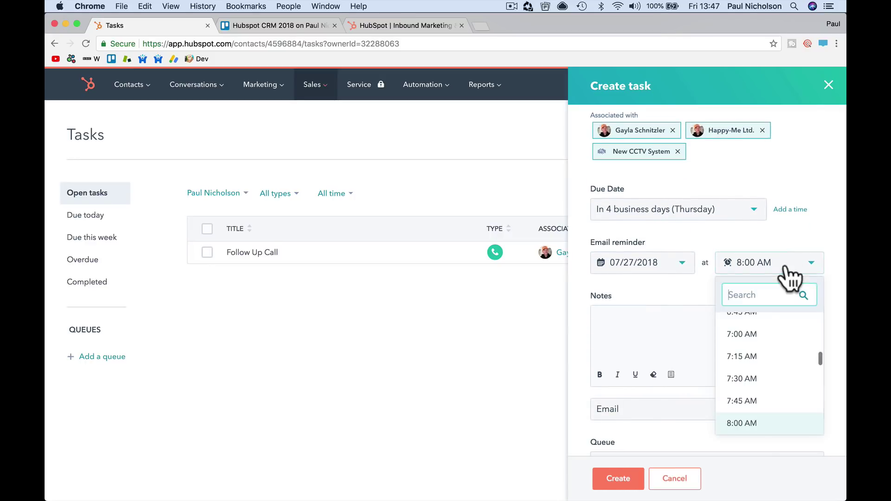
{"action": "scroll", "coordinate": [763, 406], "scroll_direction": "down", "scroll_amount": 4}
{"action": "left_click", "coordinate": [757, 379]}
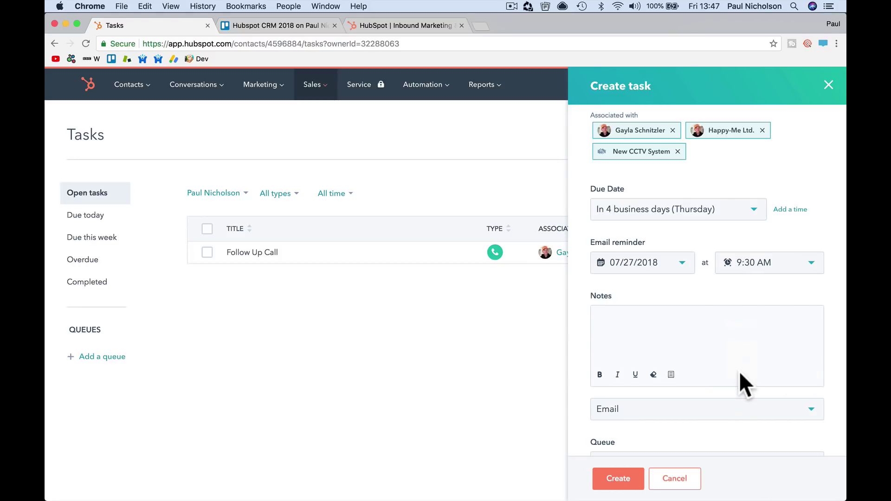
Enter the task notes "need to send follow up quote email." and, on a new line, "See what's happening.".
{"action": "left_click", "coordinate": [678, 332]}
{"action": "type", "text": "need to send follow up quote me"}
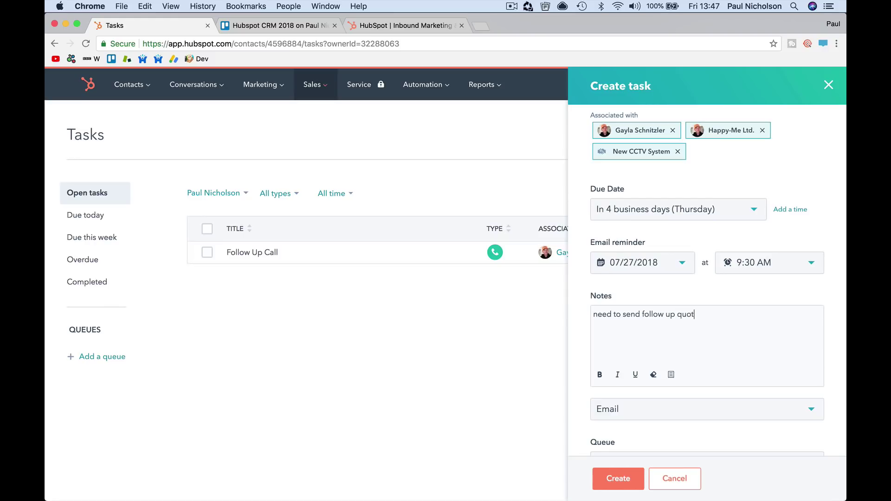
{"action": "key", "text": "BackSpace"}
{"action": "key", "text": "BackSpace"}
{"action": "type", "text": "email."}
{"action": "key", "text": "Return"}
{"action": "type", "text": "See what's happening."}
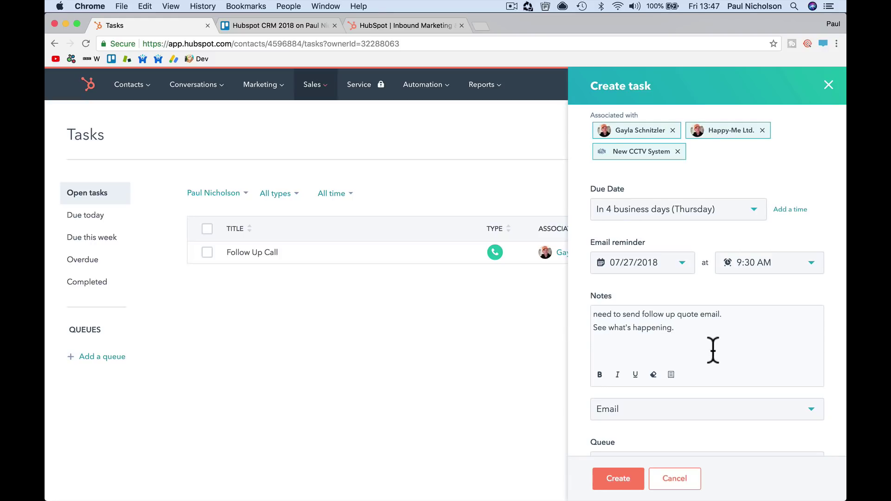
Set the task type to Email, leave the queue at None and create the task.
{"action": "scroll", "coordinate": [710, 348], "scroll_direction": "down", "scroll_amount": 3}
{"action": "left_click", "coordinate": [633, 315]}
{"action": "left_click", "coordinate": [663, 364]}
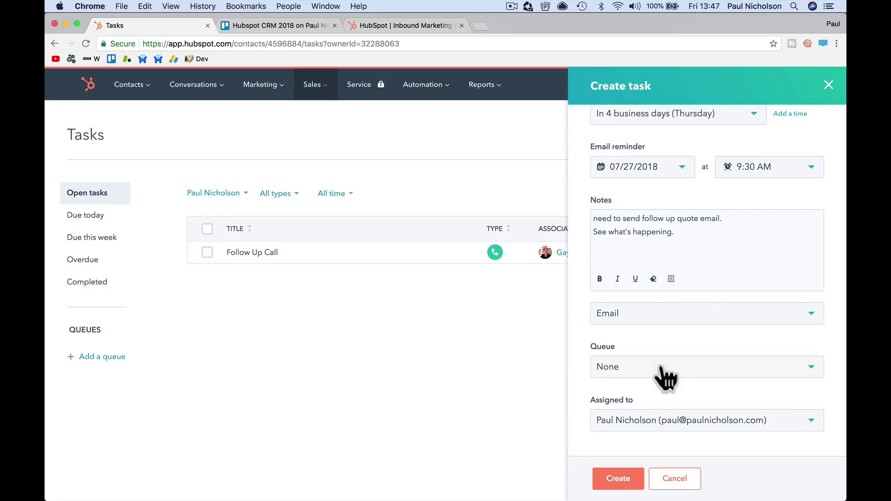
{"action": "left_click", "coordinate": [655, 324]}
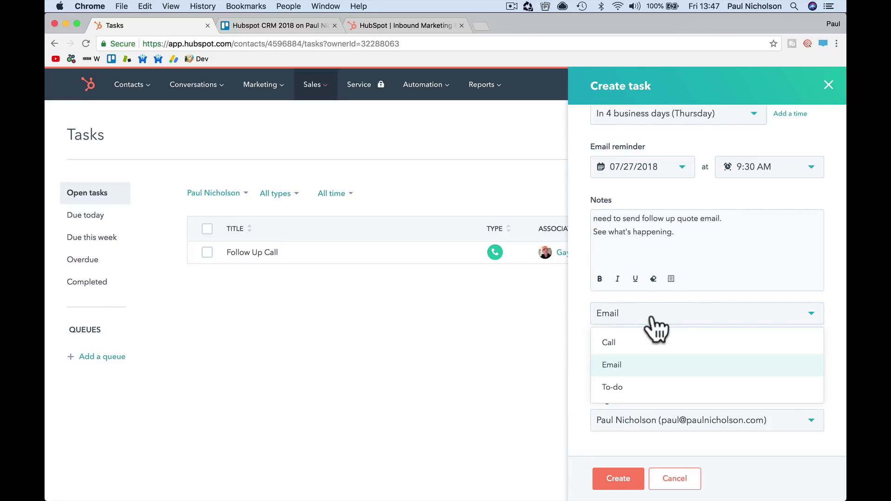
{"action": "left_click", "coordinate": [659, 365]}
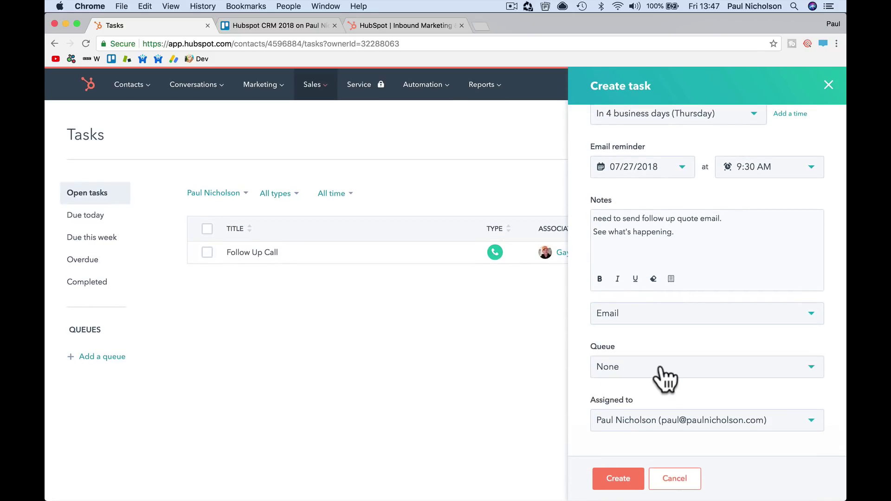
{"action": "left_click", "coordinate": [693, 371]}
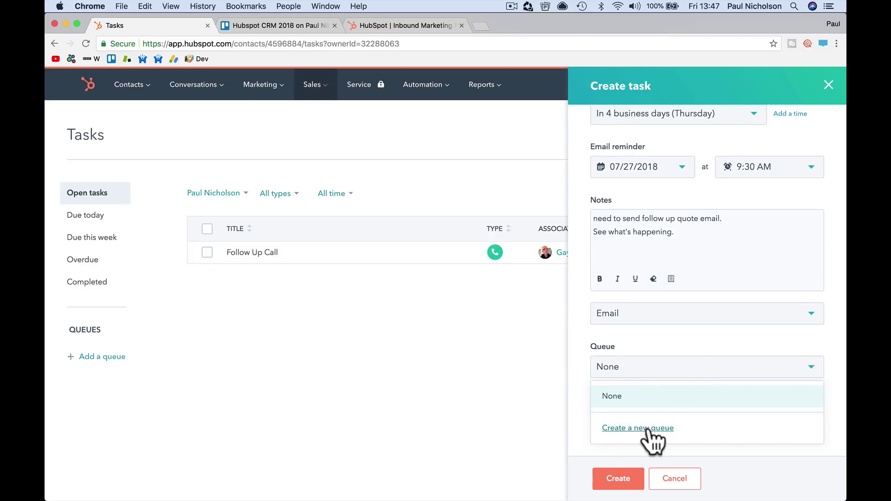
{"action": "left_click", "coordinate": [658, 334]}
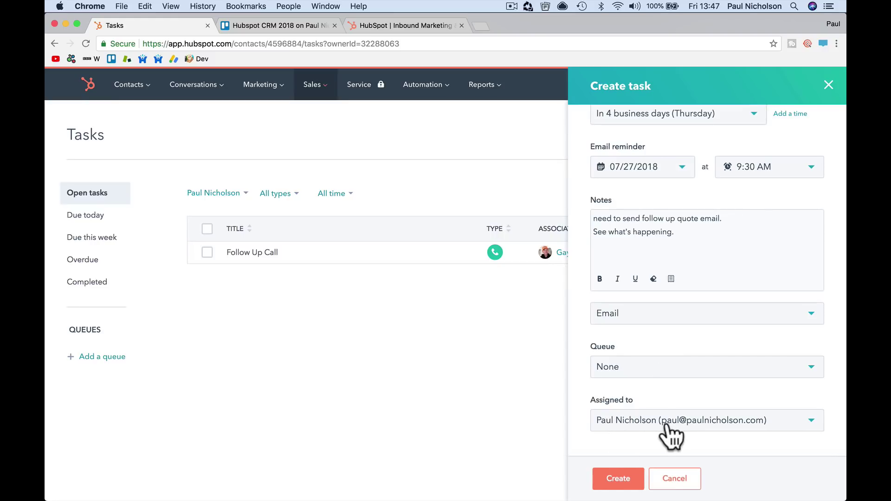
{"action": "left_click", "coordinate": [623, 482]}
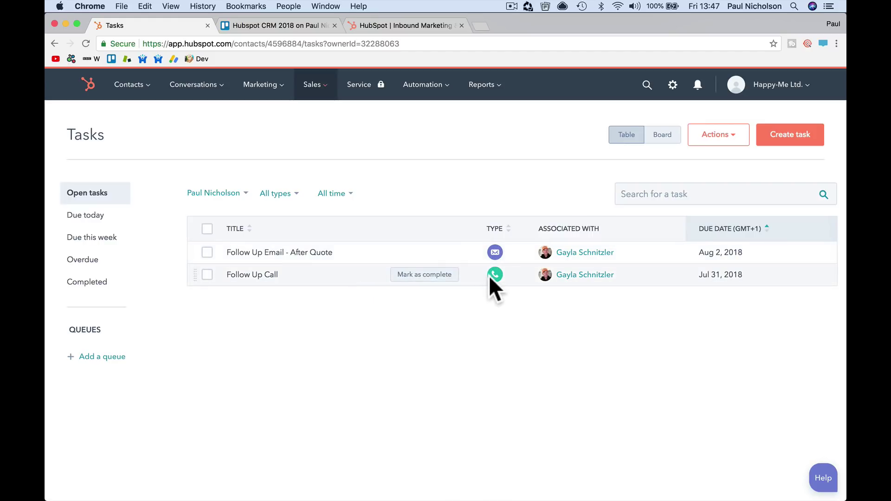
Review the Follow Up Call task's details and, through its call option, open the activity logging form on the contact record.
{"action": "left_click", "coordinate": [254, 275]}
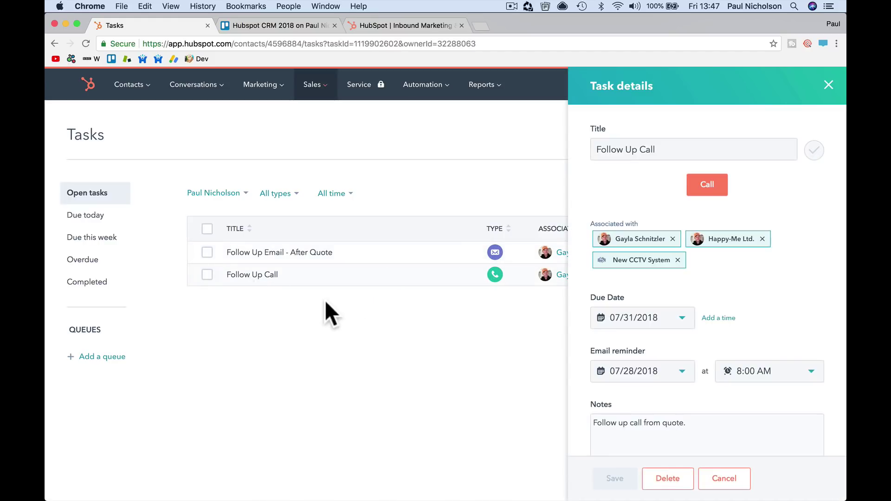
{"action": "scroll", "coordinate": [716, 307], "scroll_direction": "down", "scroll_amount": 3}
{"action": "scroll", "coordinate": [713, 297], "scroll_direction": "down", "scroll_amount": 3}
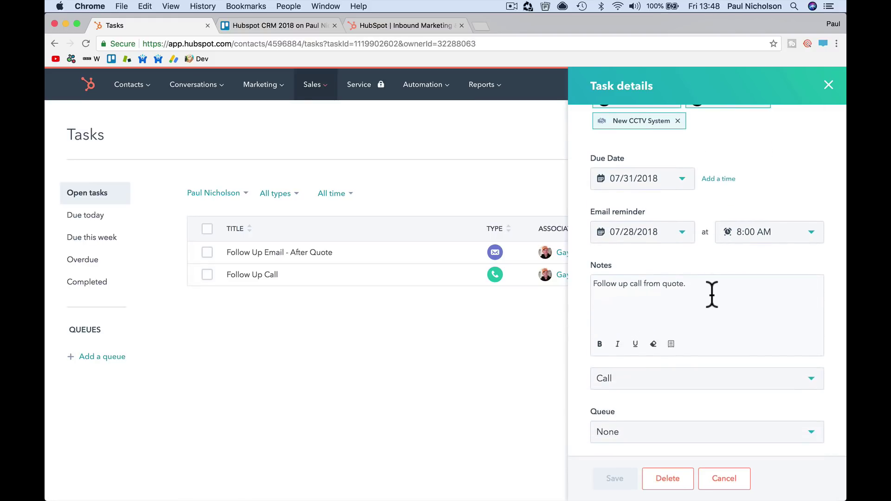
{"action": "scroll", "coordinate": [693, 228], "scroll_direction": "up", "scroll_amount": 5}
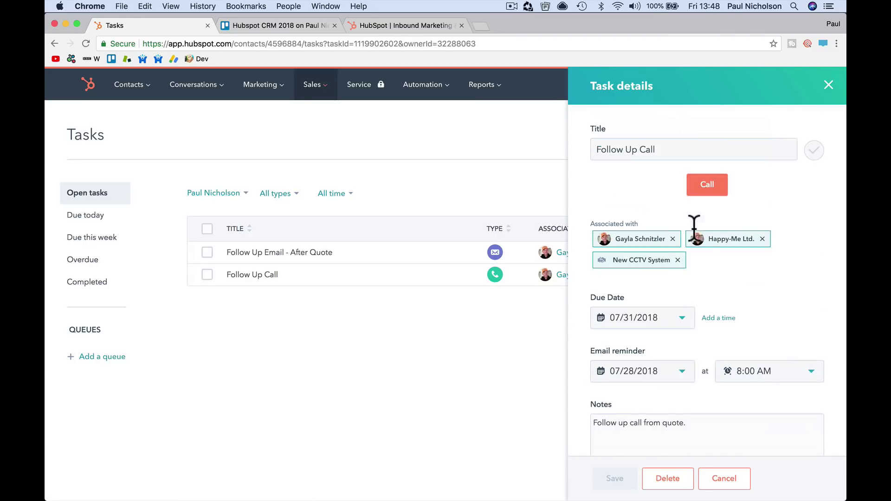
{"action": "left_click", "coordinate": [708, 192]}
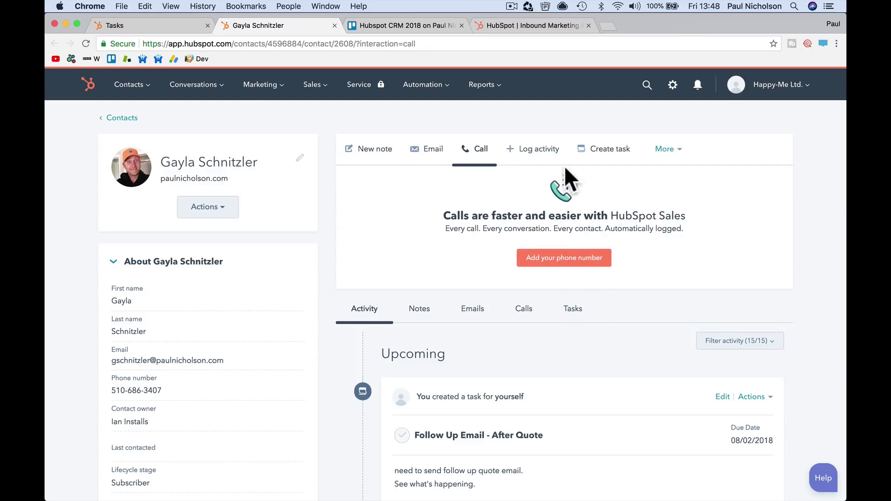
{"action": "left_click", "coordinate": [603, 152]}
{"action": "left_click", "coordinate": [512, 149]}
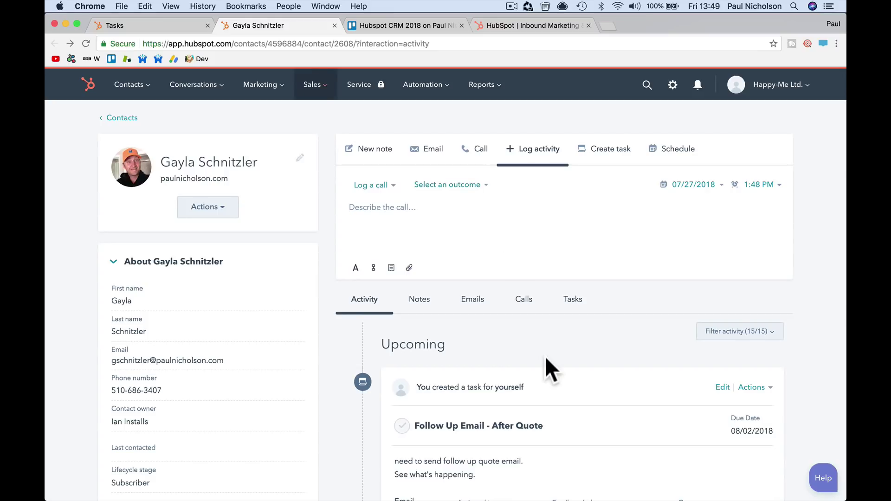
Mark the Follow Up Email - After Quote task complete in the contact's upcoming activity and return to the tasks list.
{"action": "scroll", "coordinate": [545, 356], "scroll_direction": "down", "scroll_amount": 4}
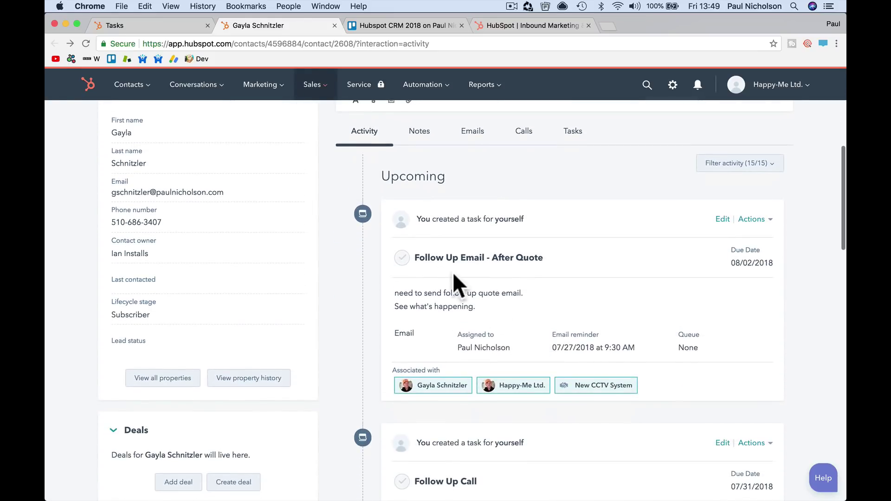
{"action": "left_click", "coordinate": [401, 258]}
{"action": "mouse_move", "coordinate": [318, 88]}
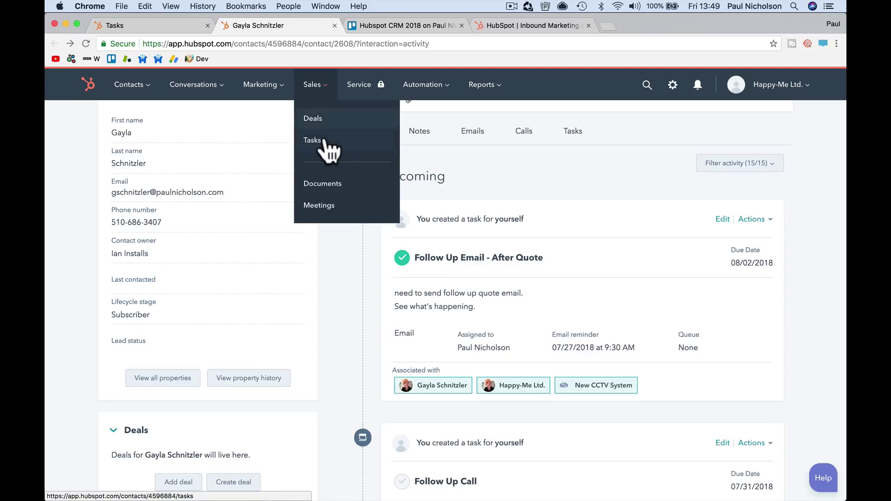
{"action": "left_click", "coordinate": [322, 138]}
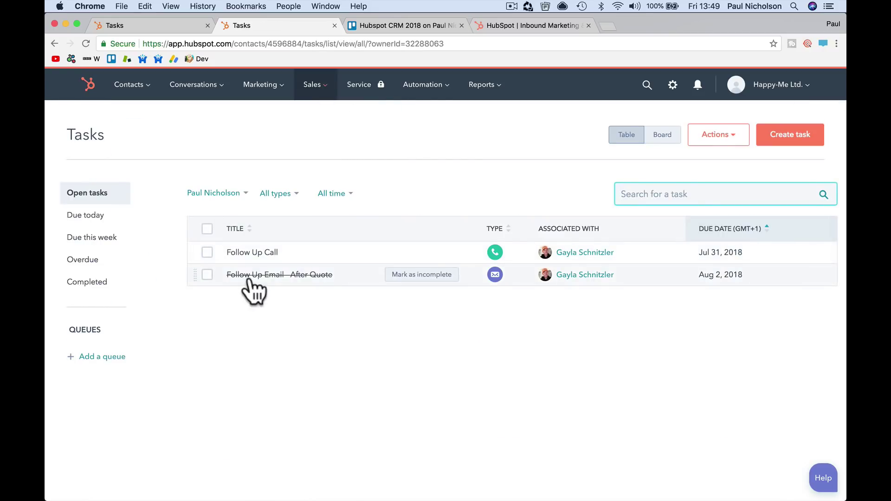
Open the Follow Up Call task's details, mark the task complete and close the details.
{"action": "left_click", "coordinate": [320, 254]}
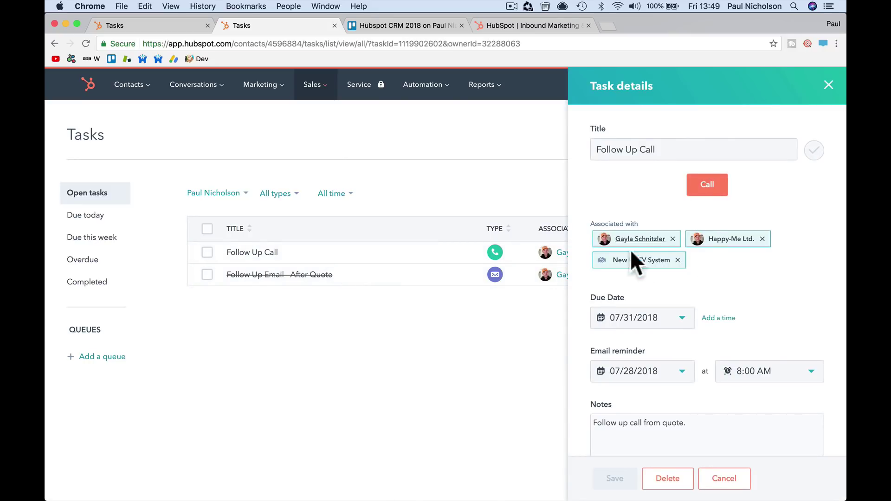
{"action": "left_click", "coordinate": [812, 151]}
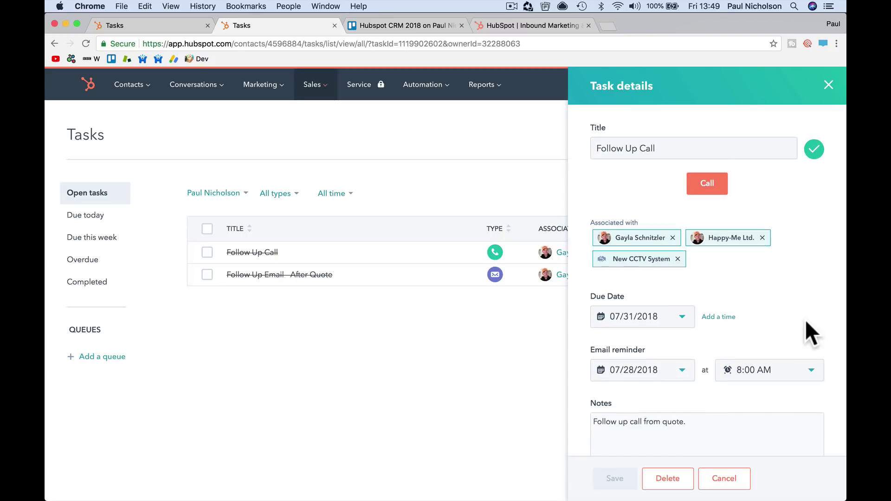
{"action": "scroll", "coordinate": [789, 371], "scroll_direction": "down", "scroll_amount": 5}
{"action": "scroll", "coordinate": [783, 263], "scroll_direction": "up", "scroll_amount": 5}
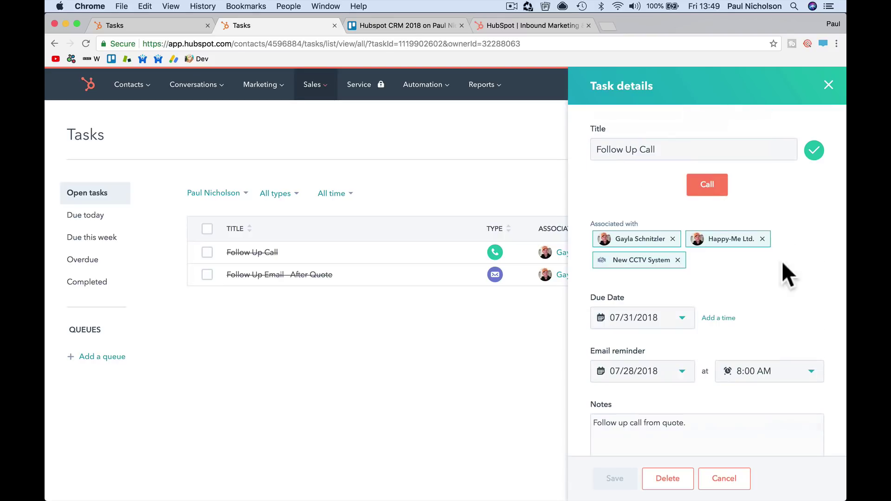
{"action": "left_click", "coordinate": [828, 85]}
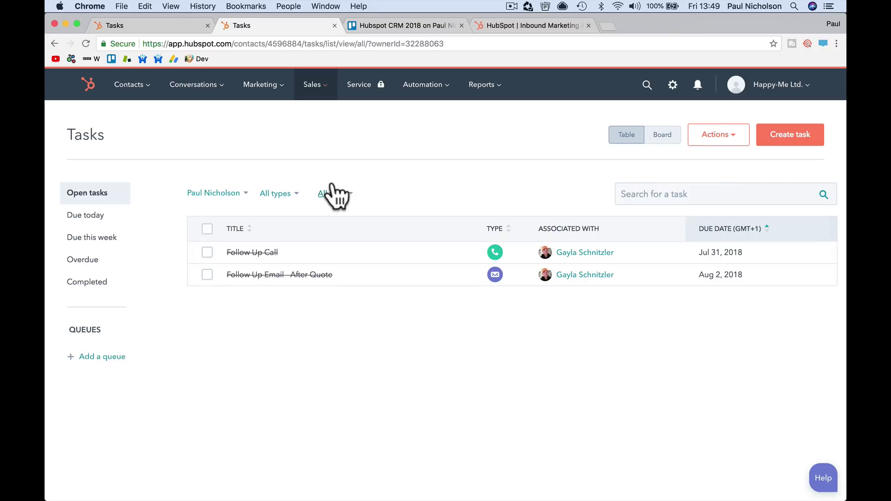
Check the tasks listed as due today, due this week and overdue.
{"action": "left_click", "coordinate": [117, 215]}
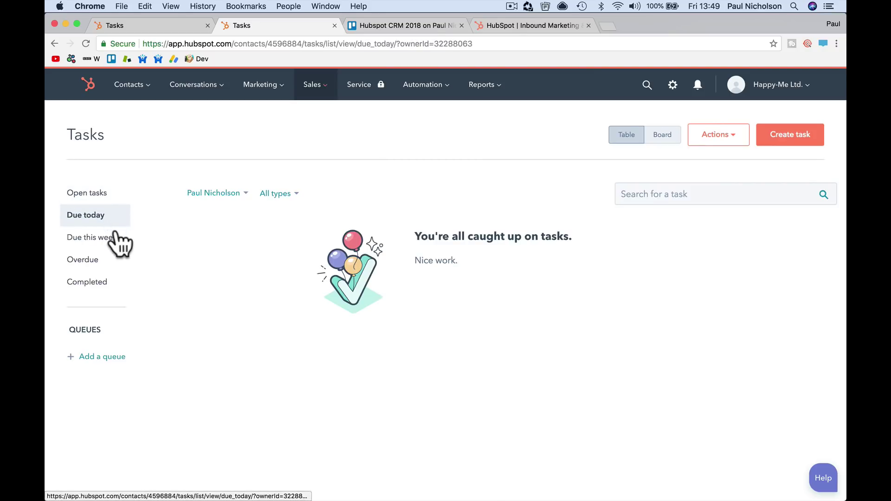
{"action": "left_click", "coordinate": [114, 237]}
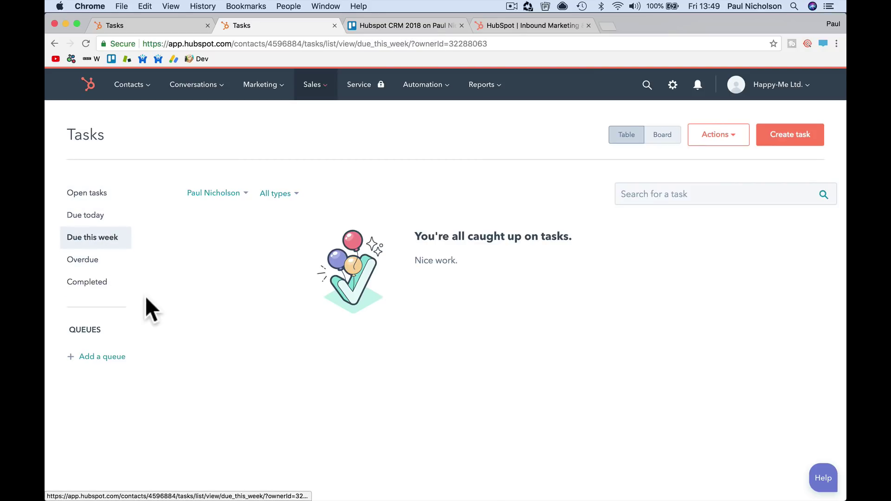
{"action": "left_click", "coordinate": [105, 270]}
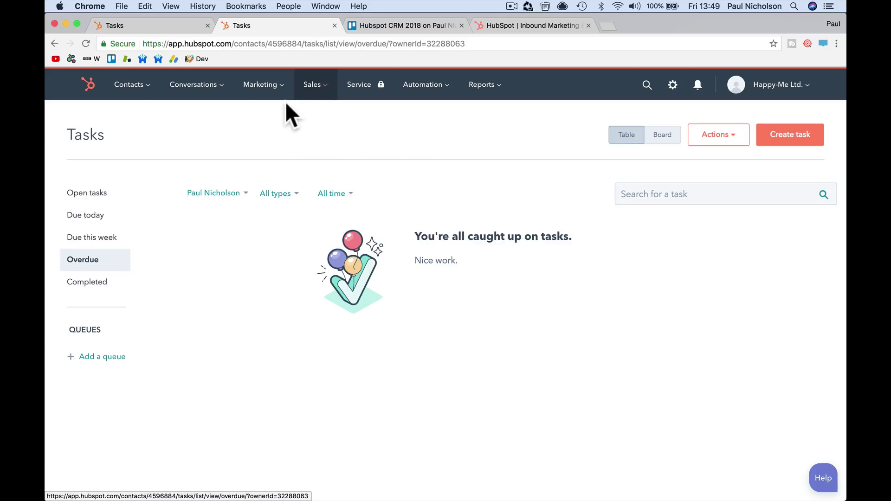
Open the New CCTV System deal and start a new task on it titled "Follow Up On Pricing".
{"action": "left_click", "coordinate": [320, 86]}
{"action": "left_click", "coordinate": [322, 126]}
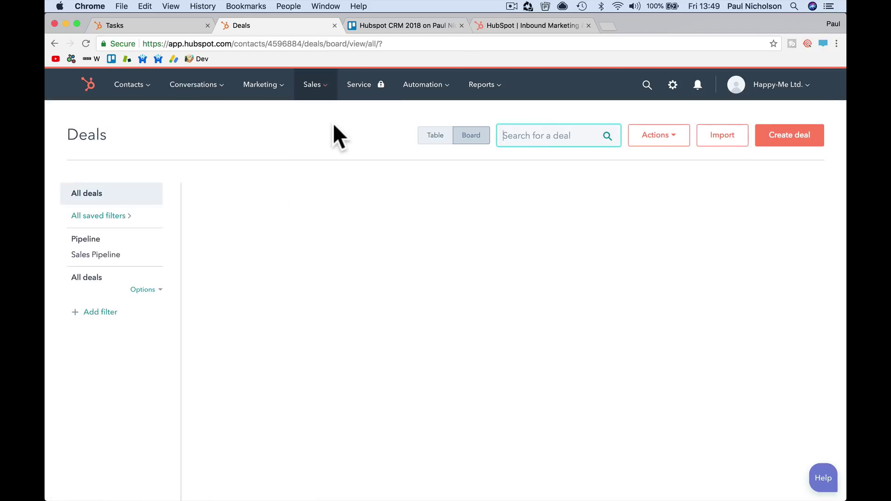
{"action": "left_click", "coordinate": [672, 242]}
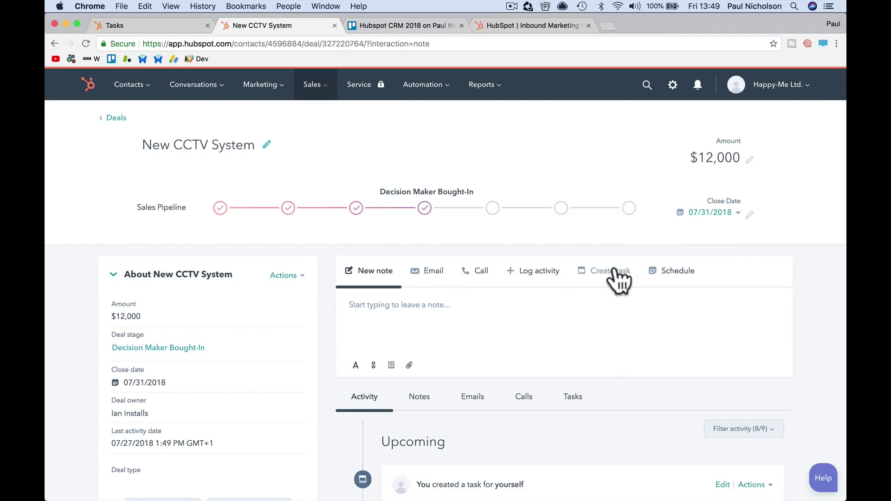
{"action": "left_click", "coordinate": [617, 274]}
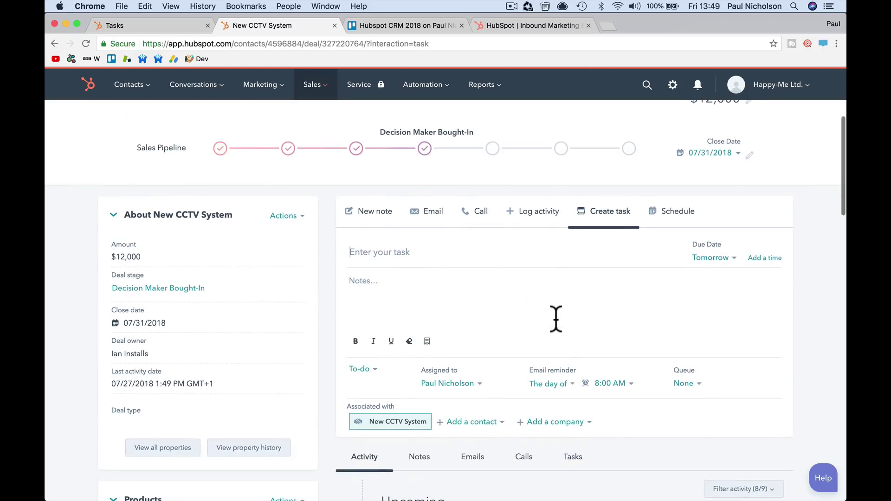
{"action": "scroll", "coordinate": [555, 315], "scroll_direction": "down", "scroll_amount": 3}
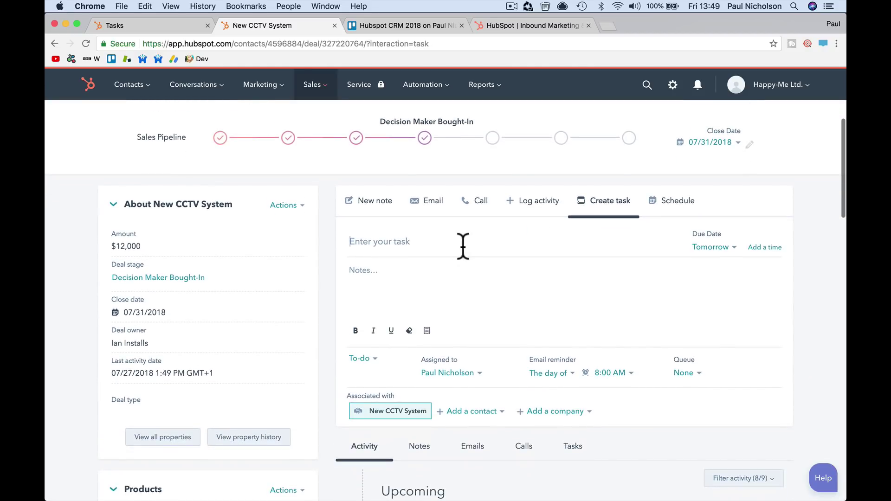
{"action": "type", "text": "Follow Up On Pricing"}
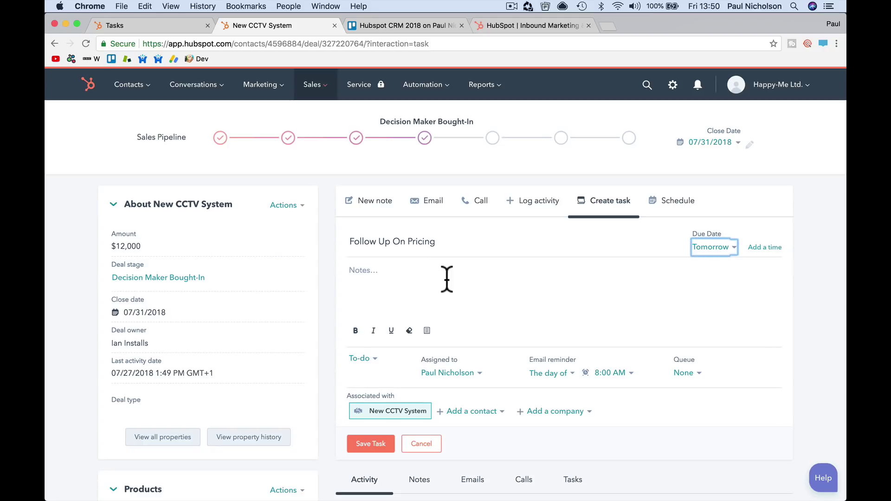
Enter the task notes "Message inventory/purchasing and get prices for equipement.".
{"action": "left_click", "coordinate": [425, 304]}
{"action": "type", "text": "N"}
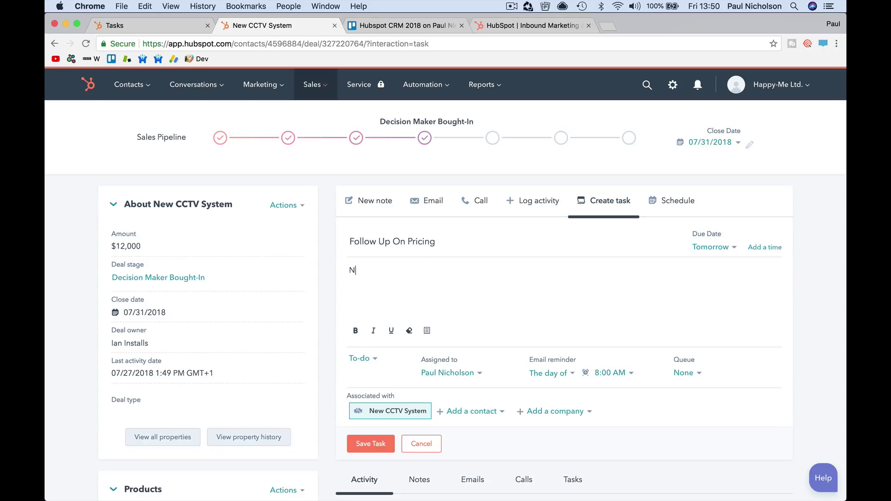
{"action": "key", "text": "BackSpace"}
{"action": "type", "text": "Message inventory/purcha"}
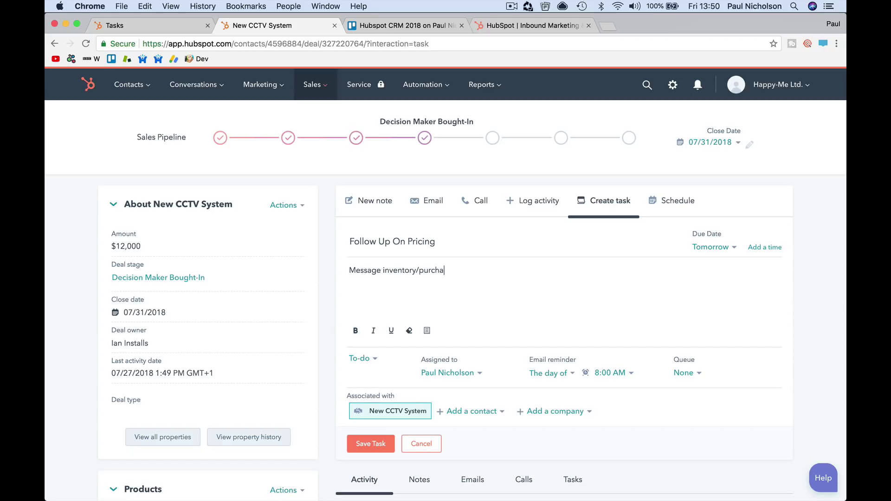
{"action": "key", "text": "BackSpace"}
{"action": "key", "text": "BackSpace"}
{"action": "type", "text": "d get prices for equipement."}
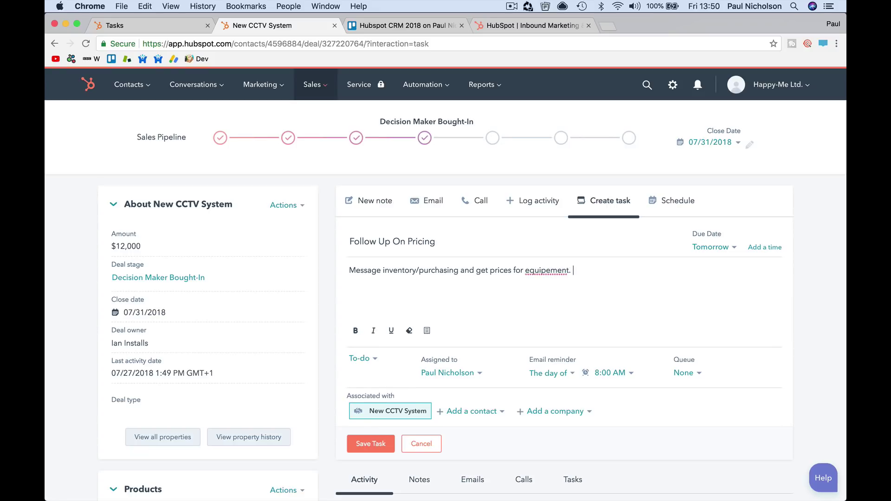
Correct the misspelled last word of the task notes to "equipment".
{"action": "right_click", "coordinate": [552, 269]}
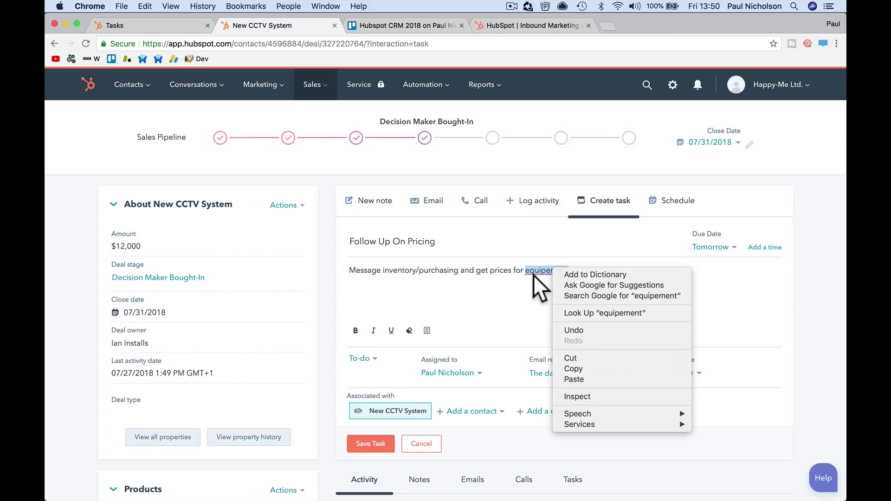
{"action": "left_click", "coordinate": [542, 275]}
{"action": "right_click", "coordinate": [543, 275]}
{"action": "left_click", "coordinate": [519, 292]}
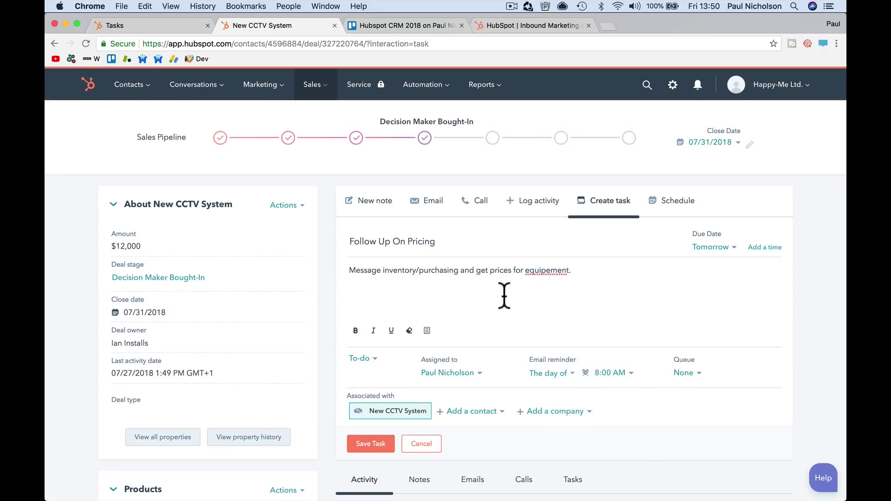
{"action": "left_click", "coordinate": [551, 275]}
{"action": "key", "text": "BackSpace"}
{"action": "left_click", "coordinate": [575, 278]}
Keep the email reminder on the day of the task, choose the To-do type and save the task.
{"action": "scroll", "coordinate": [575, 352], "scroll_direction": "down", "scroll_amount": 2}
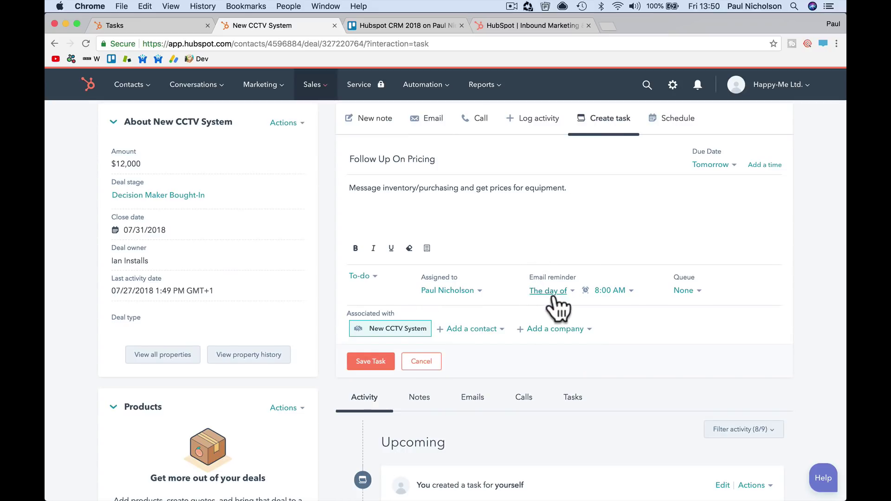
{"action": "left_click", "coordinate": [570, 305]}
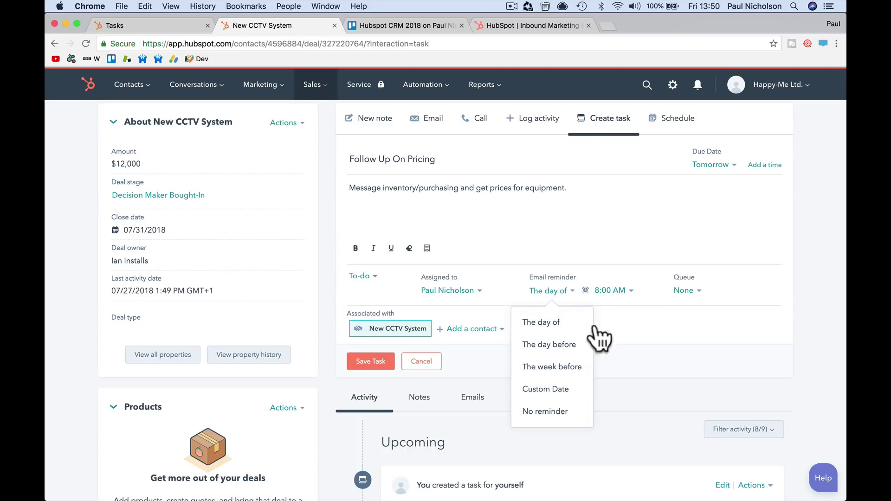
{"action": "left_click", "coordinate": [564, 230]}
{"action": "left_click", "coordinate": [367, 277]}
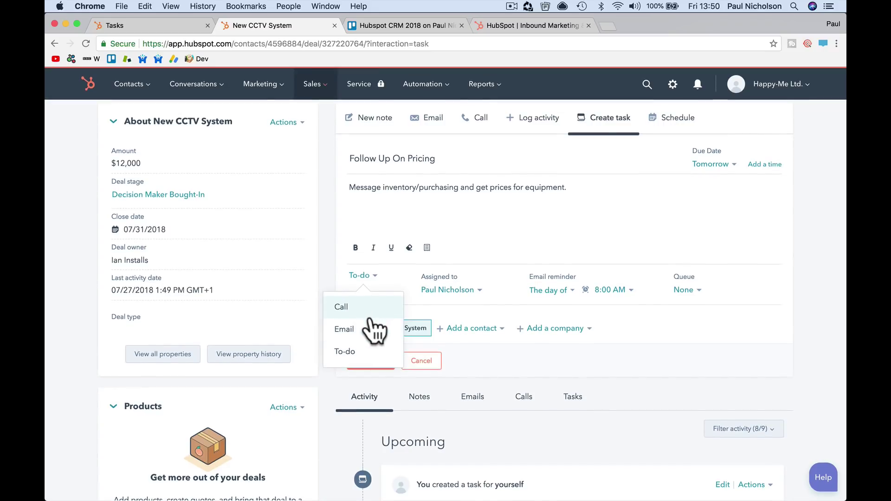
{"action": "left_click", "coordinate": [371, 355]}
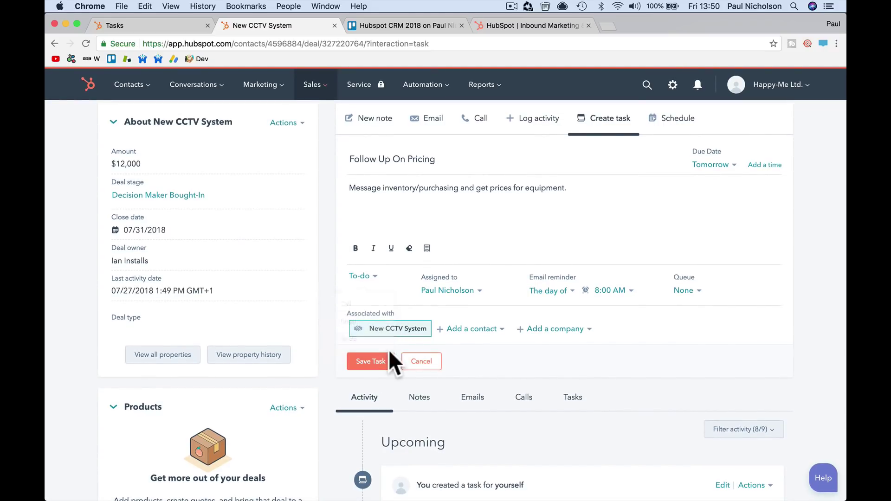
{"action": "left_click", "coordinate": [371, 362]}
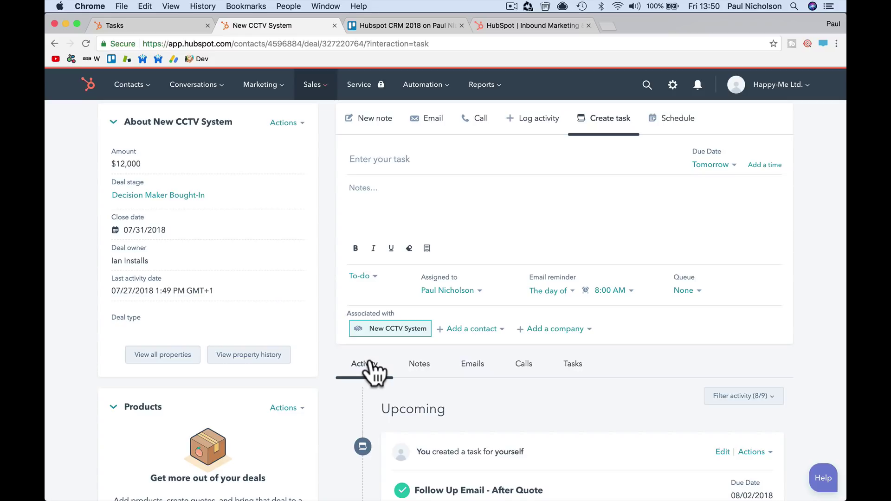
Return to the open tasks list and review the Follow Up On Pricing task's details.
{"action": "left_click", "coordinate": [315, 86]}
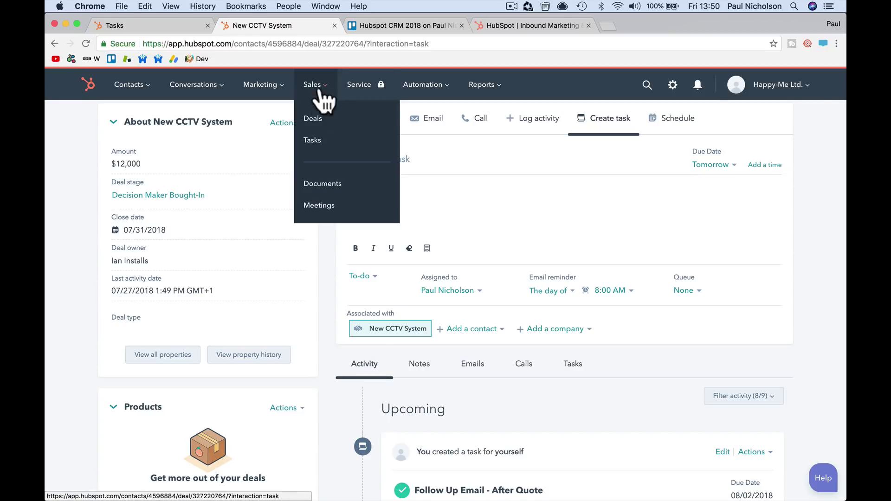
{"action": "left_click", "coordinate": [327, 139]}
{"action": "left_click", "coordinate": [112, 193]}
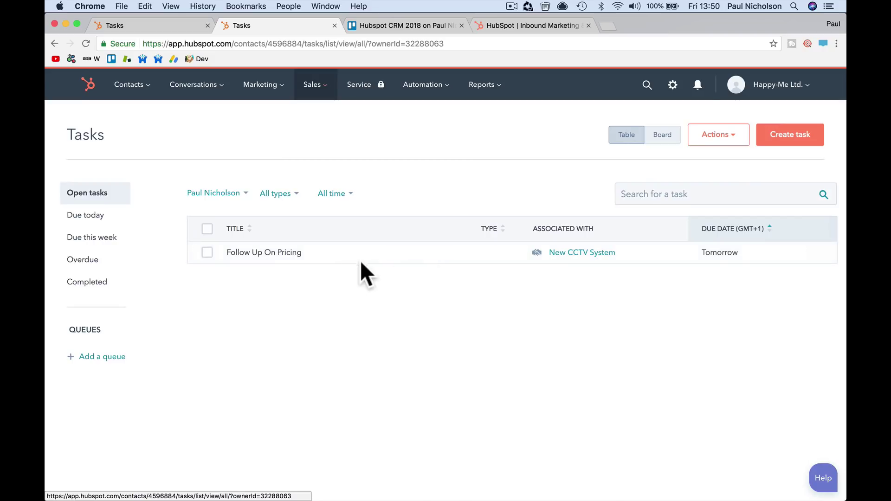
{"action": "left_click", "coordinate": [289, 253]}
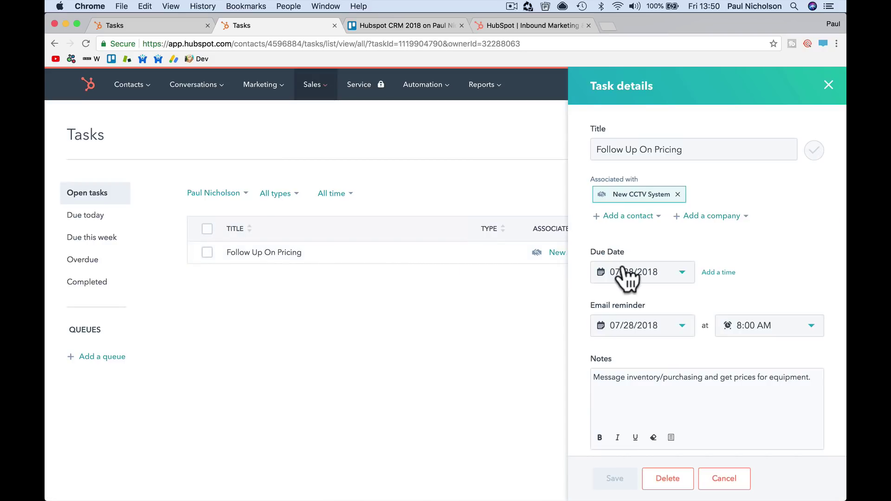
{"action": "left_click", "coordinate": [827, 86]}
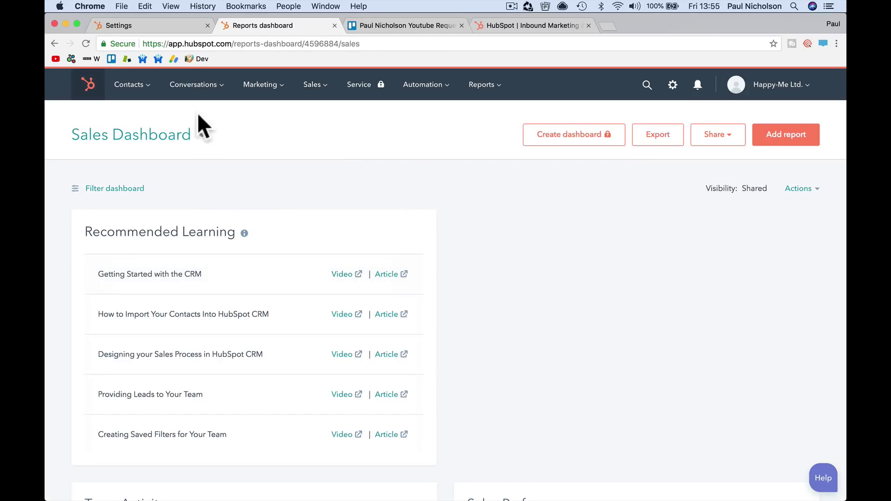
Open the Happy-Me Ltd. company record and examine its details and the available options for its Type property.
{"action": "mouse_move", "coordinate": [134, 86]}
{"action": "left_click", "coordinate": [149, 139]}
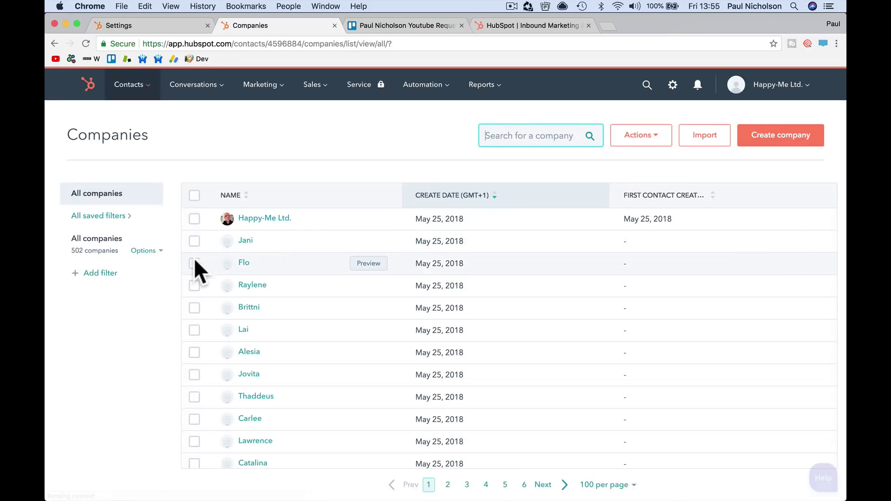
{"action": "left_click", "coordinate": [257, 219]}
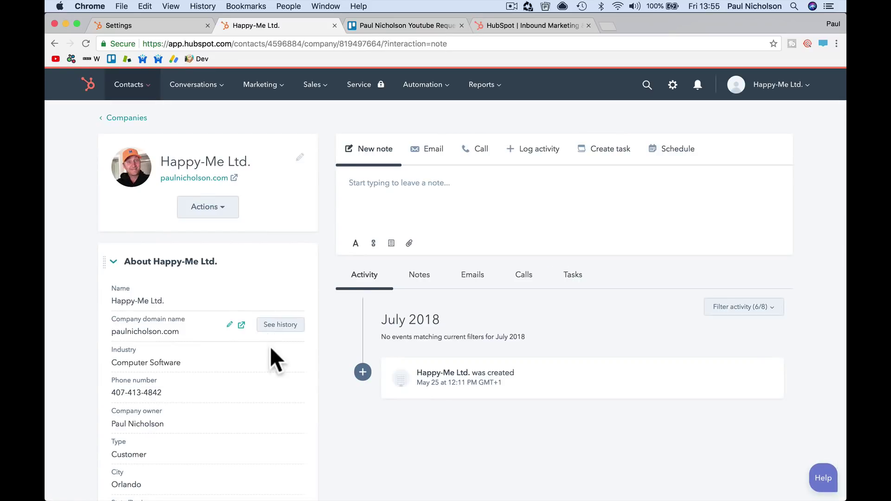
{"action": "scroll", "coordinate": [269, 355], "scroll_direction": "down", "scroll_amount": 10}
{"action": "scroll", "coordinate": [243, 207], "scroll_direction": "up", "scroll_amount": 5}
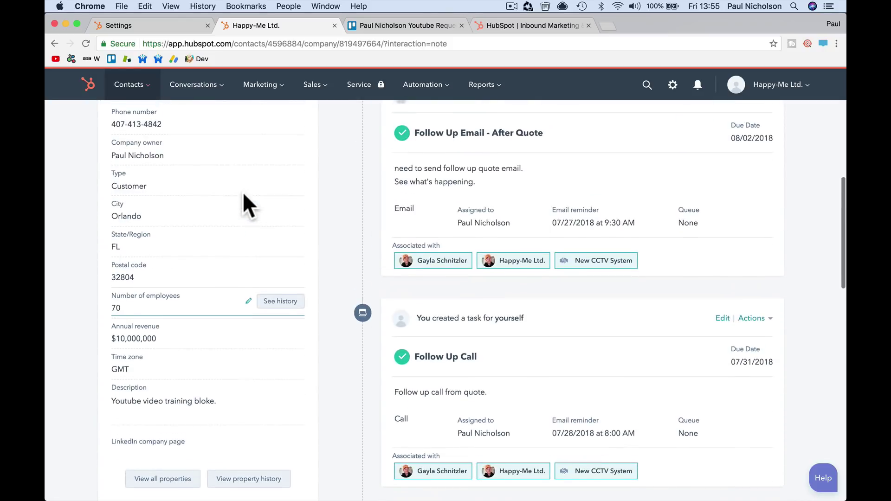
{"action": "left_click", "coordinate": [160, 242]}
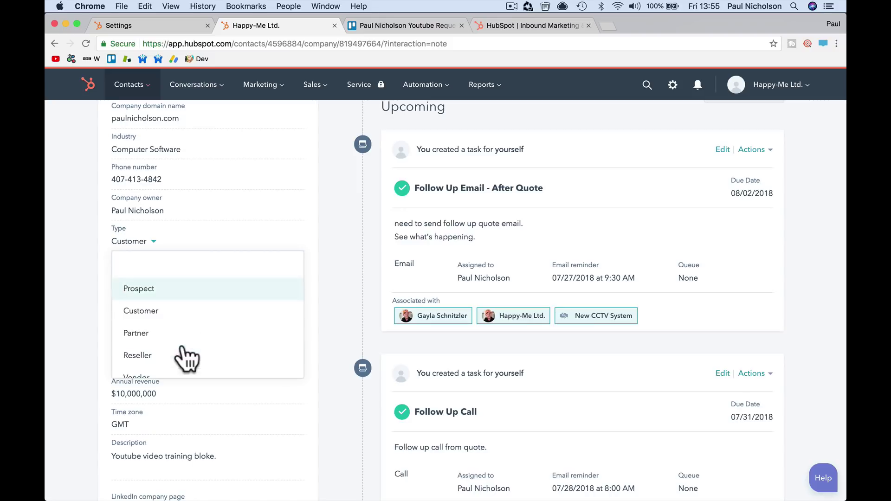
Open the company properties in the account settings and look through the Company information group.
{"action": "left_click", "coordinate": [672, 85]}
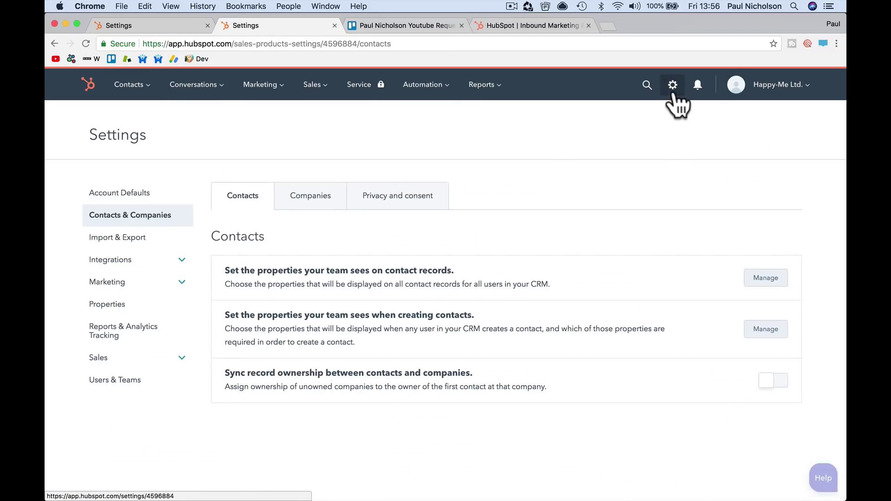
{"action": "left_click", "coordinate": [132, 310]}
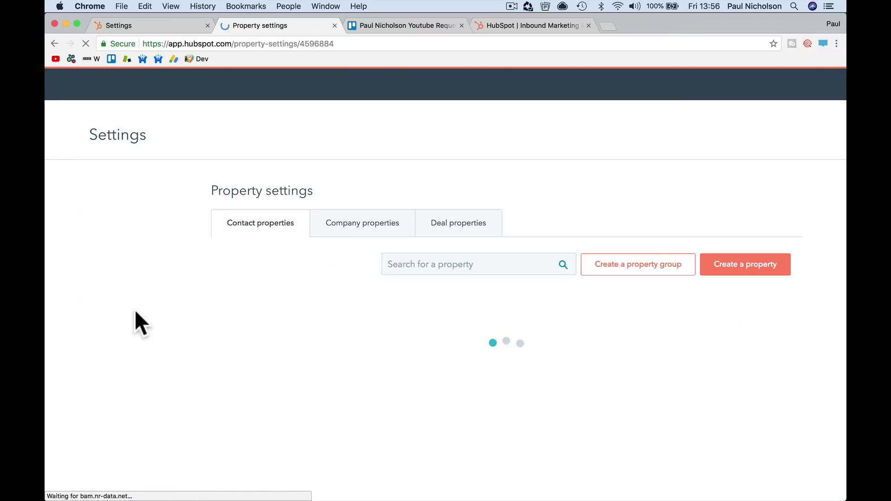
{"action": "left_click", "coordinate": [374, 239]}
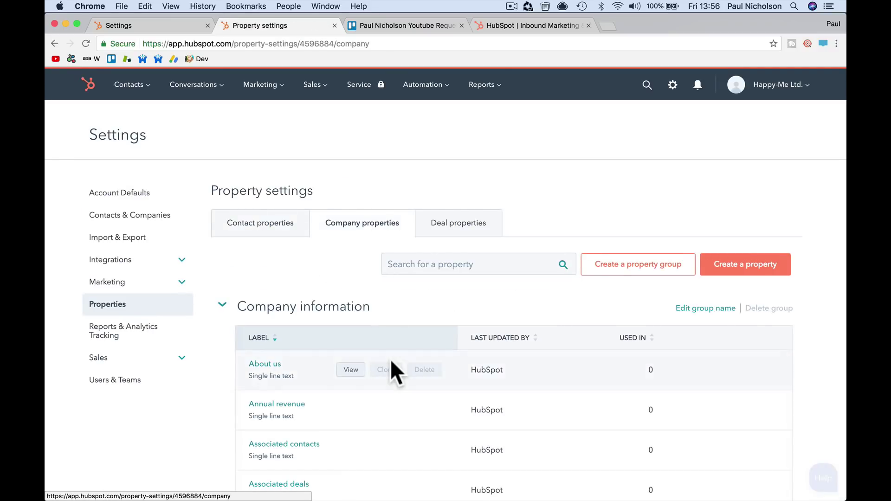
{"action": "scroll", "coordinate": [391, 362], "scroll_direction": "down", "scroll_amount": 10}
{"action": "scroll", "coordinate": [391, 363], "scroll_direction": "down", "scroll_amount": 12}
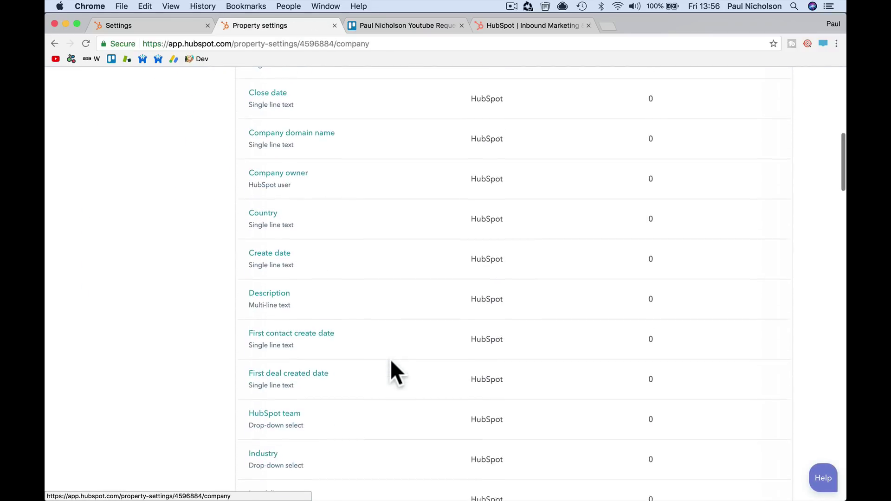
{"action": "scroll", "coordinate": [394, 371], "scroll_direction": "up", "scroll_amount": 20}
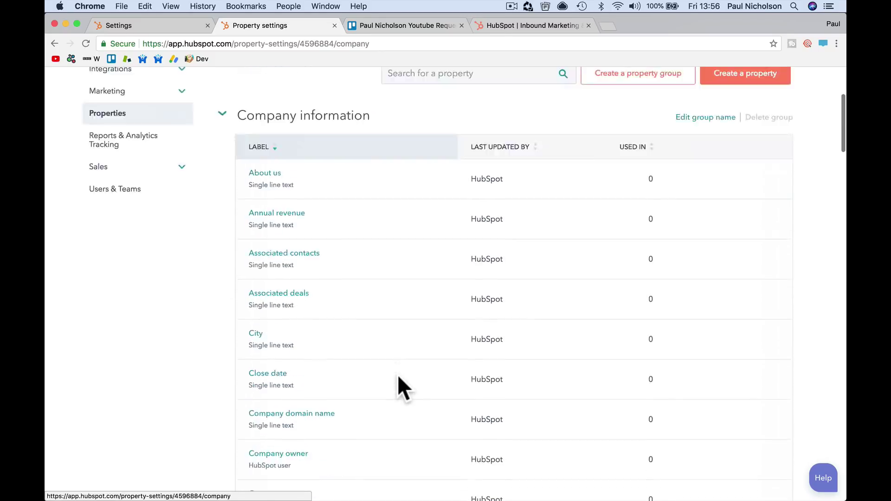
Search the company properties for "type", open the Type property and remove Partner from its radio select options.
{"action": "left_click", "coordinate": [444, 250]}
{"action": "type", "text": "type"}
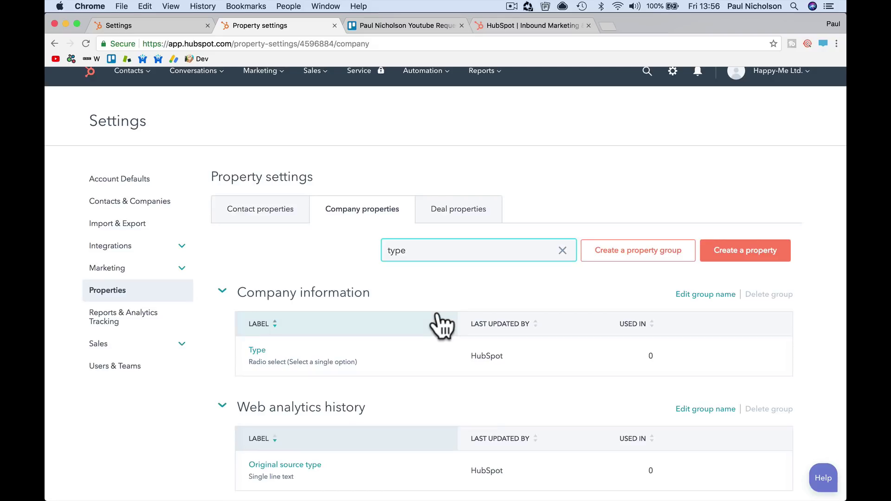
{"action": "scroll", "coordinate": [441, 322], "scroll_direction": "down", "scroll_amount": 2}
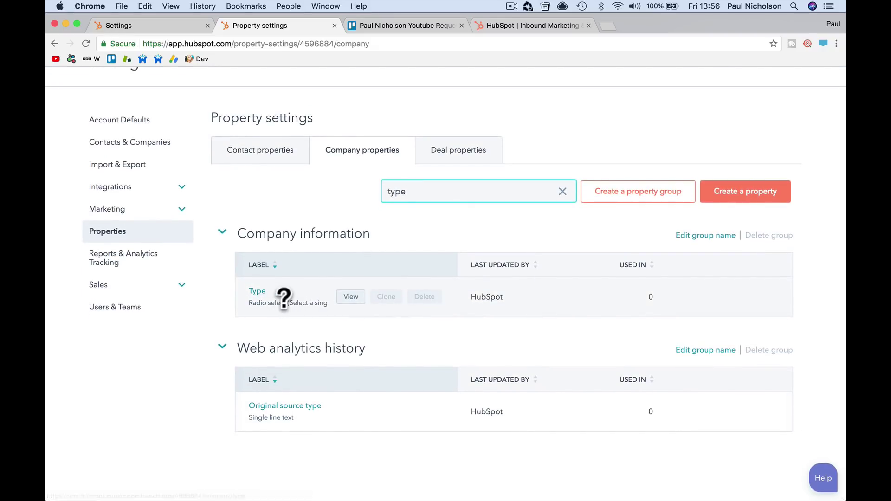
{"action": "left_click", "coordinate": [350, 296]}
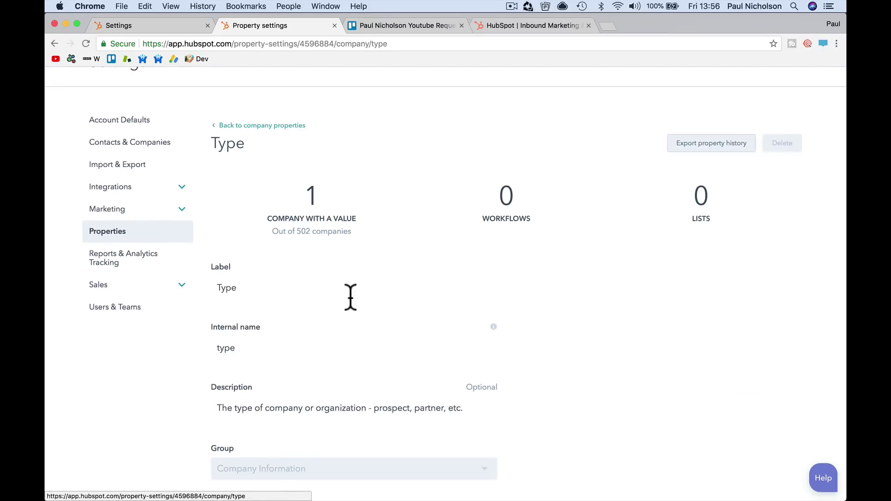
{"action": "scroll", "coordinate": [205, 228], "scroll_direction": "down", "scroll_amount": 10}
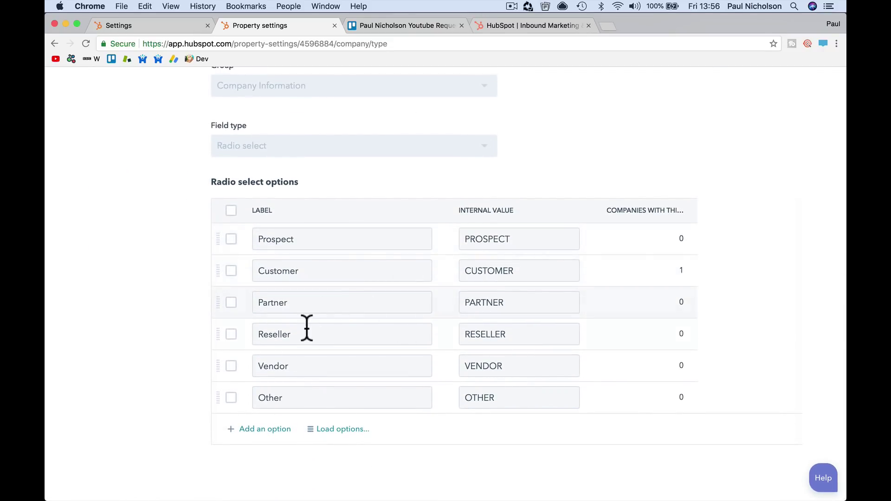
{"action": "left_click", "coordinate": [231, 303]}
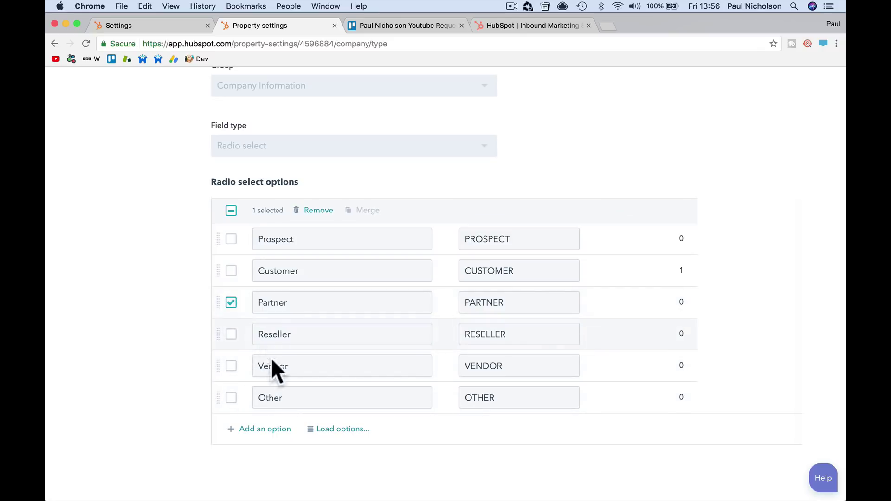
{"action": "left_click", "coordinate": [323, 214]}
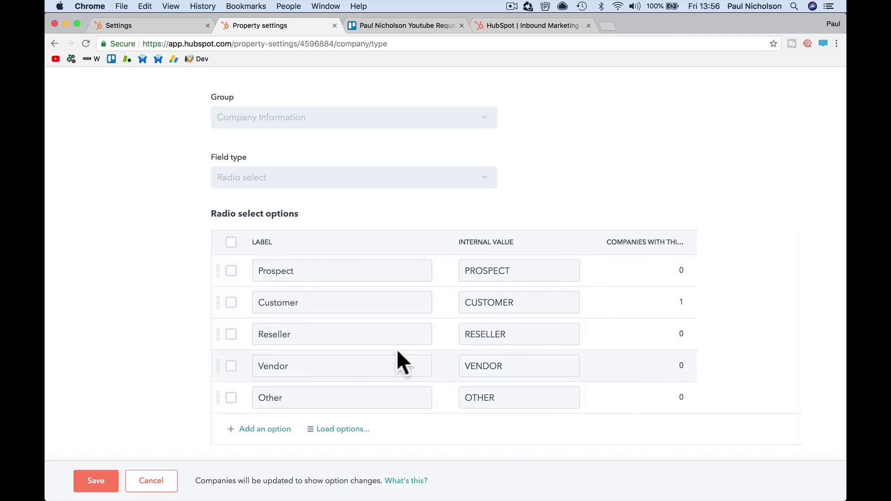
Add a Sub-Contractor option to the Type property's radio select options and save the property.
{"action": "left_click", "coordinate": [253, 429]}
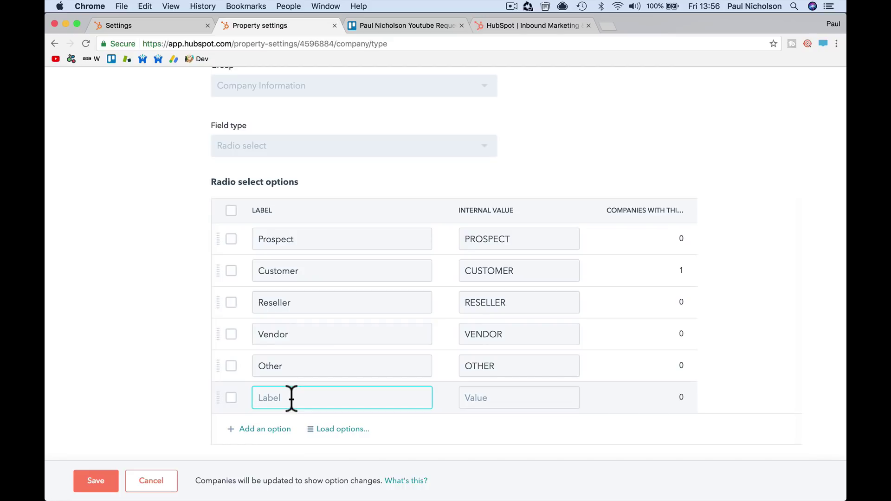
{"action": "type", "text": "Sub-Contr"}
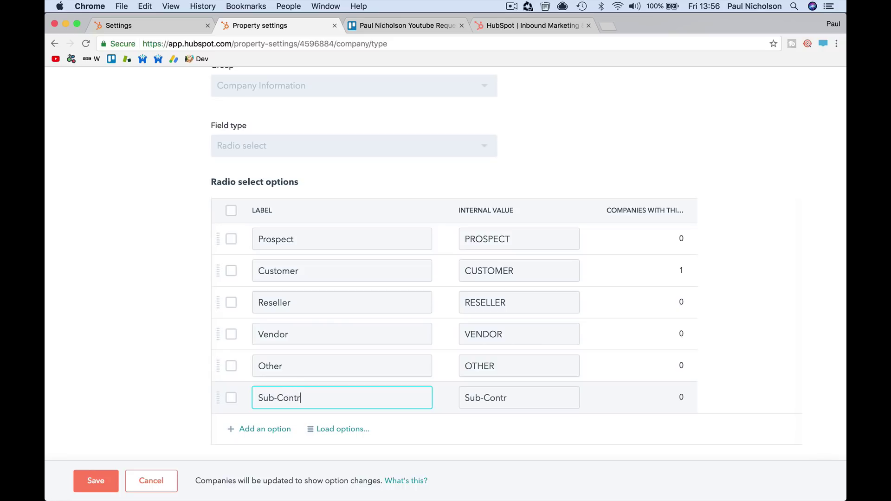
{"action": "type", "text": "actor"}
{"action": "key", "text": "Tab"}
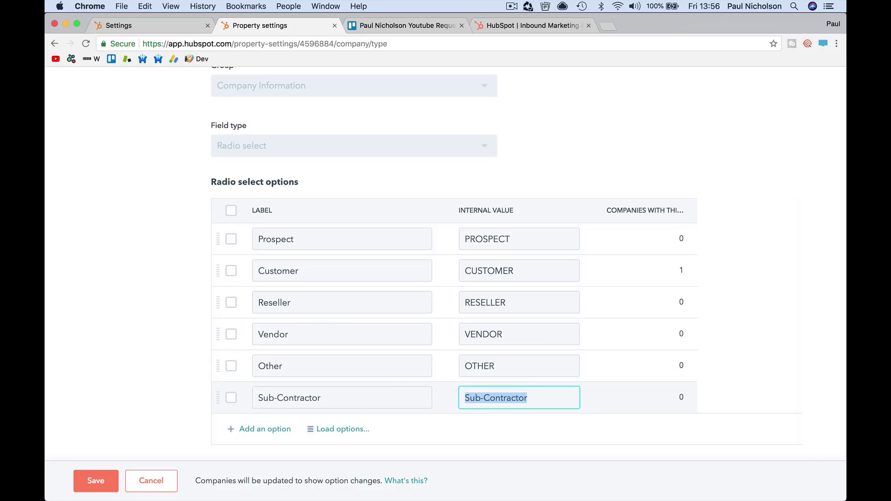
{"action": "left_click", "coordinate": [96, 481]}
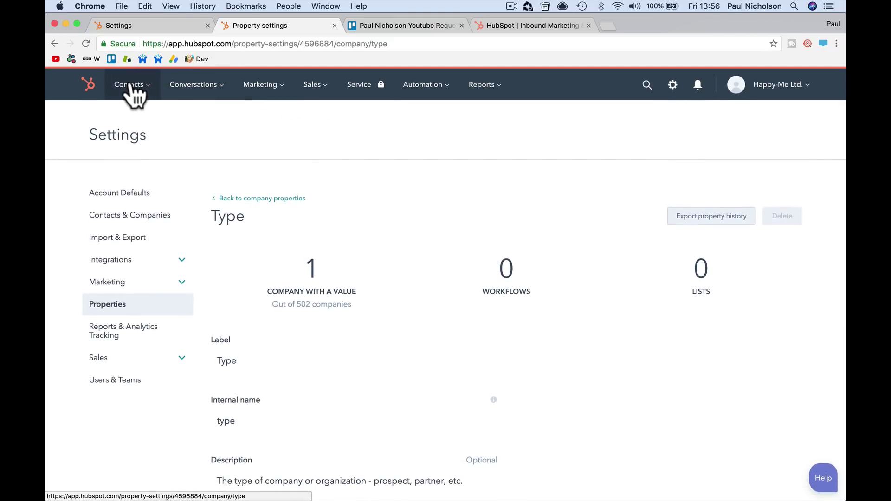
Open the Happy-Me Ltd. company record from the list of all companies.
{"action": "mouse_move", "coordinate": [131, 86]}
{"action": "left_click", "coordinate": [141, 138]}
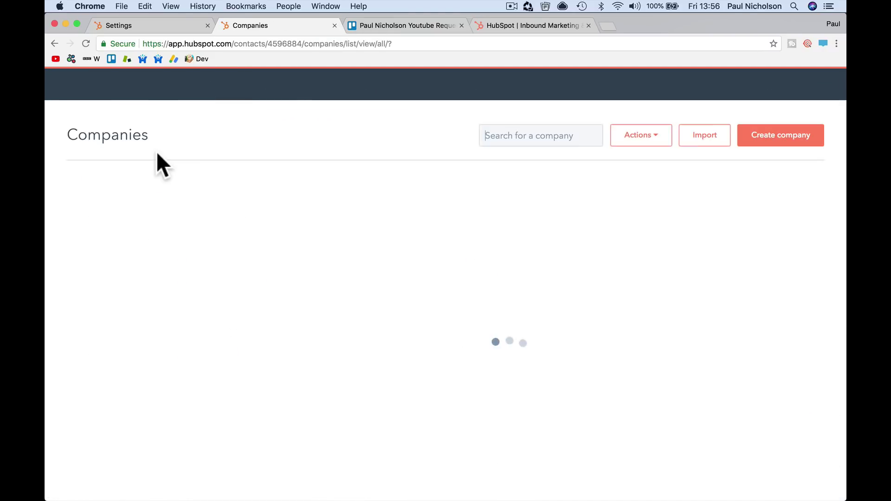
{"action": "left_click", "coordinate": [285, 221]}
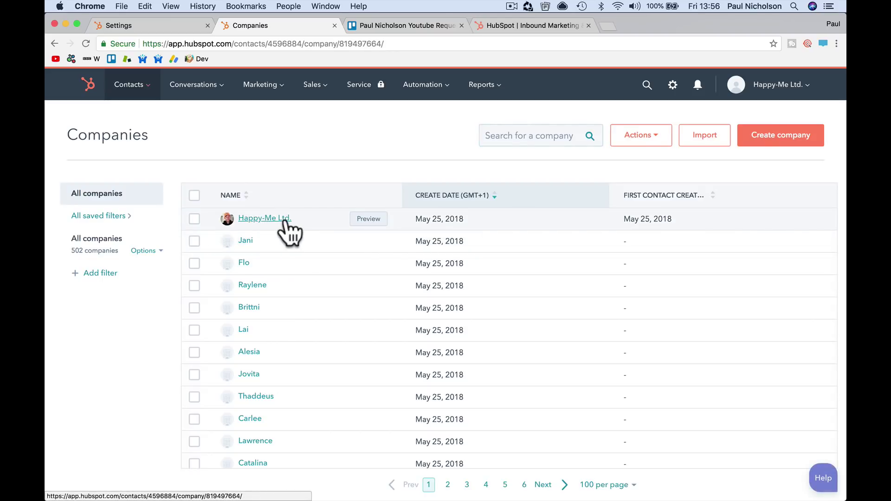
Set the Type of Happy-Me Ltd. to Sub-Contractor in its company details and save the change.
{"action": "scroll", "coordinate": [232, 338], "scroll_direction": "down", "scroll_amount": 10}
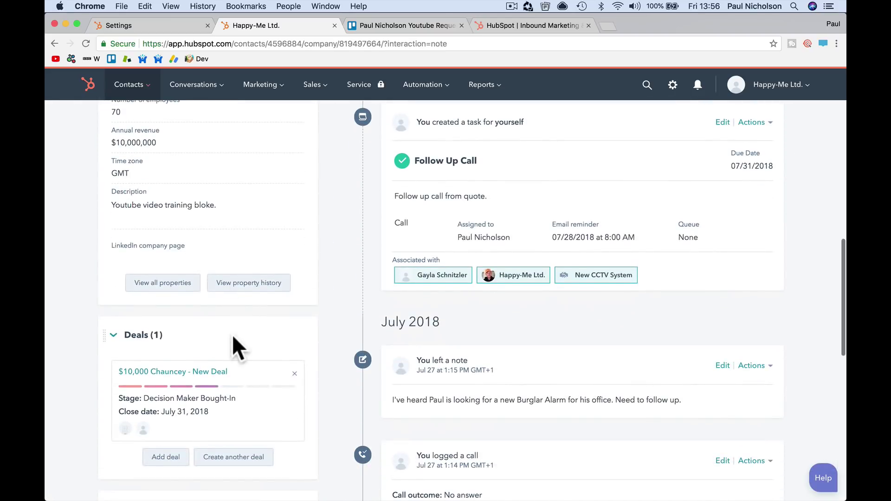
{"action": "scroll", "coordinate": [233, 337], "scroll_direction": "up", "scroll_amount": 6}
{"action": "scroll", "coordinate": [232, 343], "scroll_direction": "down", "scroll_amount": 1}
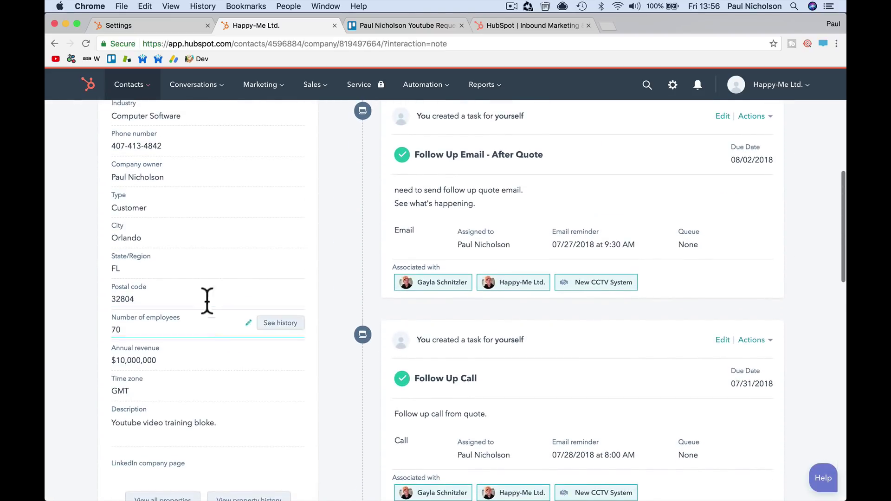
{"action": "scroll", "coordinate": [207, 297], "scroll_direction": "up", "scroll_amount": 1}
{"action": "left_click", "coordinate": [178, 255]}
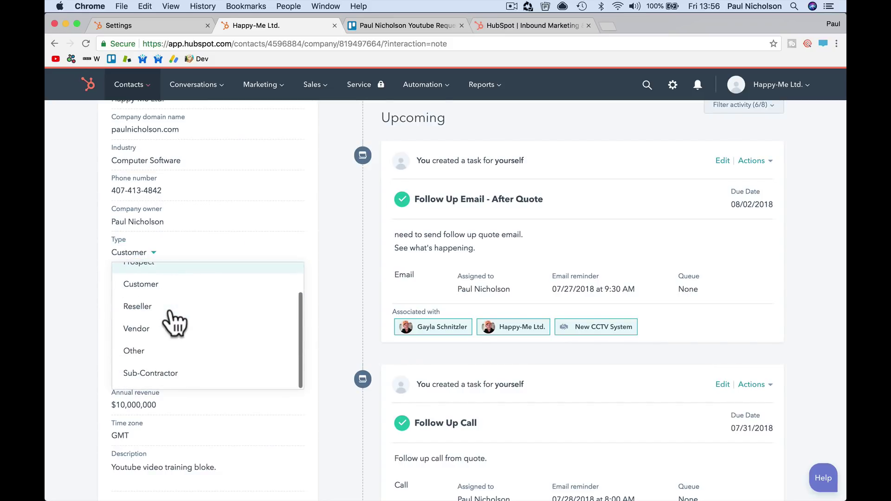
{"action": "left_click", "coordinate": [173, 374]}
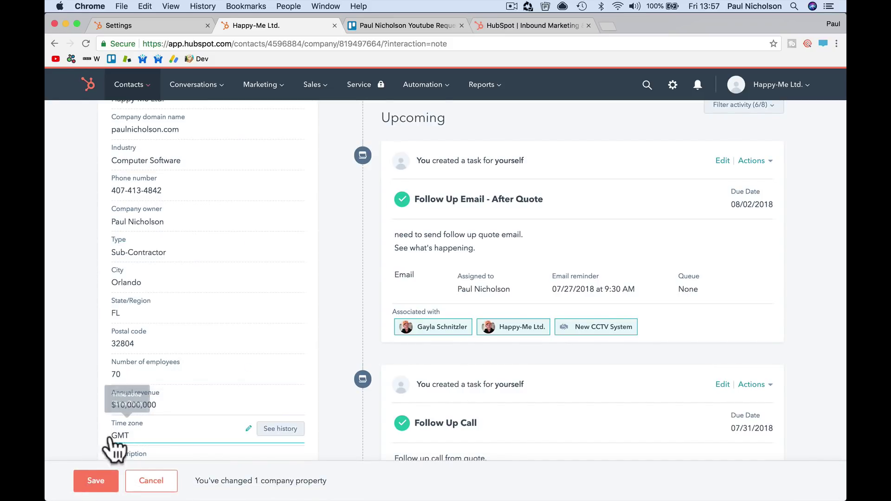
{"action": "left_click", "coordinate": [90, 478]}
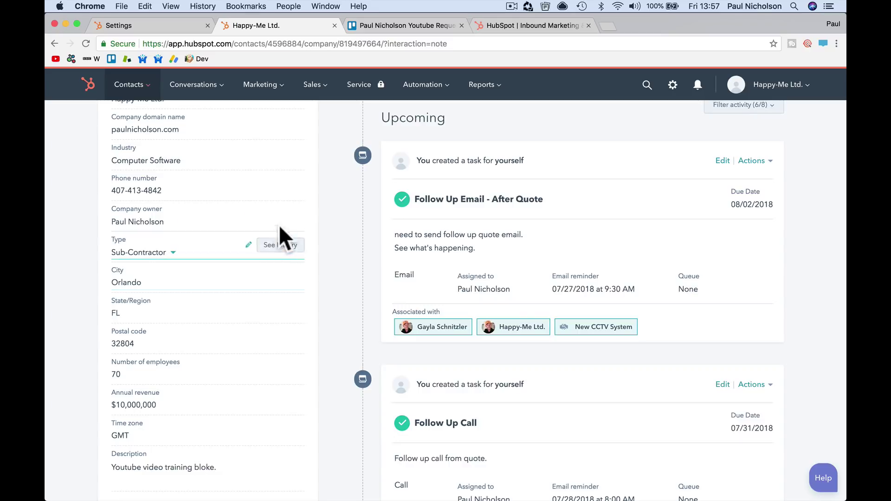
{"action": "scroll", "coordinate": [321, 176], "scroll_direction": "up", "scroll_amount": 5}
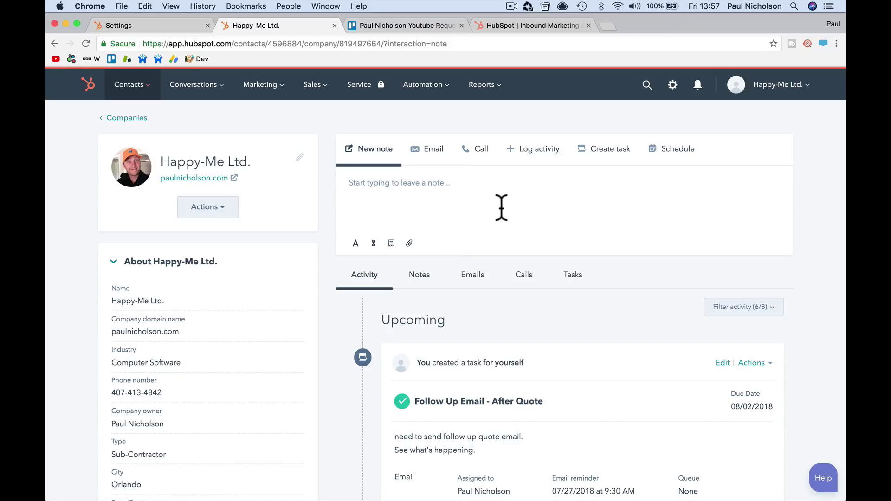
Open the deals board and look across the pipeline stages from Qualified to Buy through to Closed Lost.
{"action": "mouse_move", "coordinate": [308, 97]}
{"action": "left_click", "coordinate": [306, 119]}
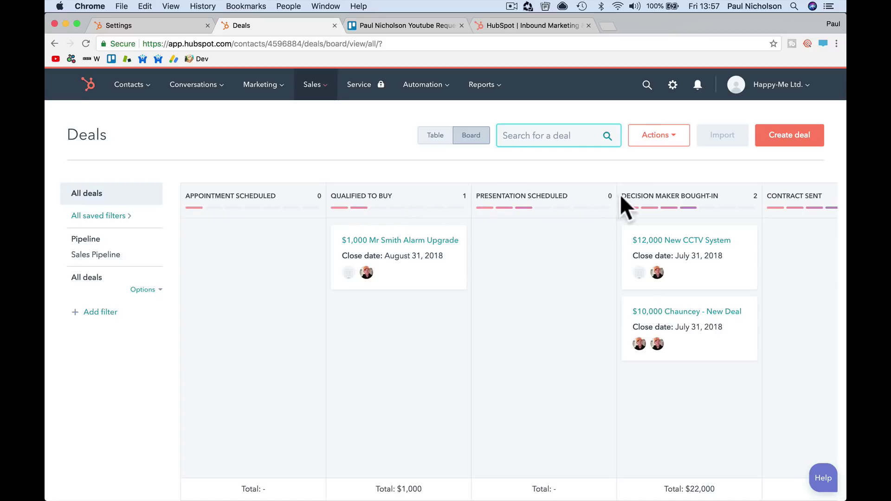
{"action": "scroll", "coordinate": [669, 190], "scroll_direction": "right", "scroll_amount": 10}
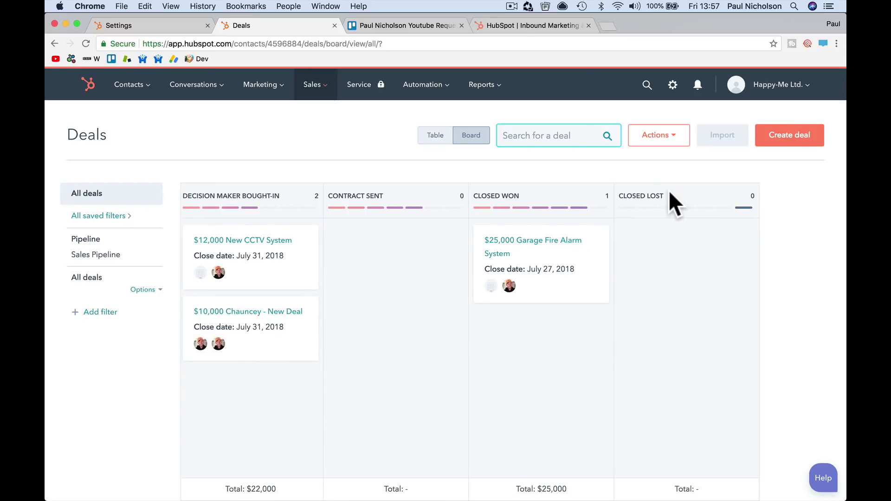
{"action": "scroll", "coordinate": [669, 190], "scroll_direction": "left", "scroll_amount": 3}
{"action": "scroll", "coordinate": [669, 190], "scroll_direction": "left", "scroll_amount": 4}
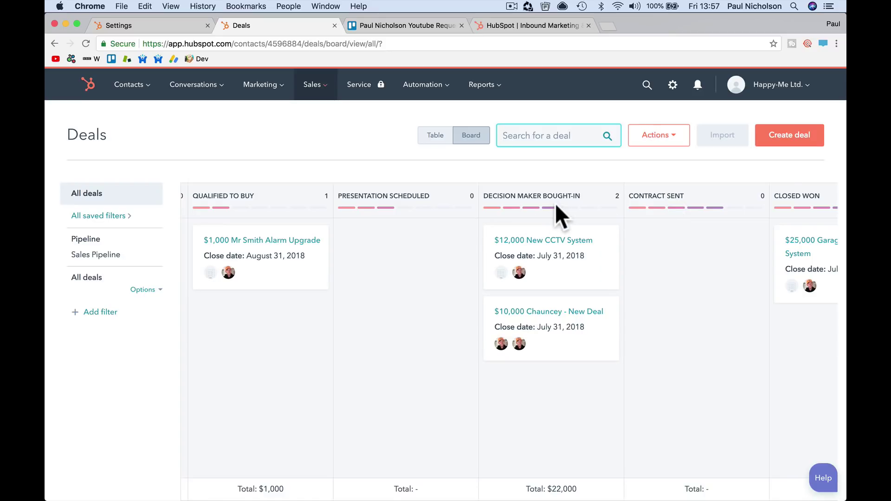
{"action": "scroll", "coordinate": [612, 204], "scroll_direction": "right", "scroll_amount": 5}
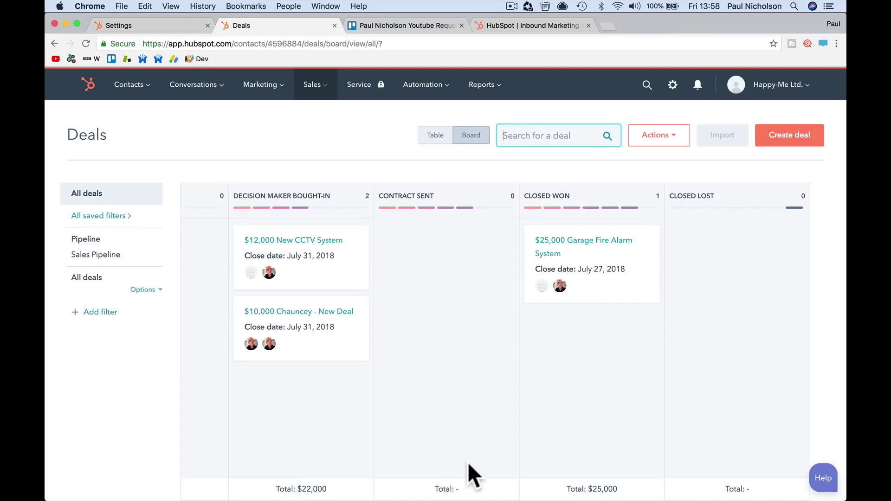
Open the suggested help article on setting required fields for manually creating contacts, companies and deals in a new tab.
{"action": "left_click", "coordinate": [824, 477]}
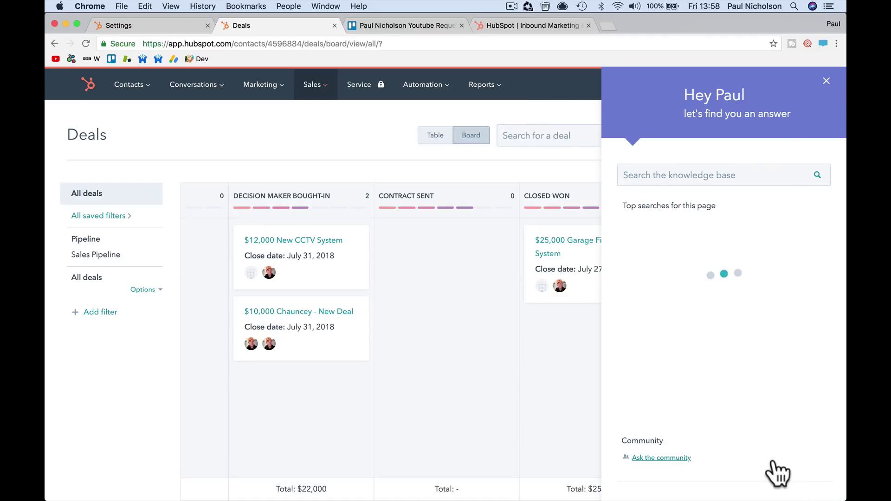
{"action": "left_click", "coordinate": [698, 232]}
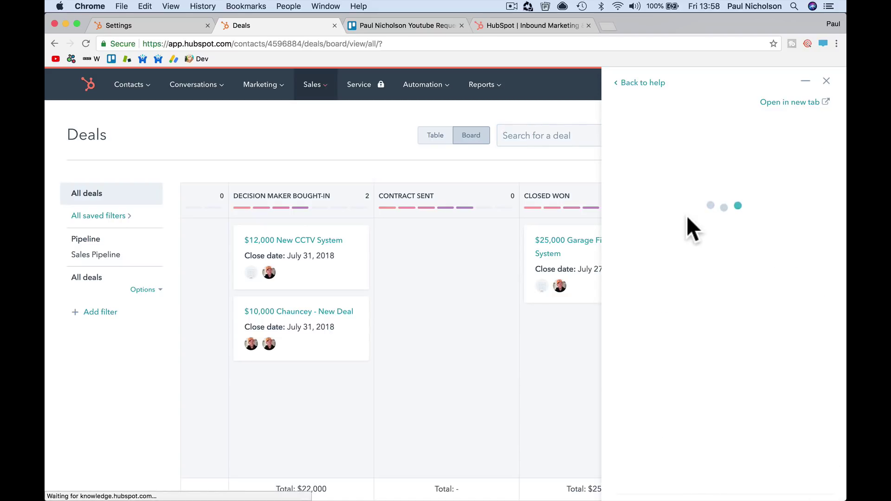
{"action": "left_click", "coordinate": [782, 104]}
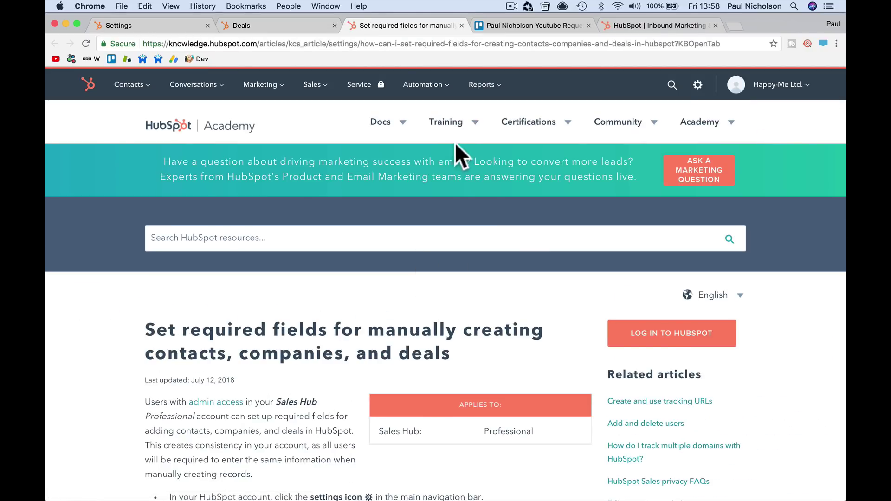
Open the HubSpot Academy video training page and look through the available sales and marketing lessons.
{"action": "left_click", "coordinate": [449, 122]}
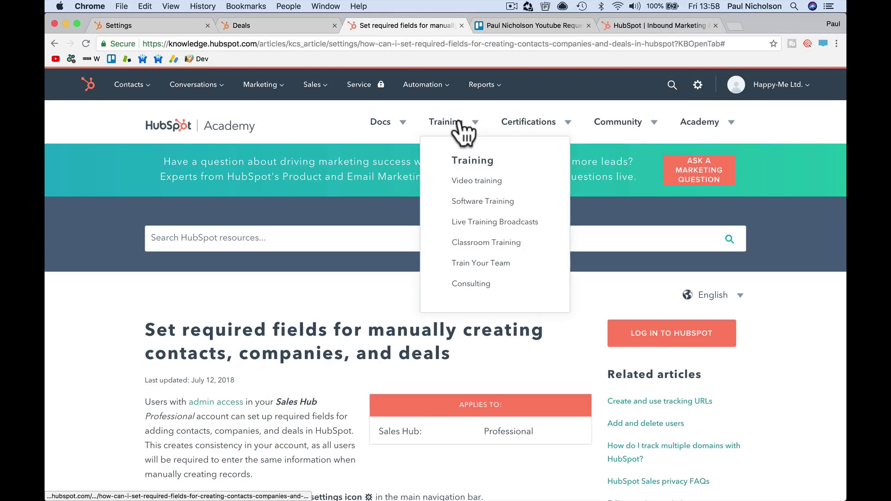
{"action": "left_click", "coordinate": [467, 181]}
{"action": "scroll", "coordinate": [471, 193], "scroll_direction": "down", "scroll_amount": 5}
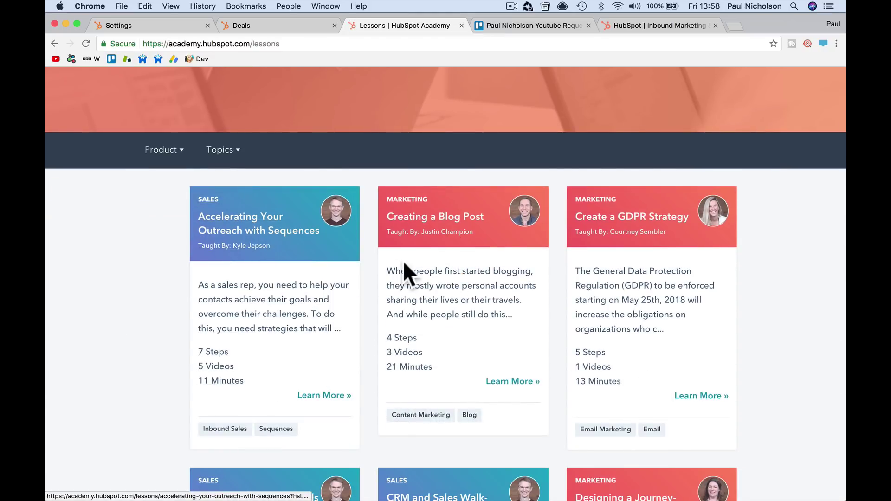
{"action": "scroll", "coordinate": [533, 249], "scroll_direction": "down", "scroll_amount": 3}
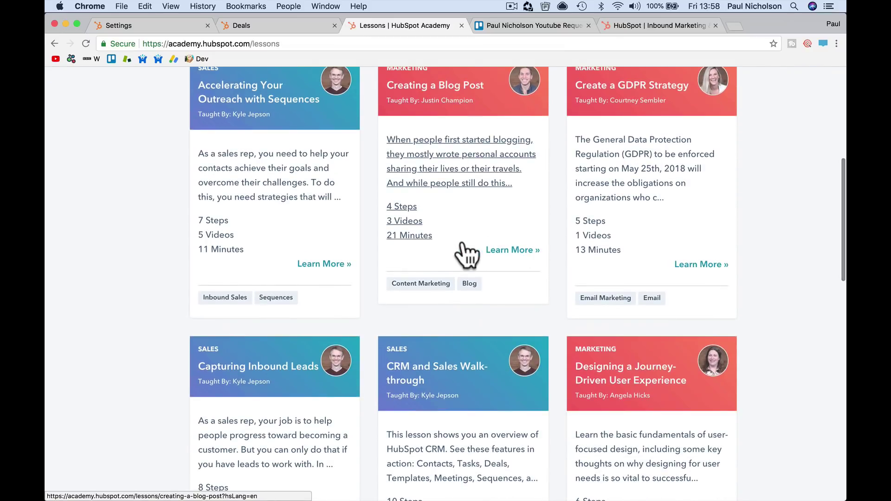
{"action": "scroll", "coordinate": [467, 254], "scroll_direction": "down", "scroll_amount": 2}
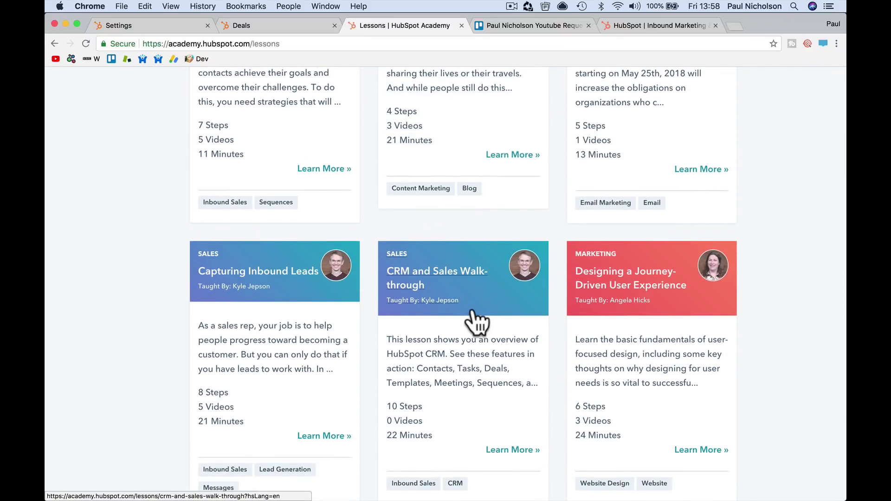
{"action": "scroll", "coordinate": [473, 311], "scroll_direction": "up", "scroll_amount": 7}
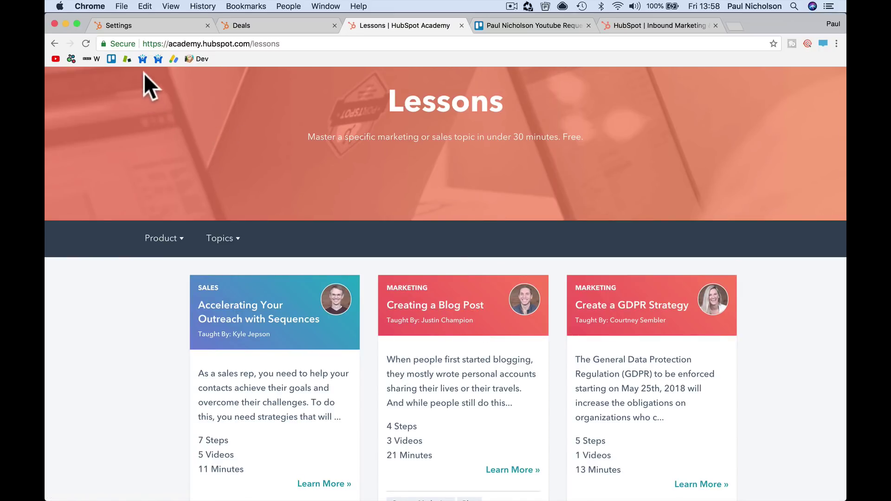
Go to the bookmarked Happy-Me Business training site and open its Hubspot Training category.
{"action": "left_click", "coordinate": [142, 59]}
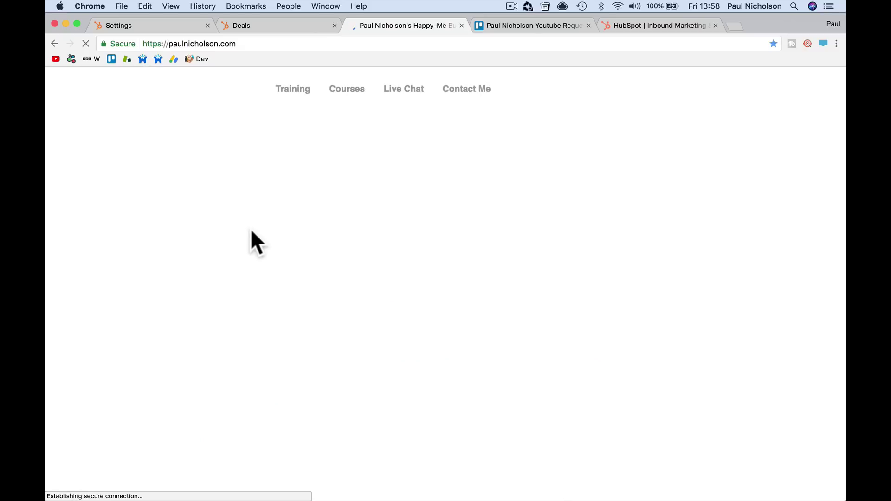
{"action": "scroll", "coordinate": [251, 231], "scroll_direction": "down", "scroll_amount": 15}
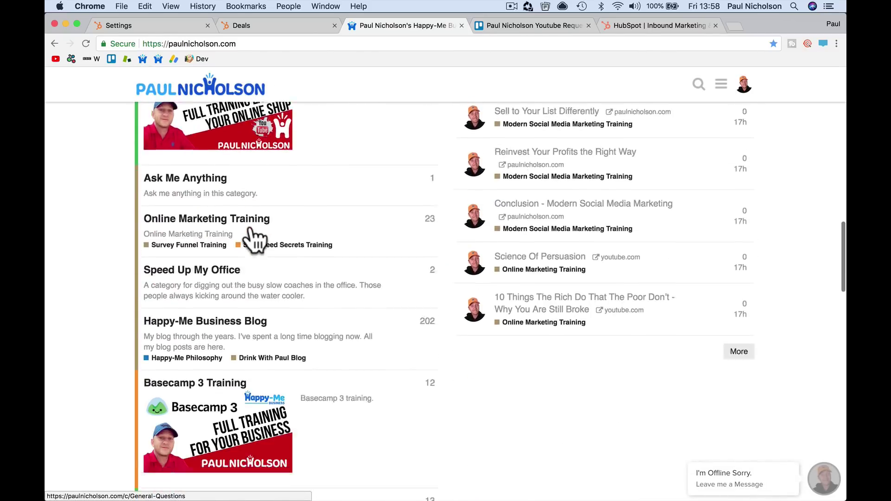
{"action": "scroll", "coordinate": [251, 232], "scroll_direction": "down", "scroll_amount": 10}
{"action": "left_click", "coordinate": [240, 201]}
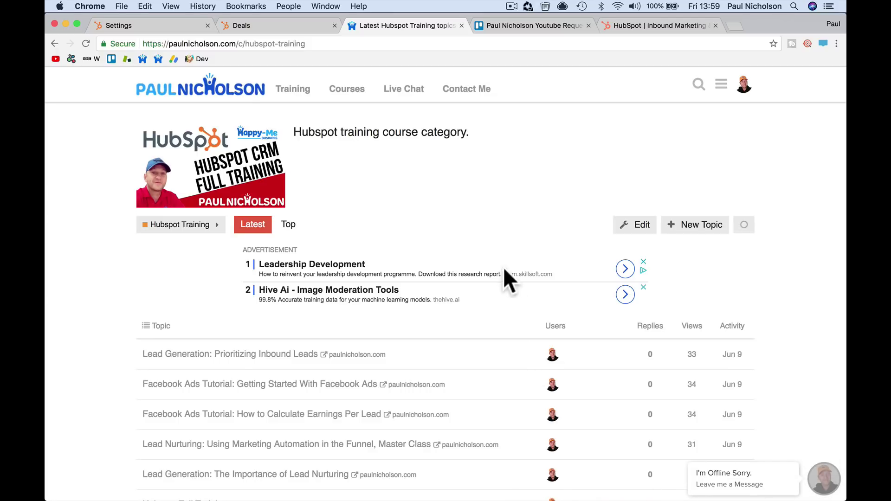
Look back at the Deals page with the help article, and return to the Hubspot Training category page.
{"action": "left_click", "coordinate": [291, 29]}
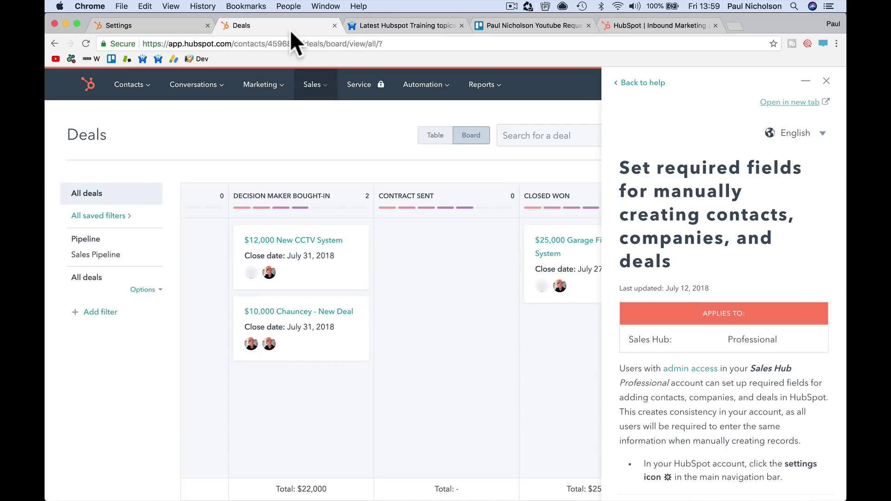
{"action": "left_click", "coordinate": [386, 43]}
{"action": "left_click", "coordinate": [386, 26]}
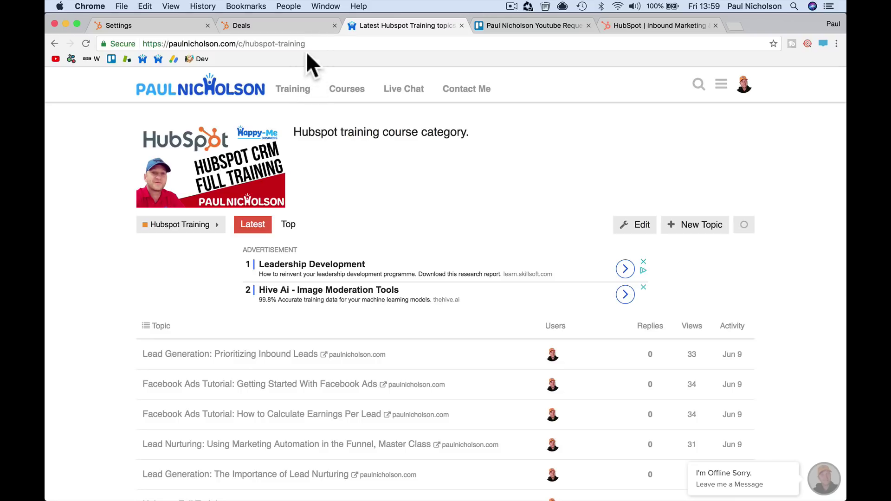
Return to the HubSpot Deals page, close the help article, and show the deal board from the Appointment Scheduled stage.
{"action": "left_click", "coordinate": [300, 26]}
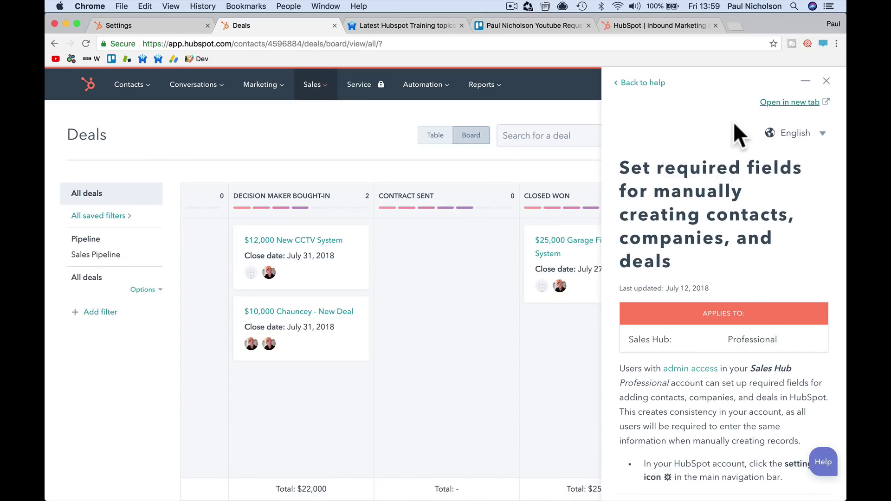
{"action": "left_click", "coordinate": [825, 82]}
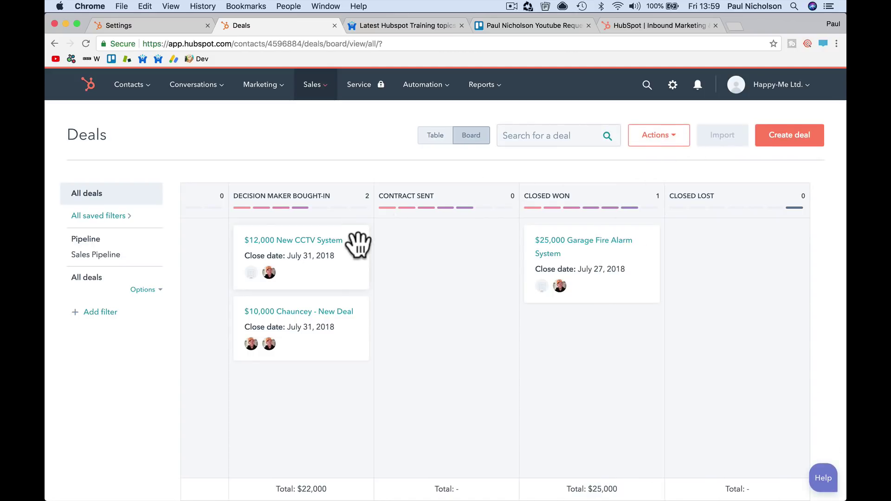
{"action": "scroll", "coordinate": [357, 245], "scroll_direction": "left", "scroll_amount": 8}
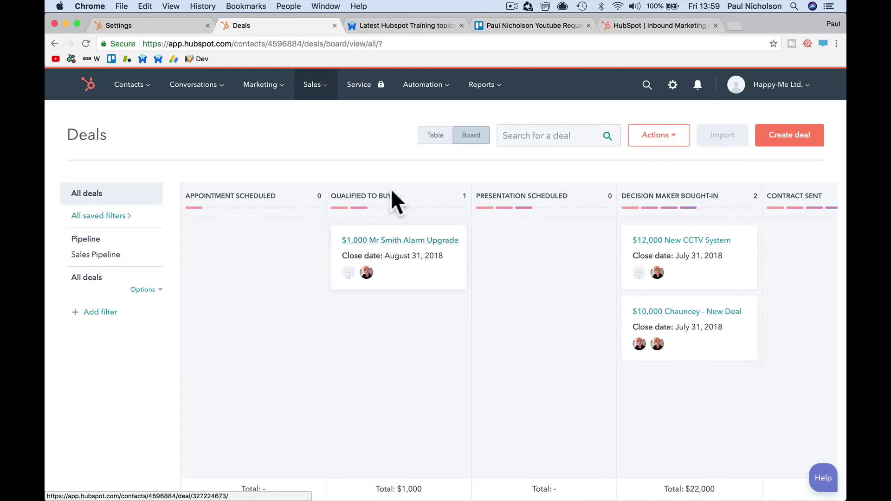
Open the reports dashboard and examine the Sales Dashboard's sales performance, deal forecast, deals closed versus goal and productivity reports.
{"action": "mouse_move", "coordinate": [480, 90]}
{"action": "left_click", "coordinate": [480, 139]}
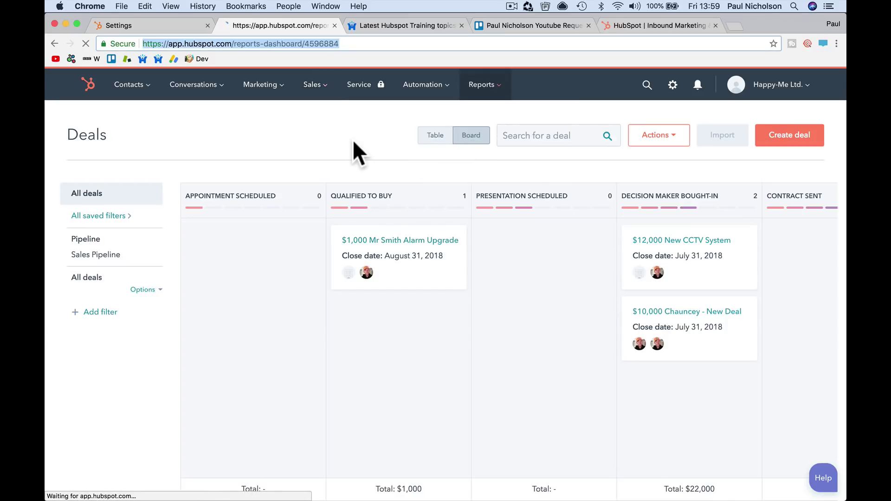
{"action": "left_click", "coordinate": [537, 282]}
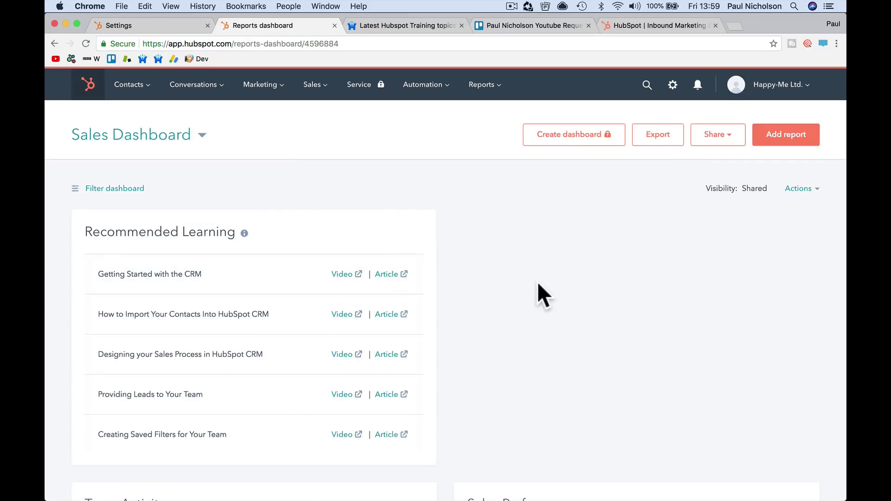
{"action": "scroll", "coordinate": [536, 282], "scroll_direction": "down", "scroll_amount": 6}
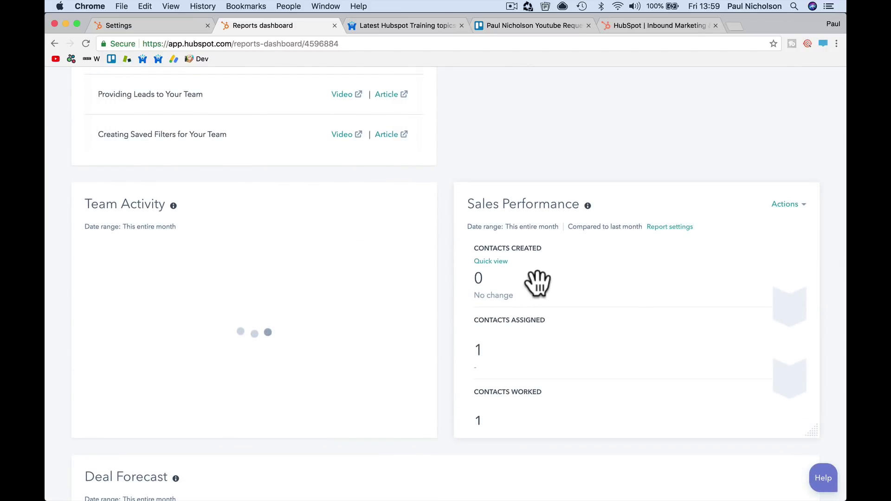
{"action": "scroll", "coordinate": [537, 283], "scroll_direction": "down", "scroll_amount": 4}
{"action": "scroll", "coordinate": [469, 322], "scroll_direction": "down", "scroll_amount": 8}
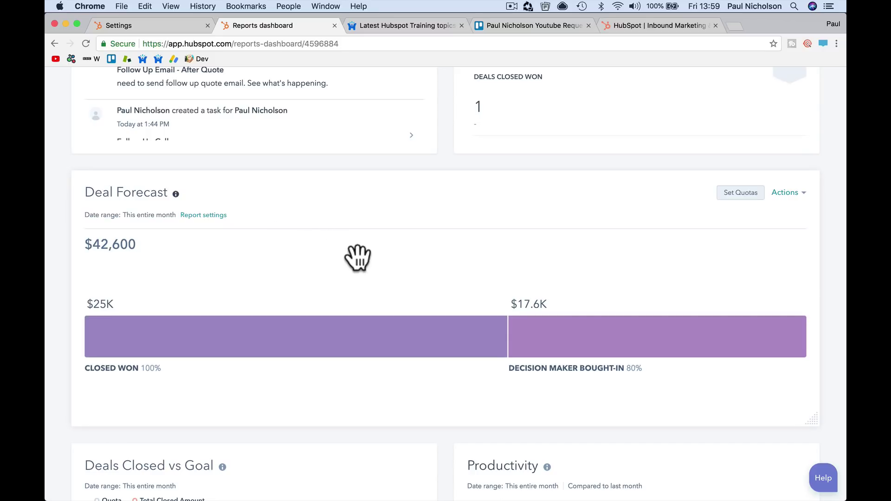
{"action": "scroll", "coordinate": [356, 257], "scroll_direction": "down", "scroll_amount": 5}
{"action": "scroll", "coordinate": [603, 188], "scroll_direction": "down", "scroll_amount": 8}
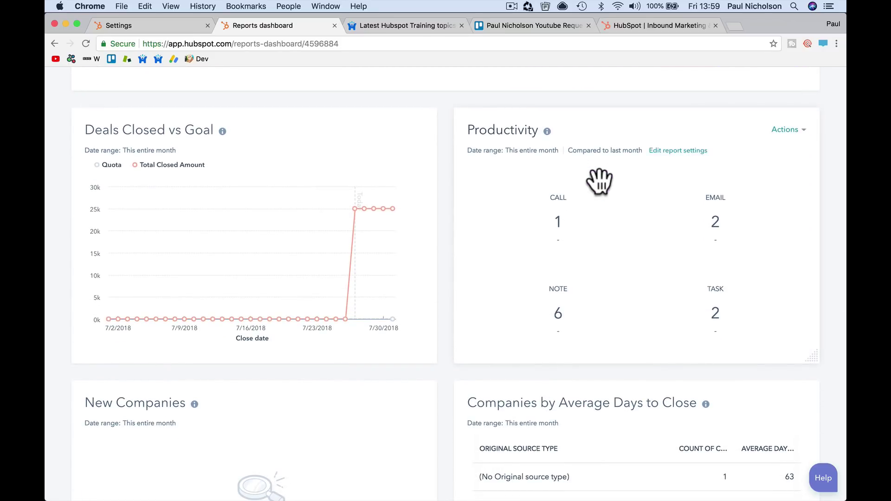
{"action": "scroll", "coordinate": [600, 181], "scroll_direction": "up", "scroll_amount": 20}
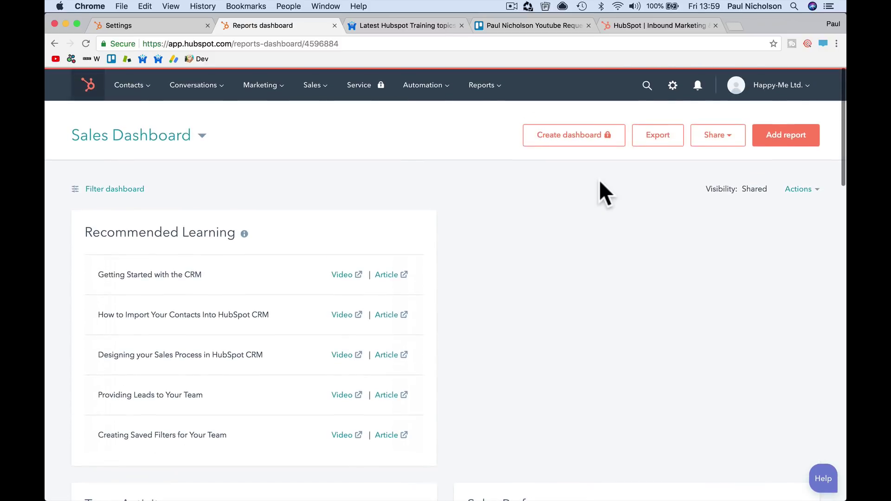